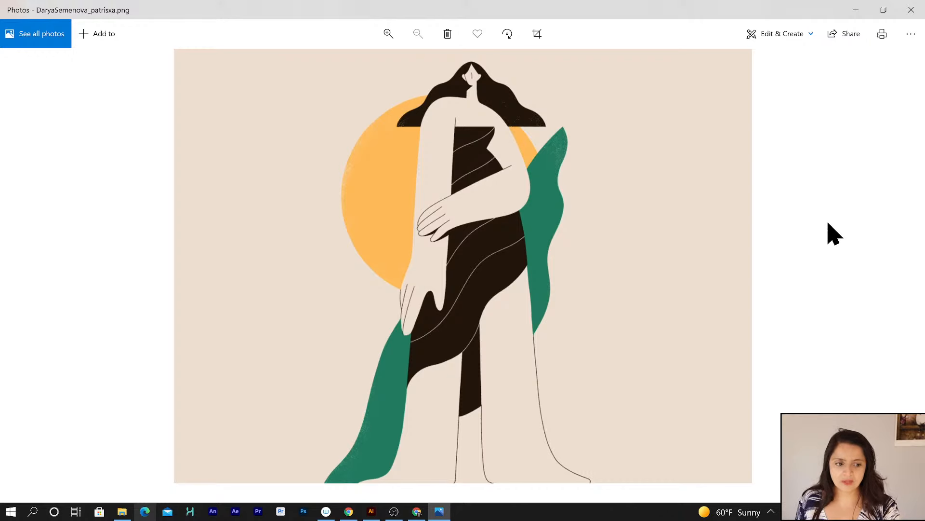
Browse through the example geometric illustrations one by one, then close the image viewer and its folder.
click(911, 265)
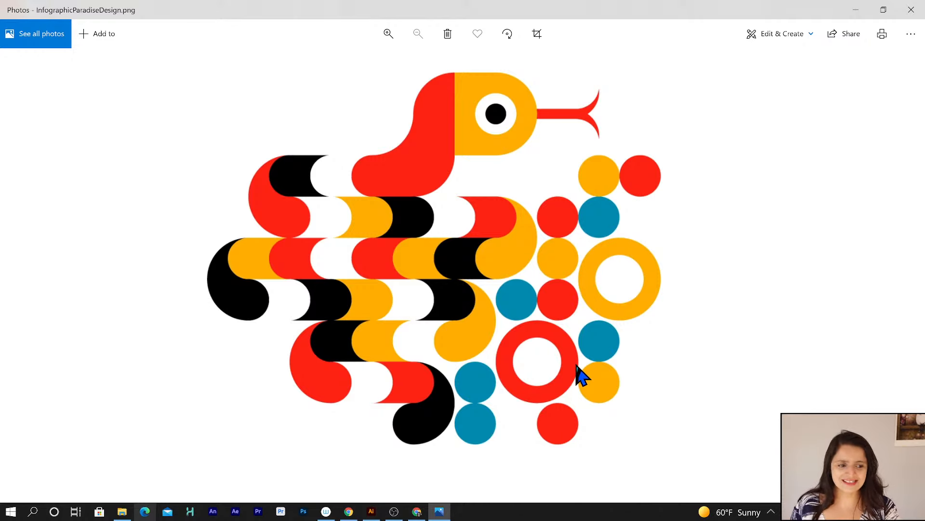
click(907, 266)
click(907, 265)
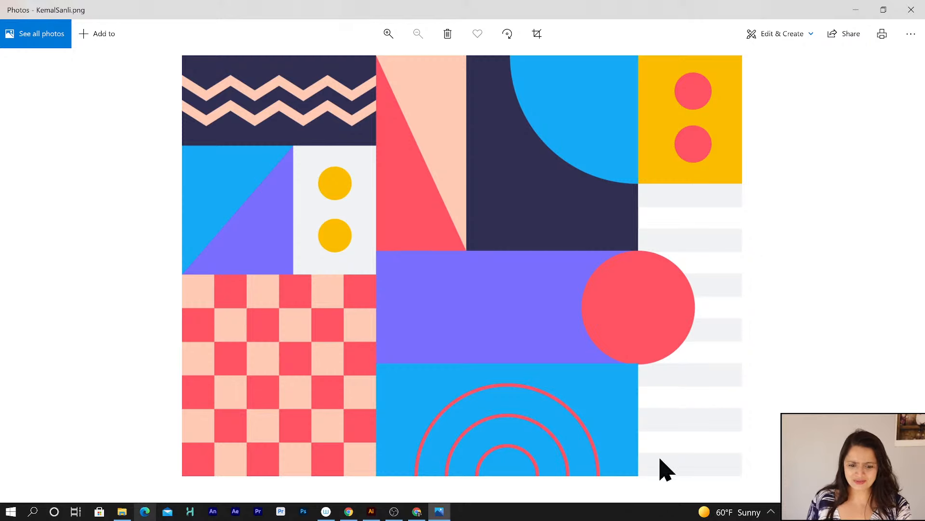
click(911, 265)
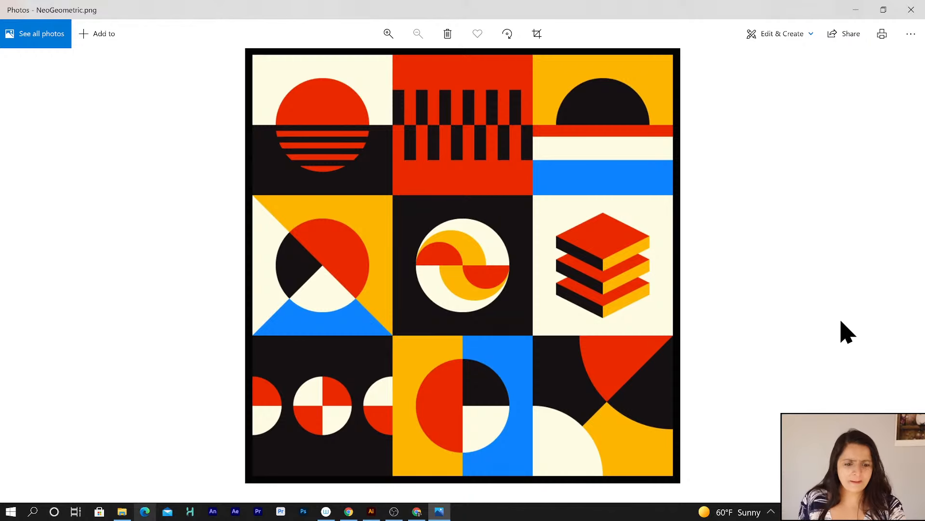
click(910, 263)
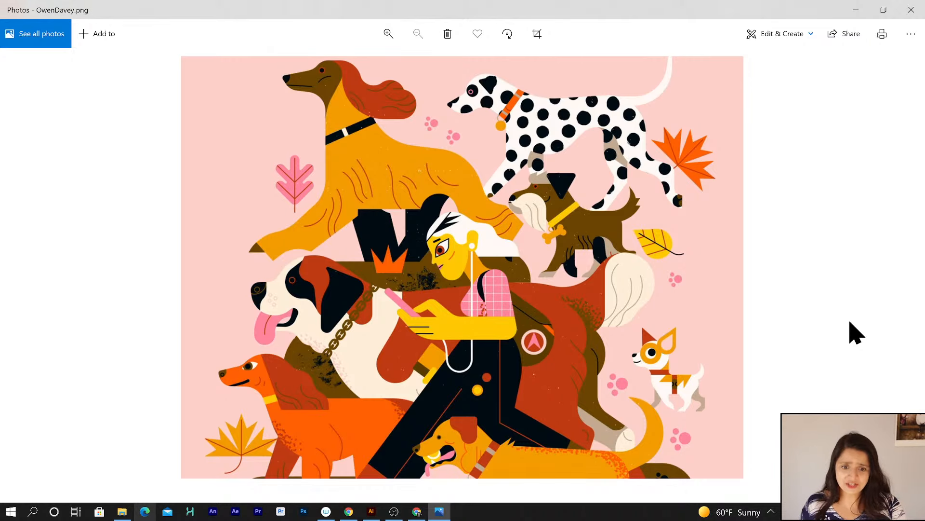
click(910, 262)
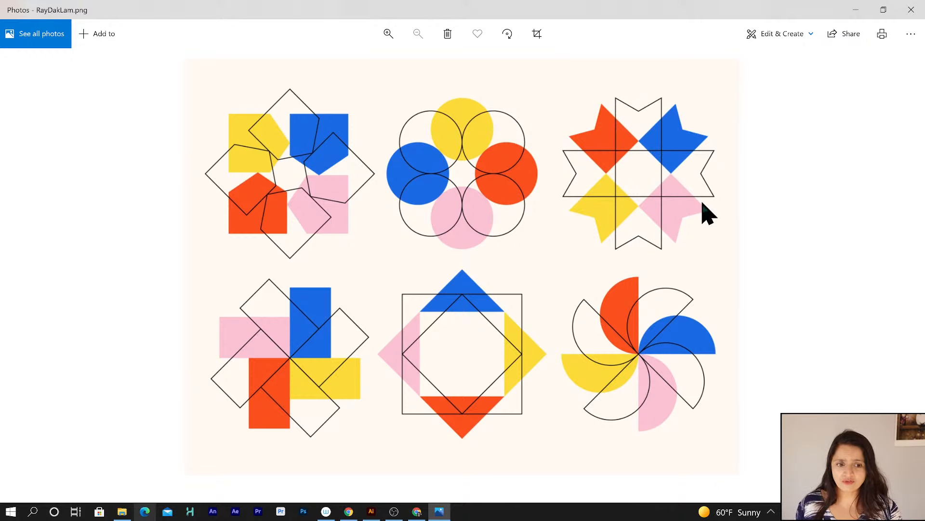
click(909, 263)
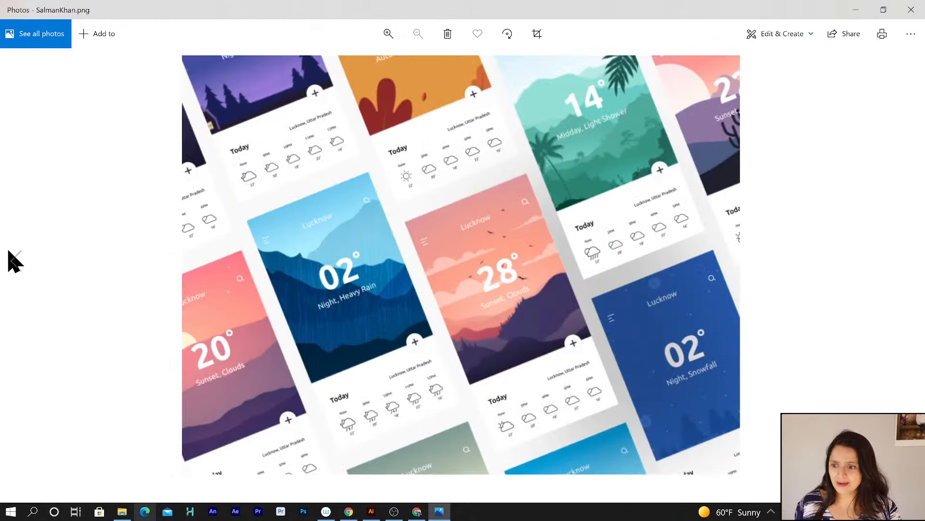
click(18, 262)
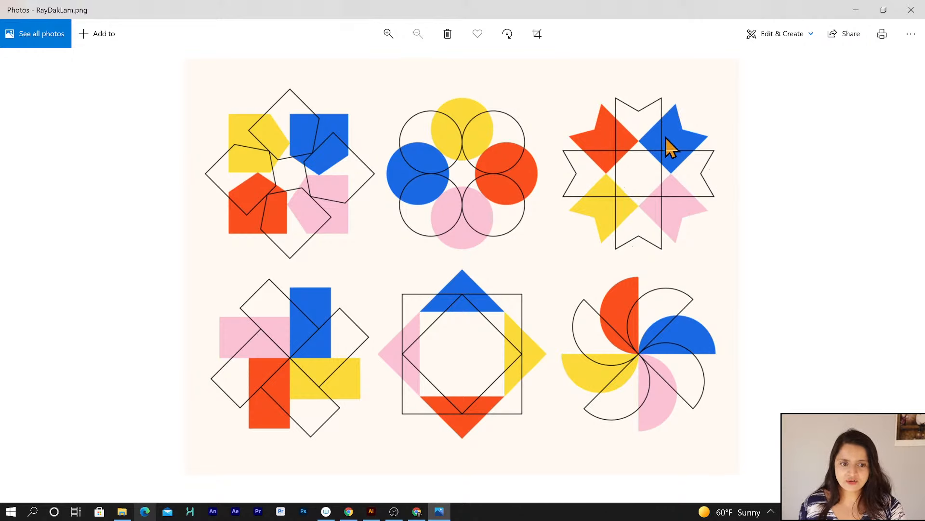
click(905, 262)
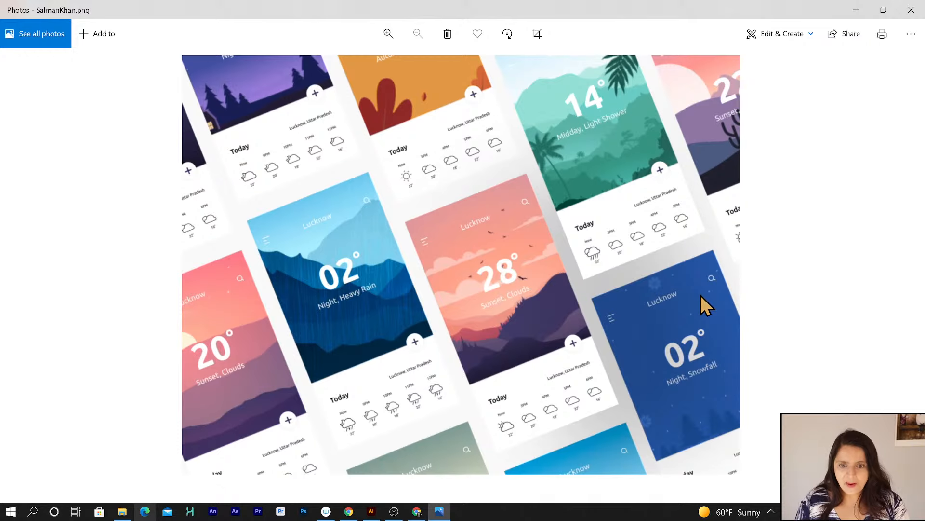
click(915, 269)
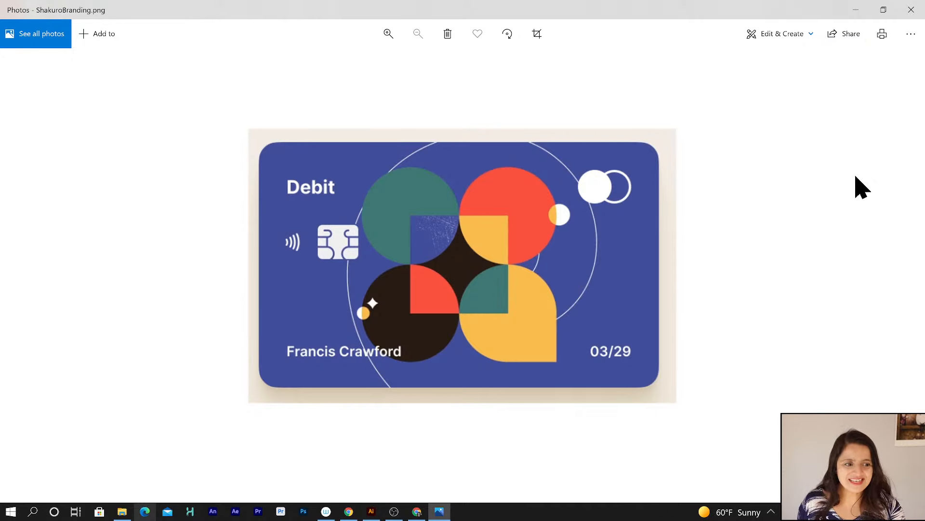
click(913, 11)
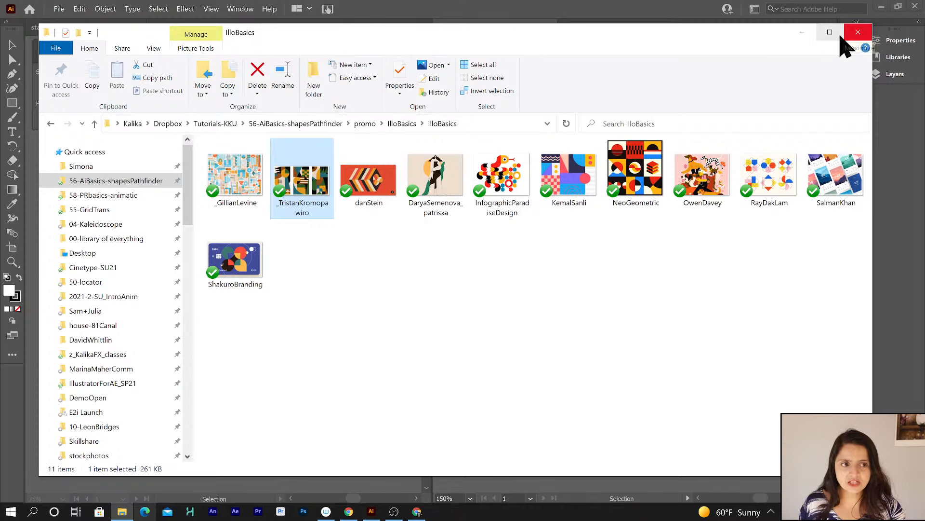
click(668, 10)
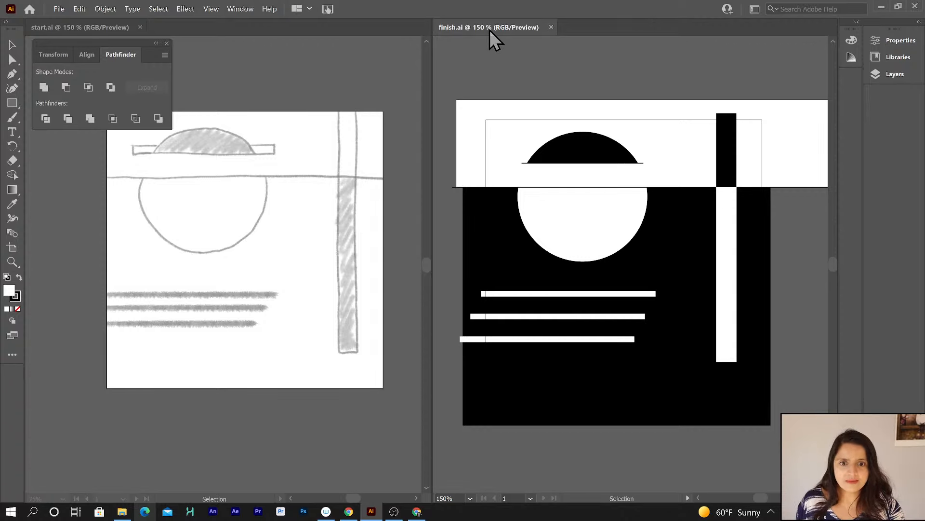
Switch the finish document to Trim View and pick the Selection tool in the start document.
click(240, 9)
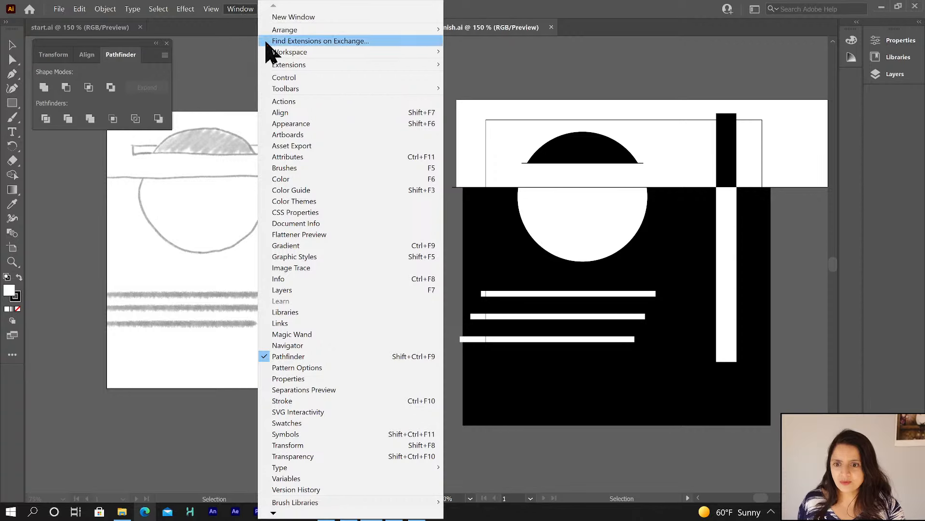
mouse_move(208, 10)
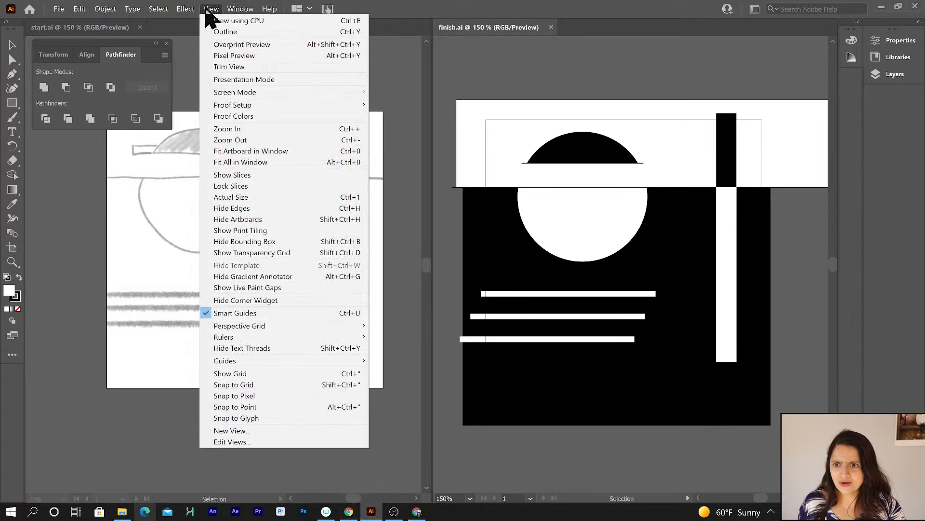
click(227, 67)
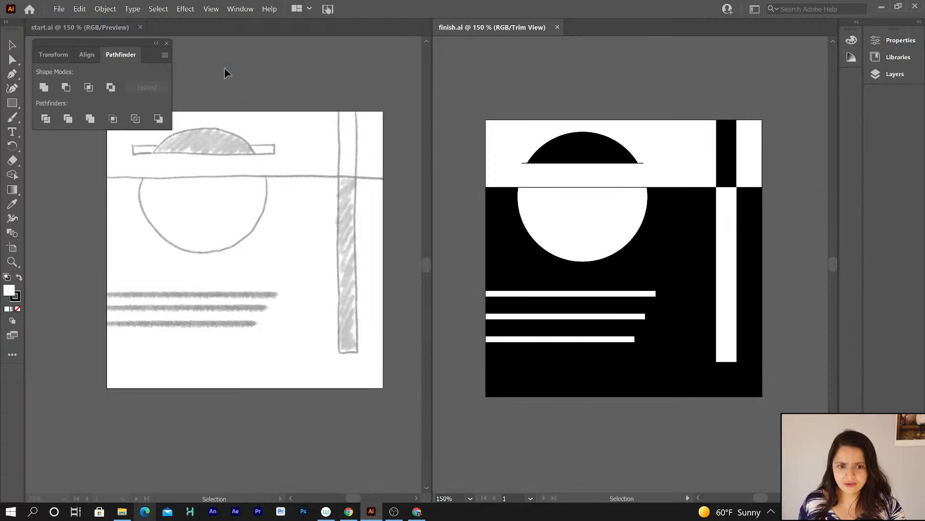
click(303, 150)
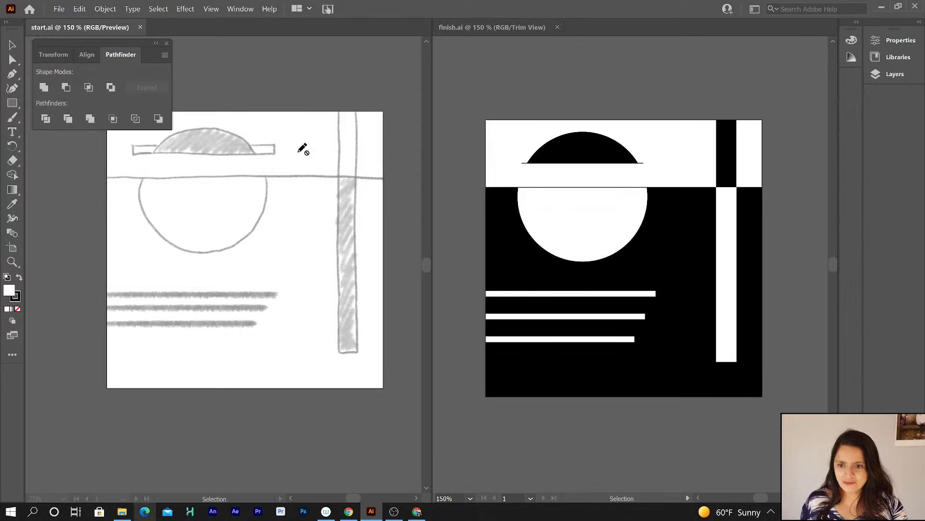
click(12, 45)
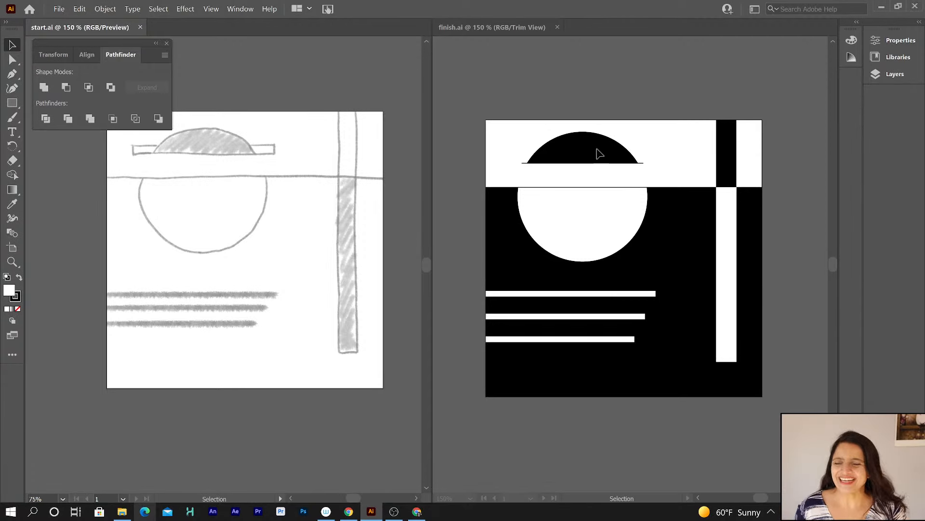
Create a new document from the Art & Illustration 1920 x 1080 preset.
click(60, 10)
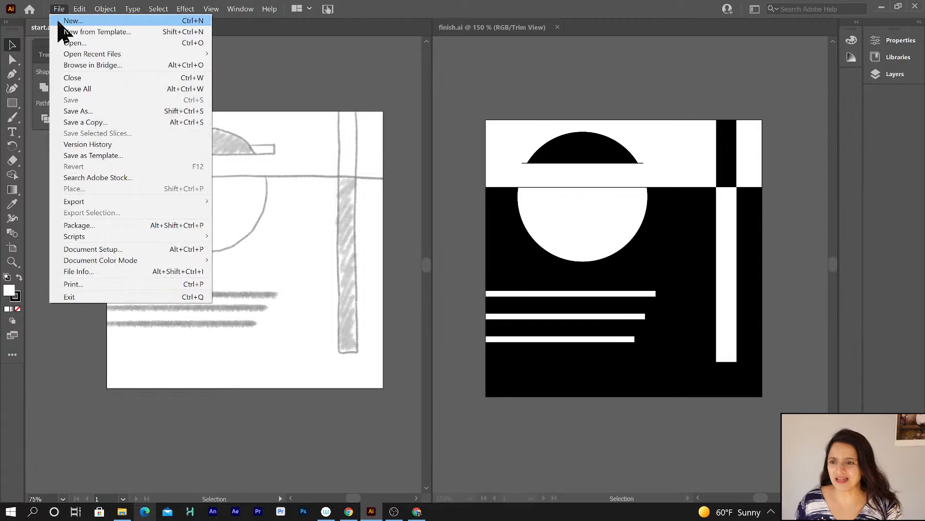
click(59, 22)
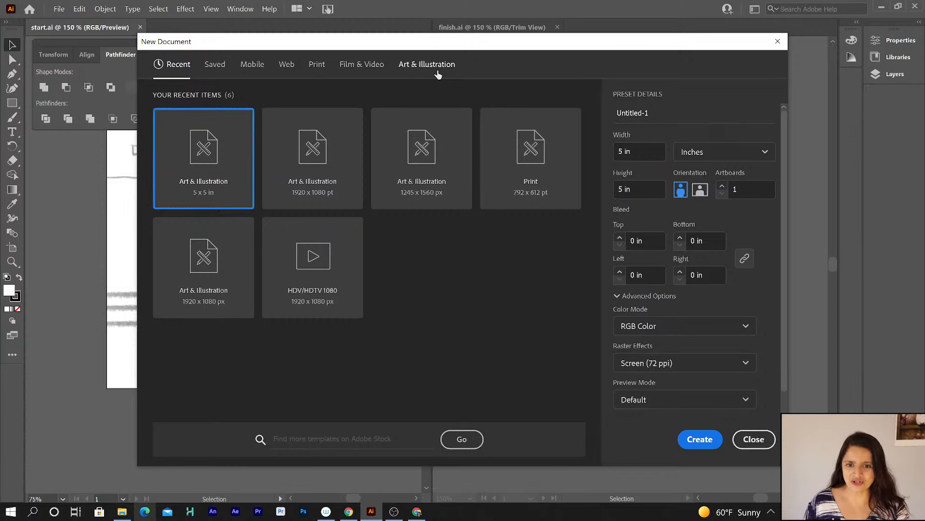
click(438, 74)
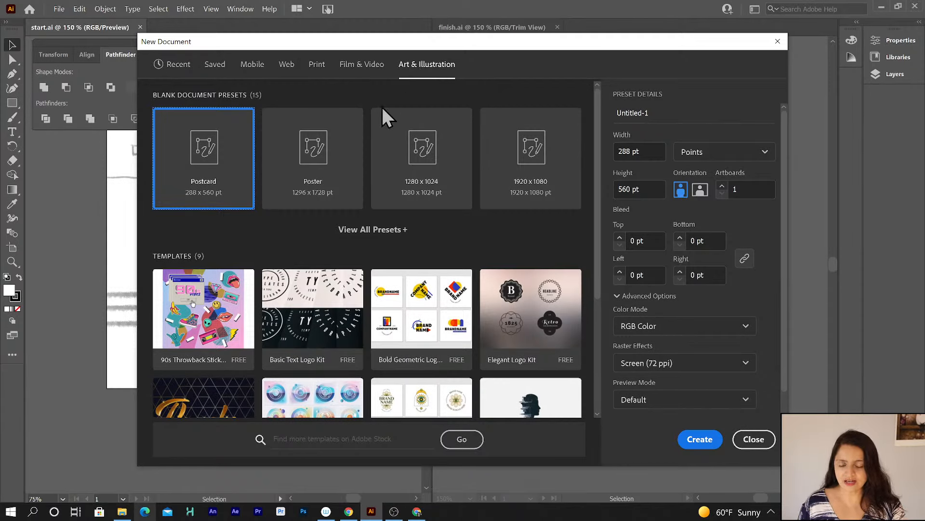
click(531, 153)
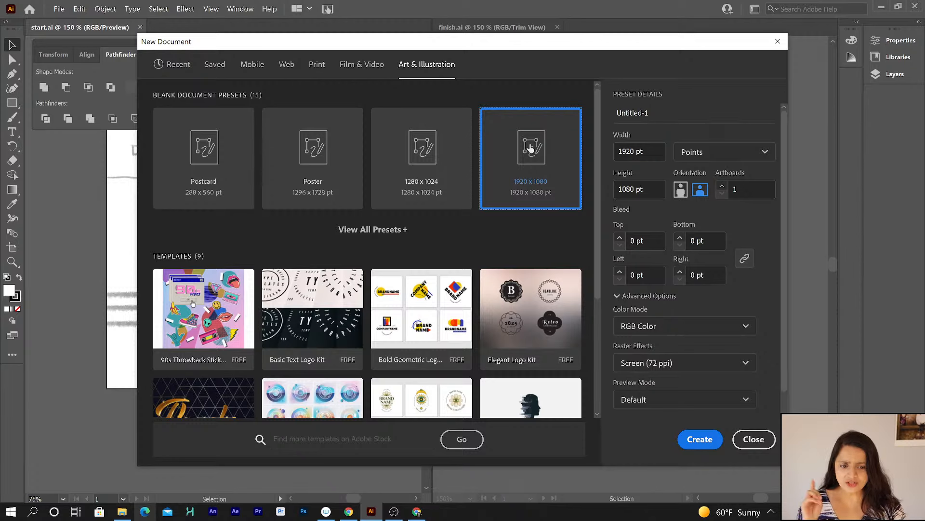
click(703, 153)
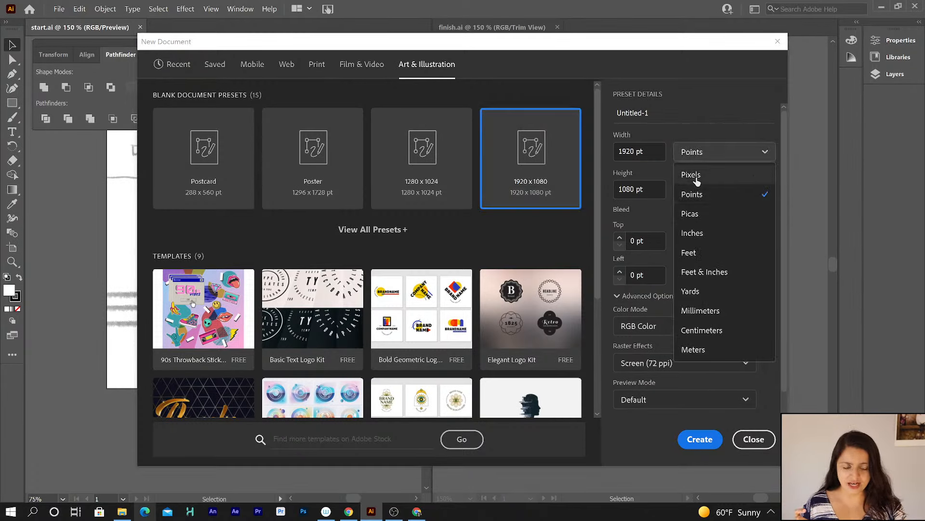
click(696, 178)
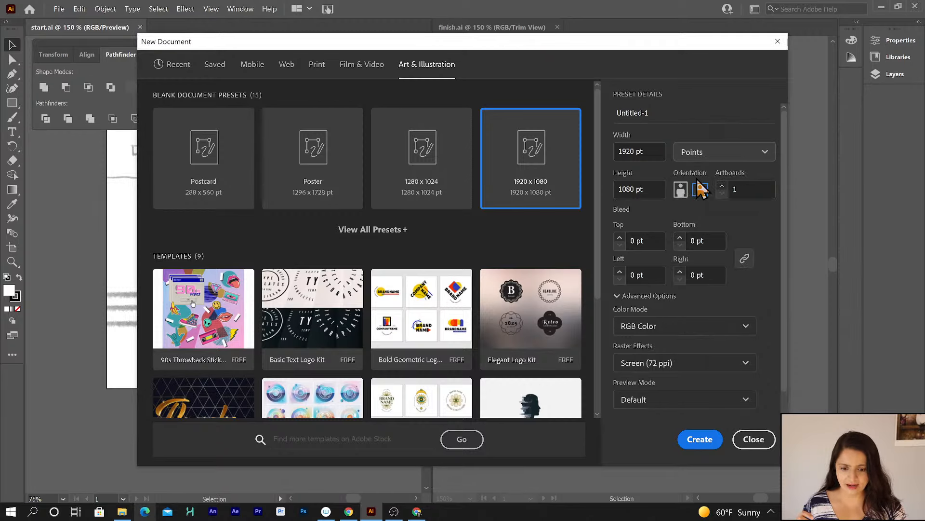
click(697, 442)
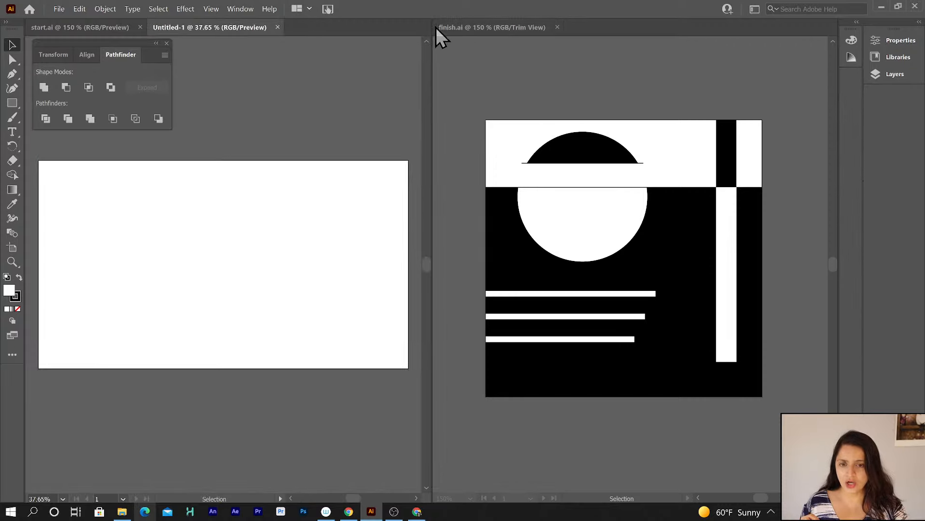
Dock the finish document as a tab alongside the start and new documents.
drag(435, 27, 286, 36)
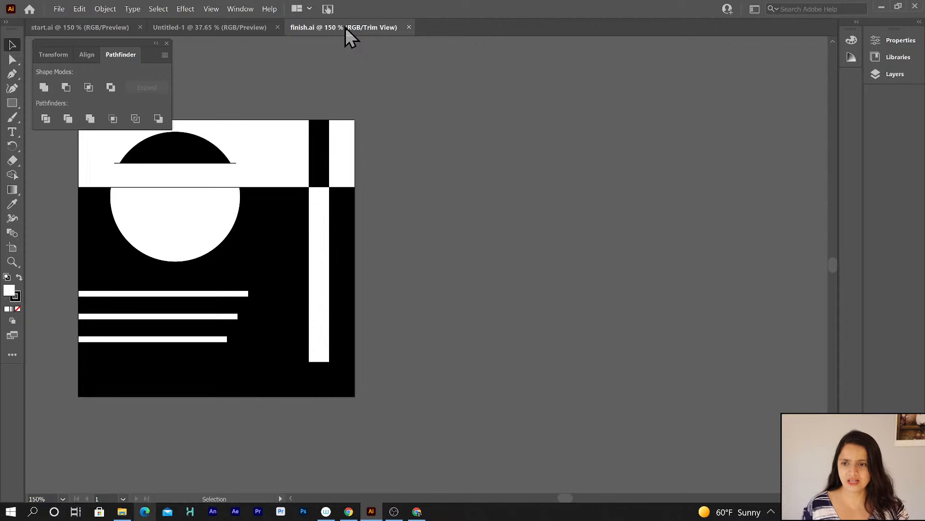
click(203, 28)
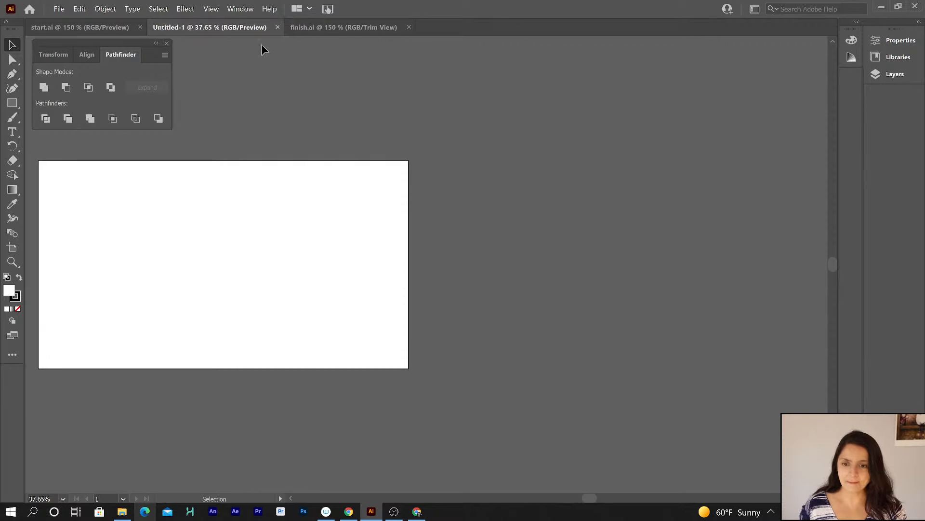
drag(239, 130, 422, 140)
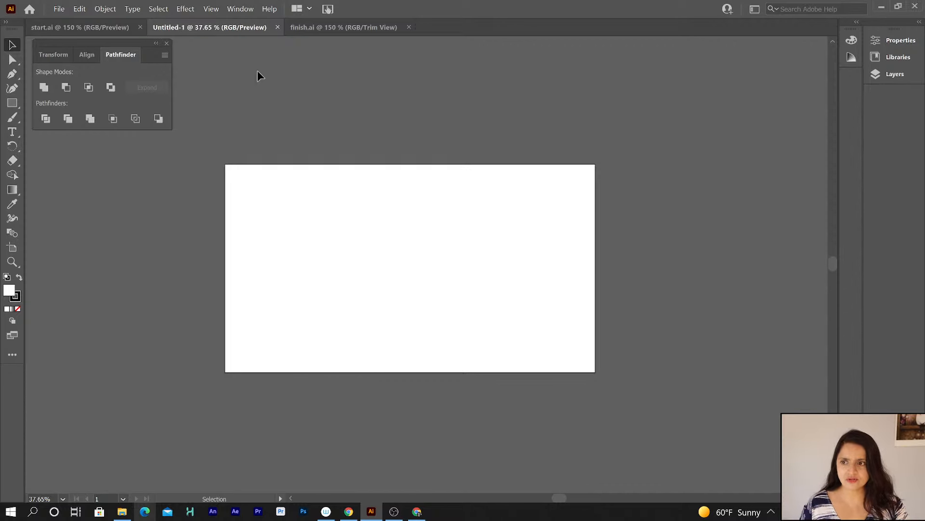
Save the new document as practice in the 56-AiBasics-shapesPathfinder folder with default Illustrator options.
click(59, 9)
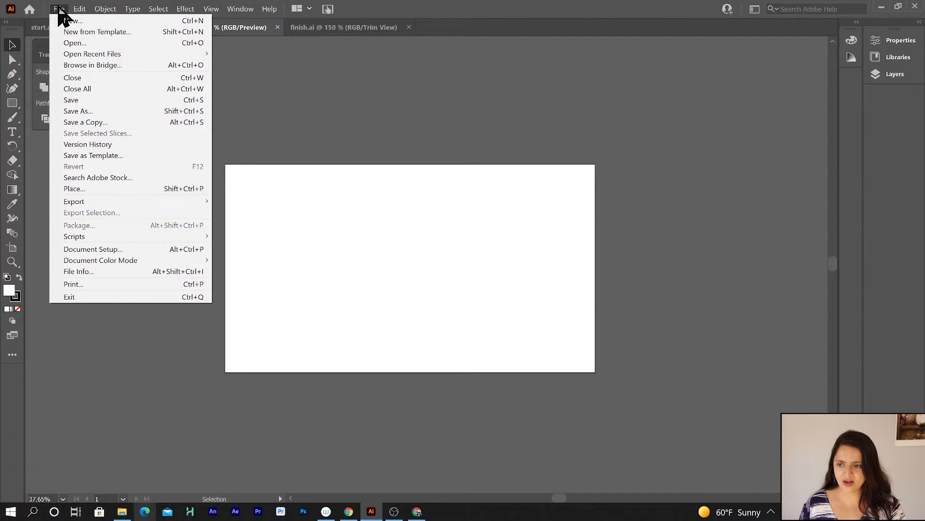
click(77, 100)
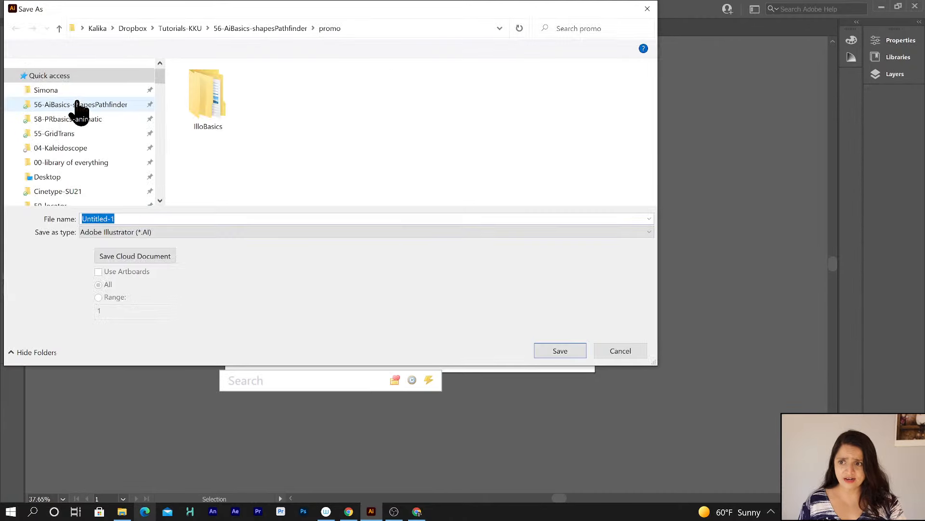
drag(162, 11, 245, 48)
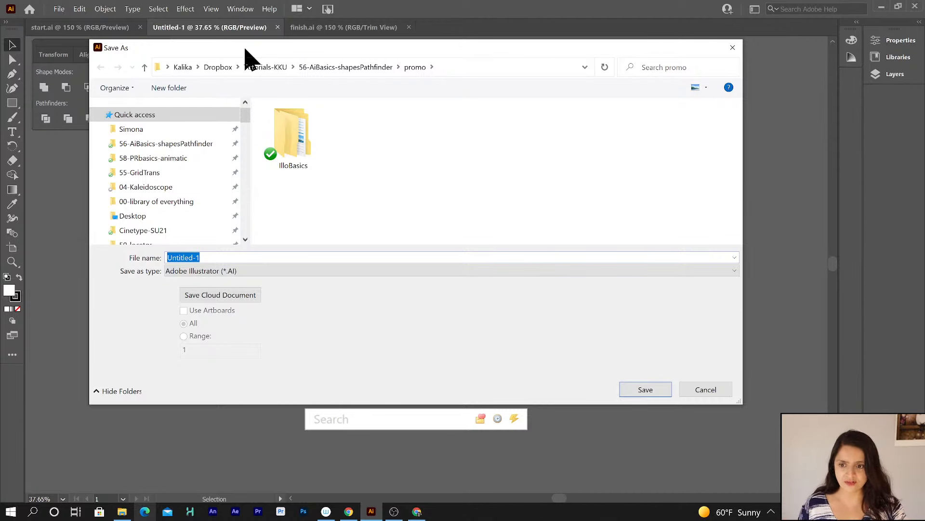
click(176, 144)
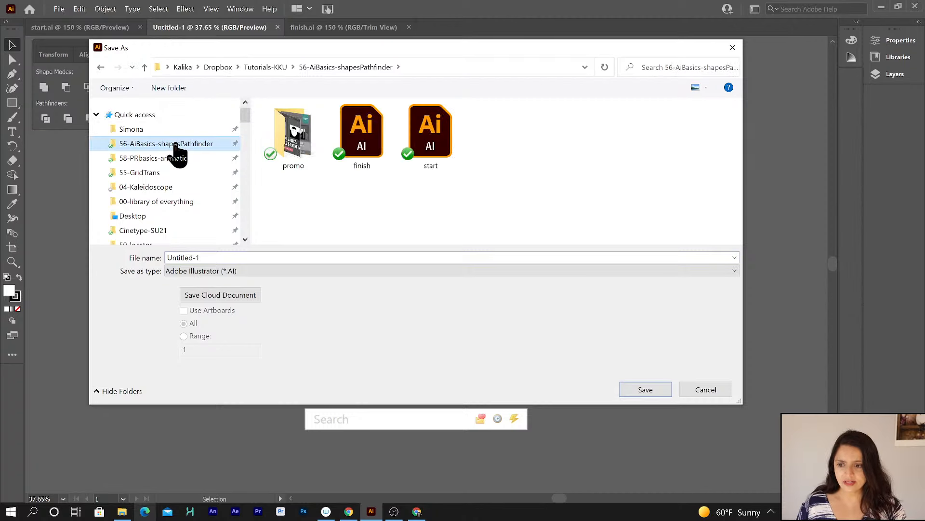
double_click(207, 257)
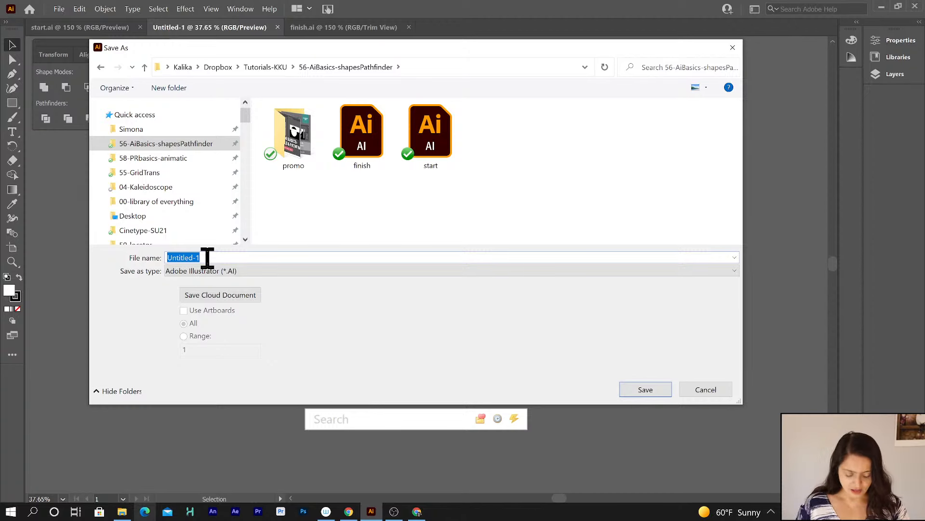
text(practice)
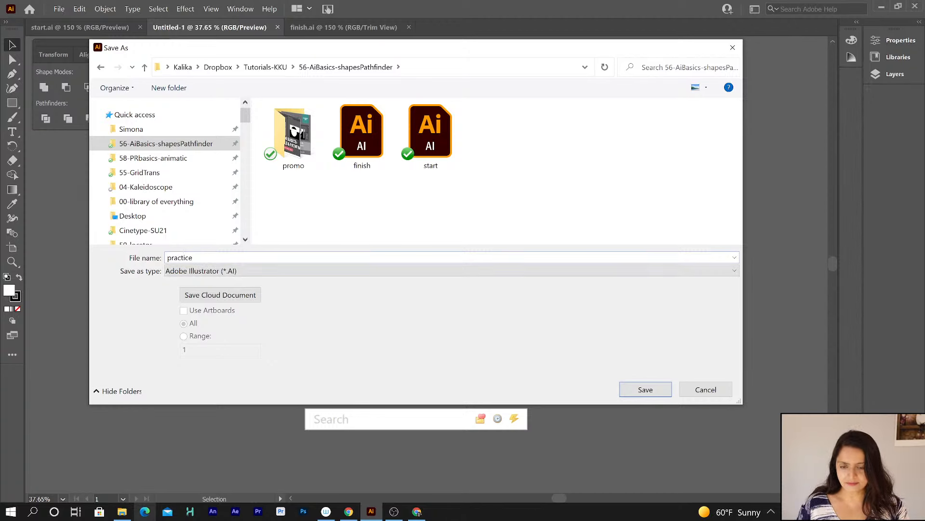
key(Return)
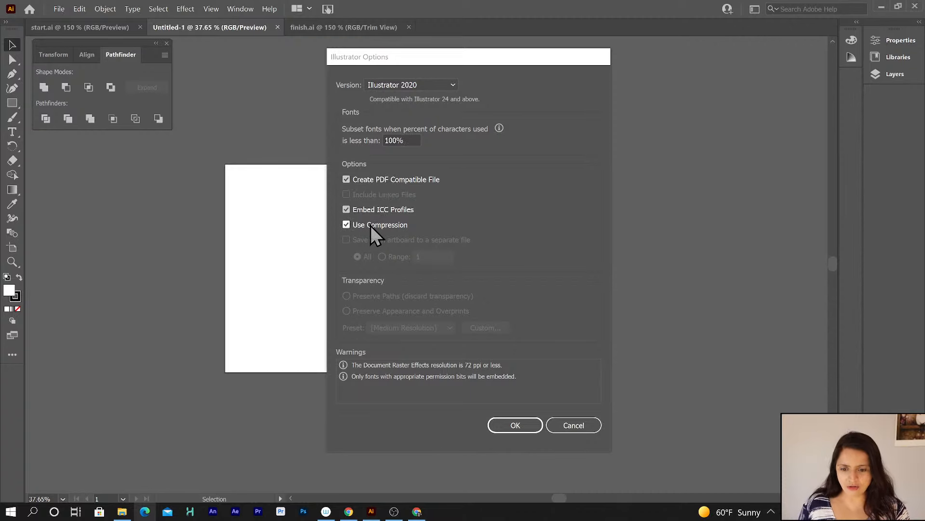
click(510, 426)
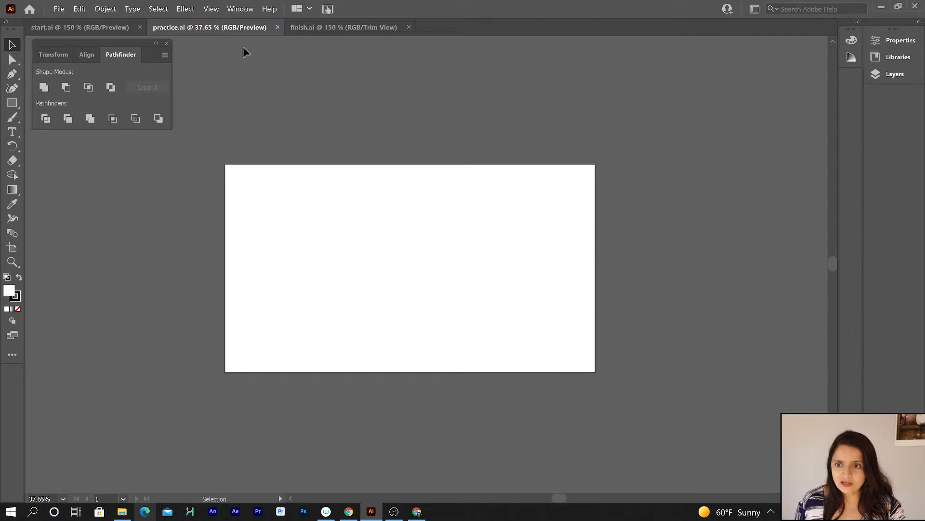
Show and hide the transparency grid in the practice document.
click(211, 9)
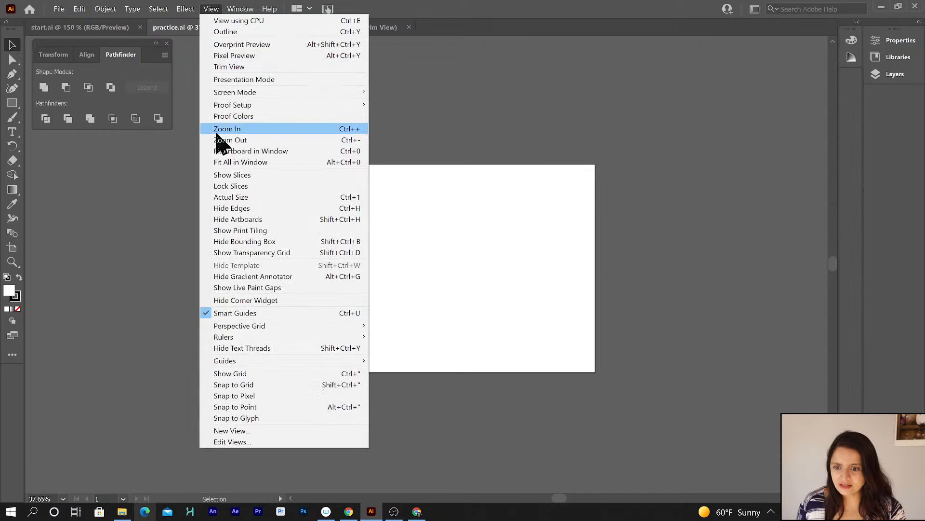
click(237, 254)
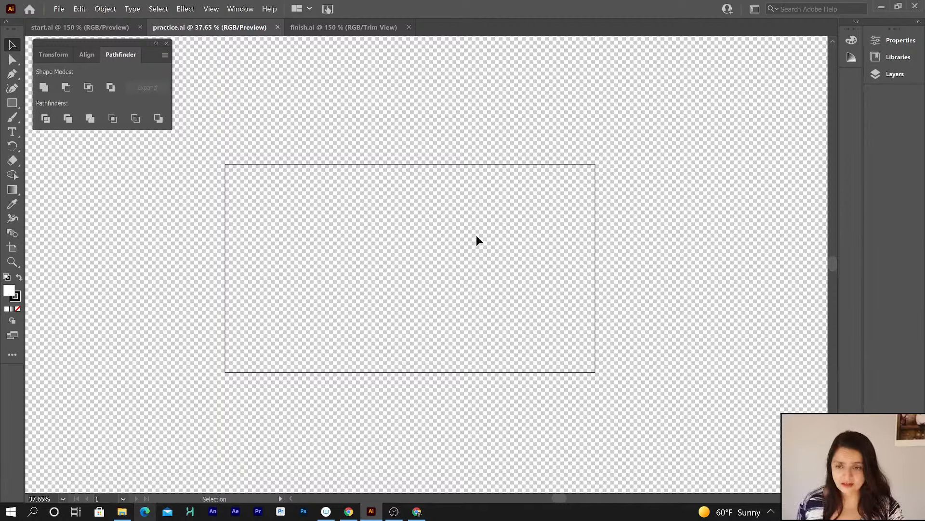
click(218, 8)
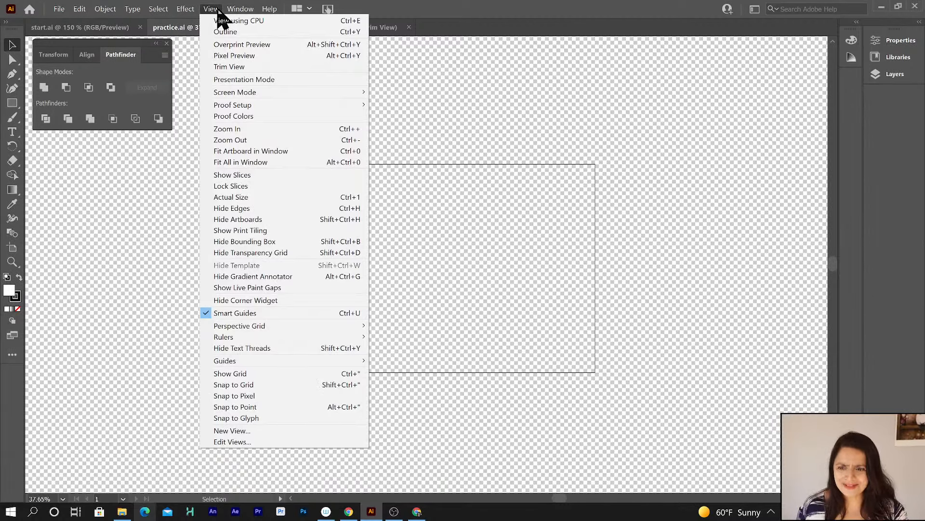
click(249, 254)
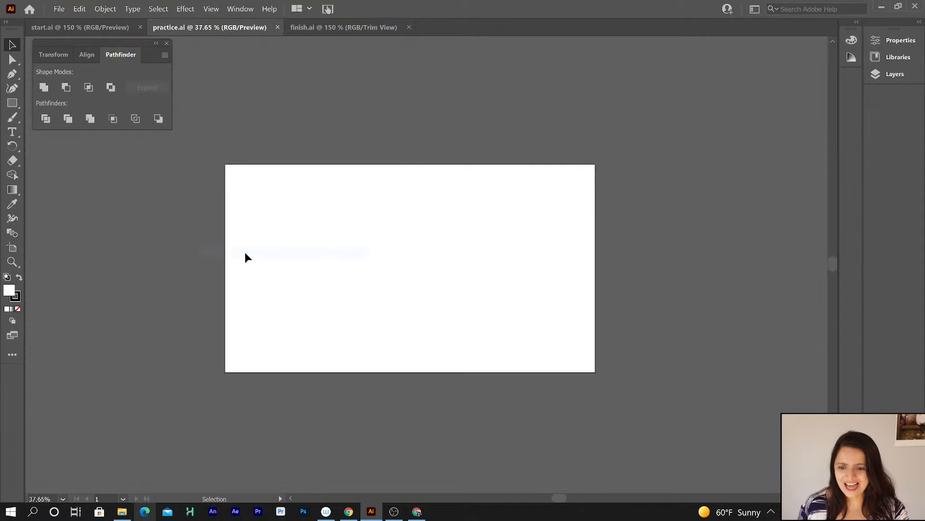
Open the Layers panel beside the canvas.
click(894, 75)
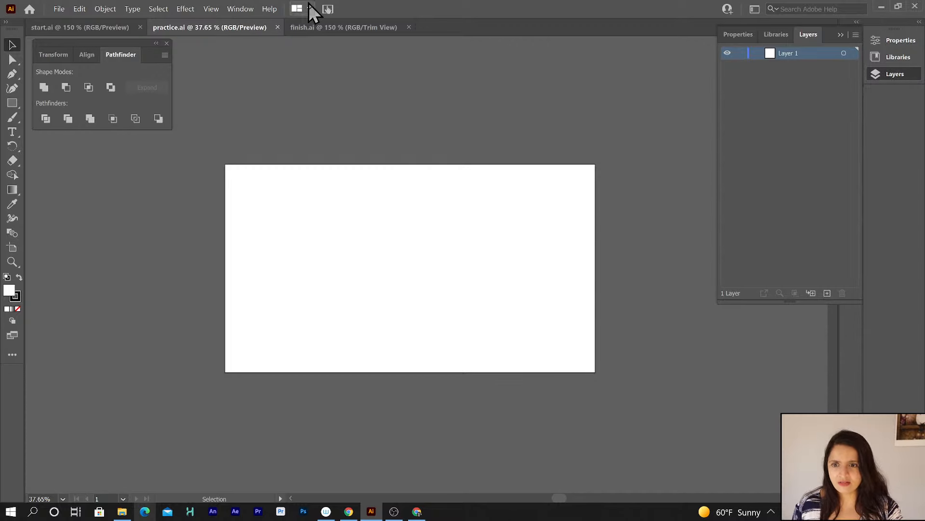
click(245, 7)
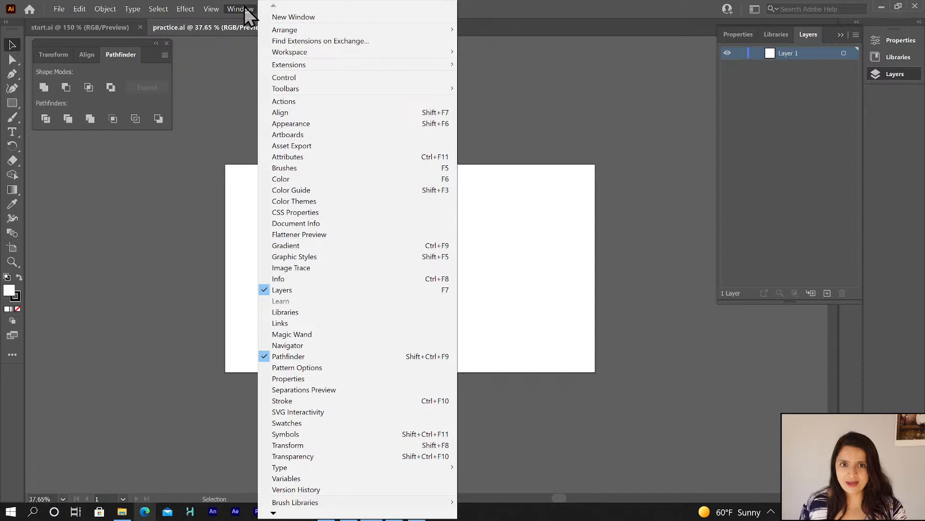
click(529, 301)
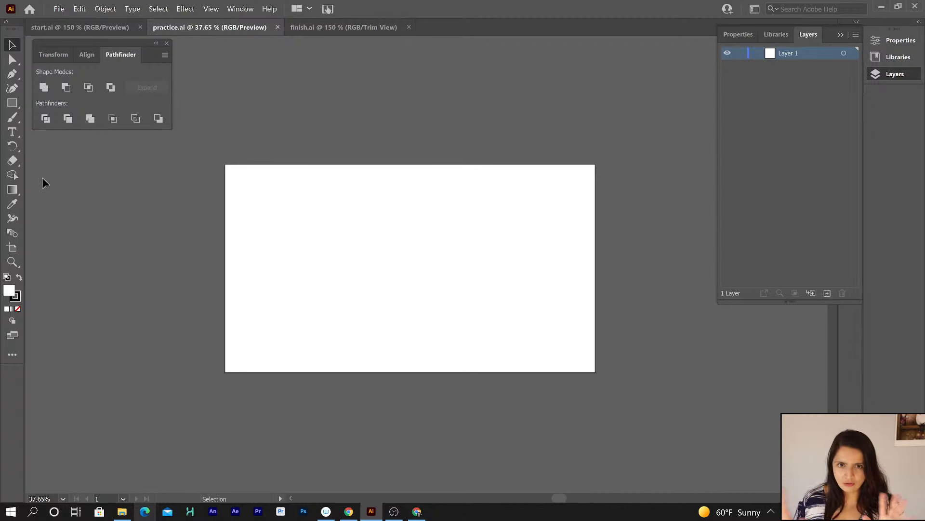
Draw a closed five-point polygon across the upper middle of the artboard with the Pen tool.
click(12, 75)
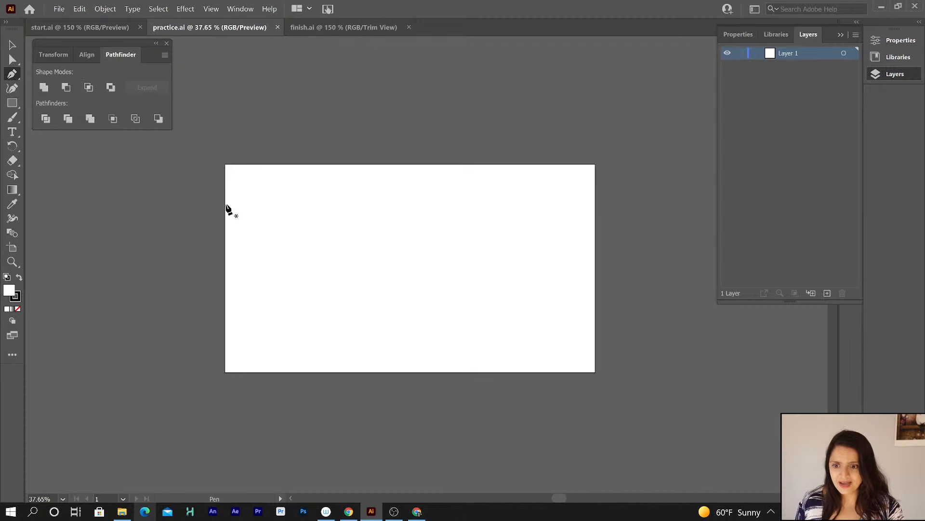
click(260, 207)
click(428, 257)
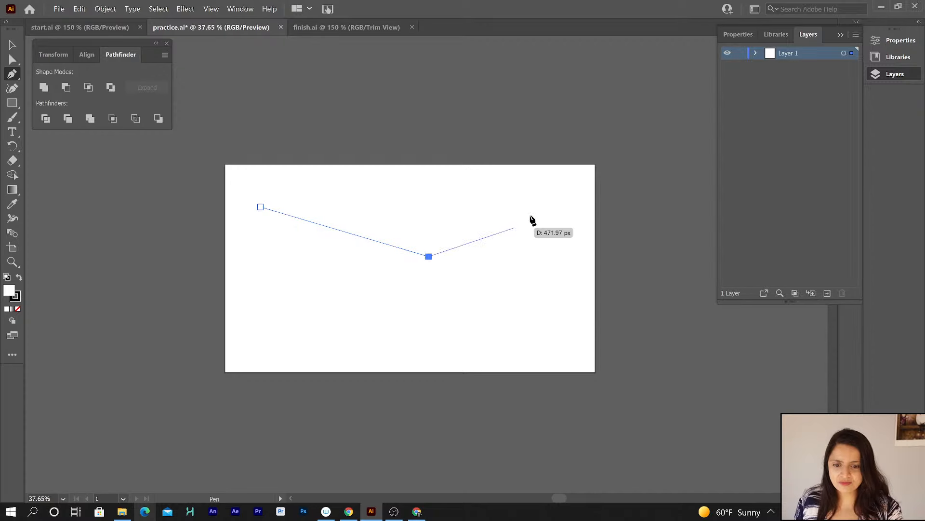
click(539, 196)
click(469, 329)
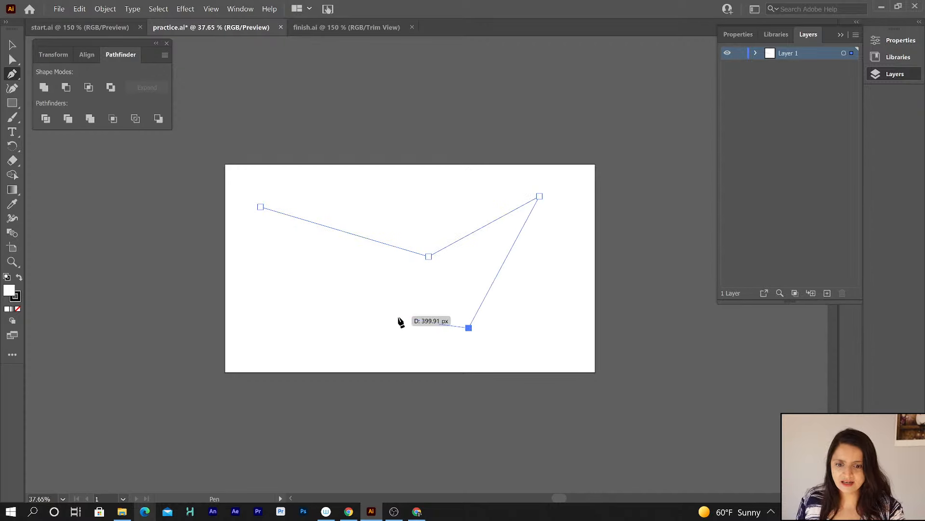
click(275, 281)
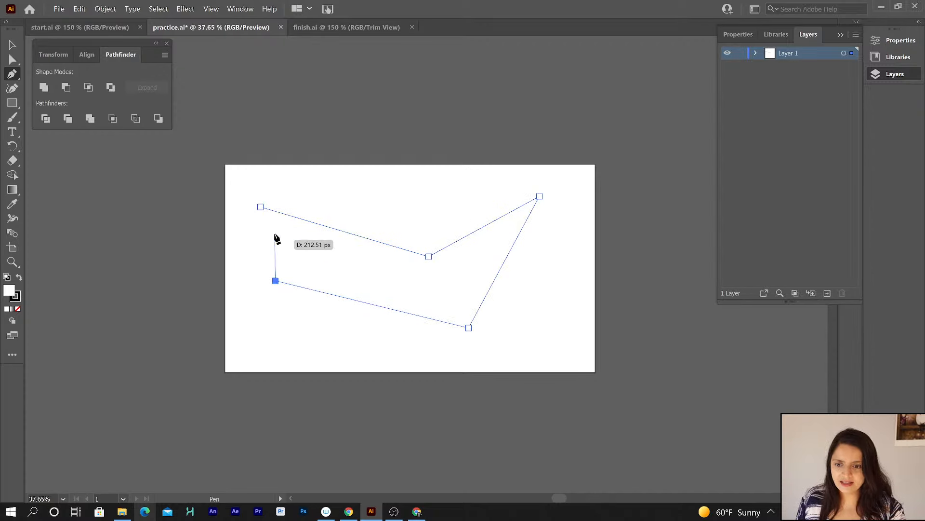
click(260, 208)
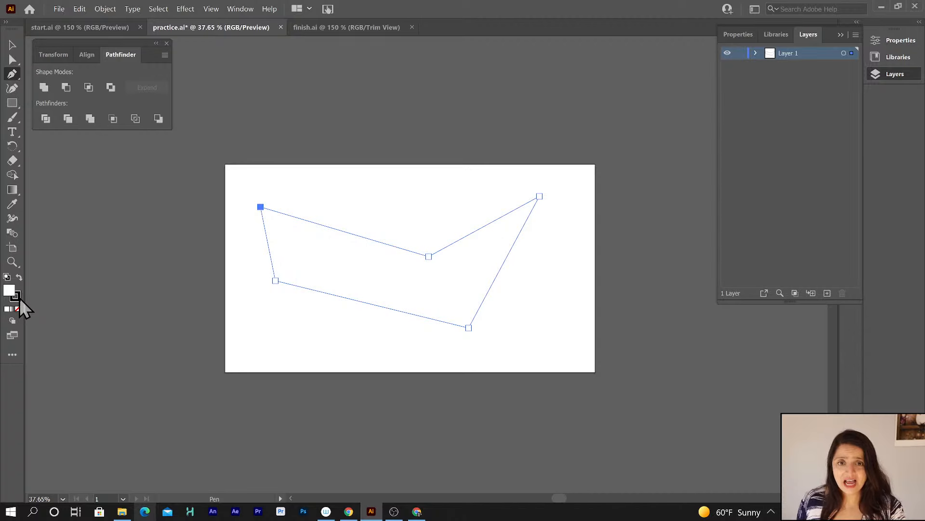
Select the polygon with the Direct Selection tool and open the Properties panel, enlarging it to show Quick Actions.
click(11, 45)
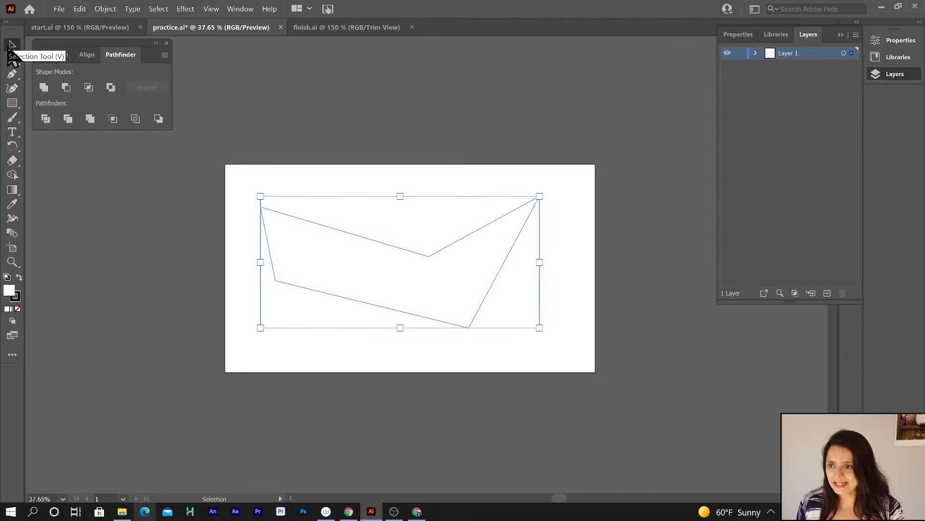
click(296, 156)
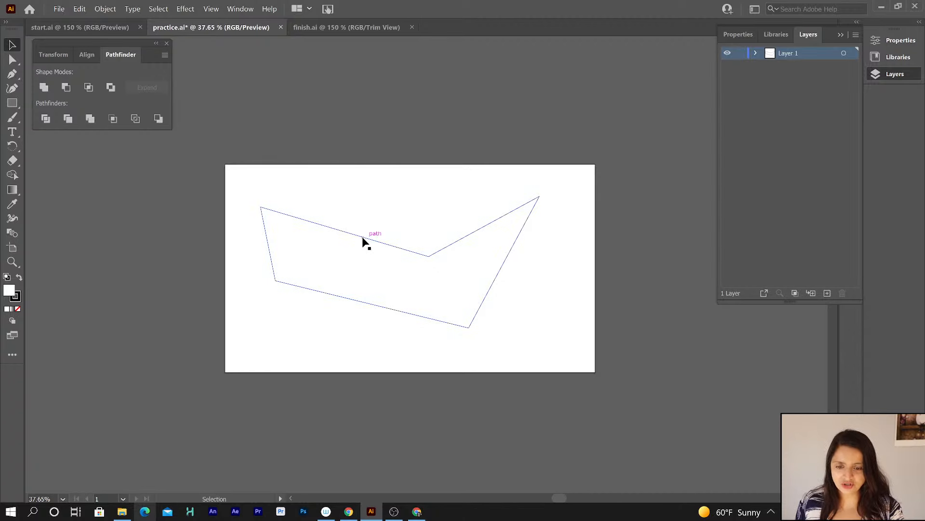
click(494, 256)
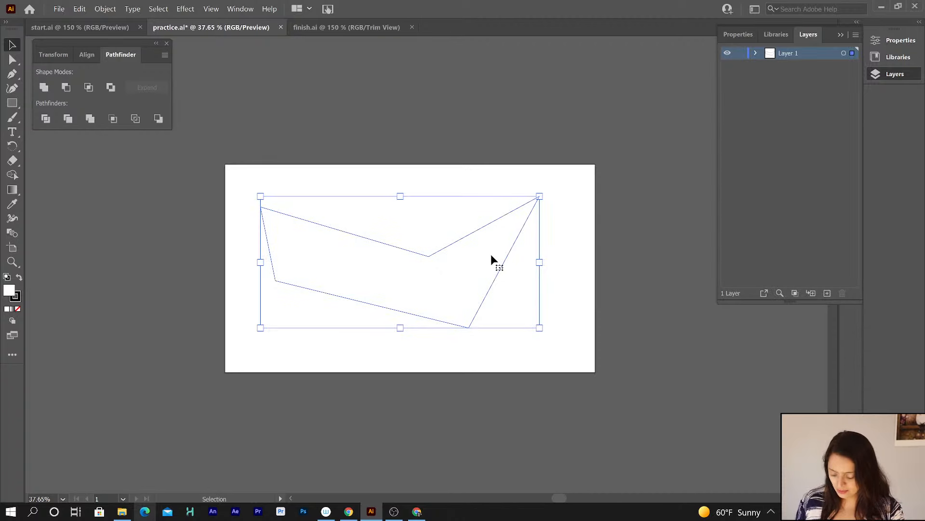
key(a)
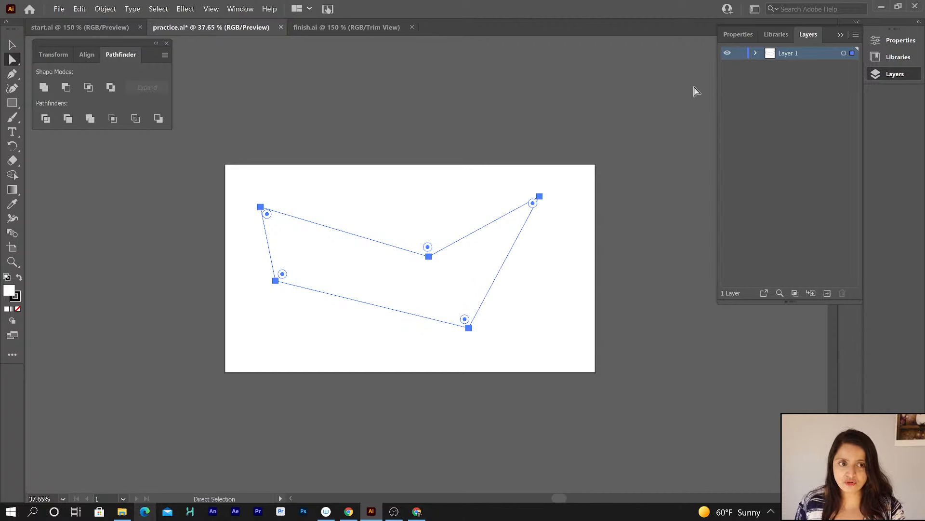
click(736, 35)
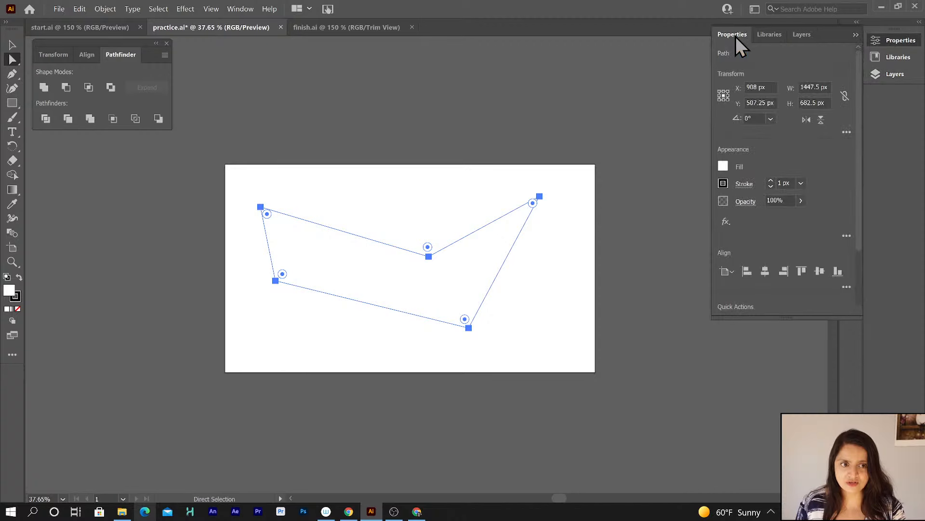
drag(754, 320, 739, 428)
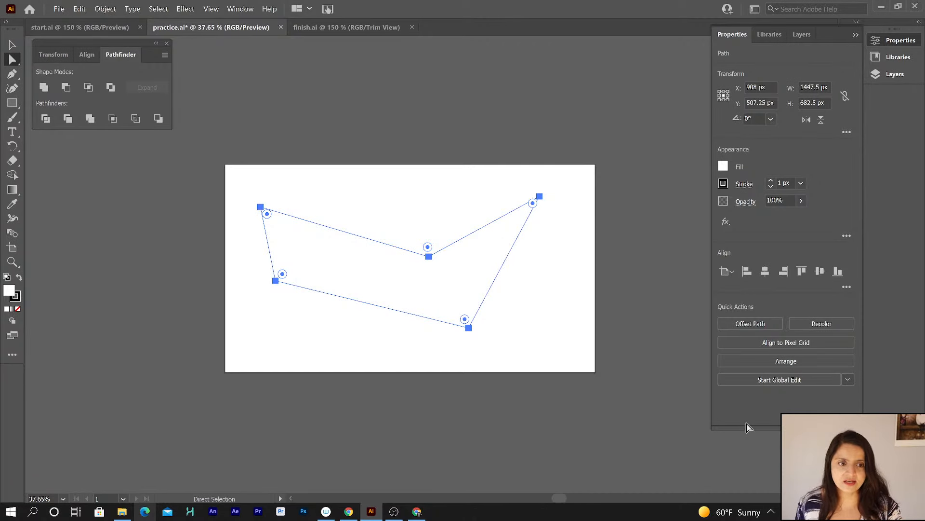
Increase the polygon's stroke weight to 20 px.
click(770, 181)
click(770, 181)
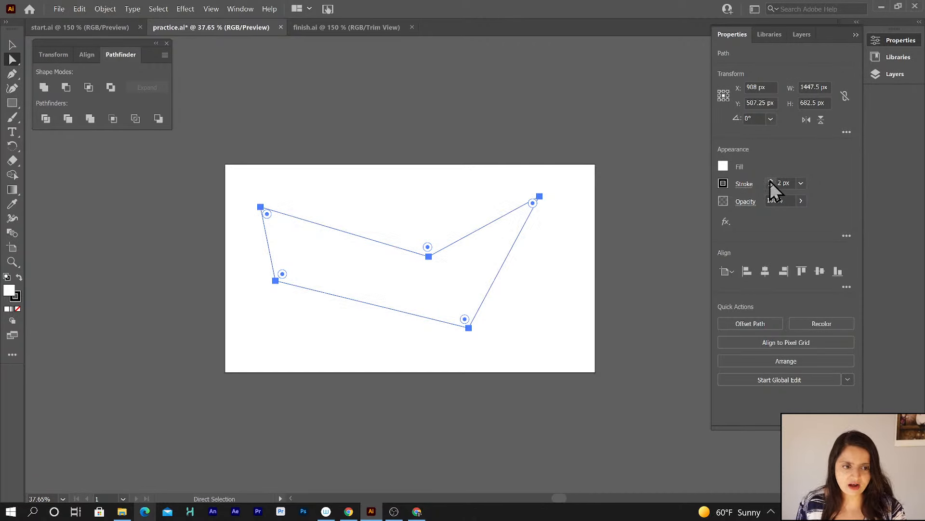
click(770, 181)
click(770, 181)
click(770, 180)
click(771, 180)
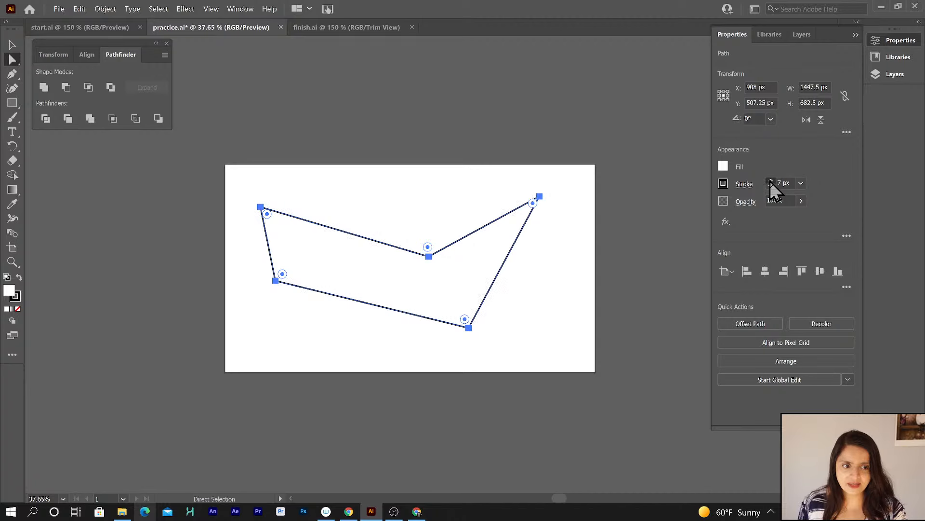
click(770, 181)
click(771, 180)
click(770, 181)
click(770, 181)
click(770, 181)
click(770, 181)
click(770, 181)
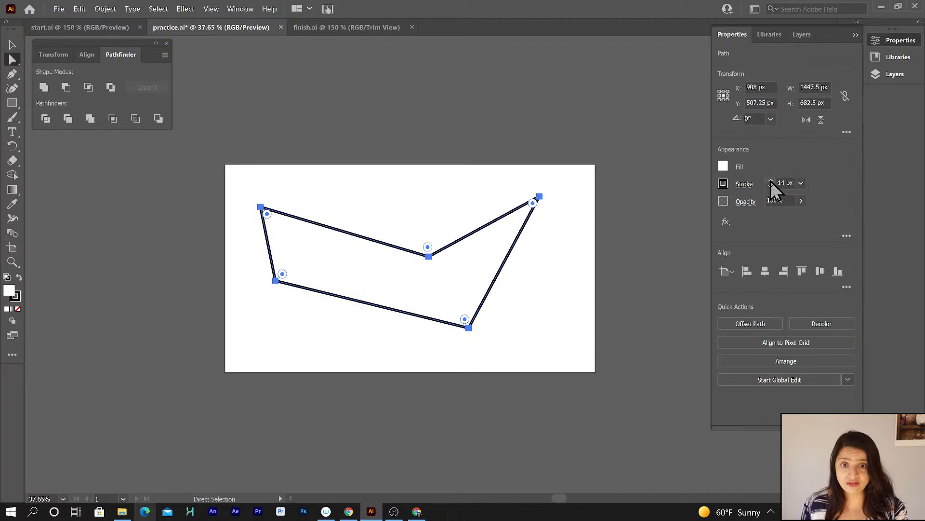
click(770, 180)
click(770, 181)
click(770, 181)
click(770, 180)
click(771, 181)
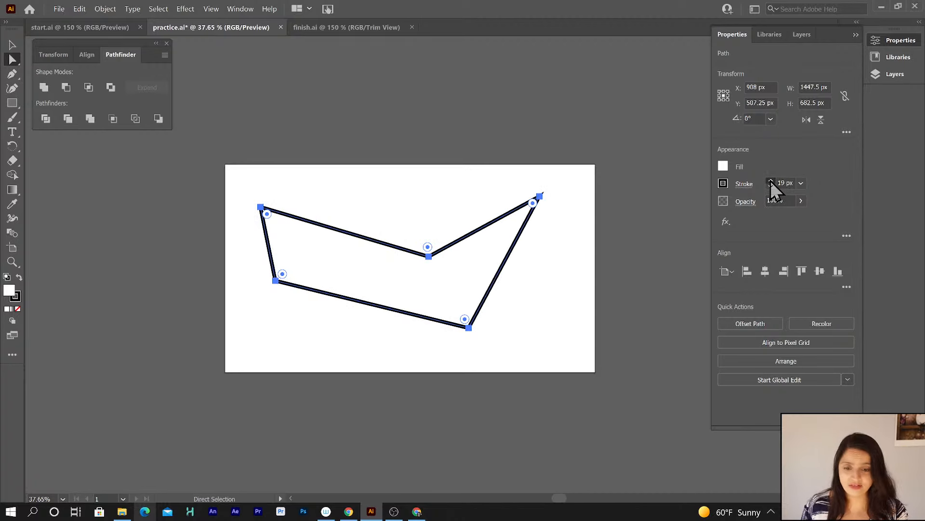
click(771, 181)
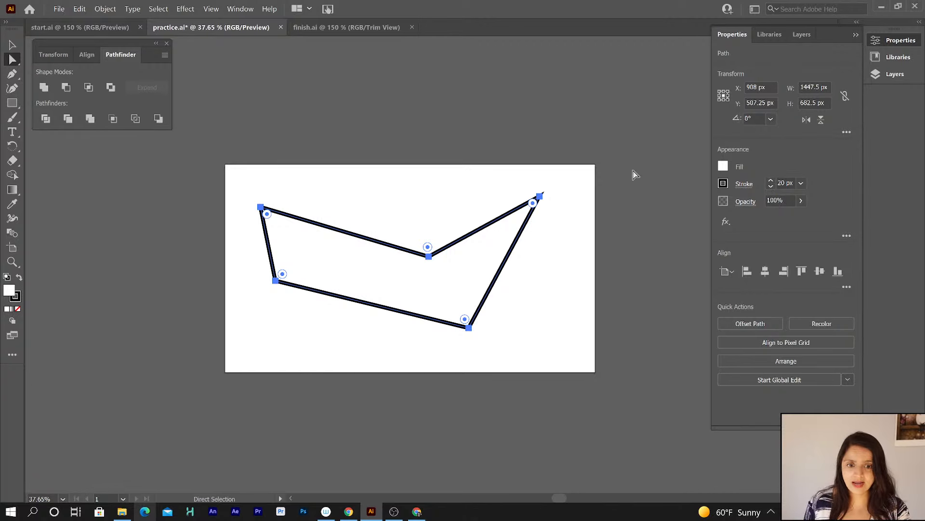
Turn on the transparency grid with the polygon selected.
click(499, 186)
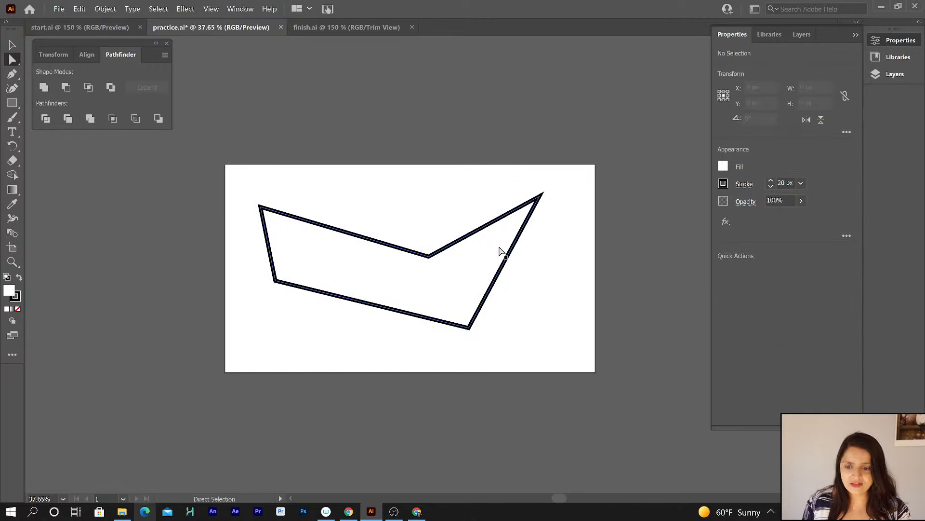
click(500, 251)
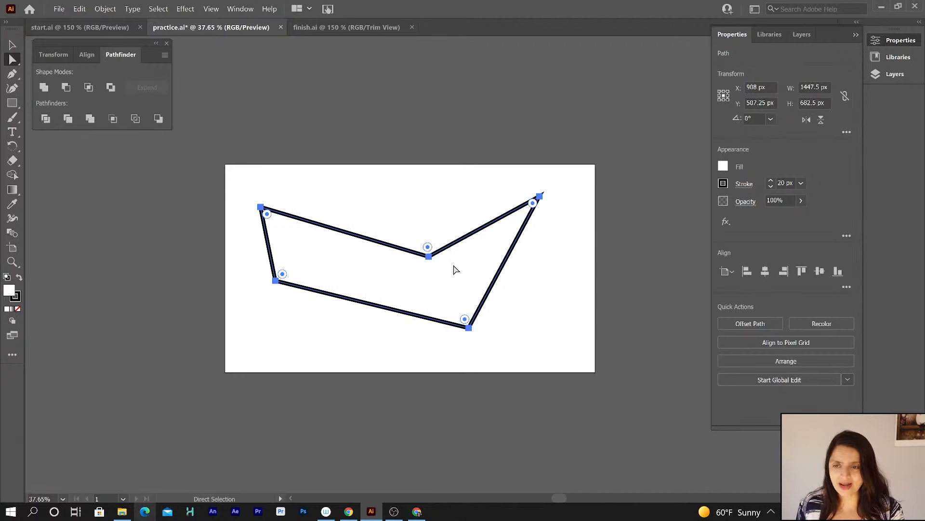
click(215, 9)
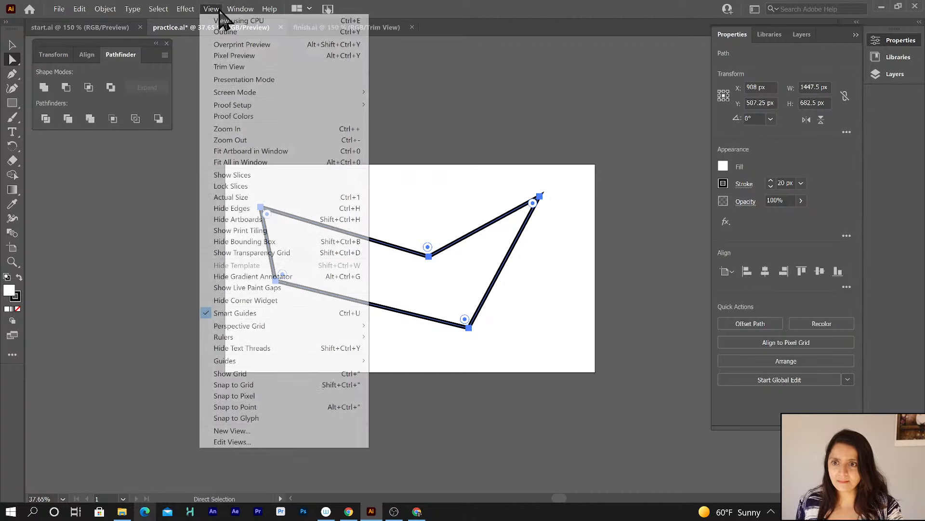
click(239, 253)
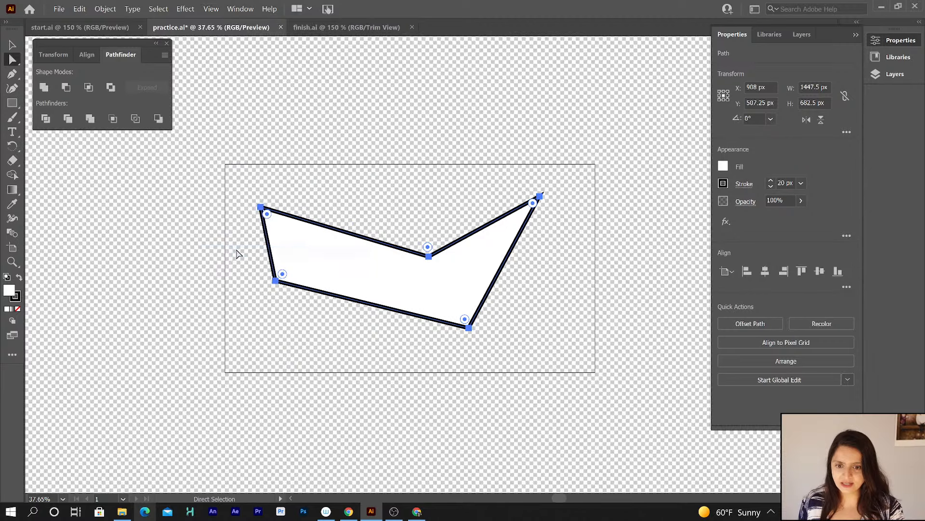
Swap the polygon's fill and stroke to give it a black fill and white stroke.
click(237, 254)
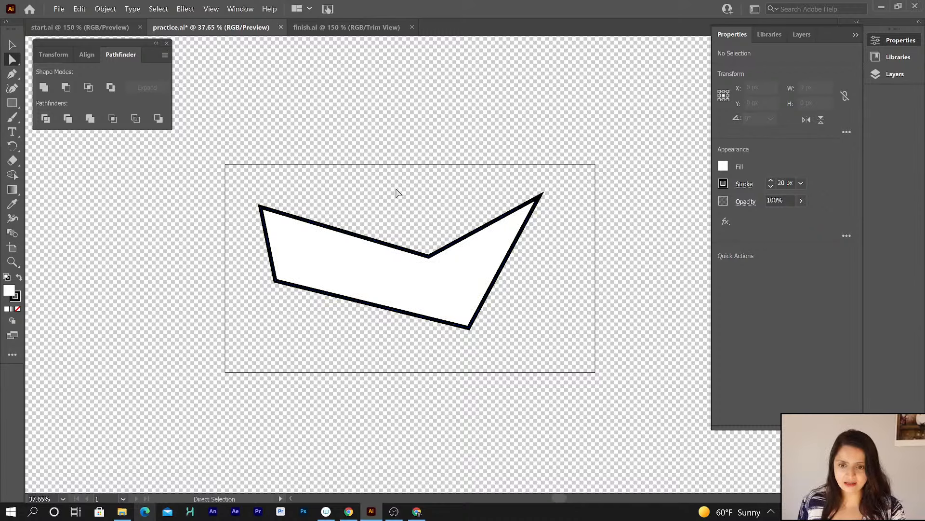
click(346, 271)
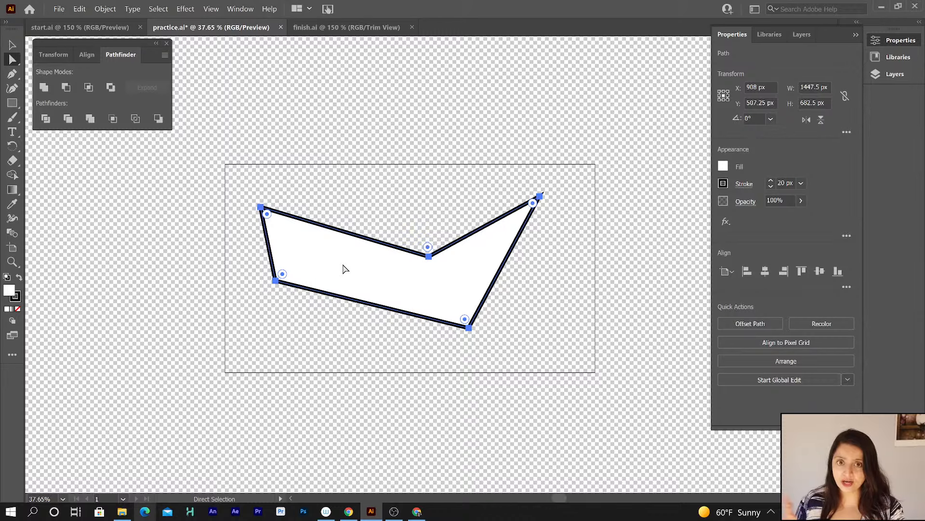
click(20, 280)
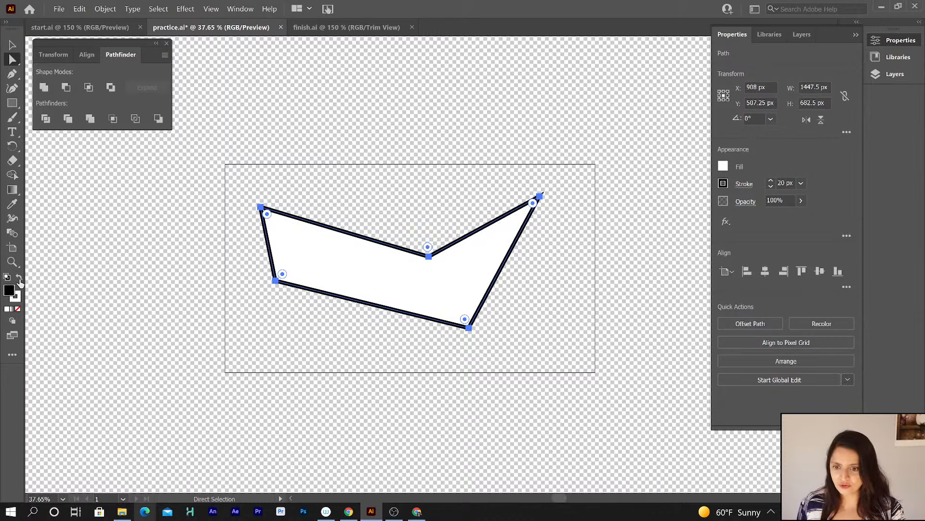
click(270, 330)
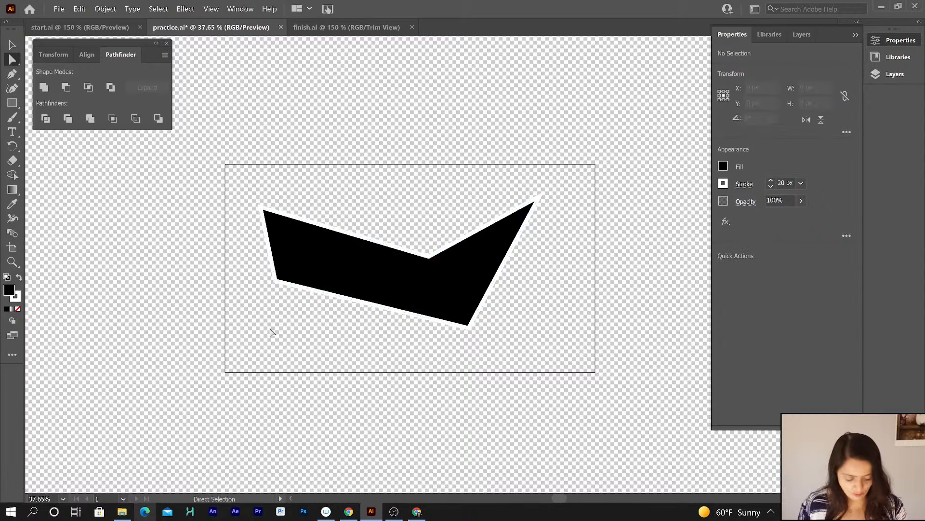
Reset the polygon to the default fill and stroke.
key(ctrl+=)
key(ctrl+=)
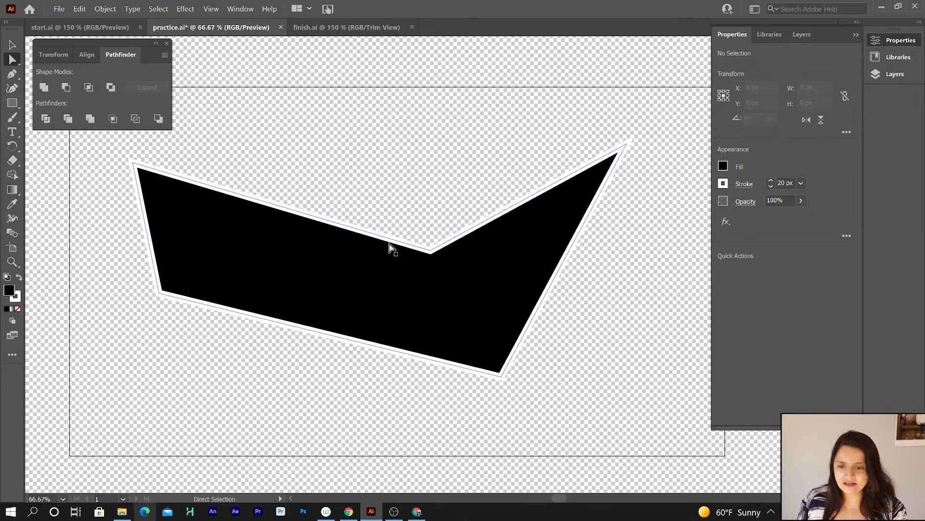
click(12, 44)
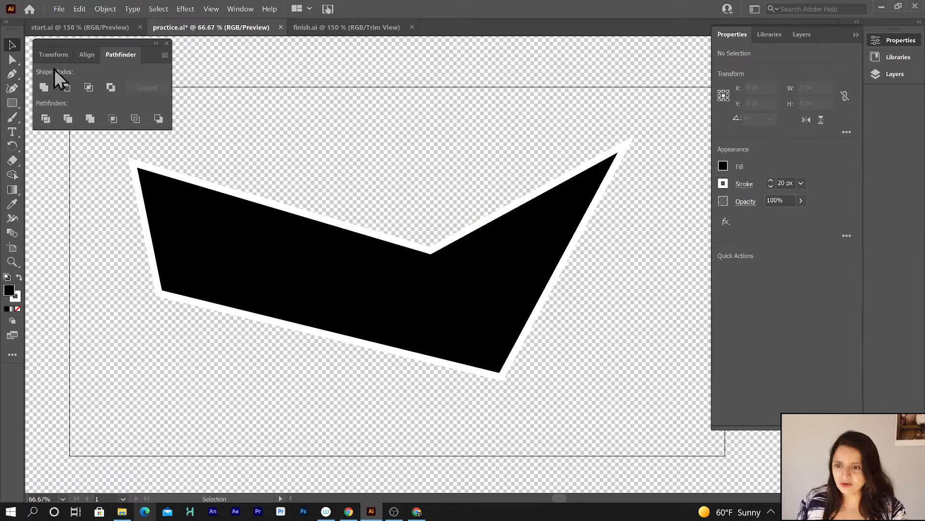
click(309, 283)
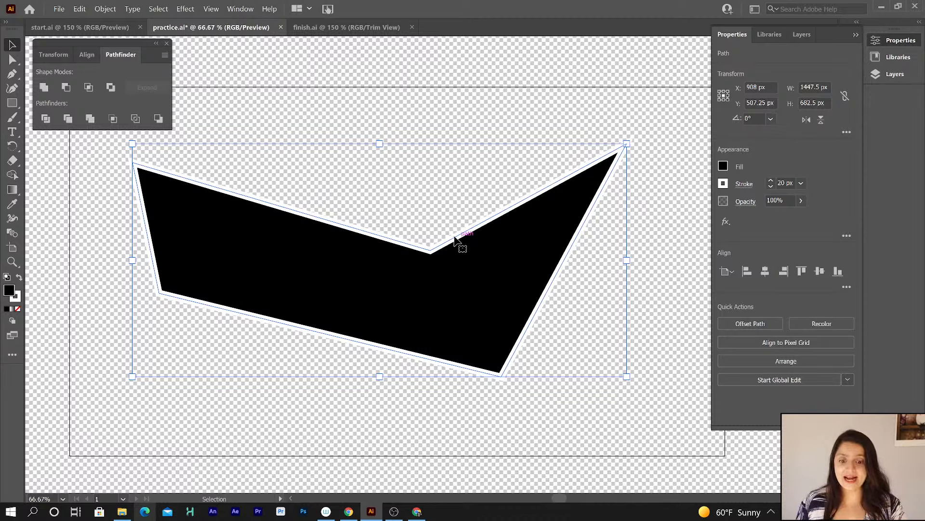
click(7, 278)
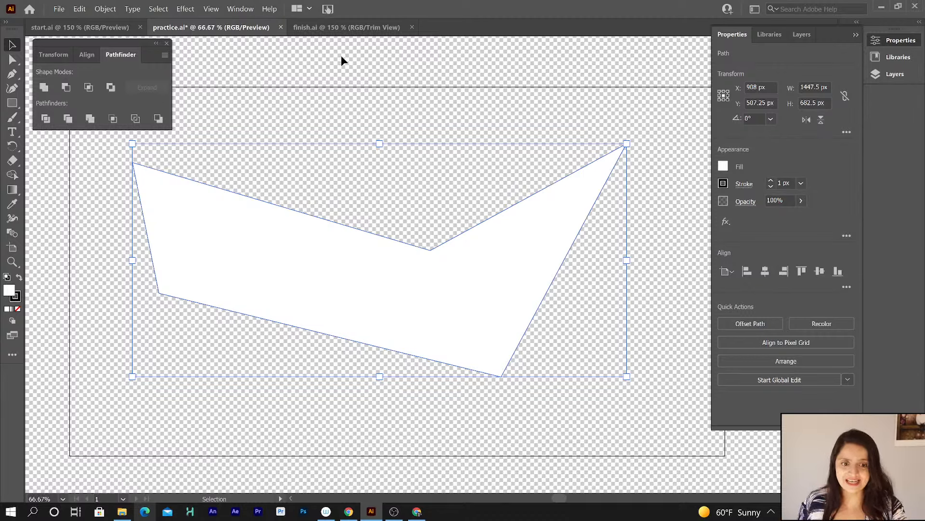
Apply a gradient fill to the polygon, then undo it.
click(683, 145)
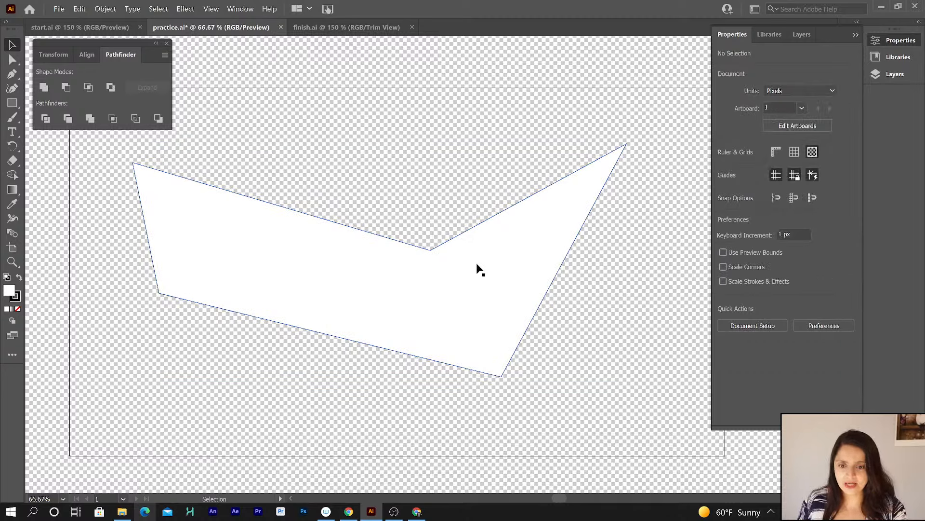
click(453, 277)
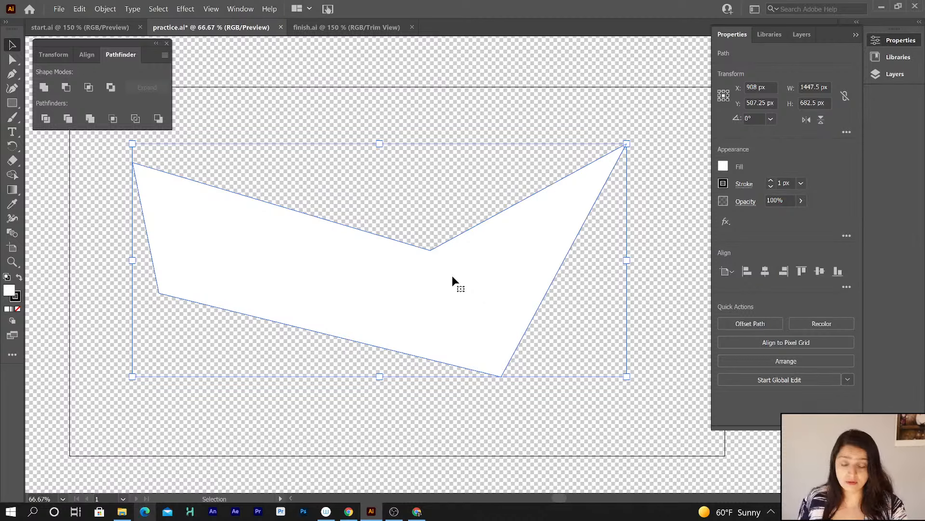
click(7, 310)
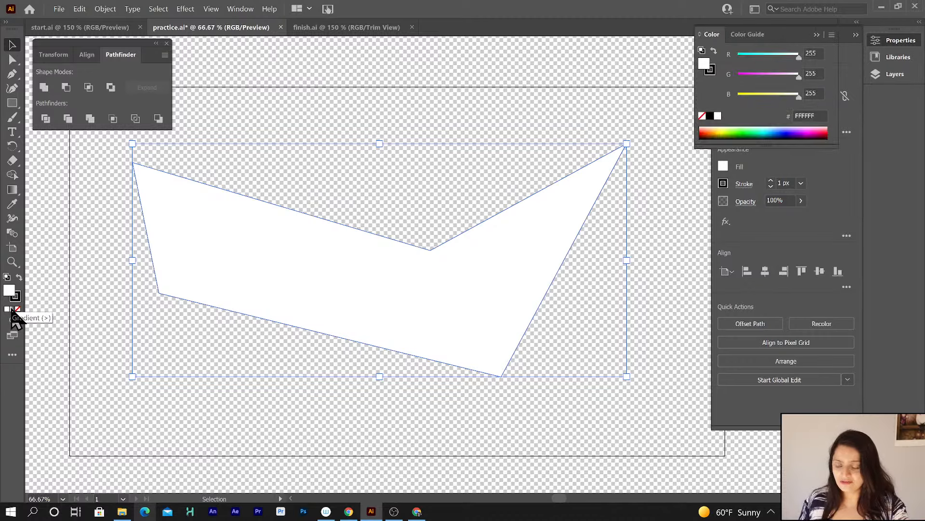
click(12, 309)
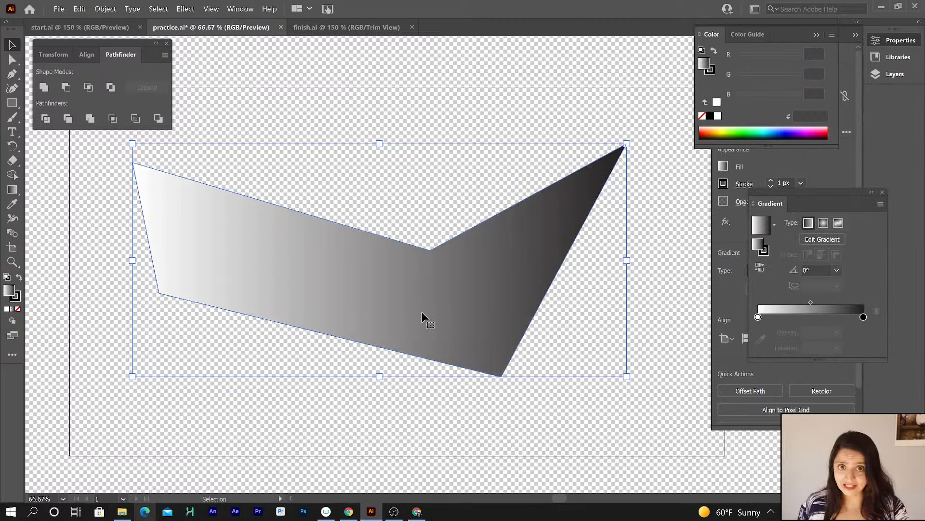
key(ctrl+z)
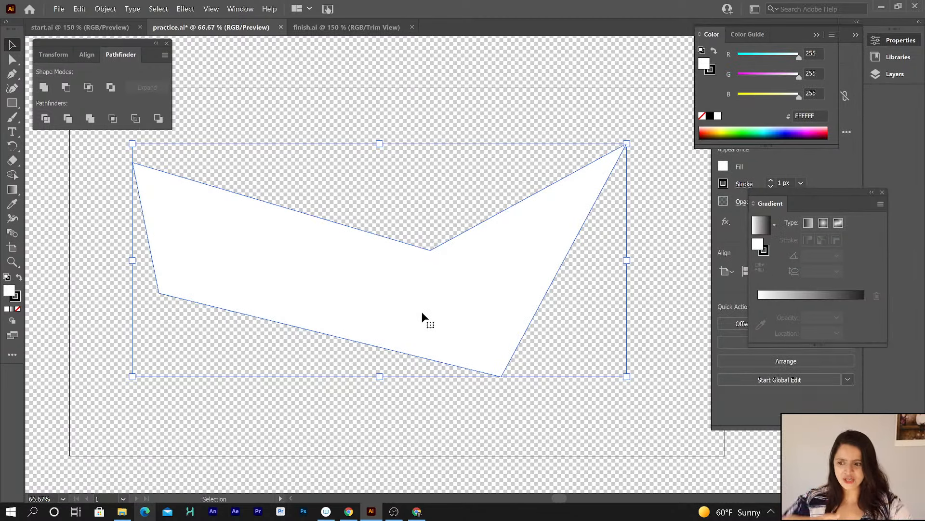
Fill the polygon with pure red FF0000 from the Color Picker, then undo the fill.
double_click(9, 291)
drag(477, 193, 481, 149)
drag(449, 179, 458, 172)
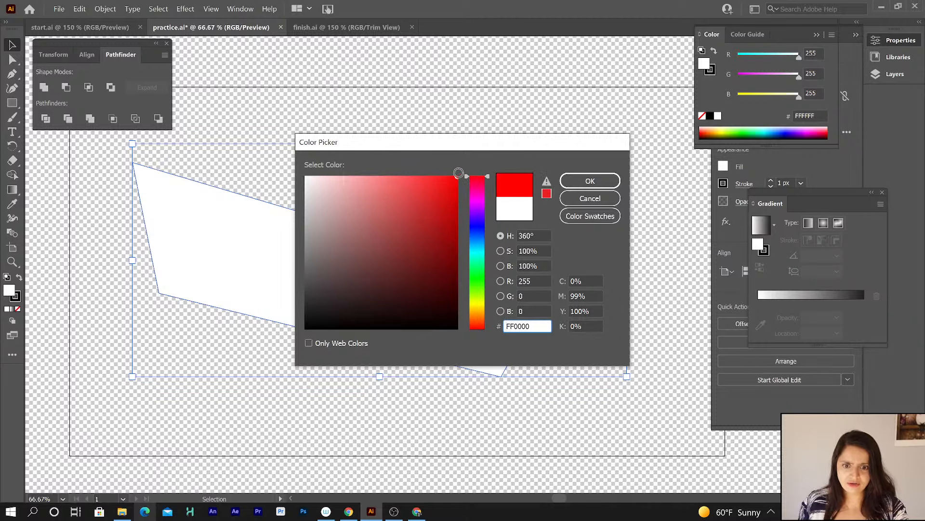
click(588, 183)
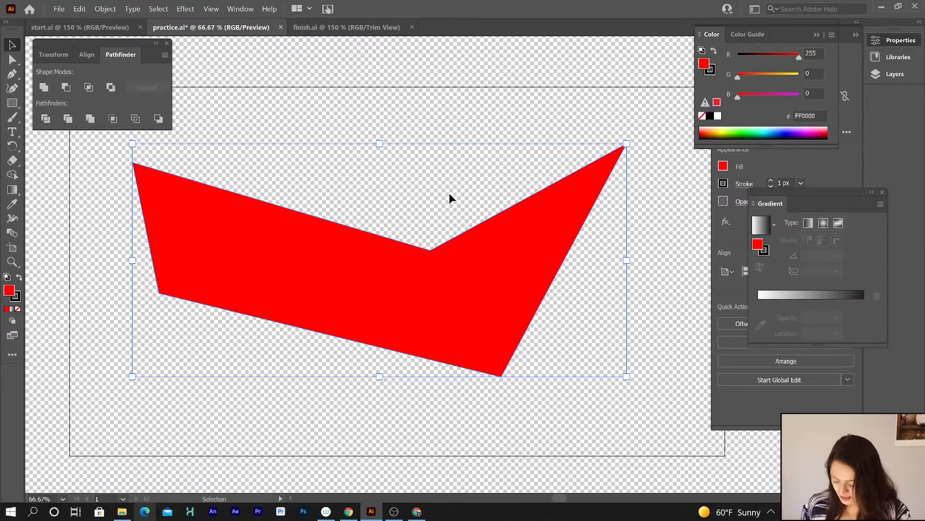
key(ctrl+z)
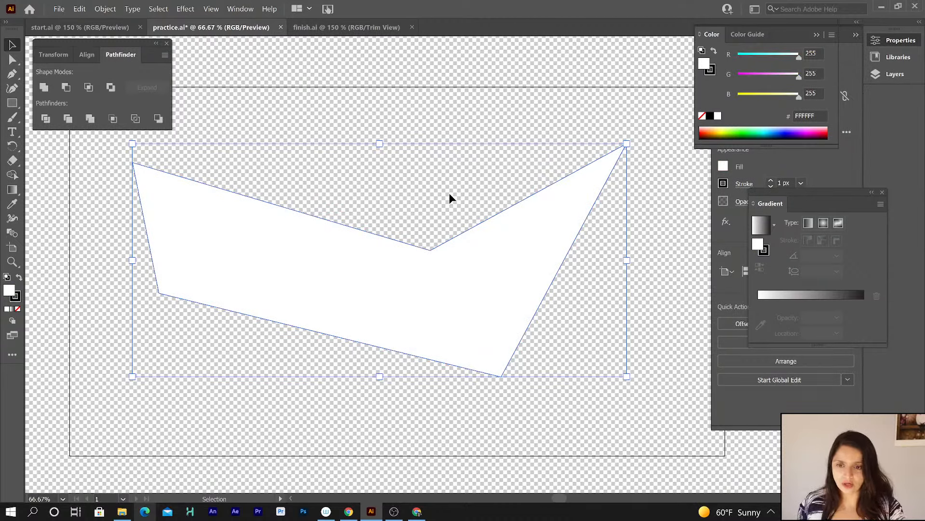
Reselect the polygon and switch the active swatch back and forth between fill and stroke.
click(419, 120)
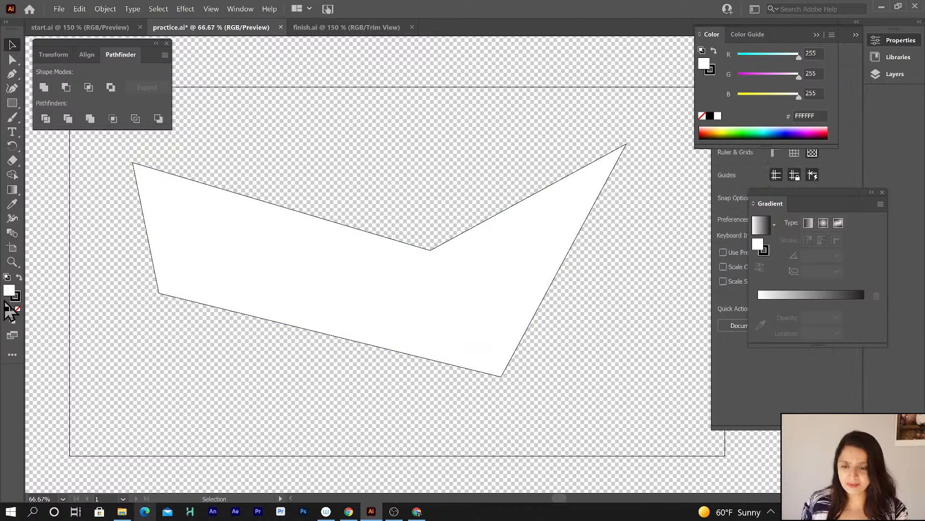
click(381, 301)
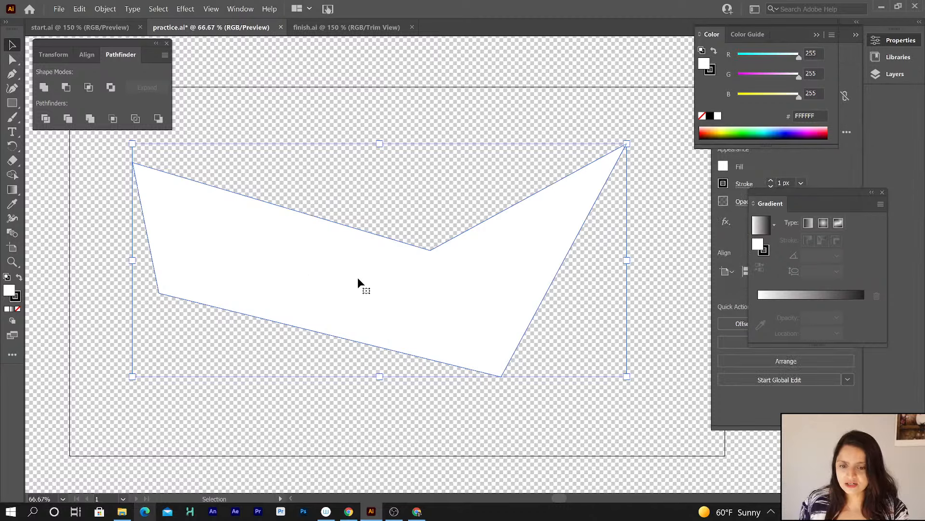
click(16, 297)
click(8, 290)
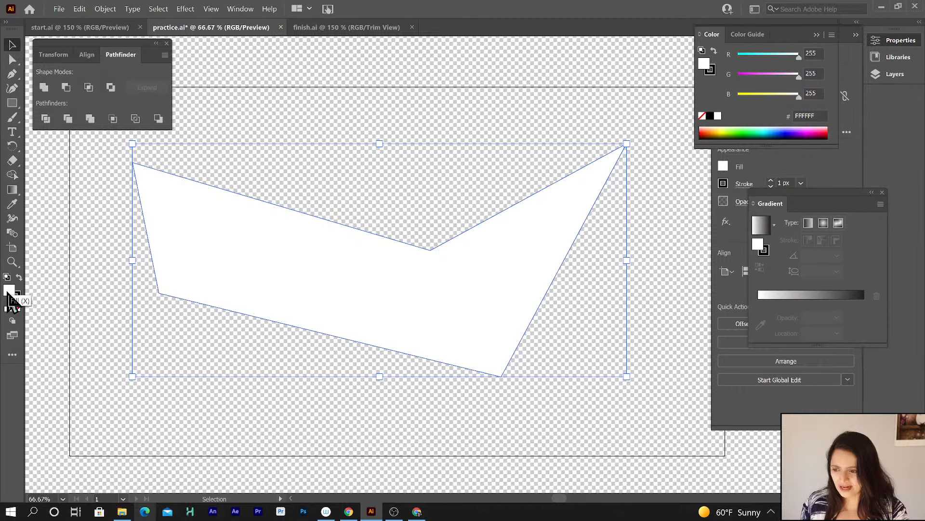
click(15, 298)
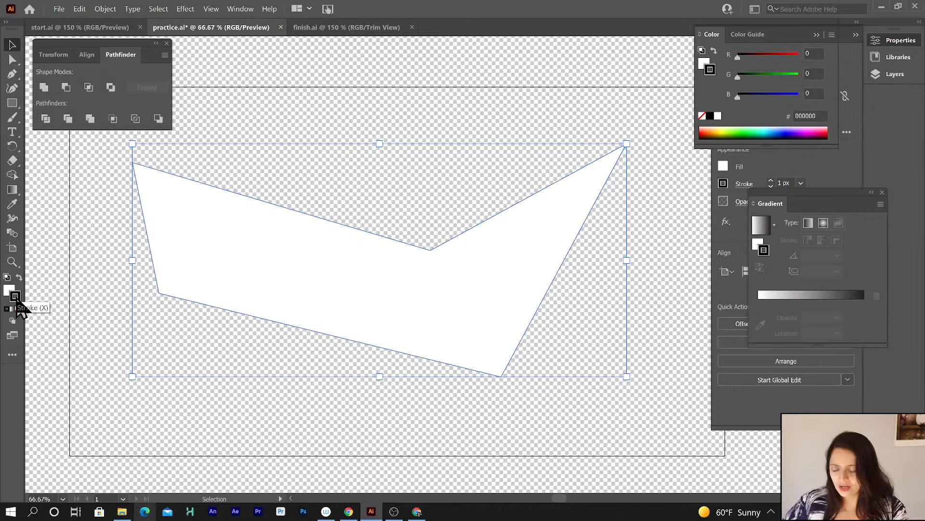
click(10, 292)
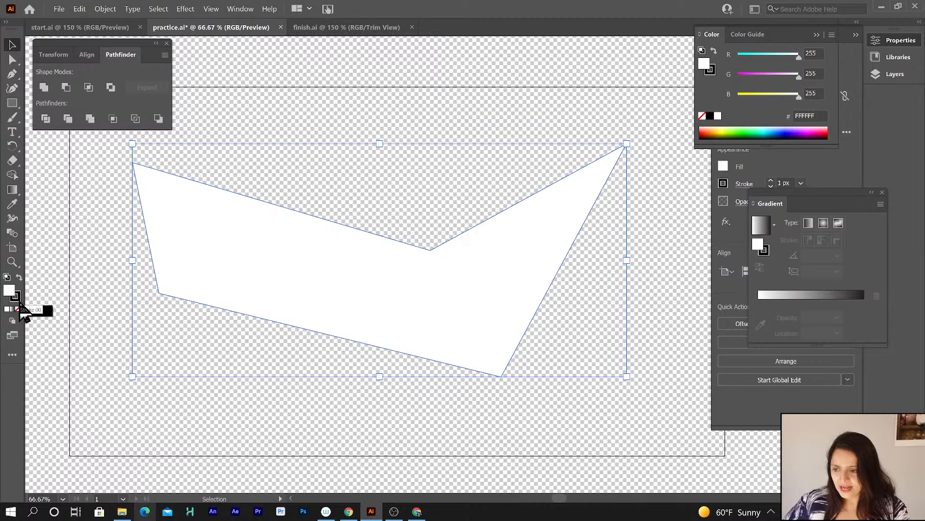
key(x)
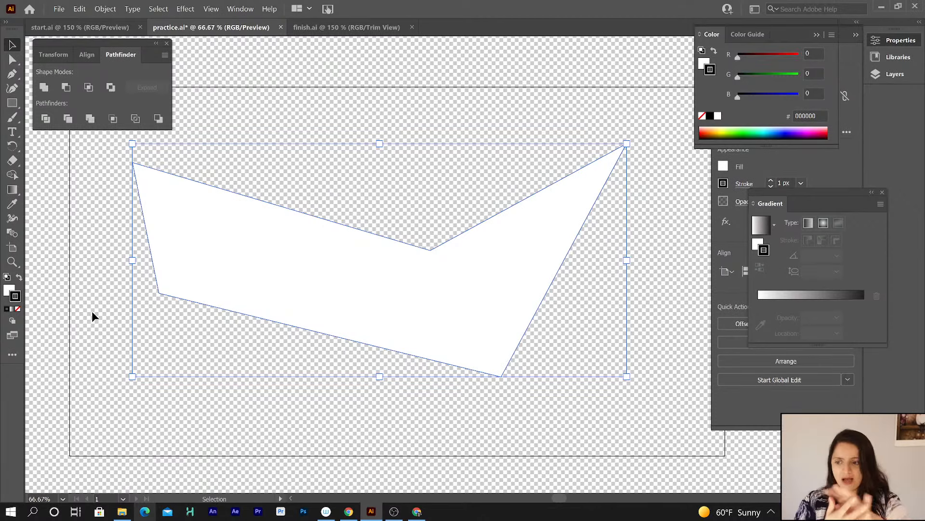
click(10, 290)
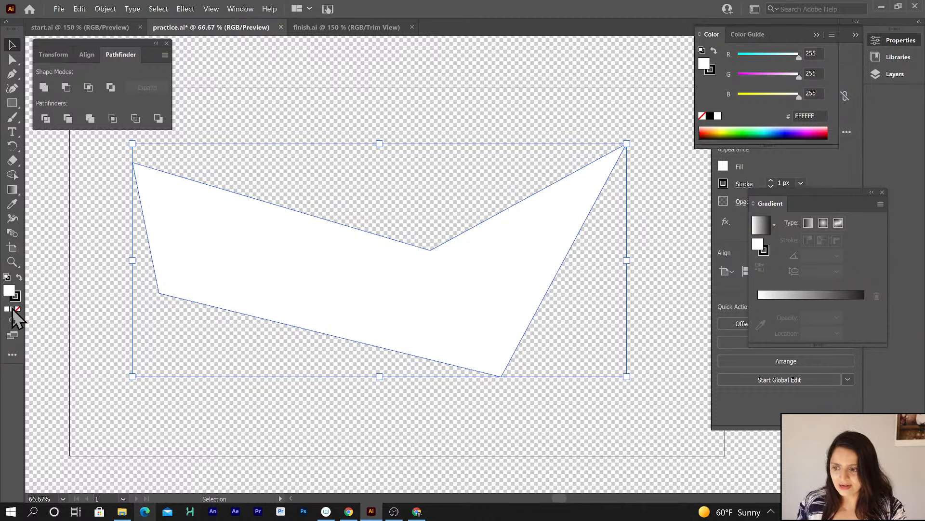
Remove the polygon's fill by setting it to none.
click(12, 309)
click(18, 309)
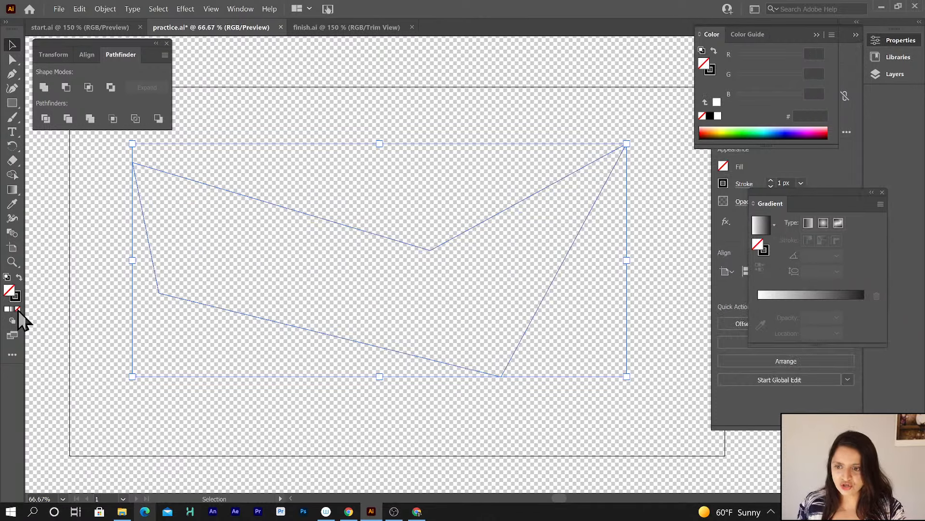
click(102, 278)
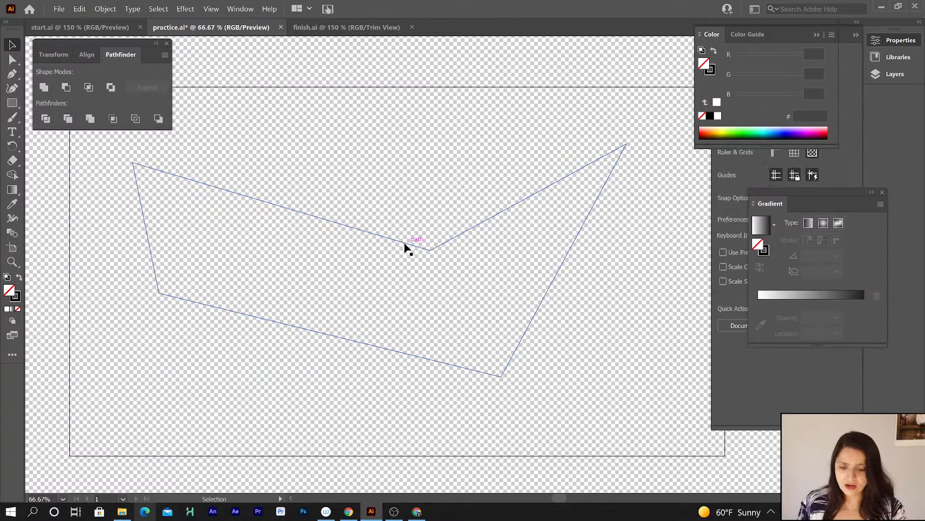
Open the reference folder and preview the RayDakLam illustration.
click(122, 511)
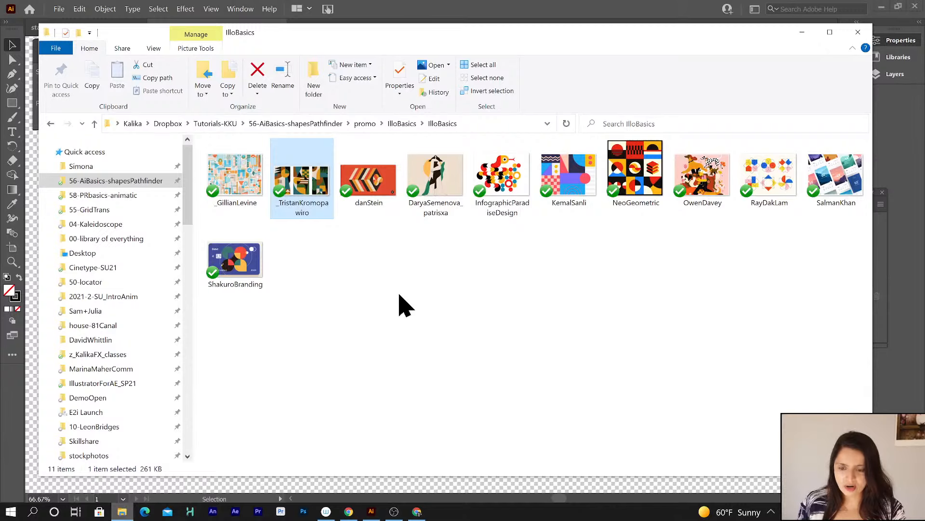
click(781, 196)
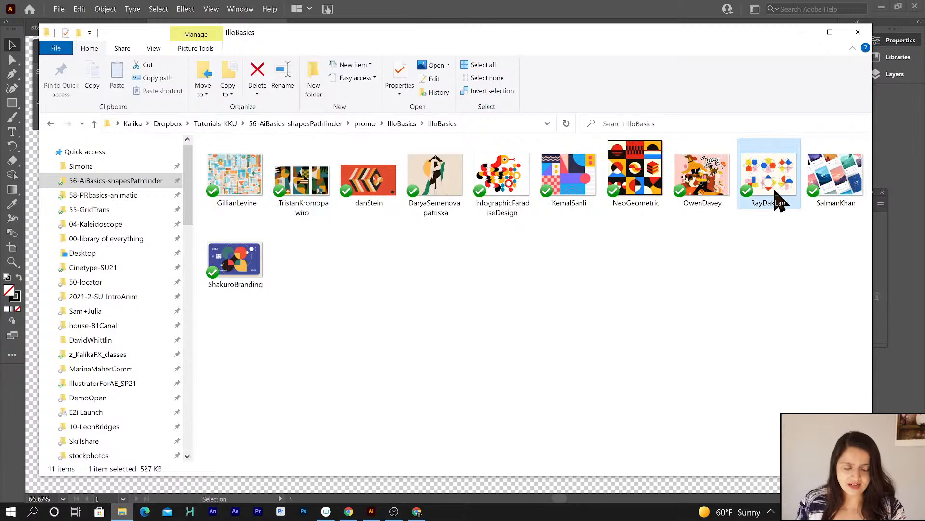
key(space)
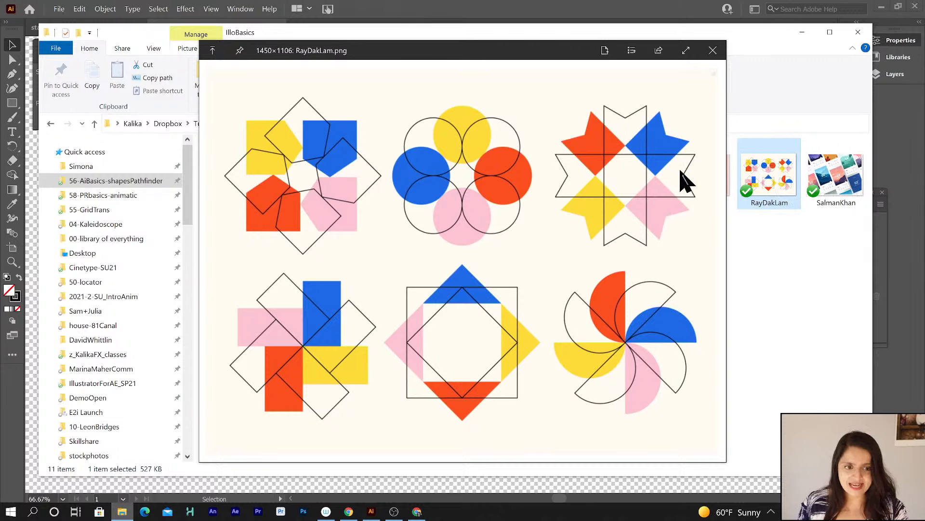
key(space)
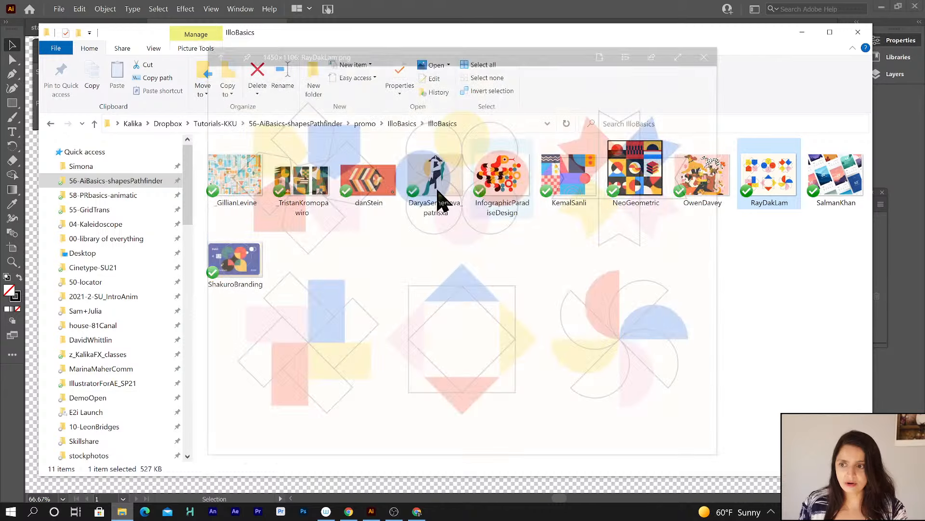
click(30, 185)
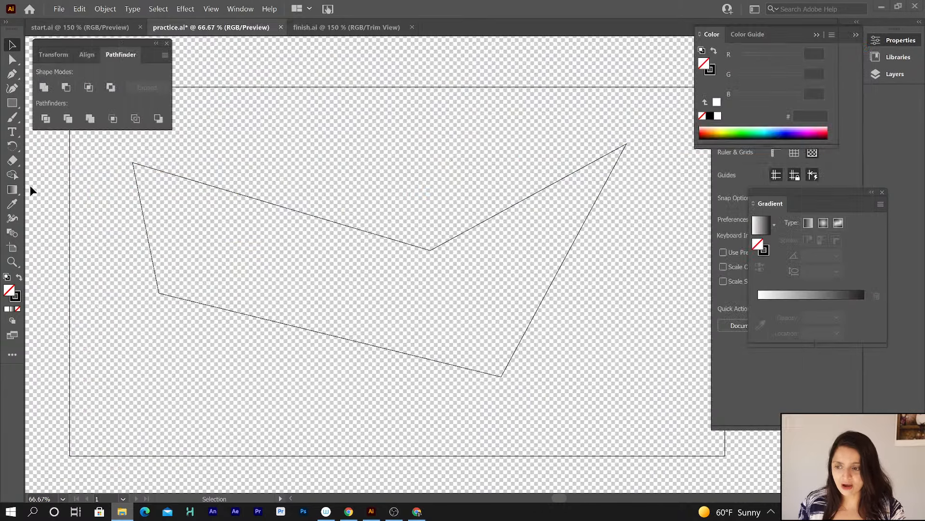
Fill the polygon with red E21E1E using the Color Picker.
click(275, 205)
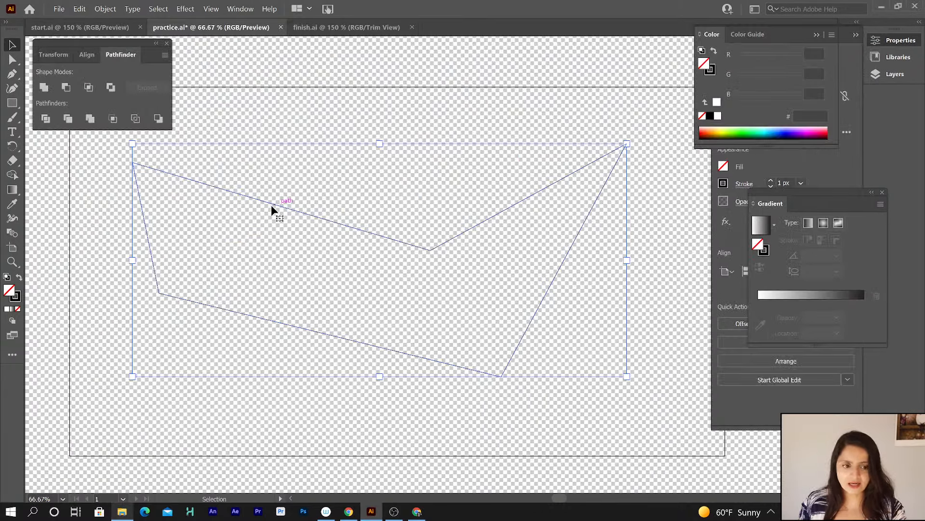
click(7, 309)
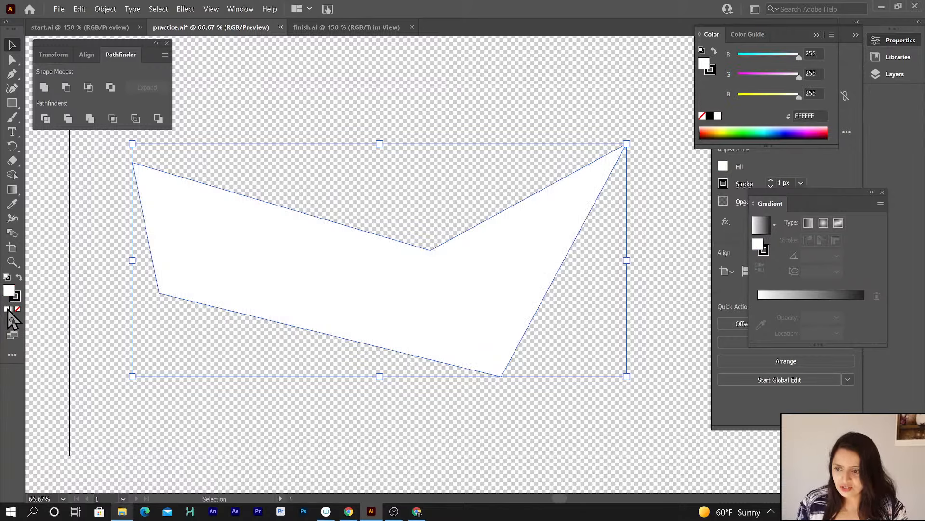
double_click(9, 292)
mouse_move(433, 207)
mouse_down()
mouse_move(408, 199)
mouse_move(408, 186)
mouse_move(361, 175)
mouse_move(437, 179)
mouse_up()
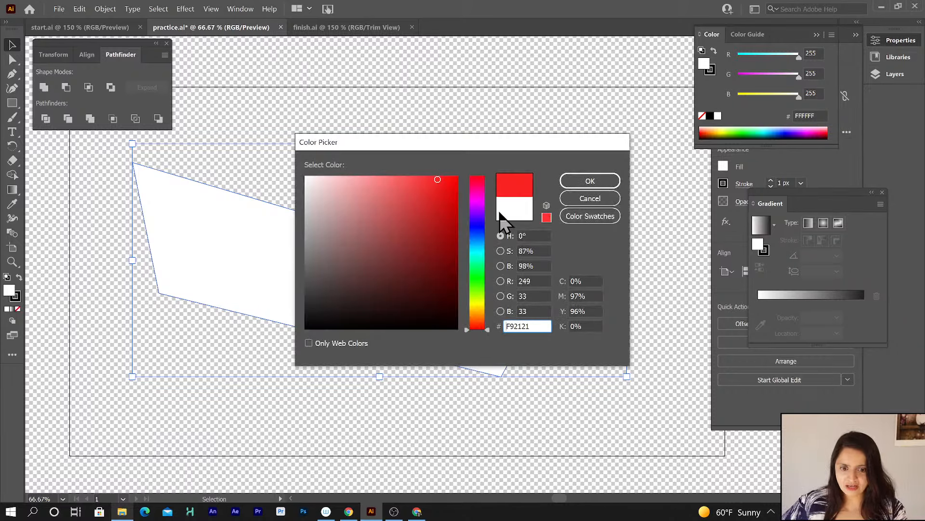
click(501, 236)
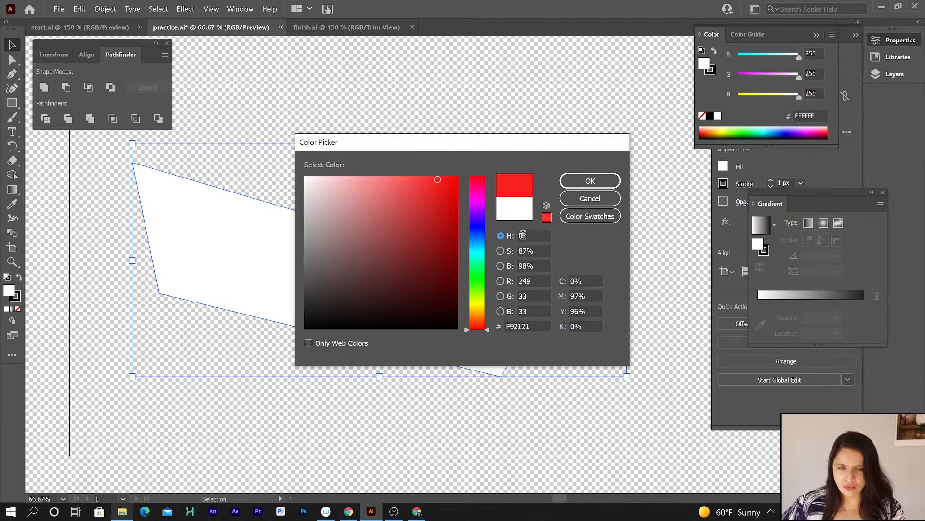
mouse_move(386, 189)
mouse_down()
mouse_move(414, 173)
mouse_move(437, 193)
mouse_up()
click(589, 181)
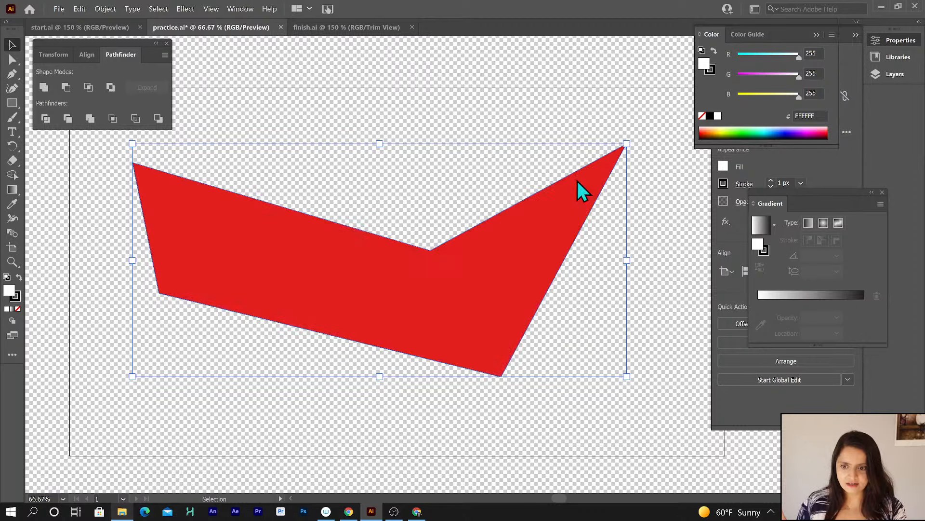
Set the polygon's stroke color to pink E28D8D.
click(17, 299)
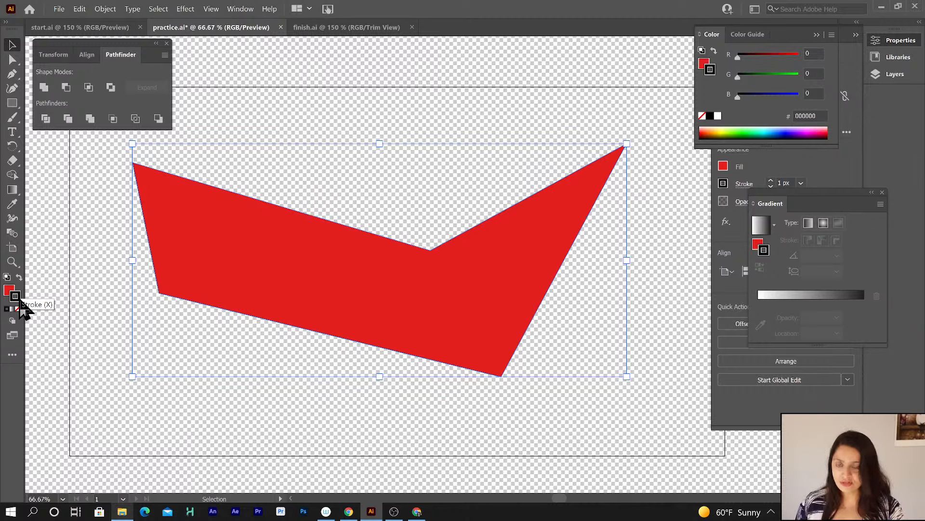
double_click(16, 296)
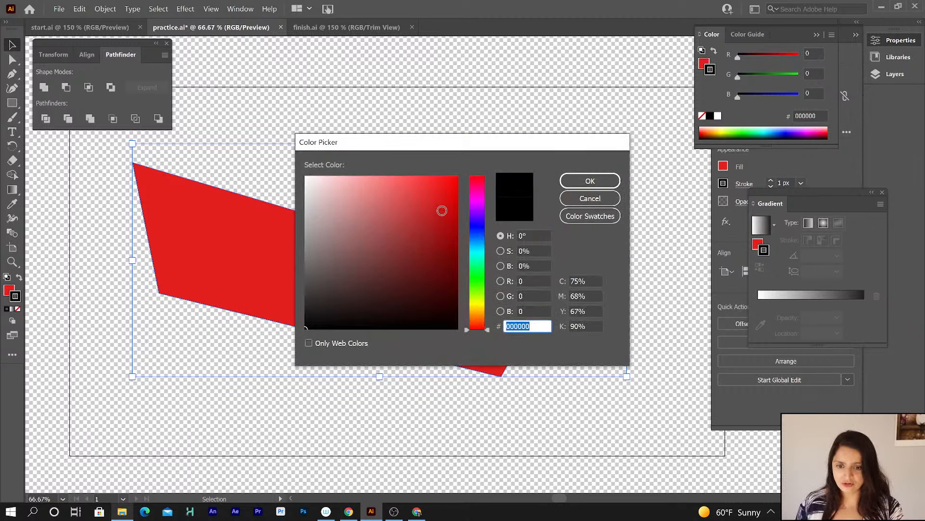
click(363, 193)
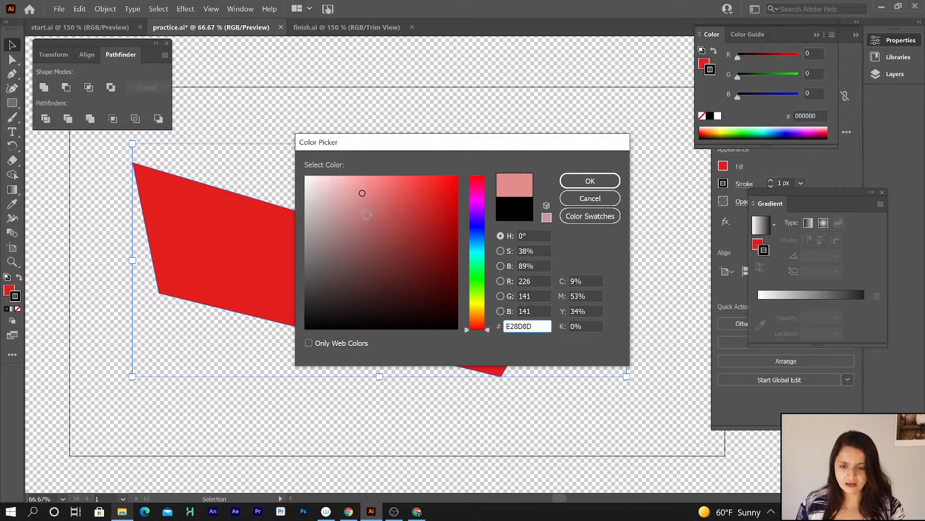
click(605, 196)
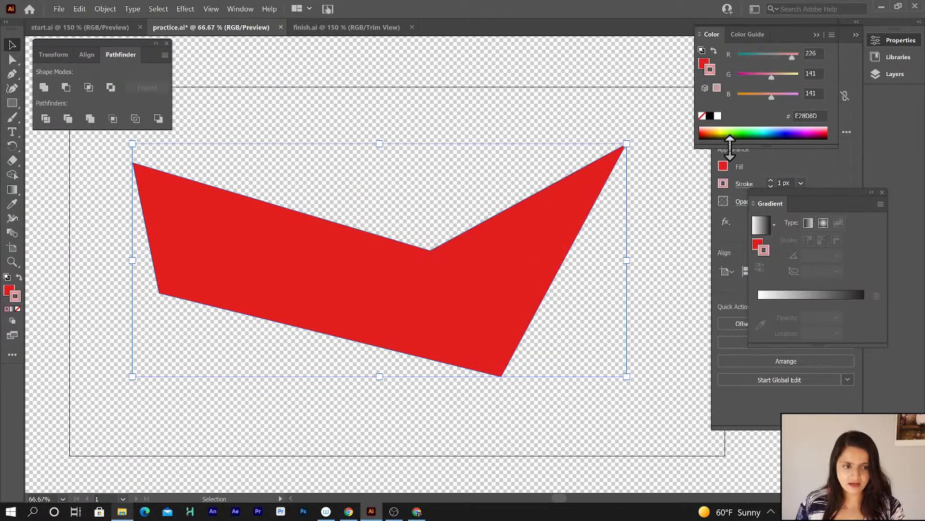
Increase the polygon's stroke weight to 23 px.
click(773, 160)
click(771, 181)
click(771, 180)
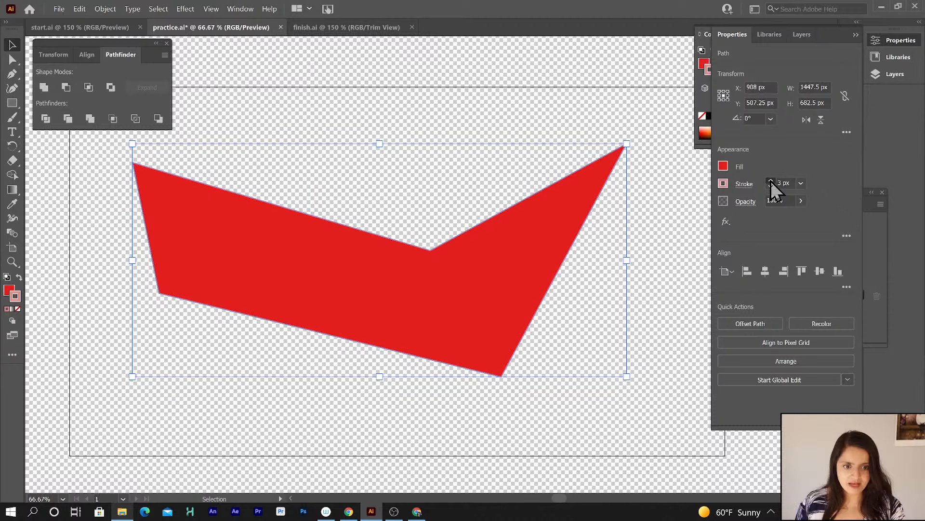
click(770, 181)
click(770, 180)
click(771, 181)
click(770, 181)
click(771, 180)
click(771, 180)
click(770, 181)
click(770, 180)
click(771, 180)
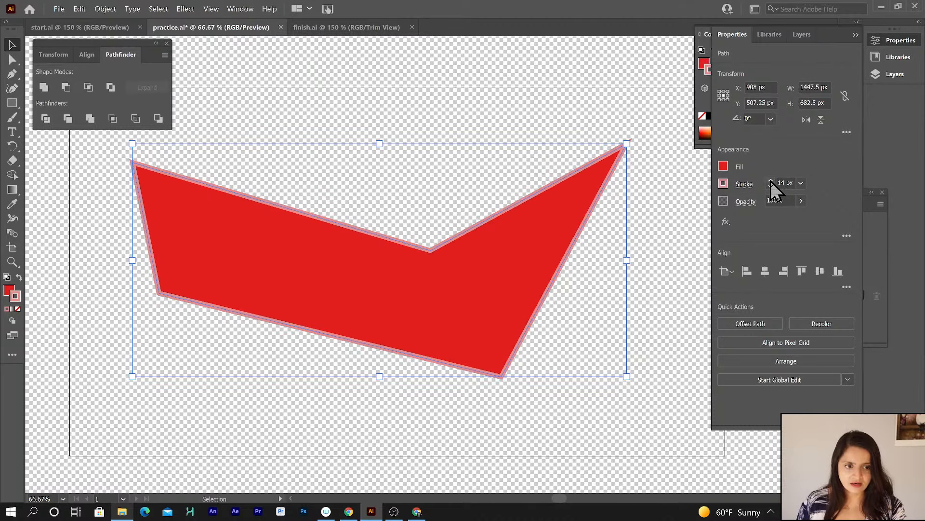
click(771, 181)
click(771, 180)
click(770, 181)
click(771, 180)
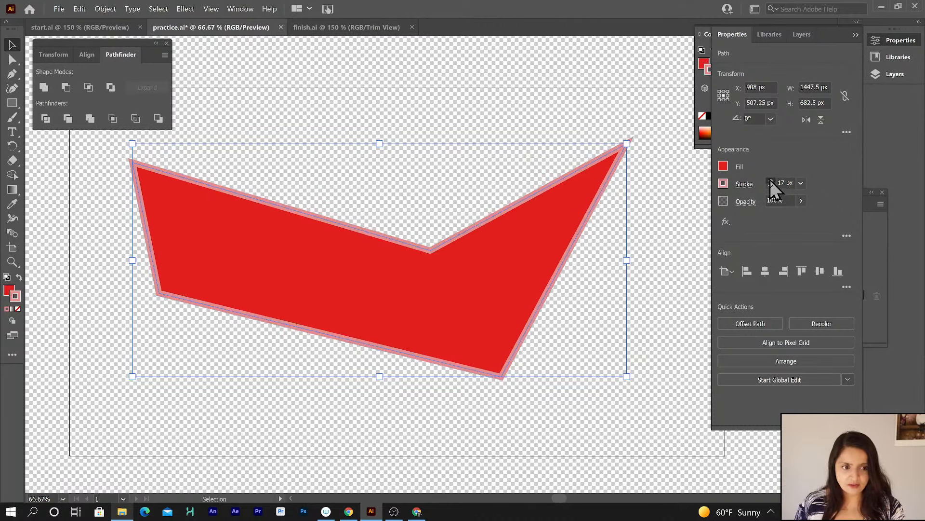
click(770, 181)
click(770, 181)
click(770, 180)
click(770, 181)
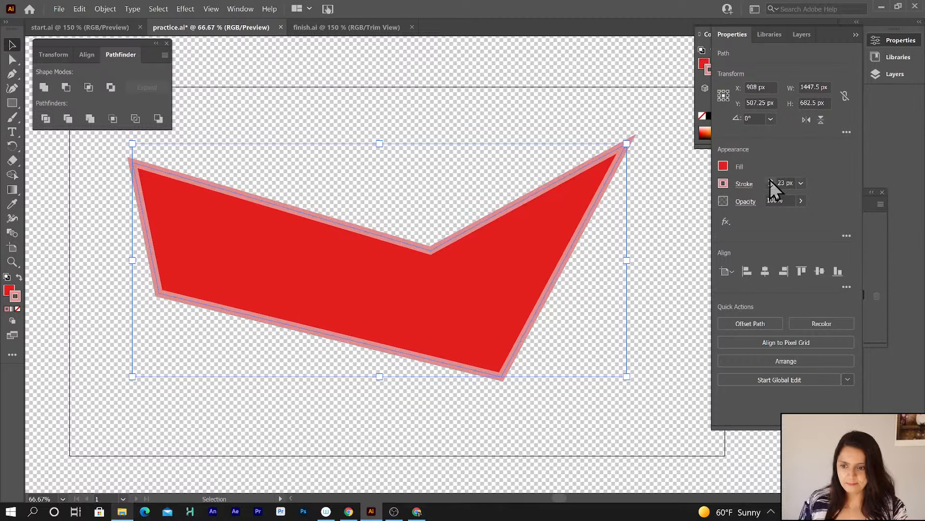
Try a gradient and then no stroke on the polygon's outline before switching it back to a solid color.
click(12, 308)
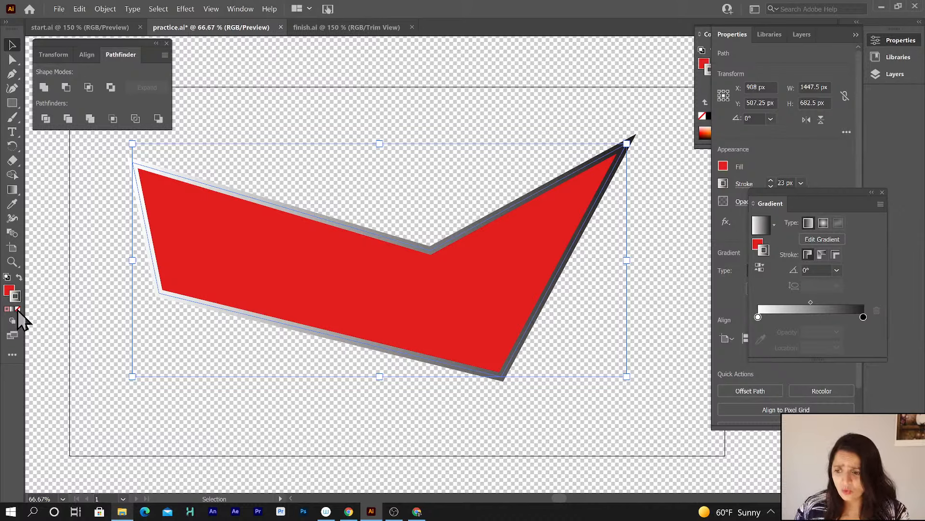
click(18, 309)
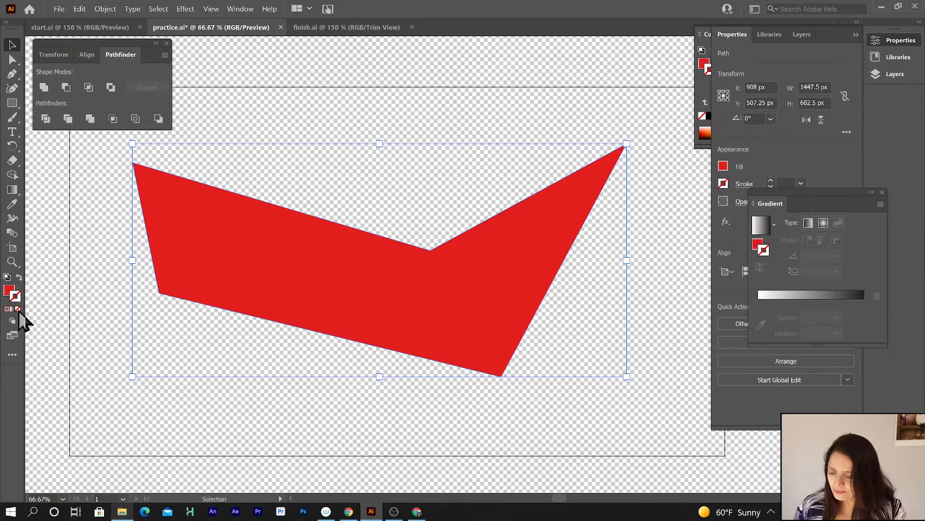
key(super+plus)
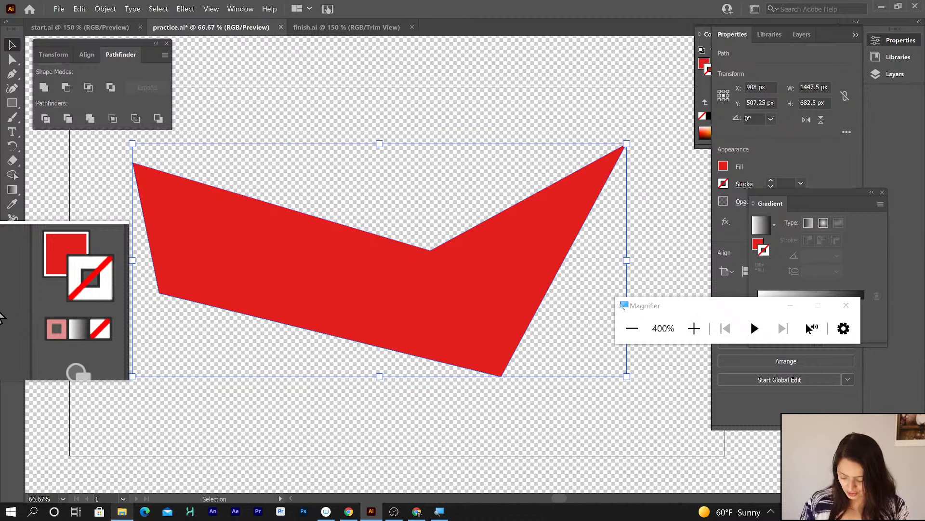
key(super+Escape)
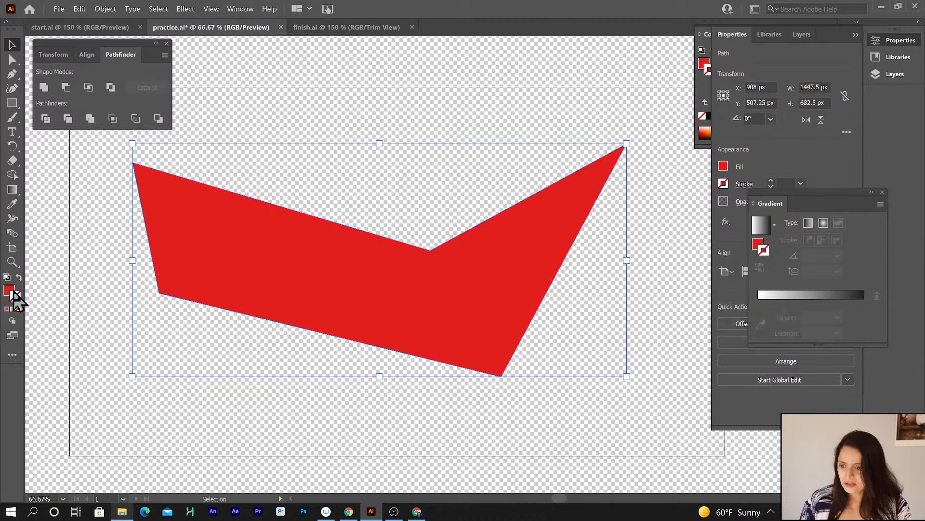
click(6, 310)
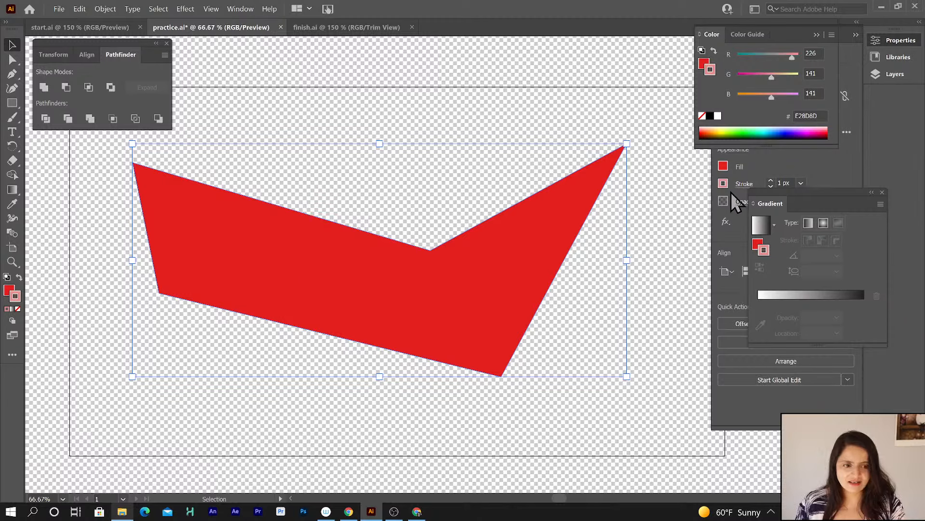
Swap the polygon's fill and stroke colors and raise the stroke weight to 16 px.
click(19, 278)
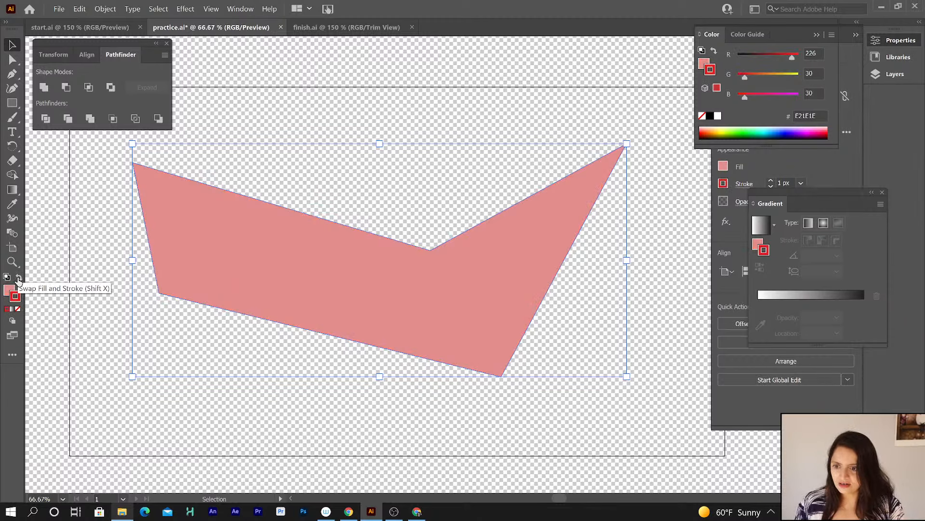
click(772, 184)
click(772, 183)
click(772, 182)
click(771, 182)
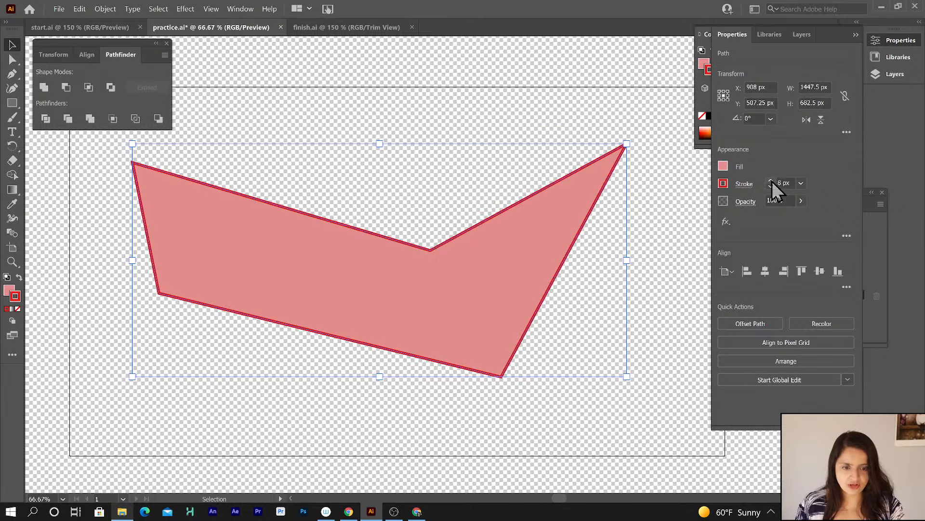
click(771, 182)
click(772, 182)
click(771, 182)
click(772, 182)
click(772, 182)
click(771, 182)
click(771, 182)
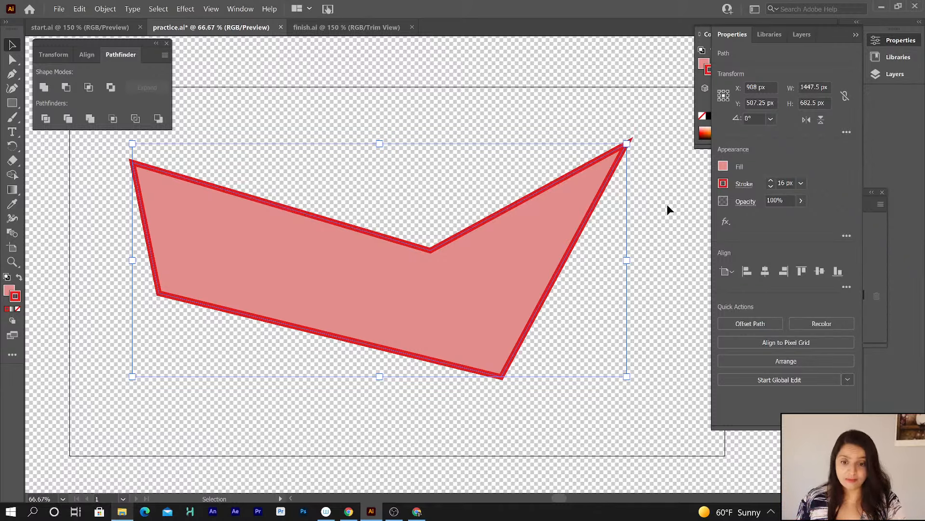
Deselect, start a new document from the Art & Illustration 1920 x 1080 preset, and switch units to Inches.
click(238, 116)
click(59, 9)
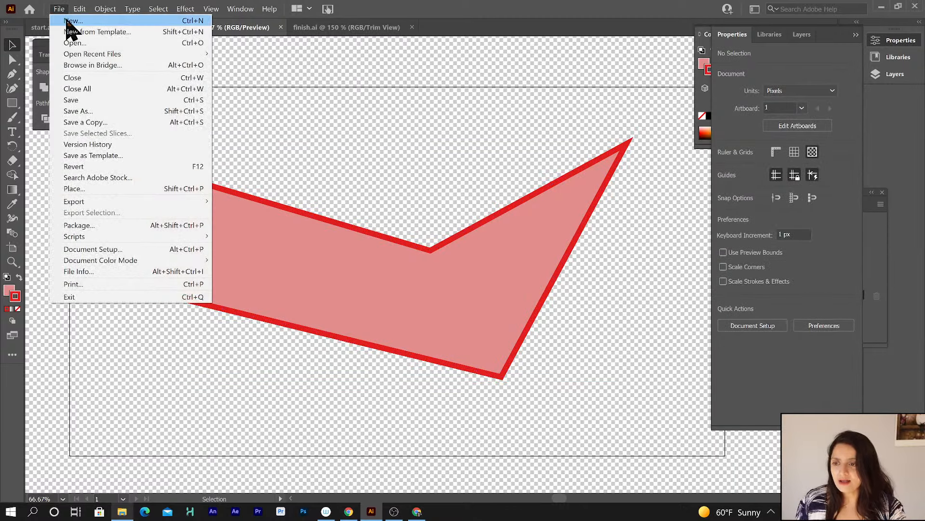
click(68, 21)
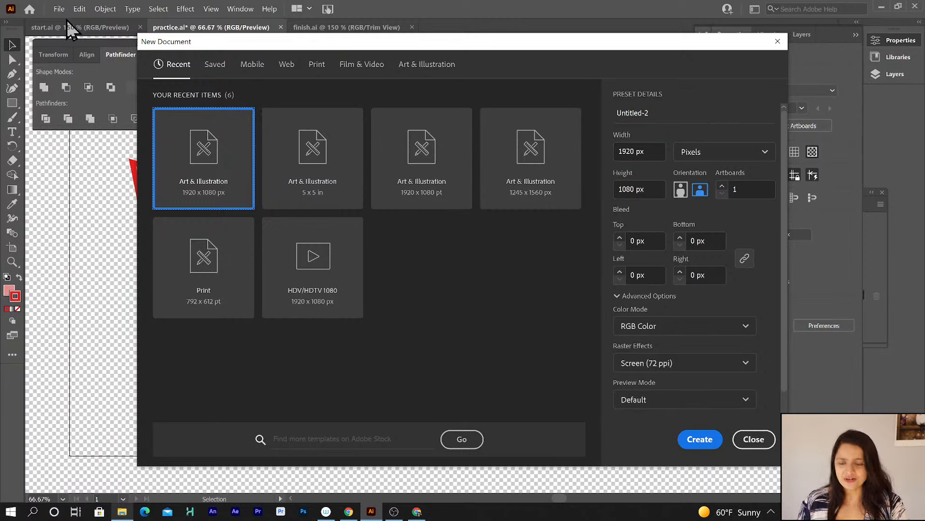
click(443, 68)
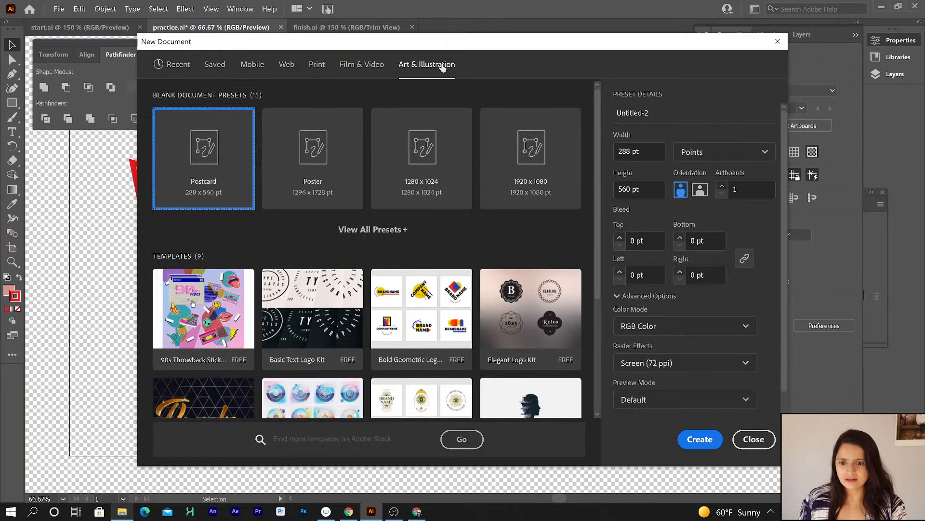
click(529, 153)
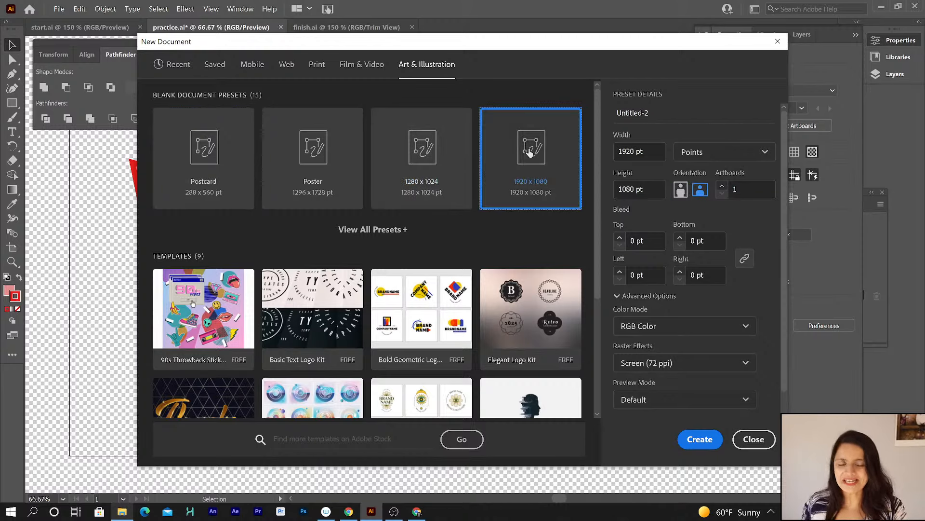
click(731, 152)
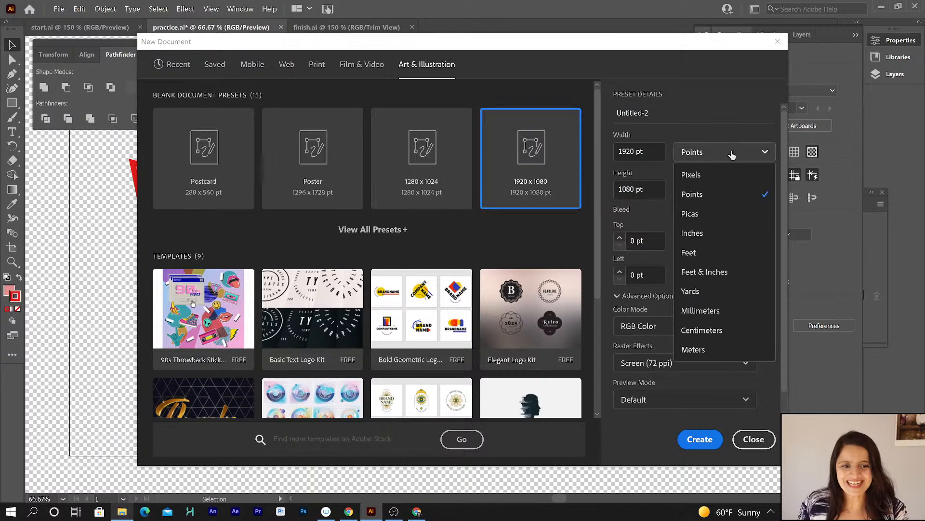
click(694, 234)
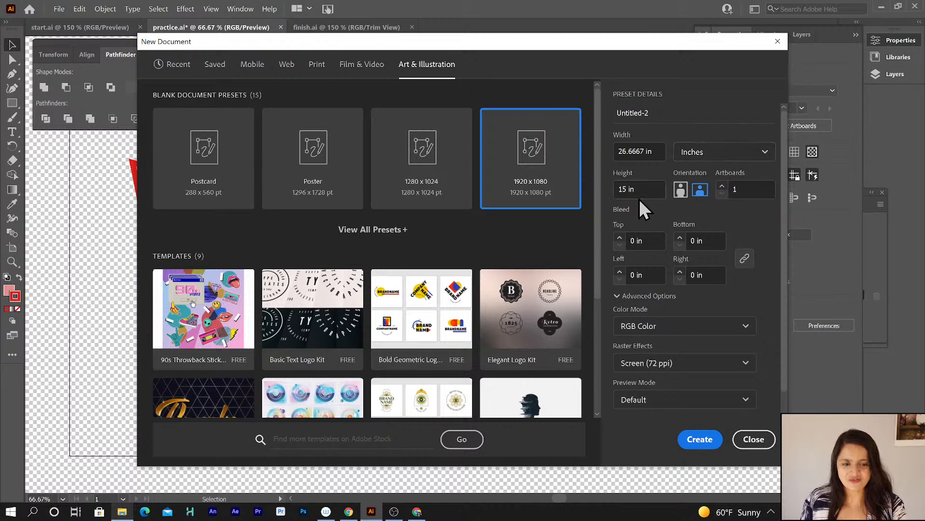
Set the new document's width and height to 5 in.
drag(644, 151, 614, 152)
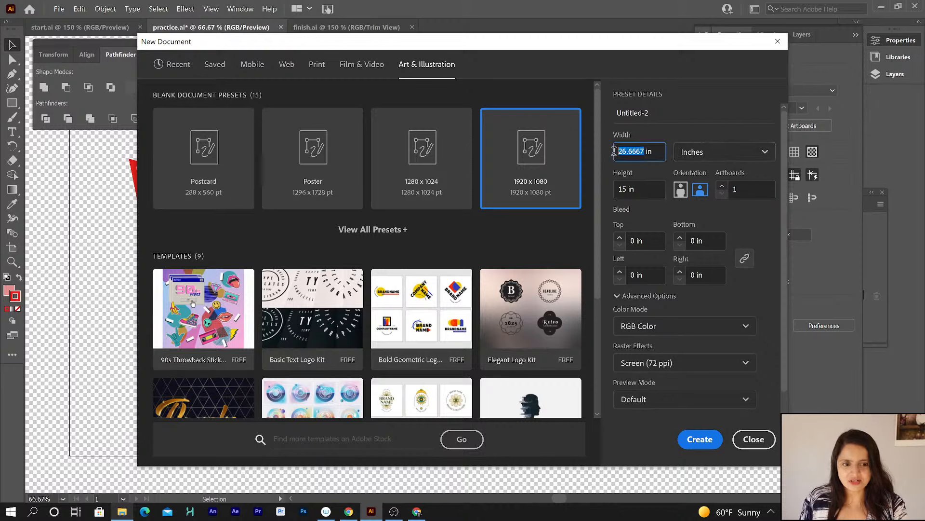
text(5)
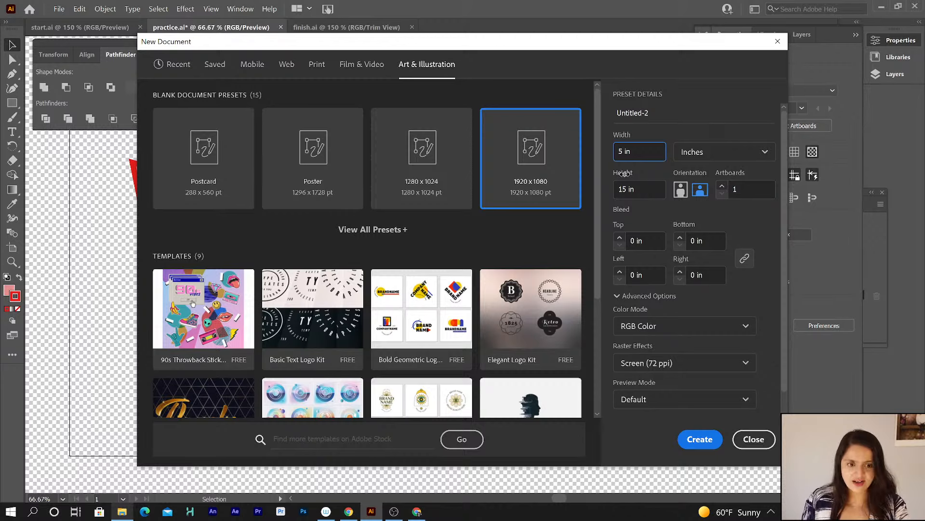
click(626, 189)
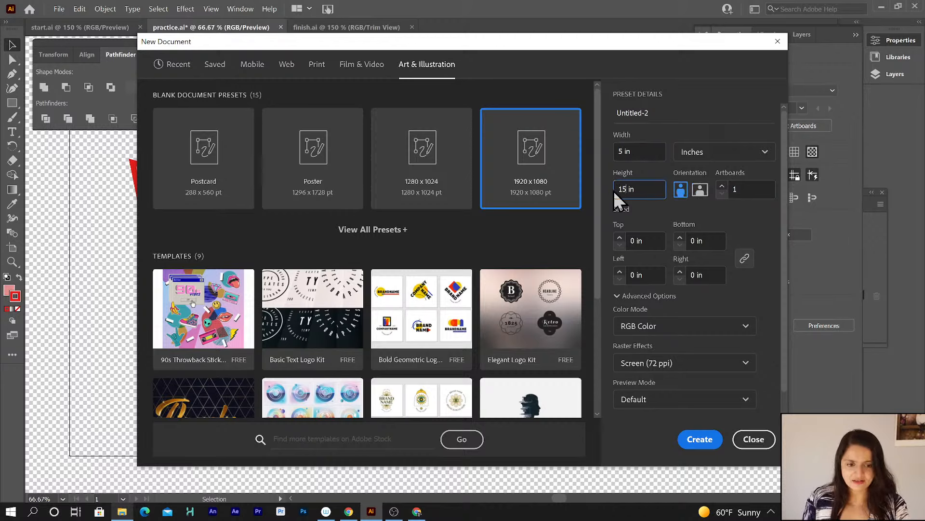
text(5)
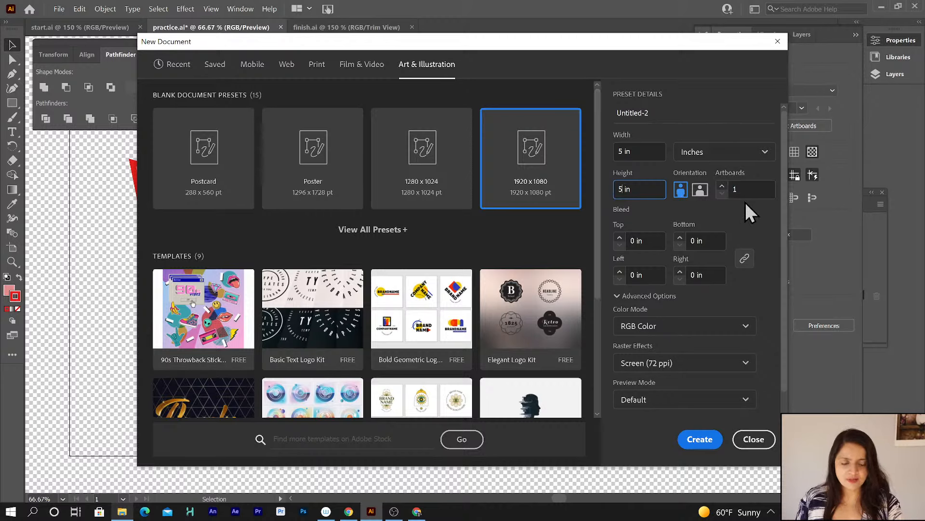
Choose CMYK Color as the color mode and create the document.
click(687, 328)
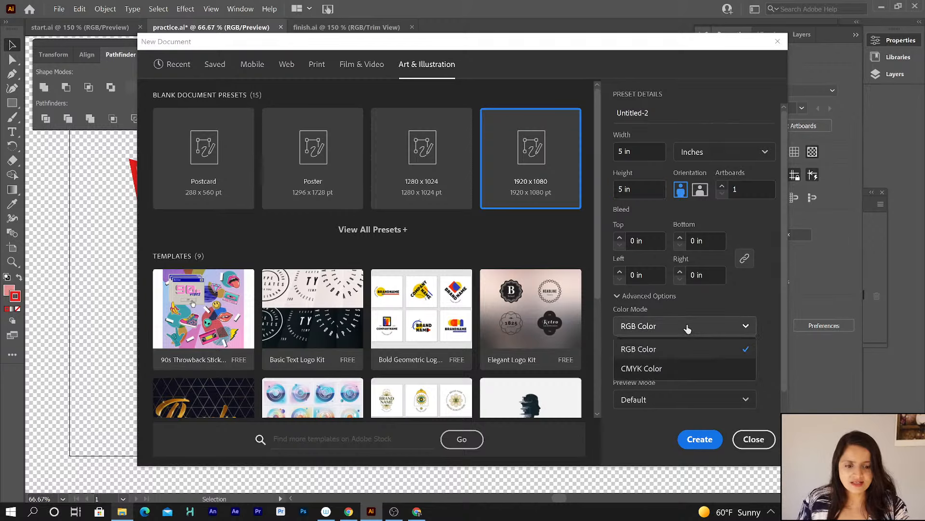
click(665, 370)
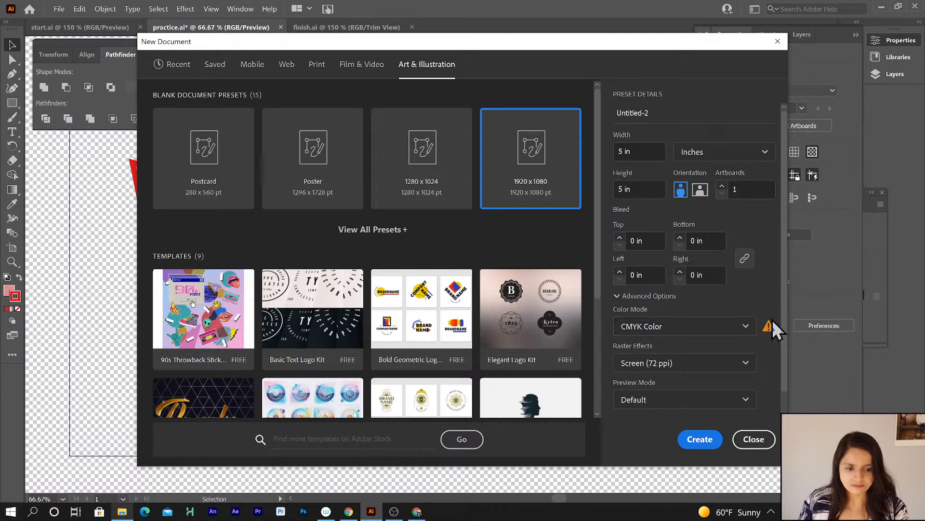
mouse_move(768, 325)
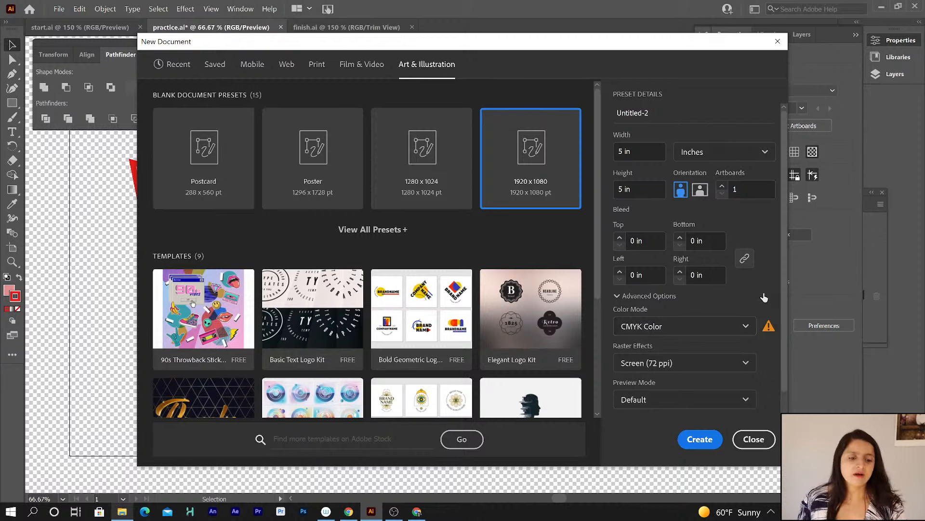
click(699, 440)
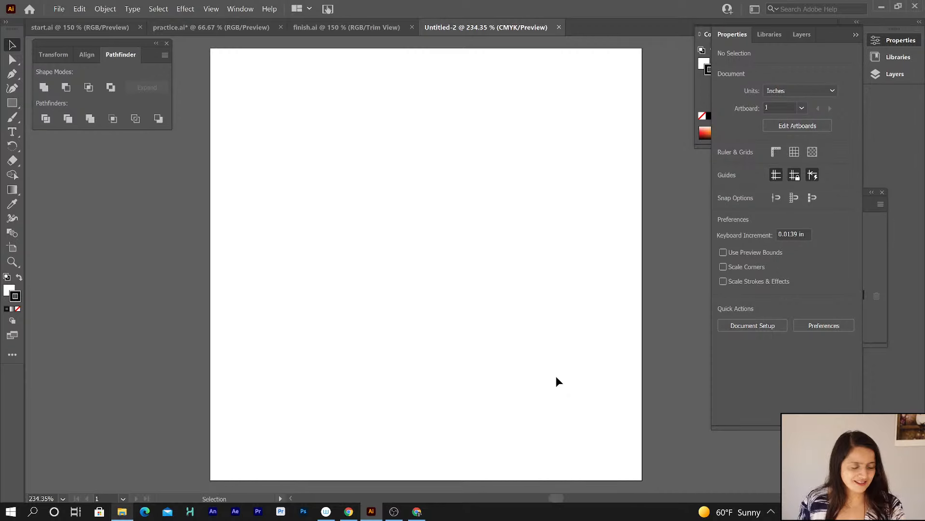
Set the stroke to none and the fill to black 000000 through the Color Picker.
click(18, 310)
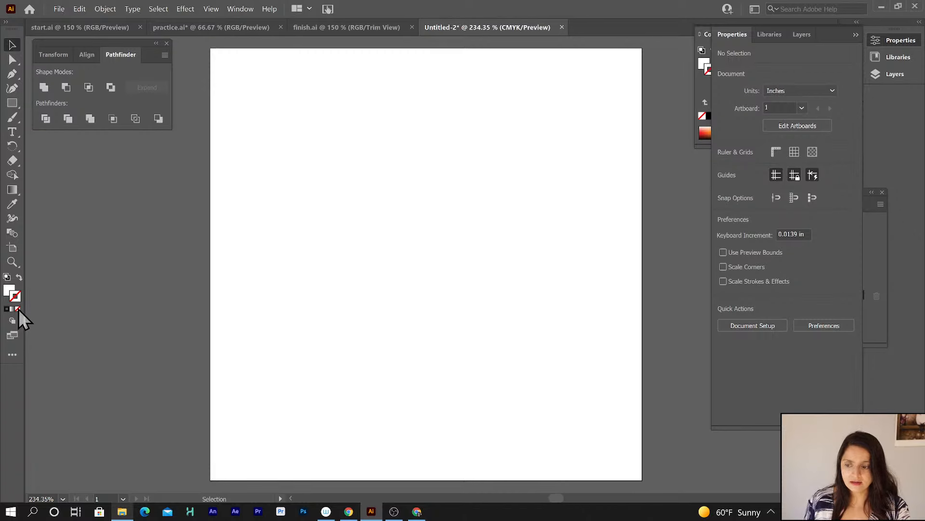
click(7, 307)
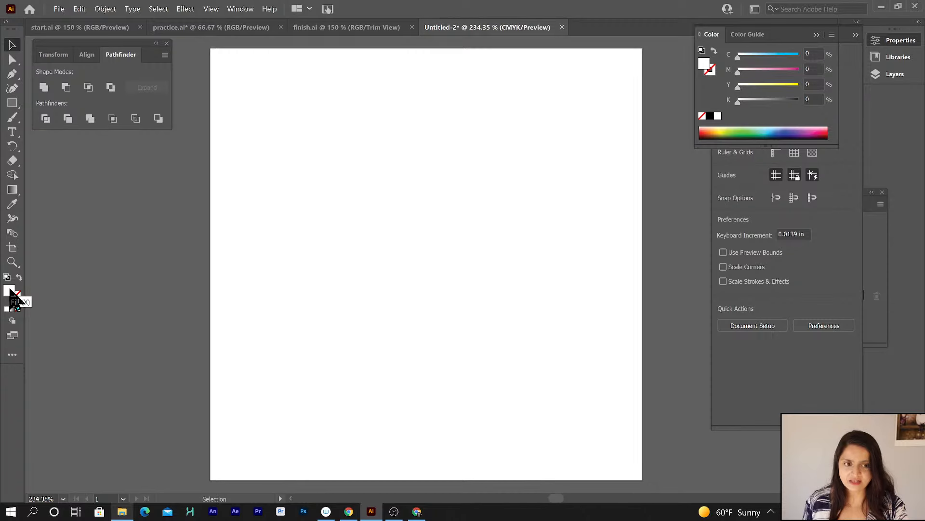
double_click(10, 293)
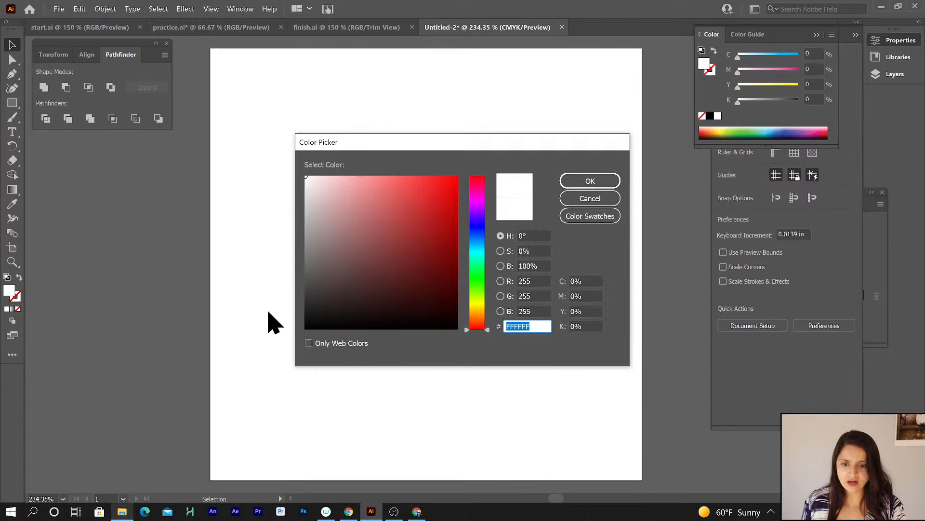
drag(343, 291, 285, 335)
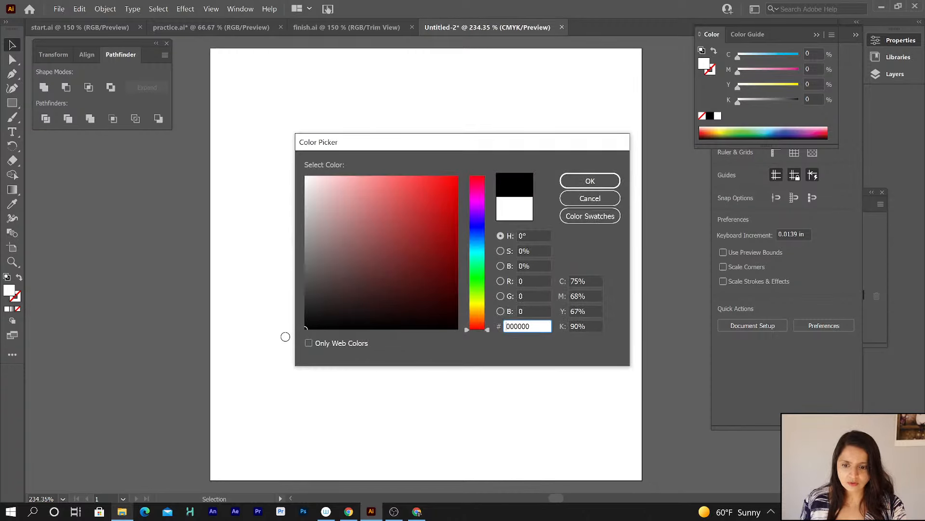
click(583, 180)
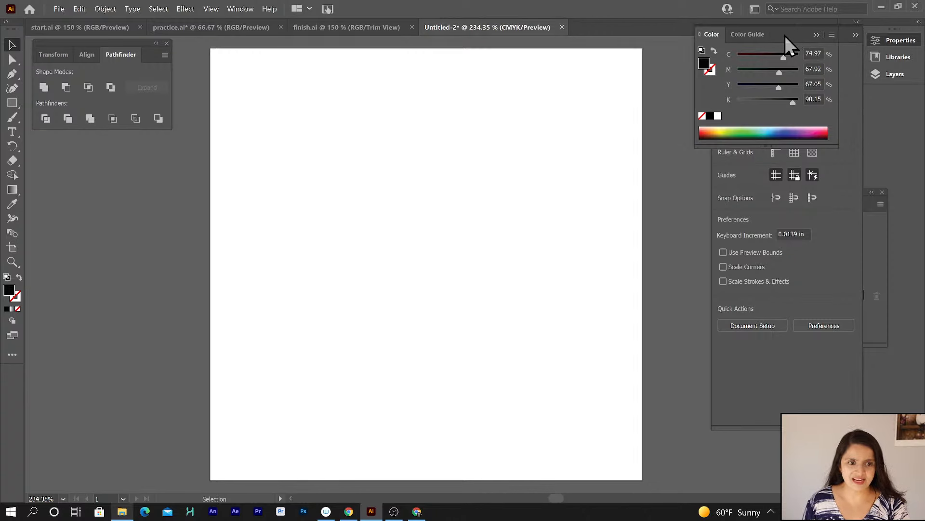
Rearrange the workspace by floating the Color panel and repositioning the Layers panel group.
drag(785, 36, 715, 56)
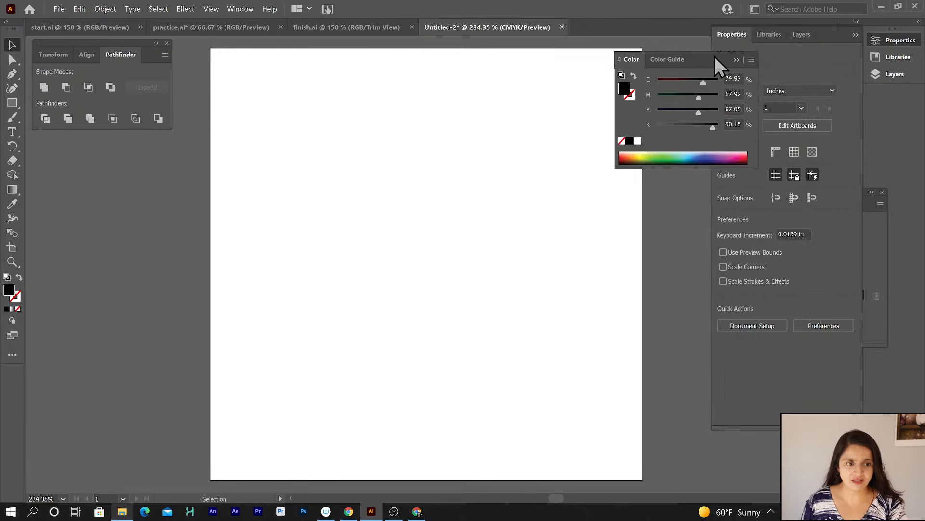
click(886, 70)
click(887, 70)
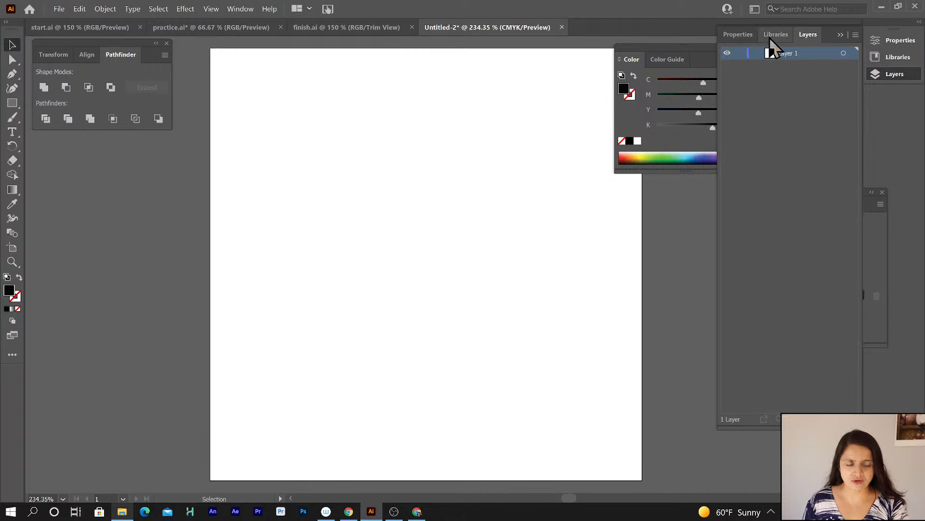
click(840, 33)
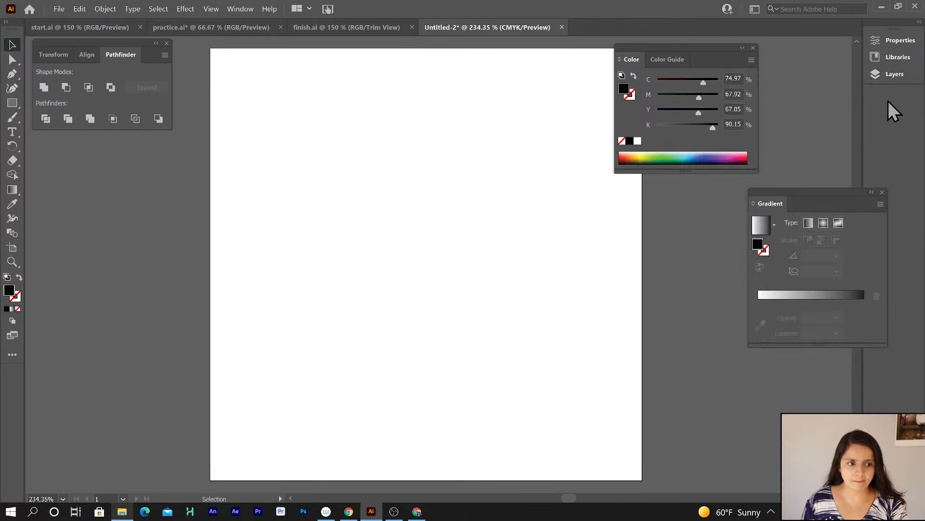
click(893, 74)
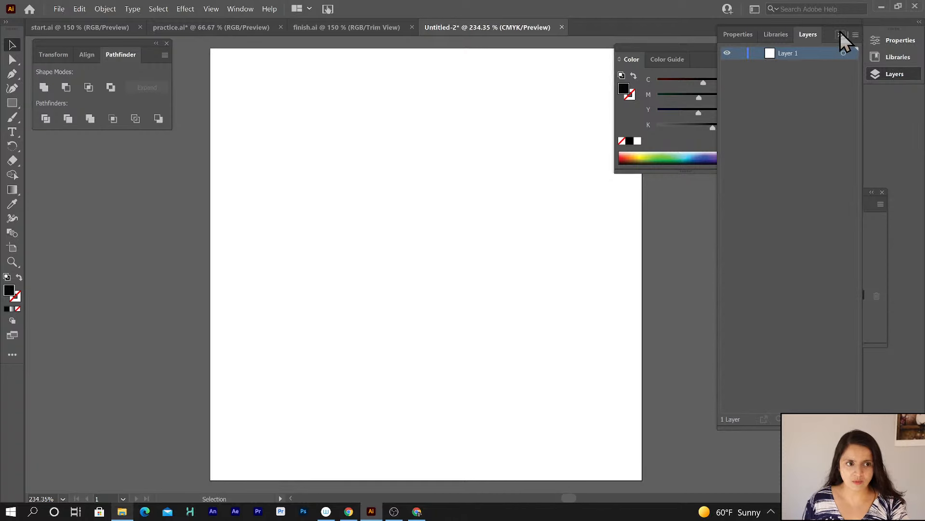
drag(810, 35, 758, 38)
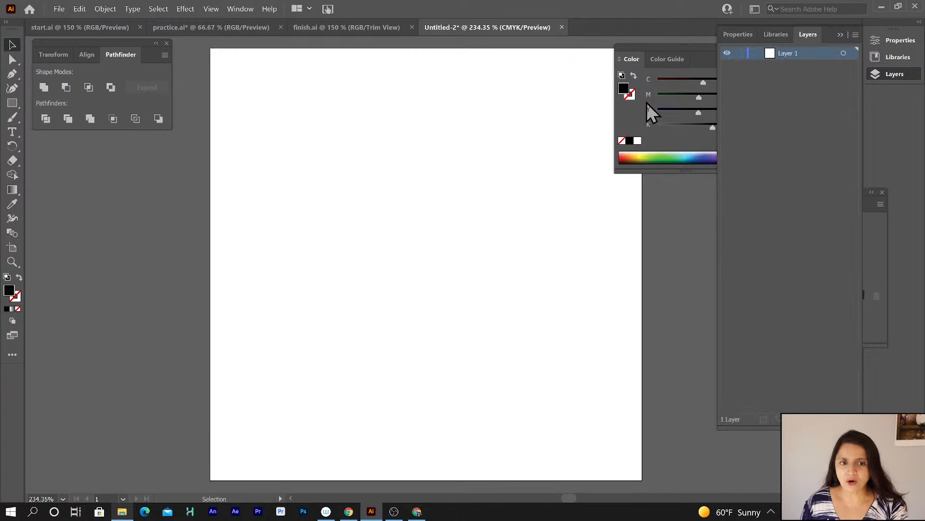
drag(649, 48, 696, 140)
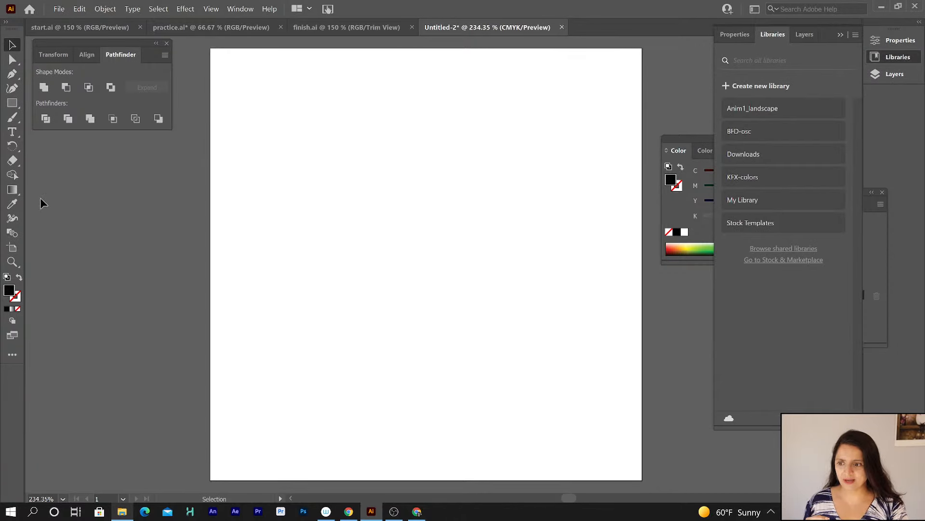
Switch to the Artboard tool and show the artboard's properties.
click(12, 249)
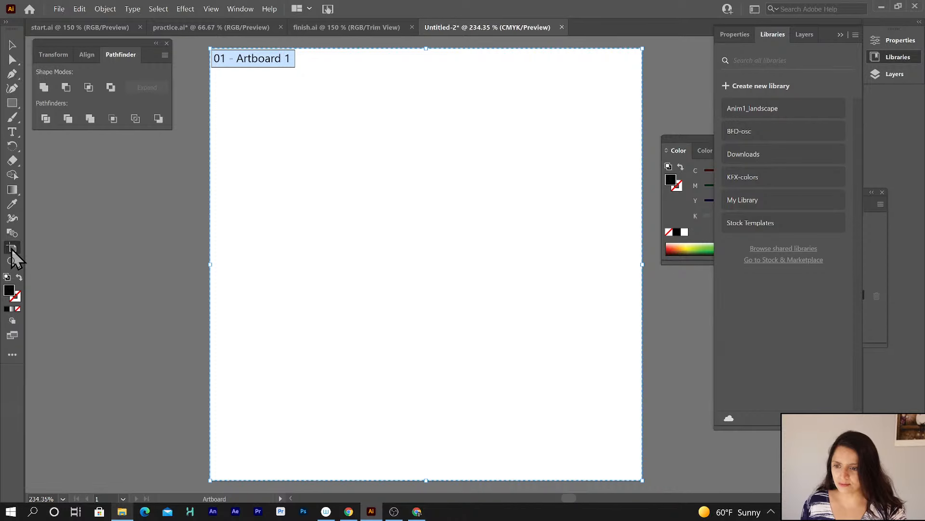
click(735, 35)
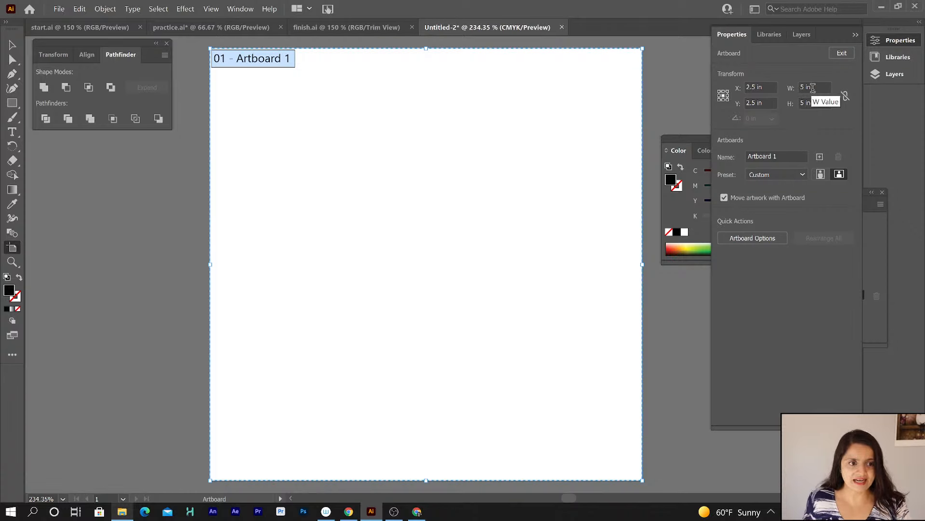
Open and review the Artboard Options for the current artboard.
drag(813, 87, 791, 105)
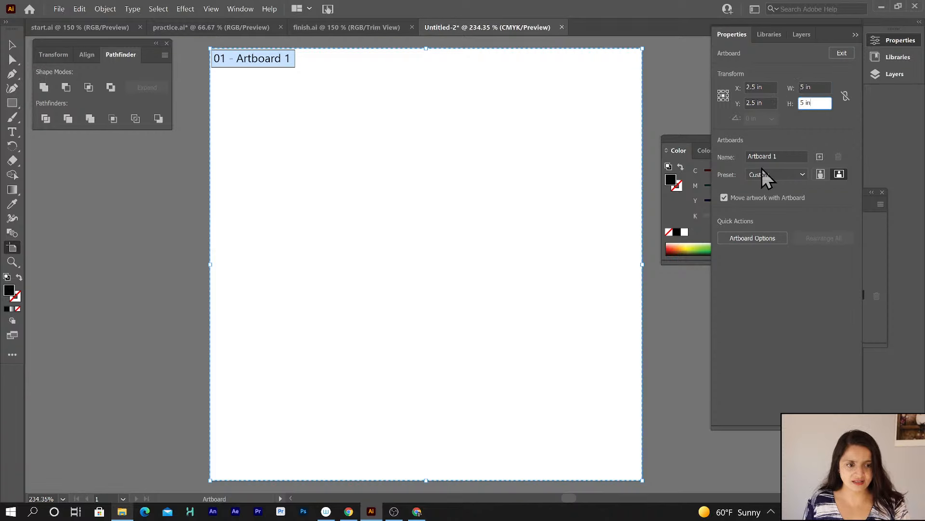
click(756, 238)
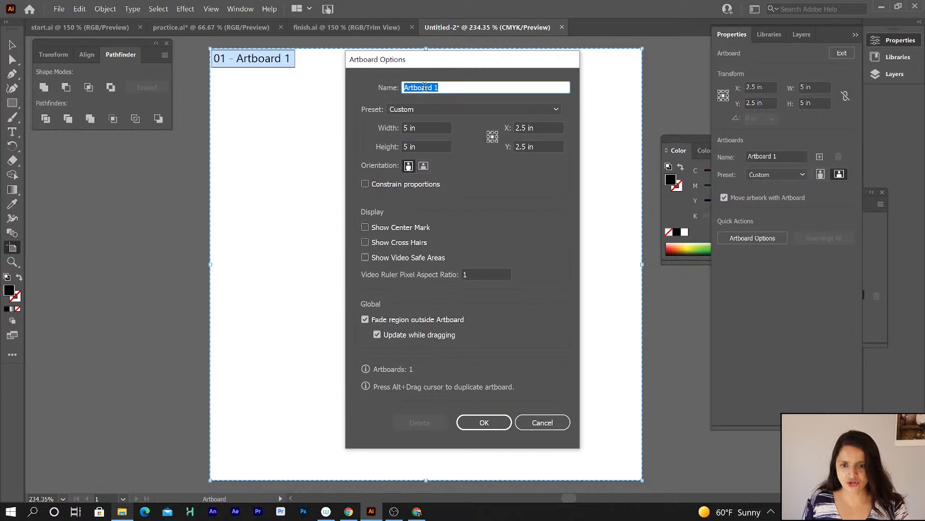
drag(421, 61, 602, 76)
click(574, 242)
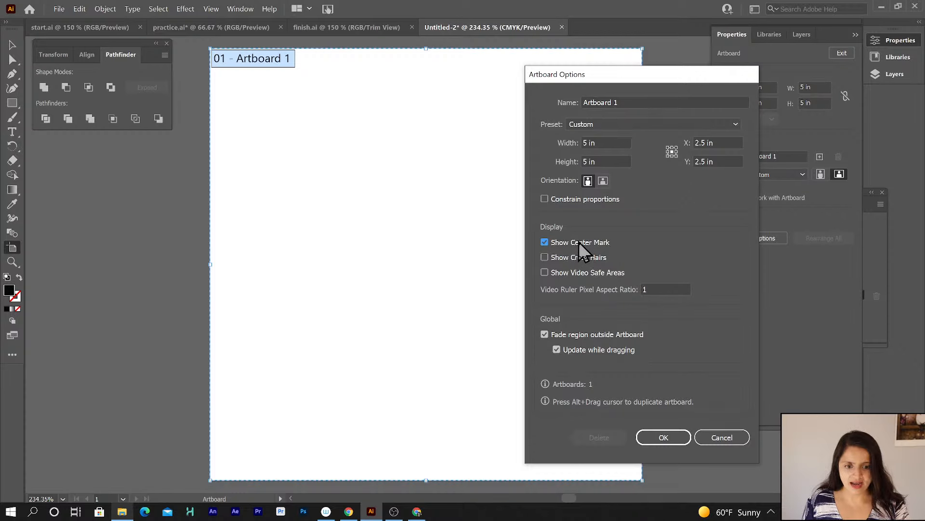
click(575, 244)
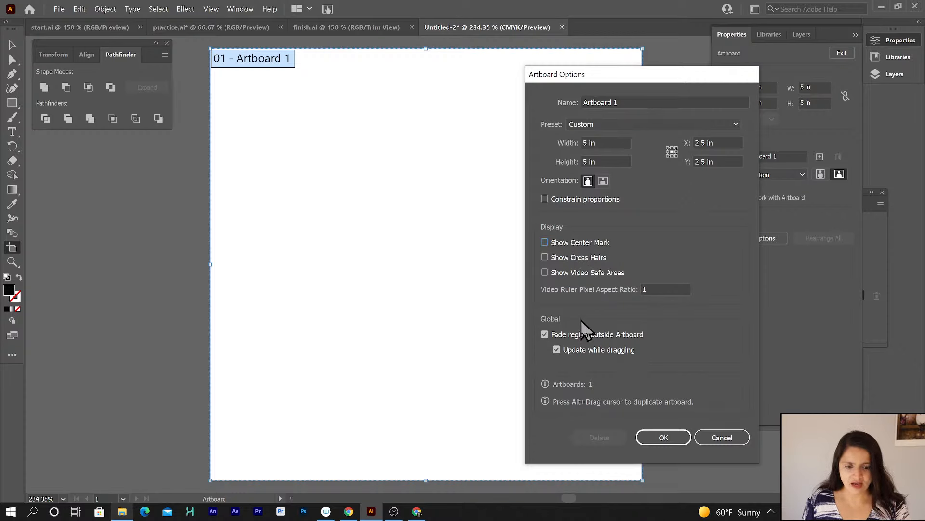
click(730, 437)
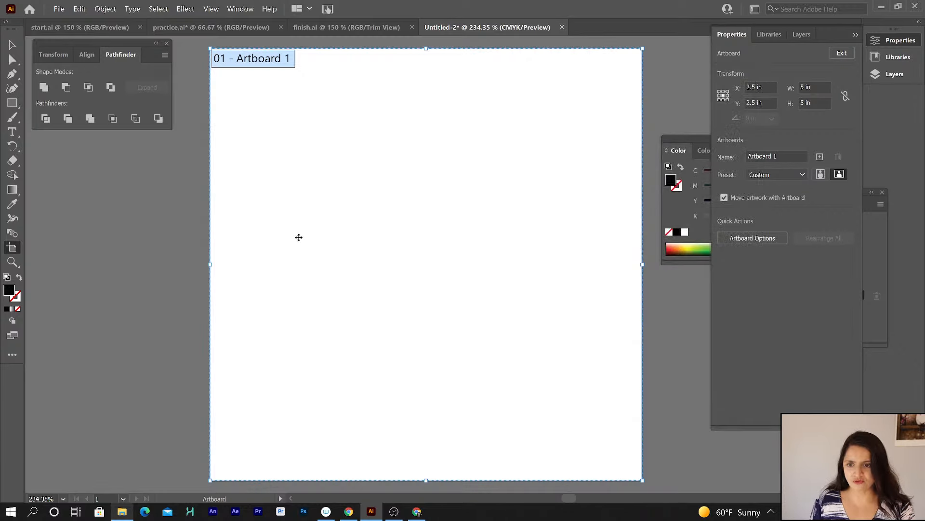
Draw a small second artboard beside the first and open its Artboard Options.
drag(127, 229, 136, 248)
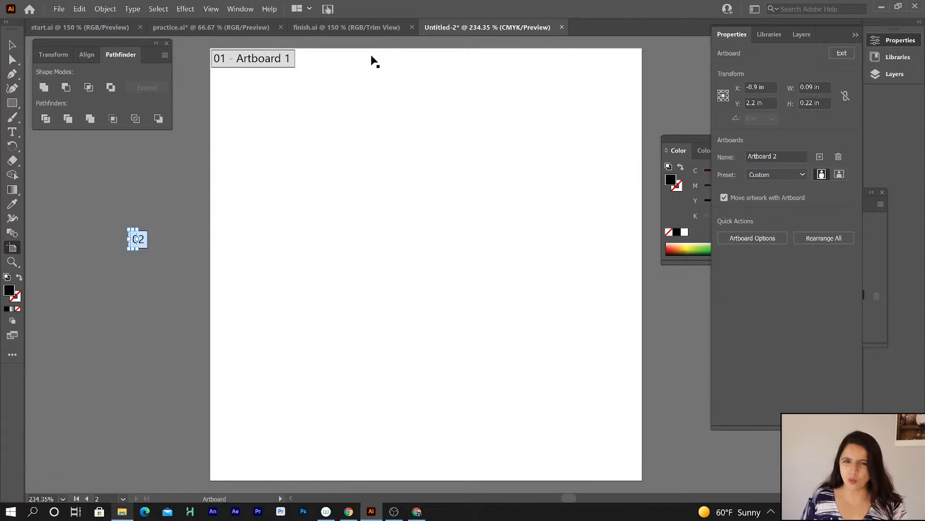
click(10, 46)
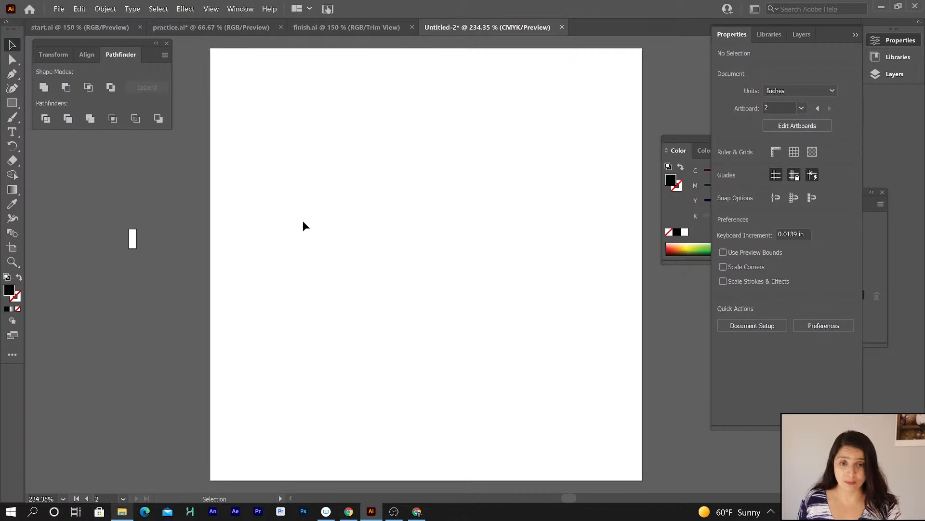
click(13, 247)
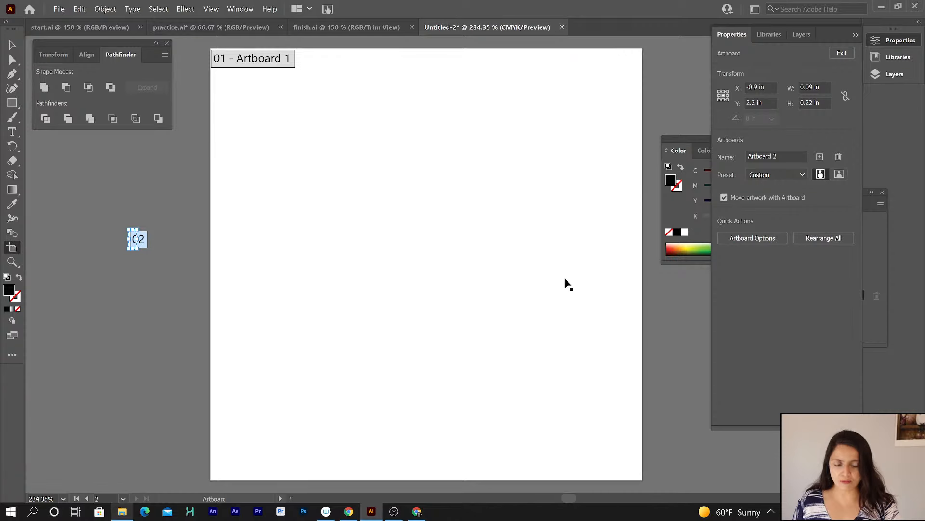
click(763, 236)
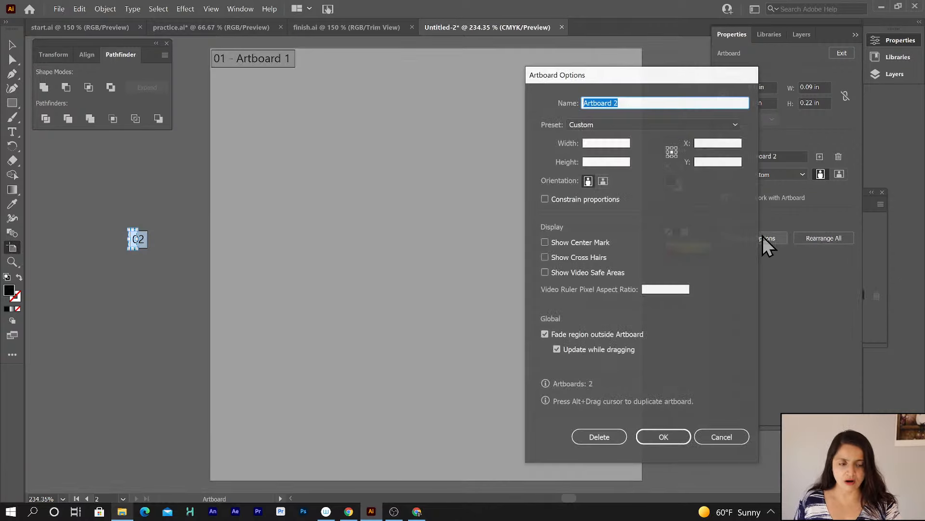
drag(633, 76, 432, 42)
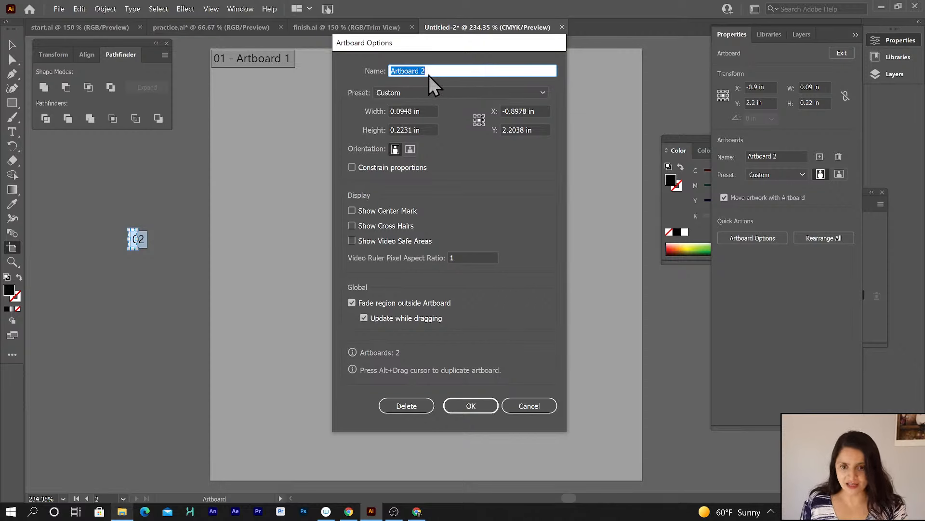
click(525, 406)
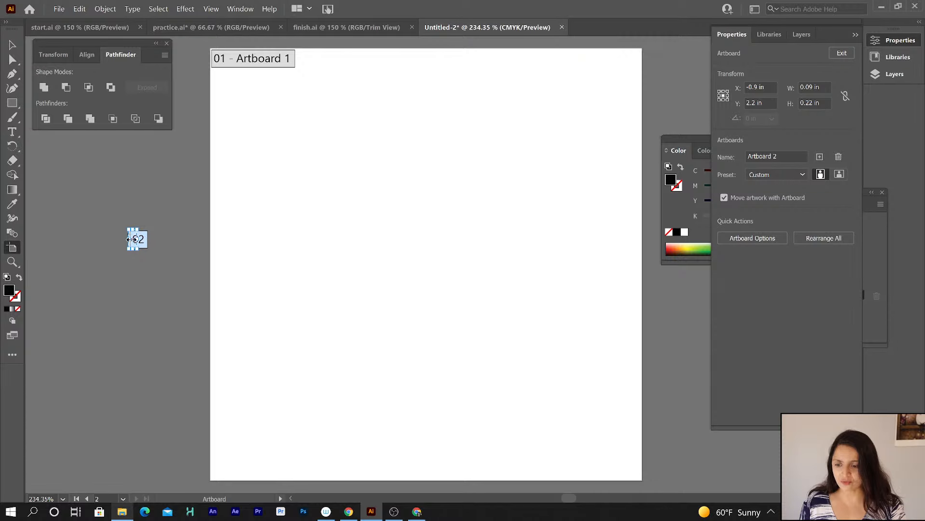
Select the first artboard and open its Artboard Options for review.
click(212, 233)
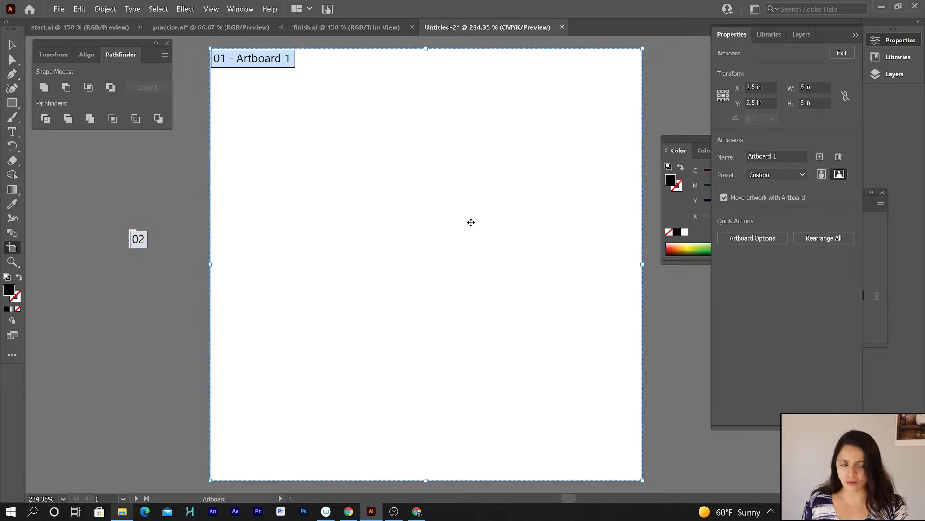
click(763, 239)
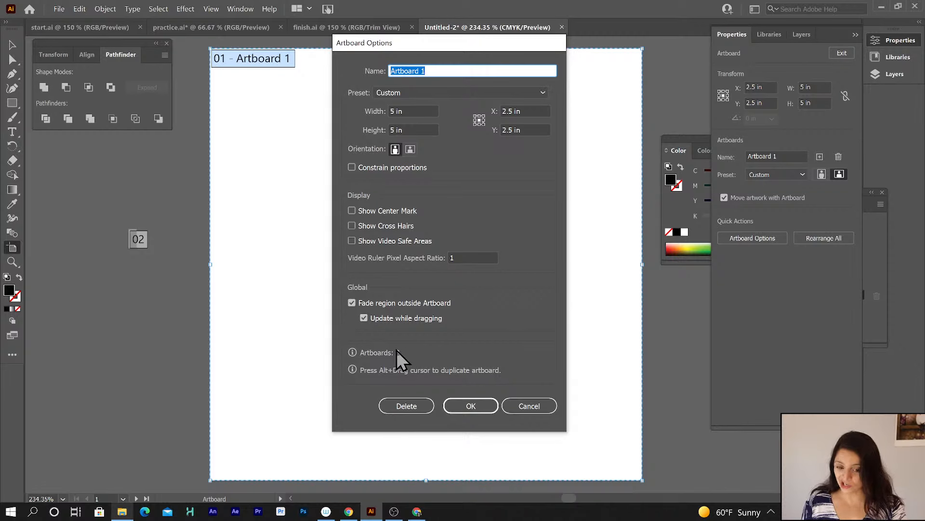
click(532, 407)
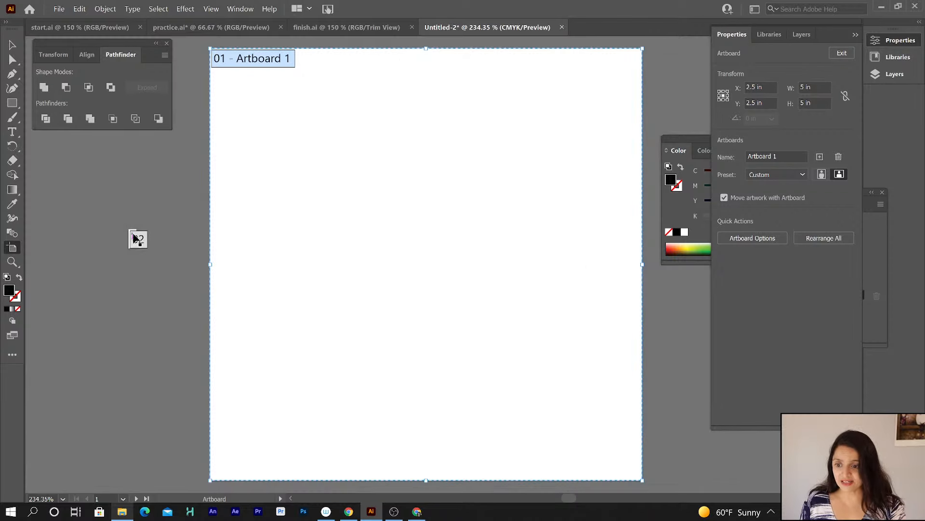
Select the small second artboard and delete it.
click(135, 238)
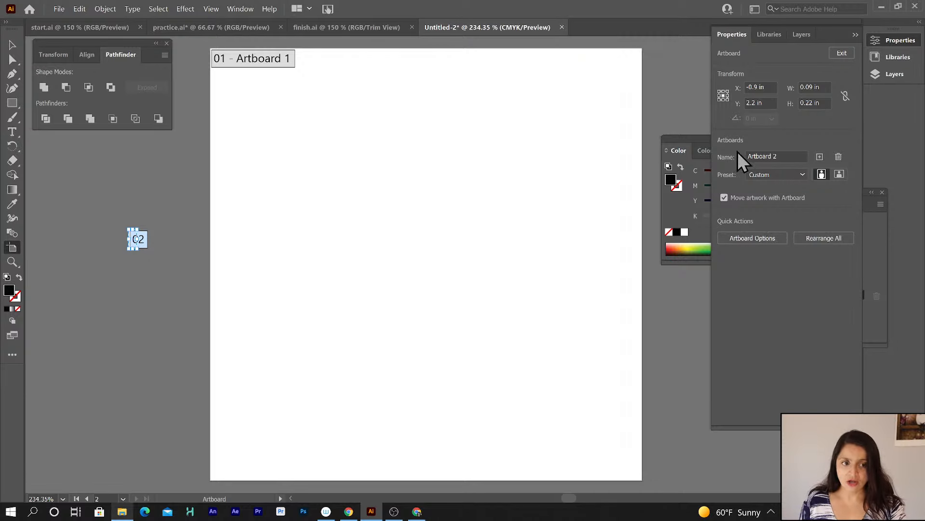
click(839, 157)
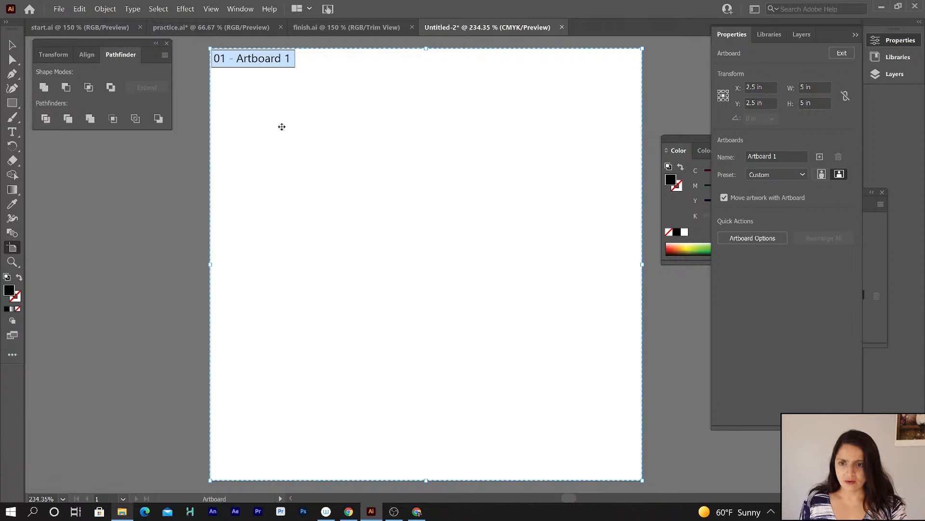
Switch to the Selection tool, toggle the toolbar between one and two columns, and move the Pathfinder panel group rightward.
click(13, 43)
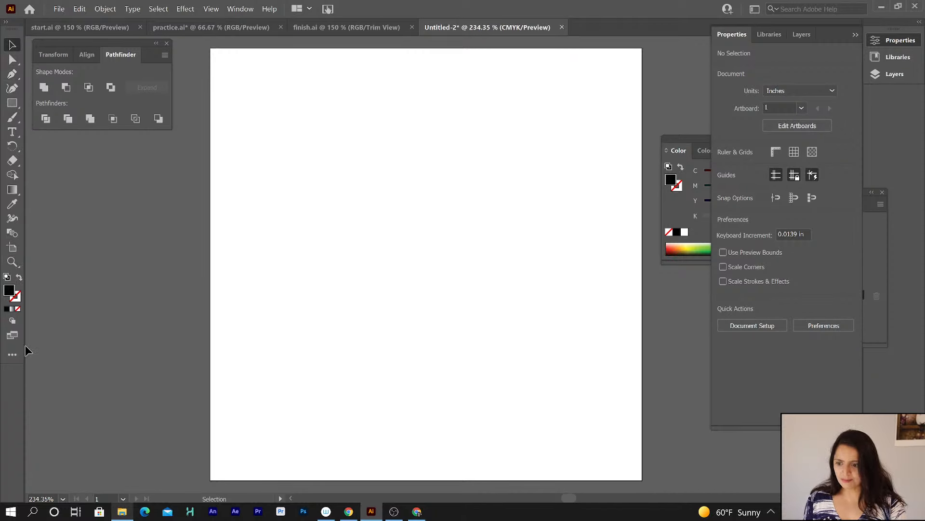
click(14, 24)
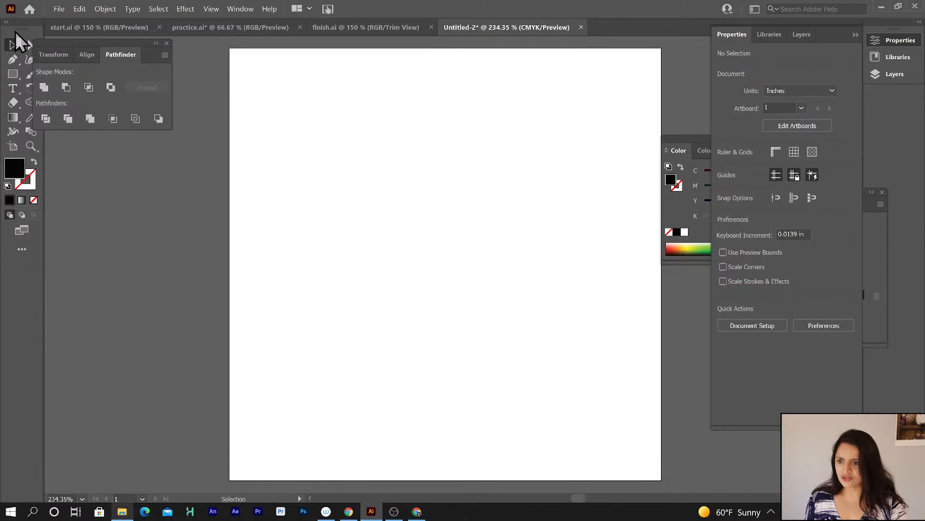
drag(71, 43, 134, 51)
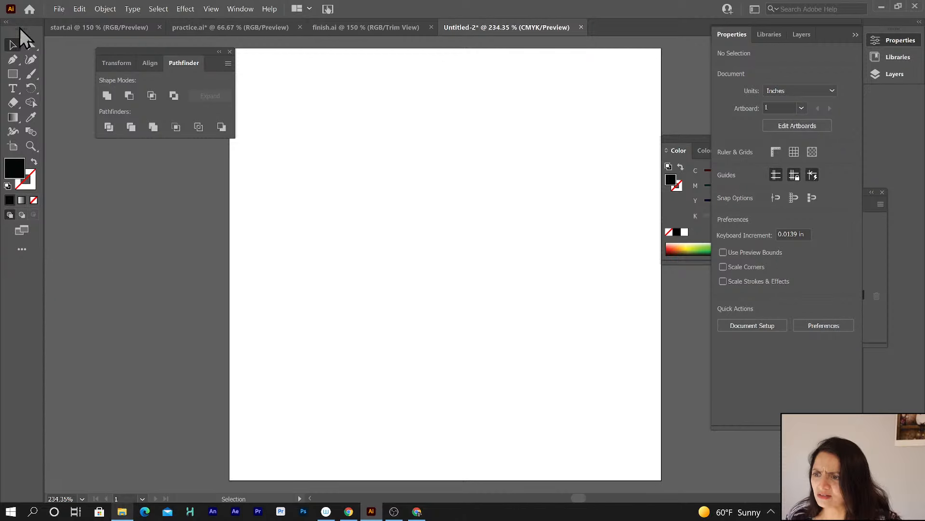
click(19, 23)
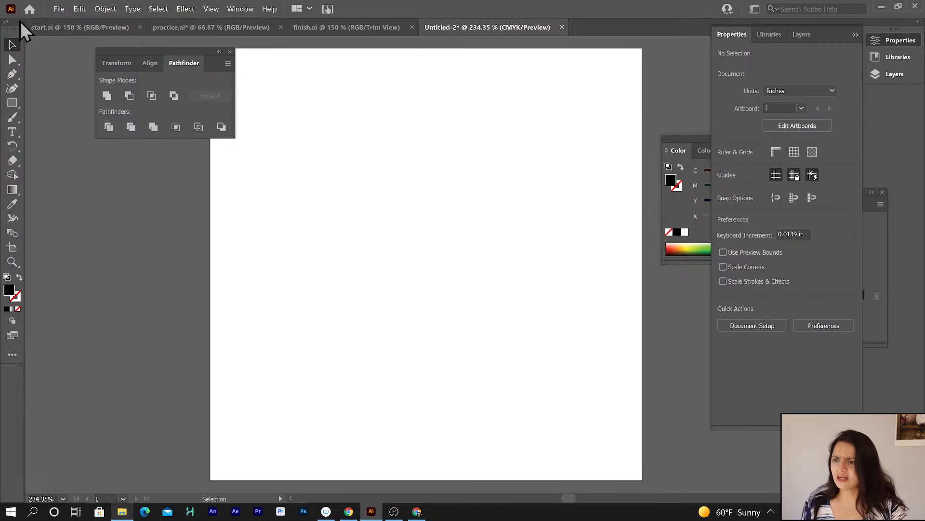
click(7, 21)
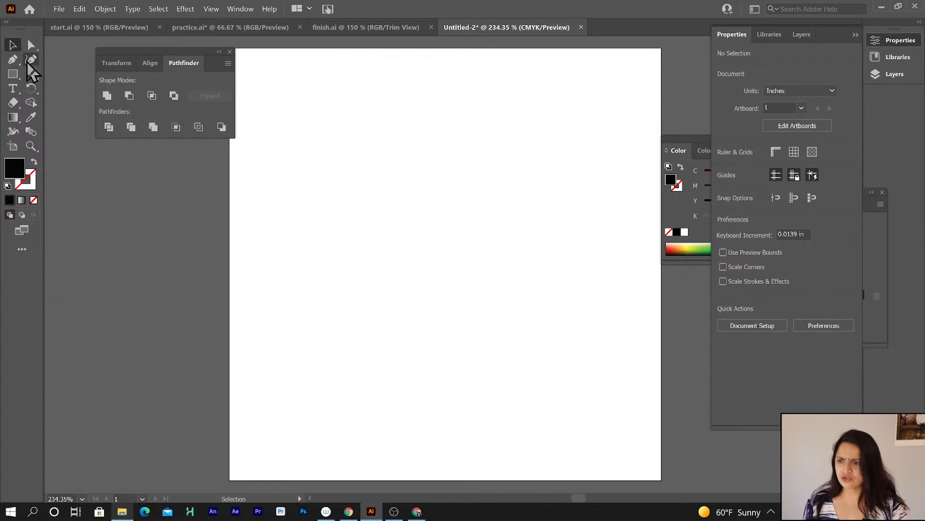
click(6, 22)
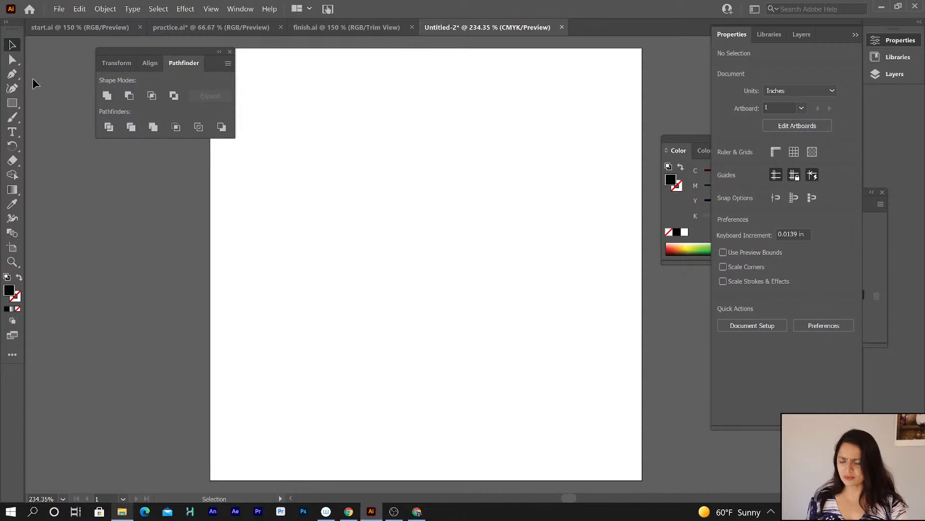
Add the Free Transform Tool to the toolbar from the Edit Toolbar list of all tools.
click(13, 163)
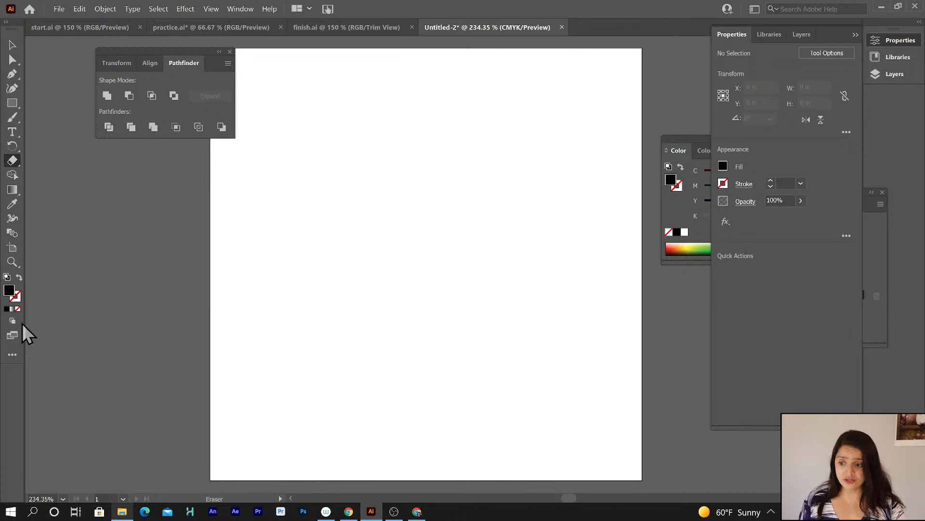
click(12, 356)
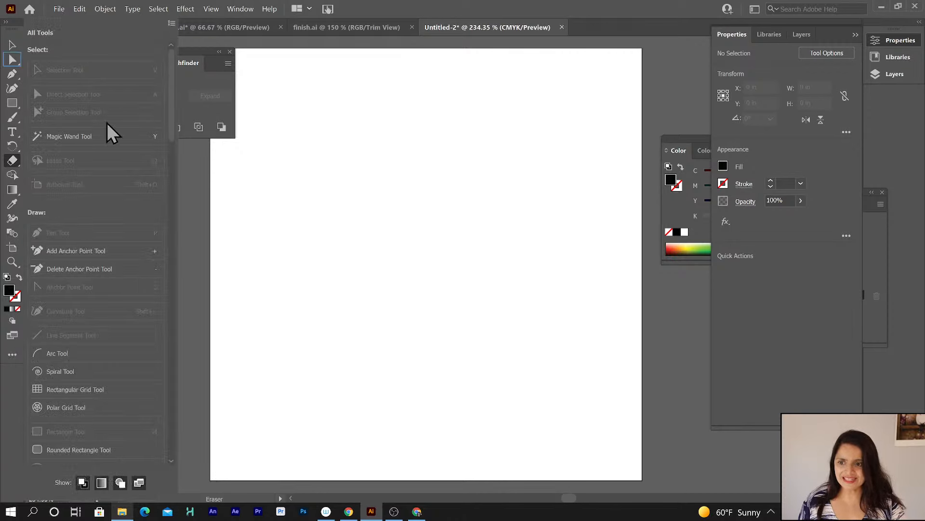
drag(173, 135, 169, 157)
scroll(148, 317, down, 15)
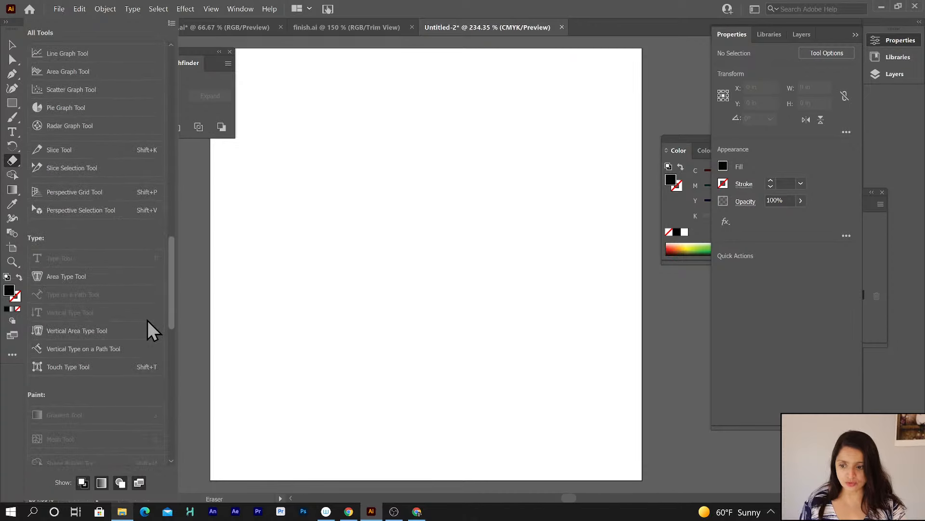
scroll(140, 427, down, 5)
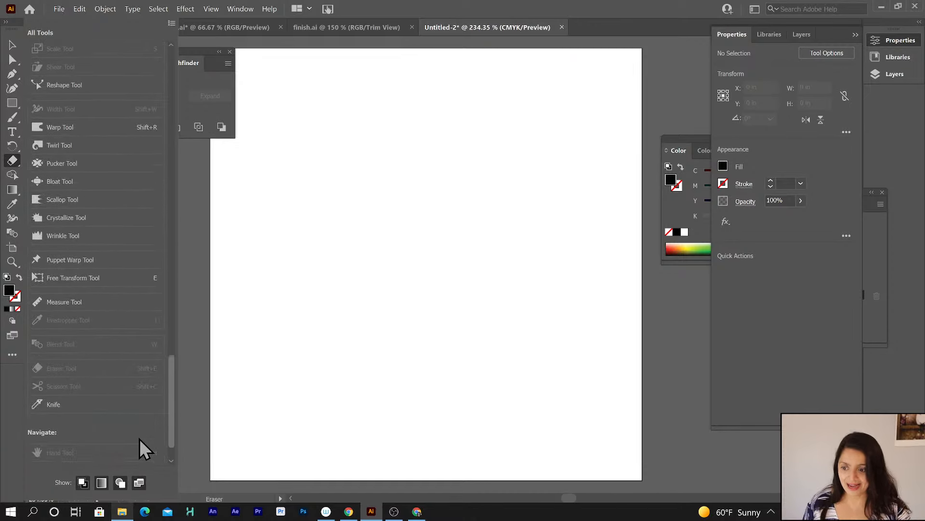
scroll(140, 458, down, 1)
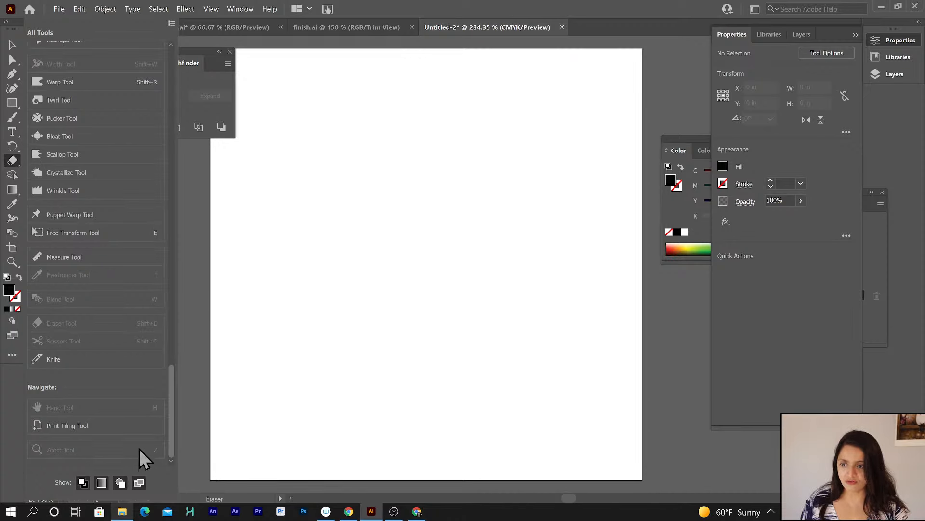
scroll(139, 448, up, 2)
scroll(140, 439, up, 2)
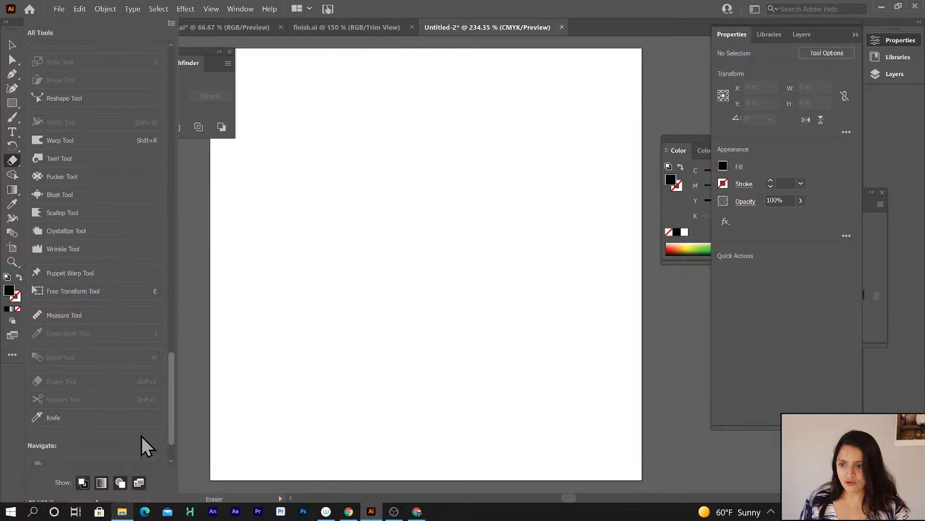
scroll(143, 430, up, 1)
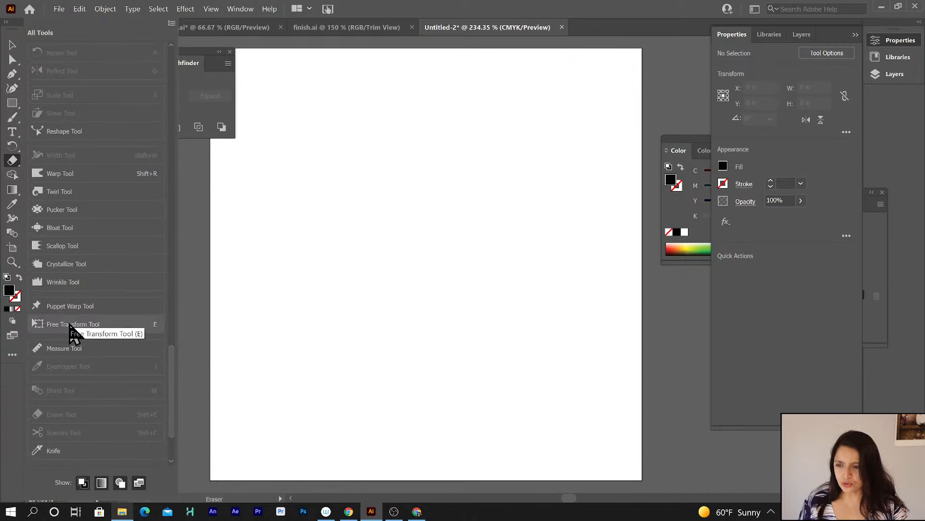
drag(69, 324, 17, 146)
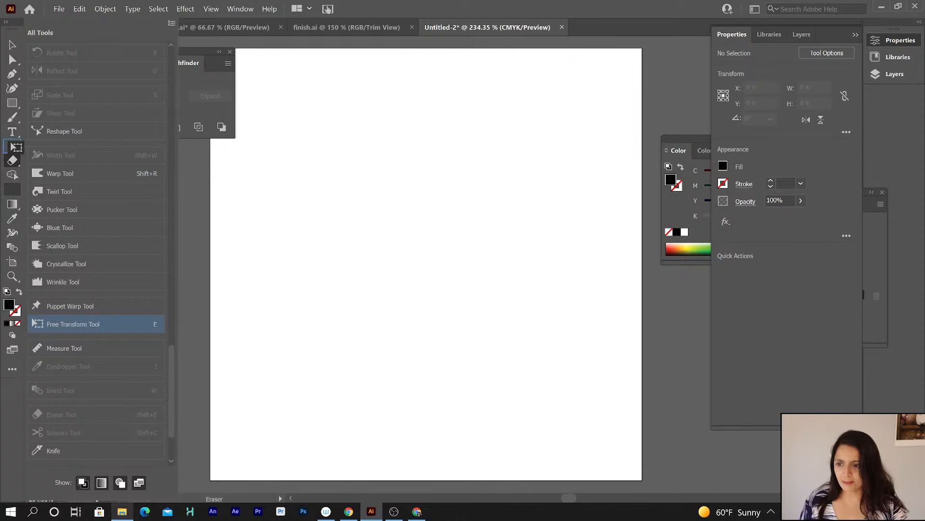
drag(12, 144, 17, 149)
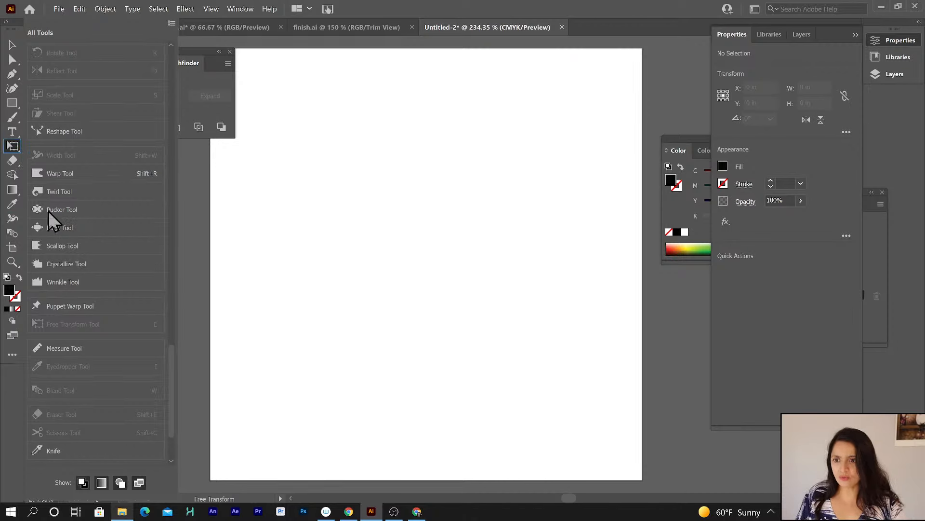
click(12, 357)
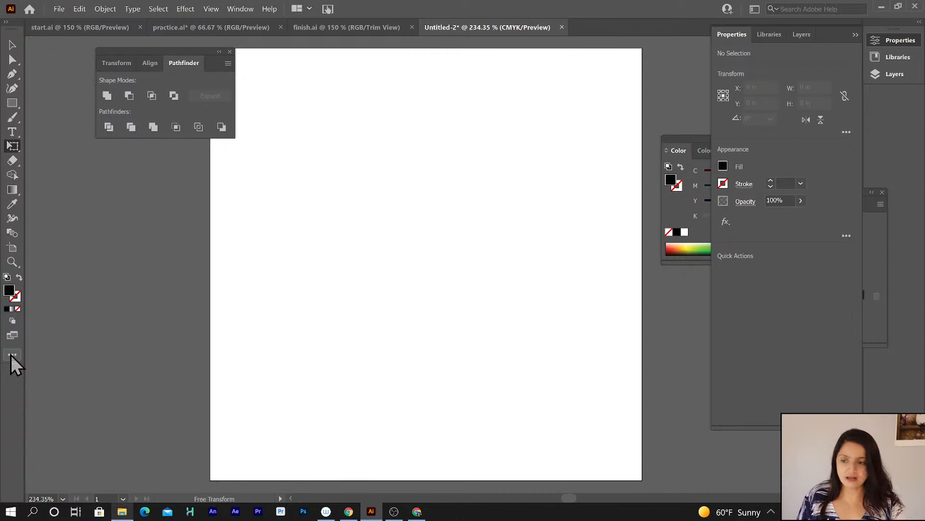
Browse the transform tool group by choosing the Rotate Tool and returning to the Selection Tool.
click(13, 146)
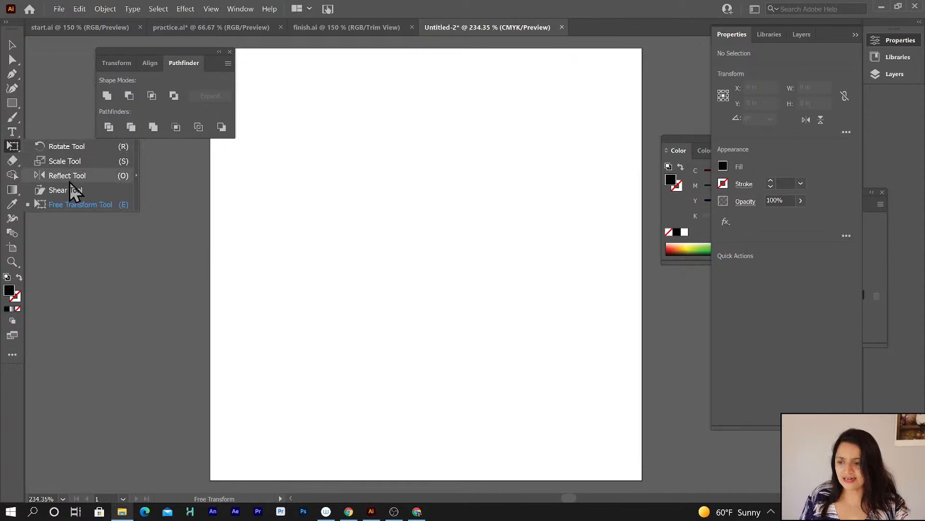
click(72, 146)
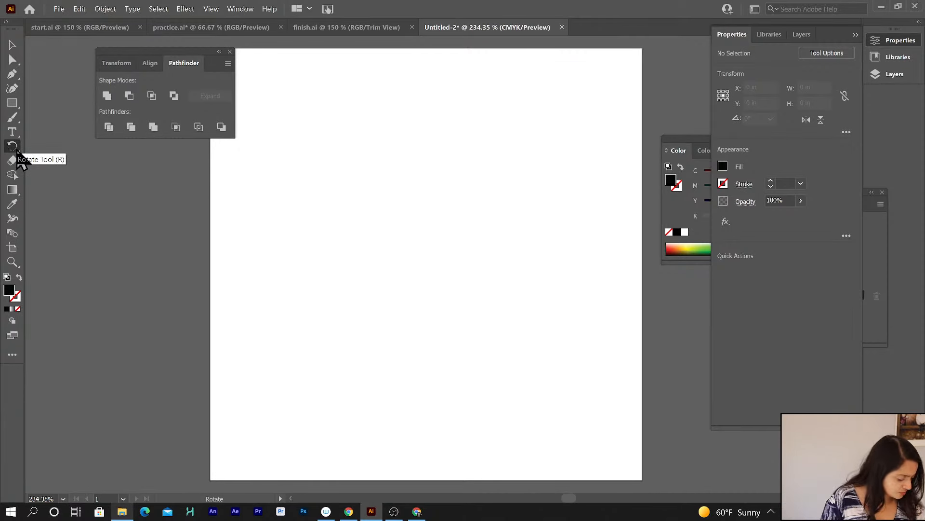
click(13, 45)
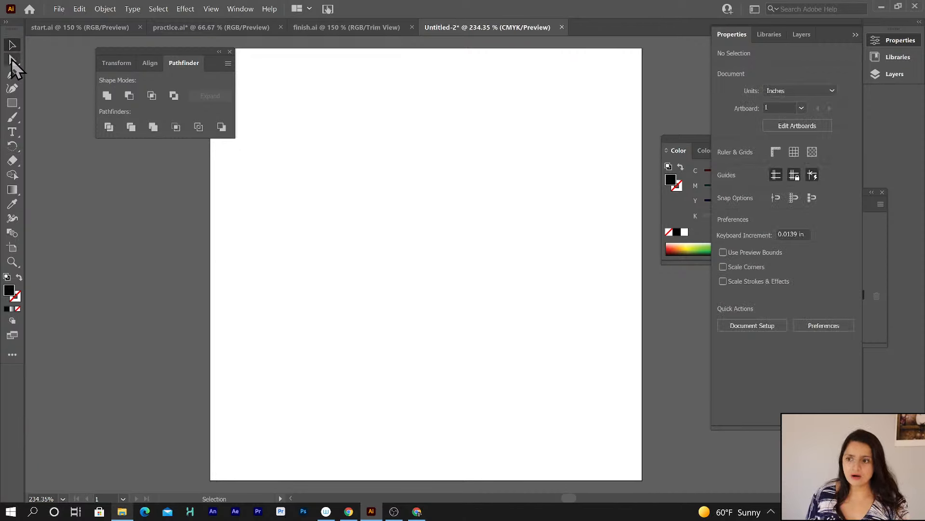
click(12, 58)
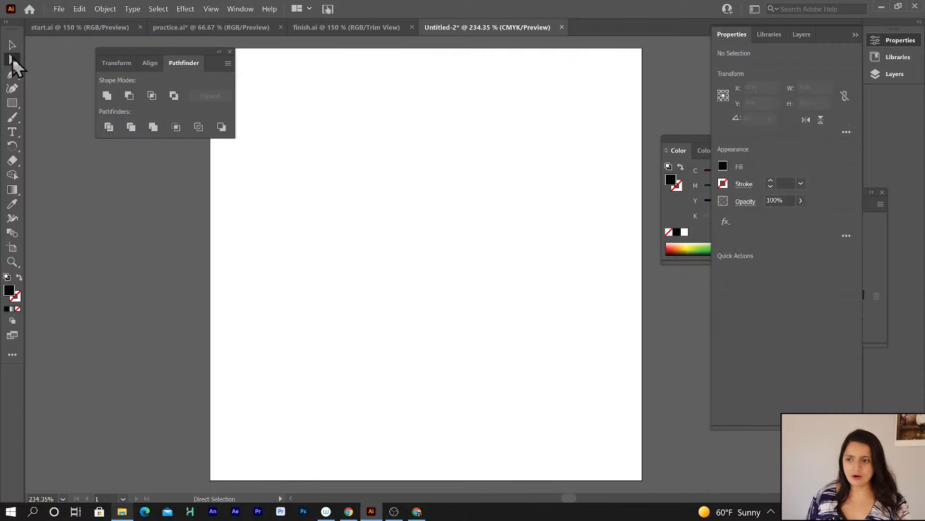
click(13, 45)
click(10, 62)
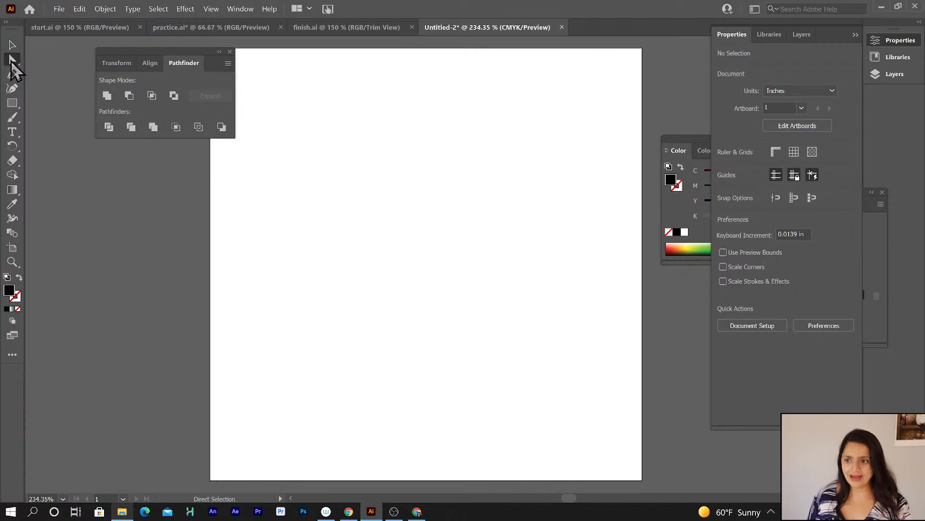
click(11, 47)
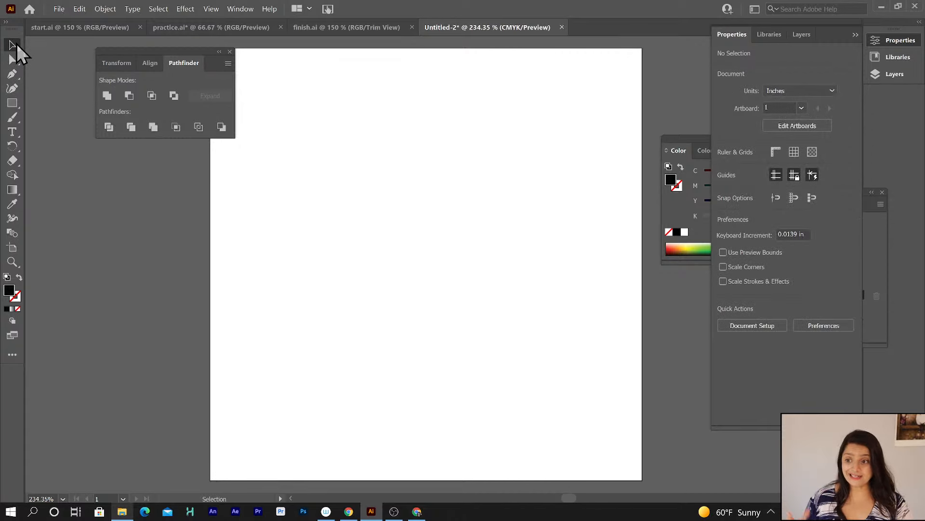
Draw a square about 2.13 x 2.13 in on the artboard with the Rectangle tool.
click(14, 106)
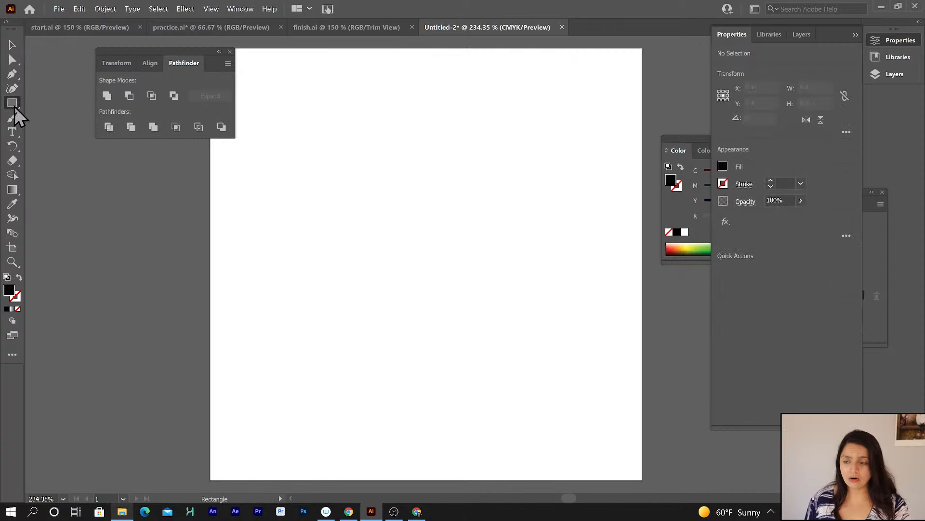
click(11, 61)
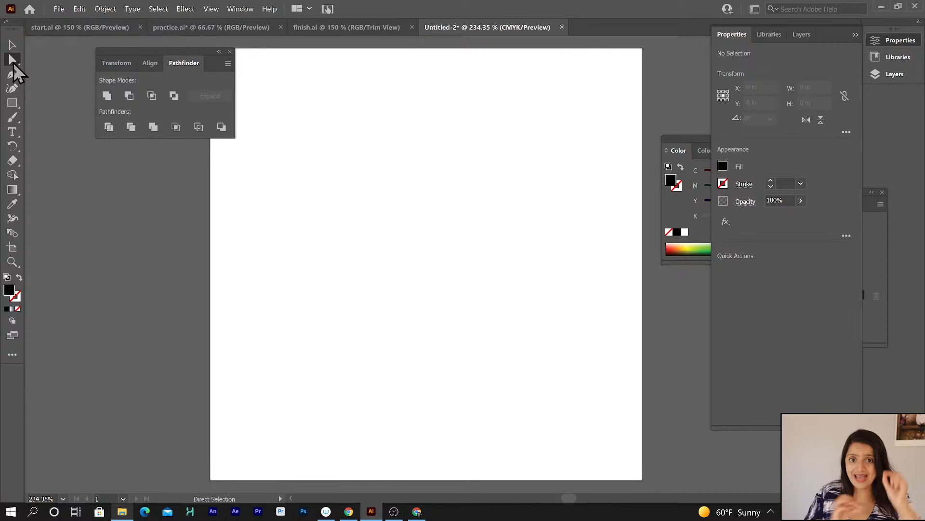
click(12, 103)
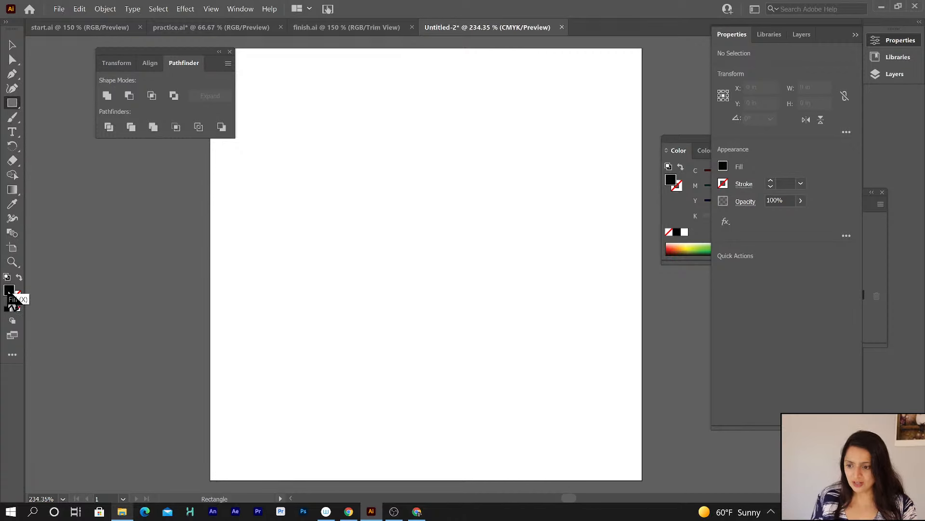
click(16, 296)
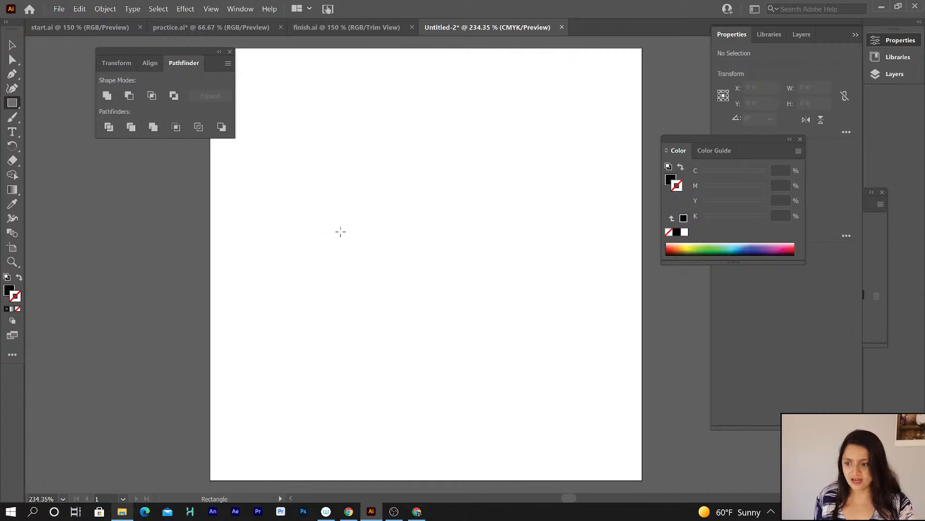
drag(312, 131, 419, 278)
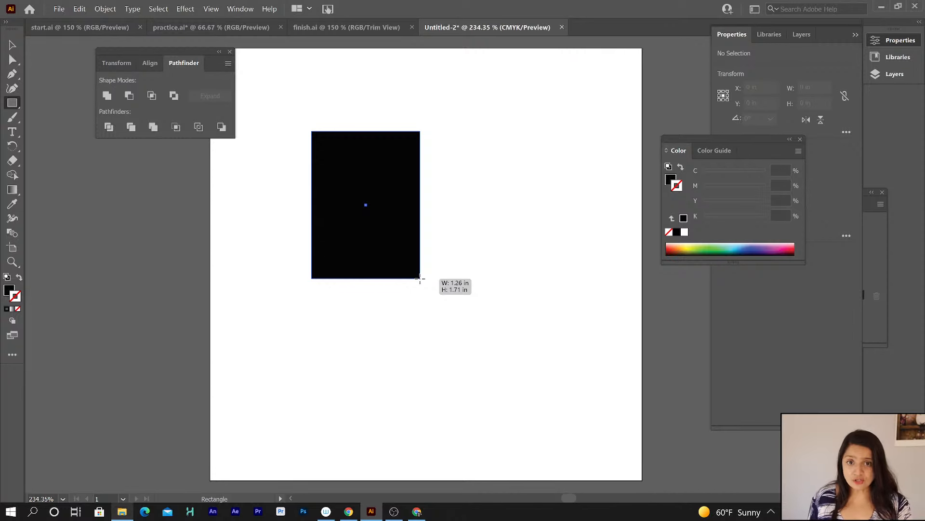
mouse_move(420, 278)
mouse_down()
mouse_move(429, 253)
mouse_move(457, 291)
mouse_move(438, 285)
mouse_move(412, 251)
mouse_move(468, 287)
mouse_move(489, 315)
mouse_up()
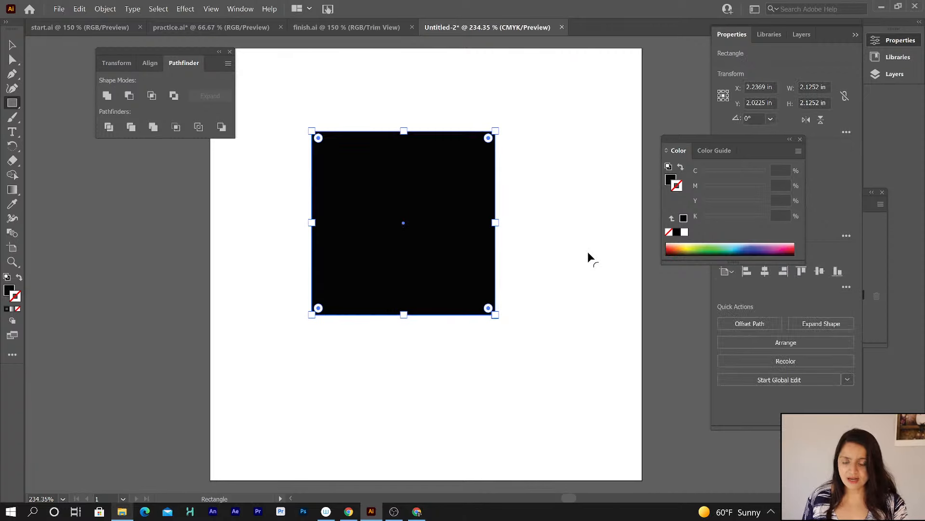
Switch to the Selection tool, reselect the square, and move it up and to the right on the artboard.
click(12, 46)
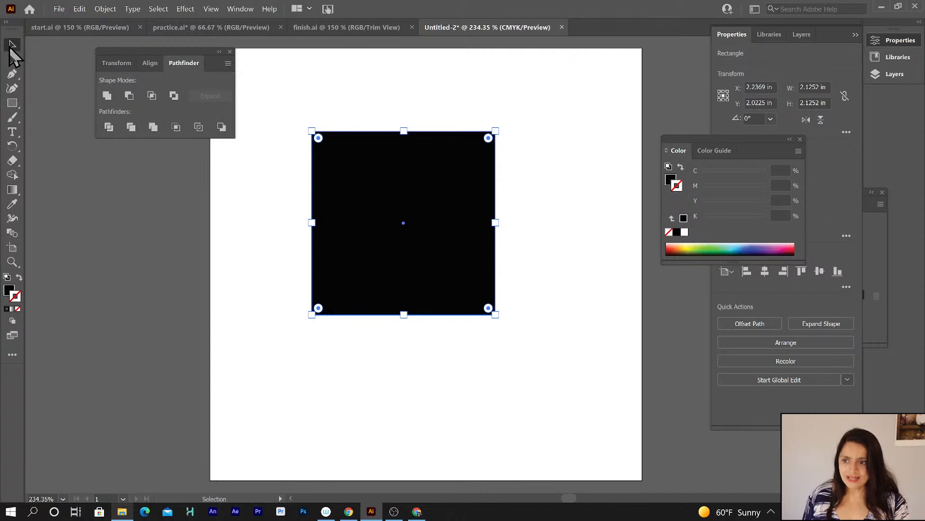
click(267, 216)
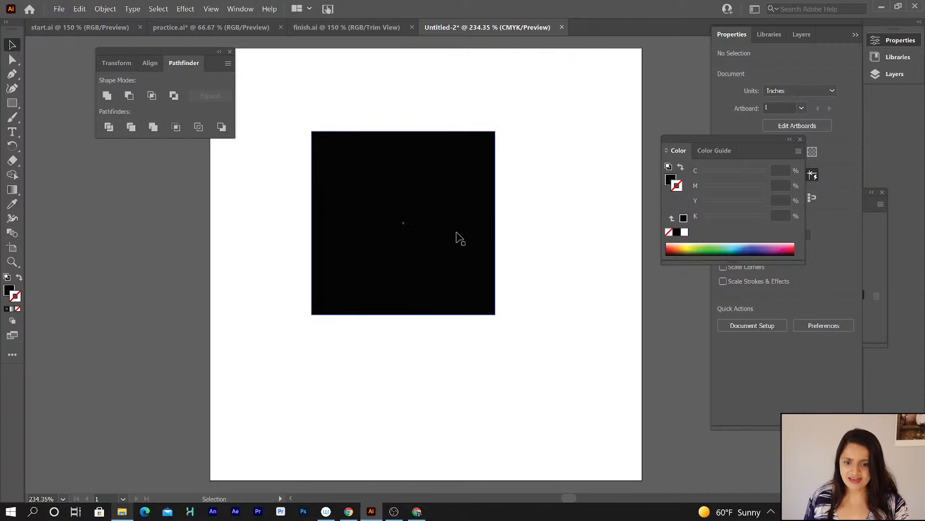
click(435, 244)
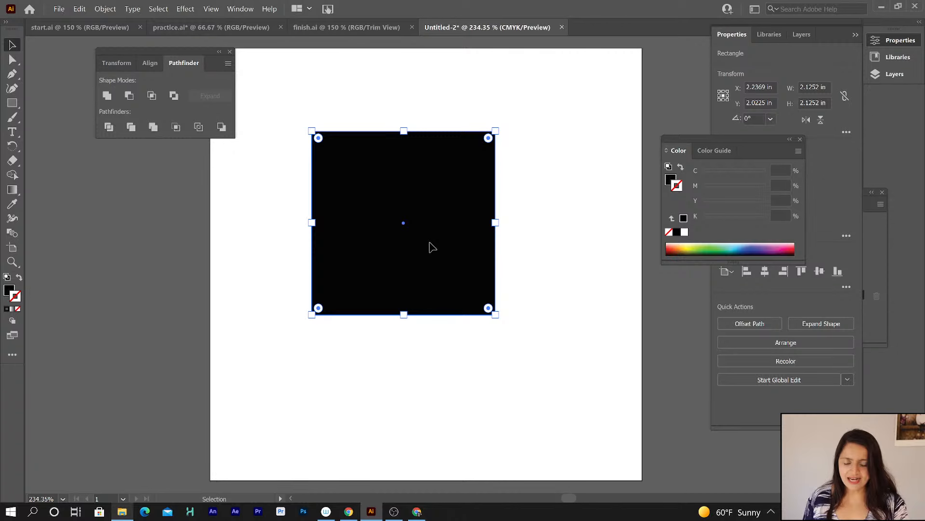
drag(430, 245, 530, 239)
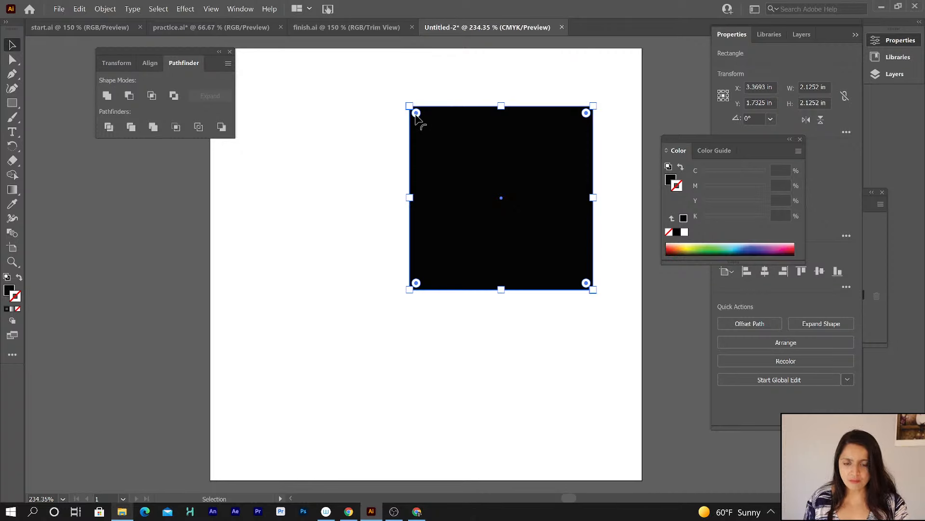
Round the square's corners with the corner widgets, reduce the radius, and undo both changes.
drag(417, 113, 447, 160)
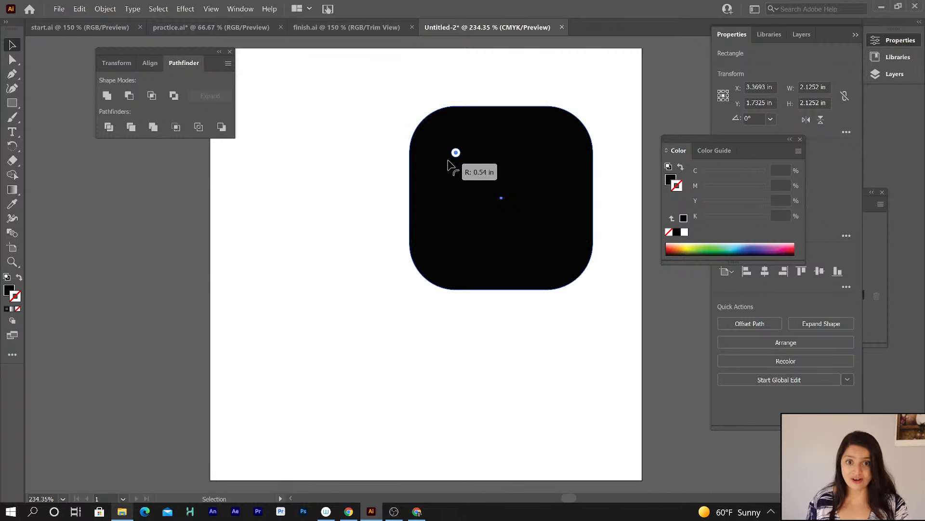
drag(448, 164, 447, 165)
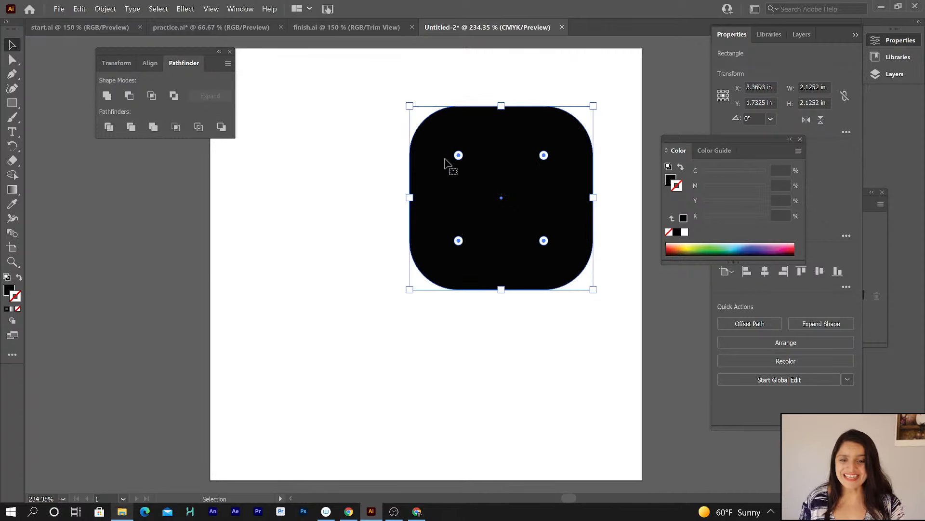
click(311, 149)
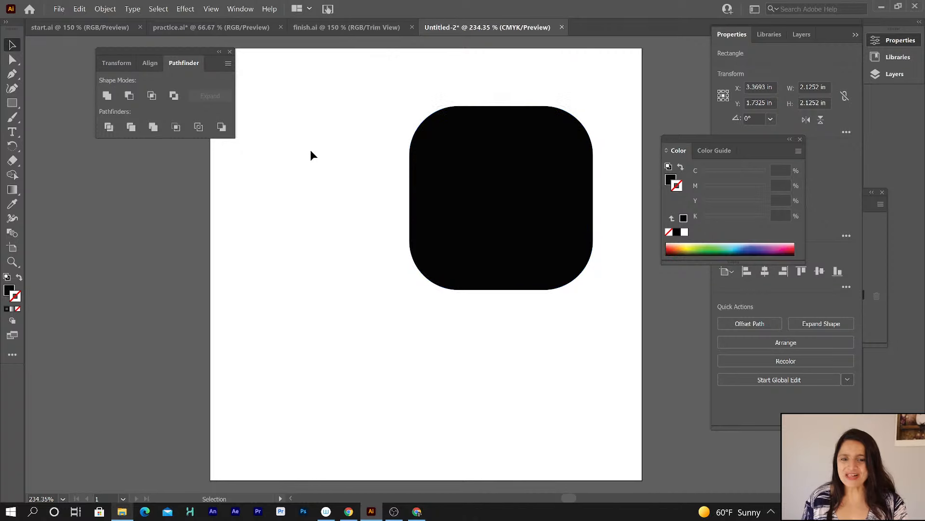
click(470, 185)
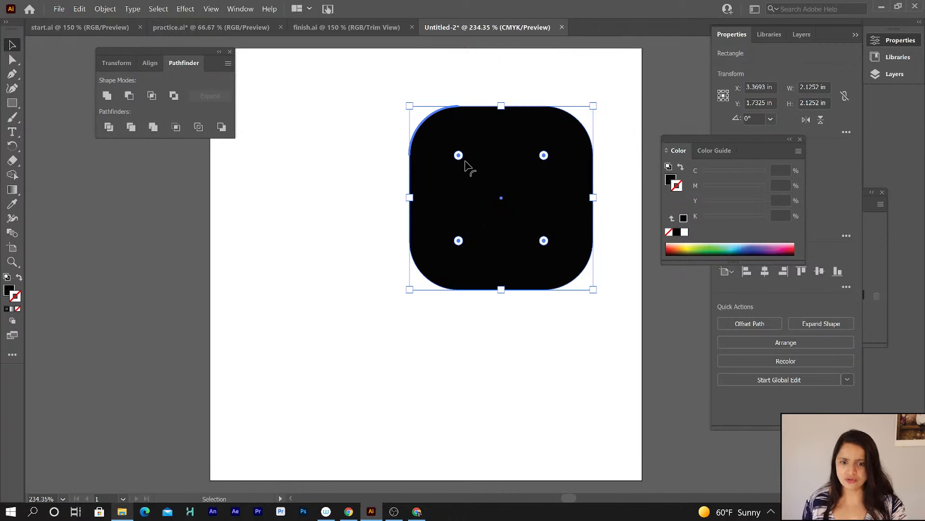
drag(458, 157, 428, 137)
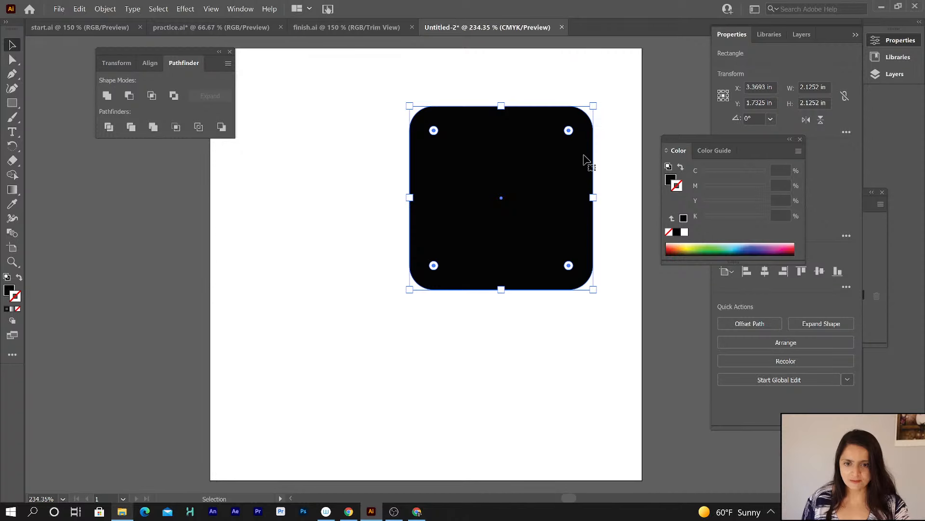
key(ctrl+z)
key(ctrl+z)
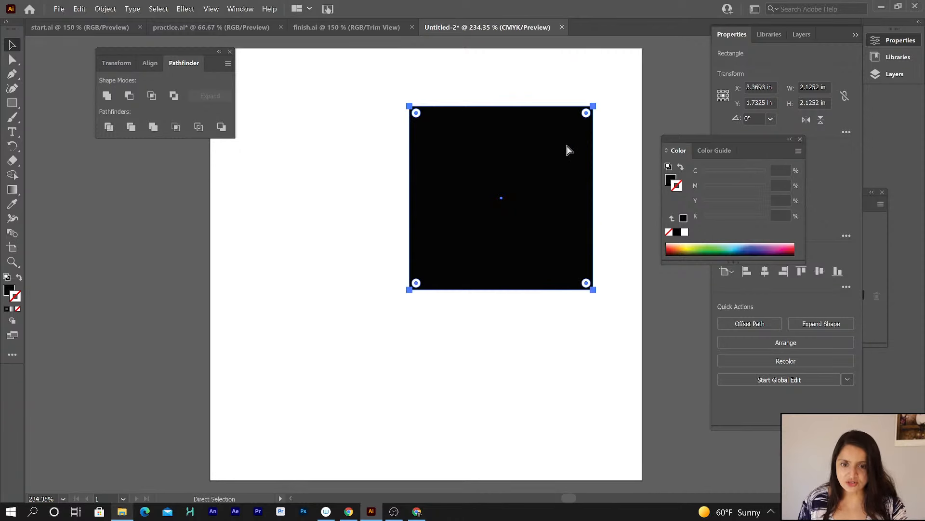
Round all four corners of the square slightly by dragging a corner widget with the Selection tool.
click(12, 59)
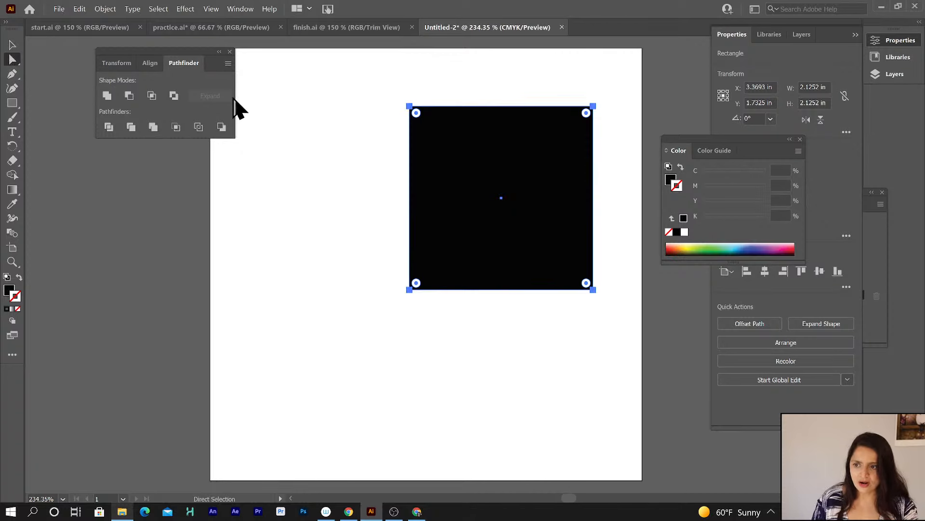
click(367, 148)
click(456, 154)
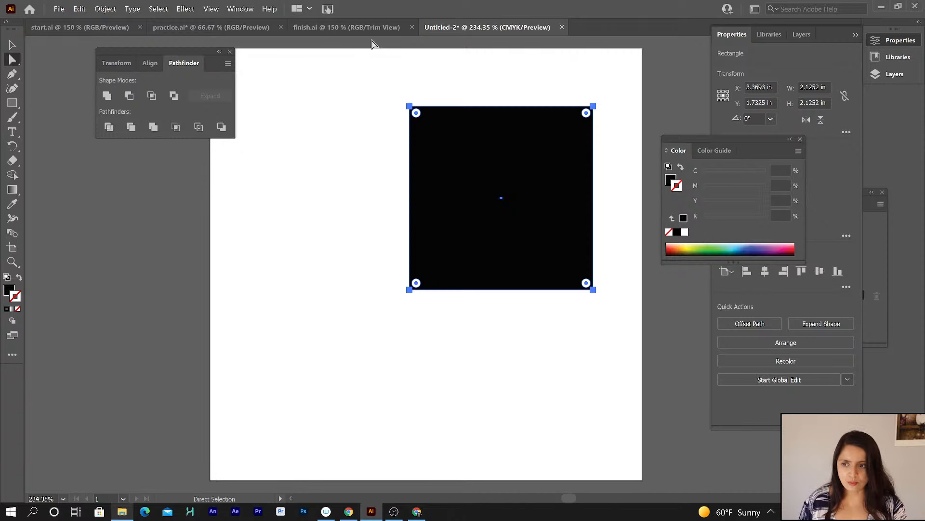
click(12, 45)
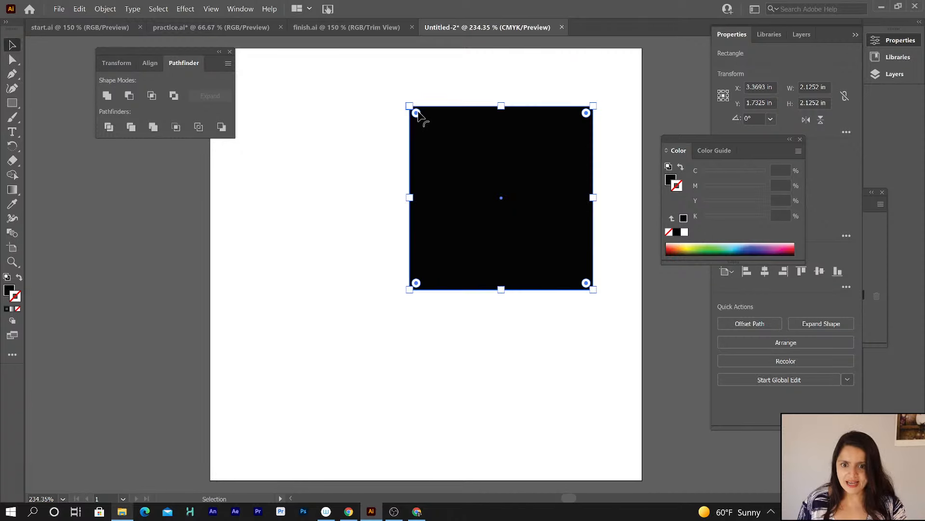
drag(416, 113, 431, 132)
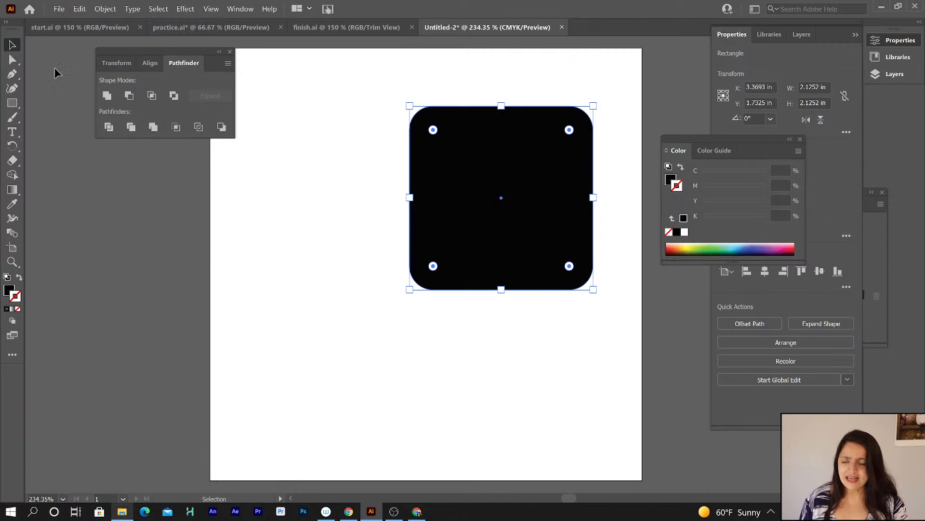
click(12, 59)
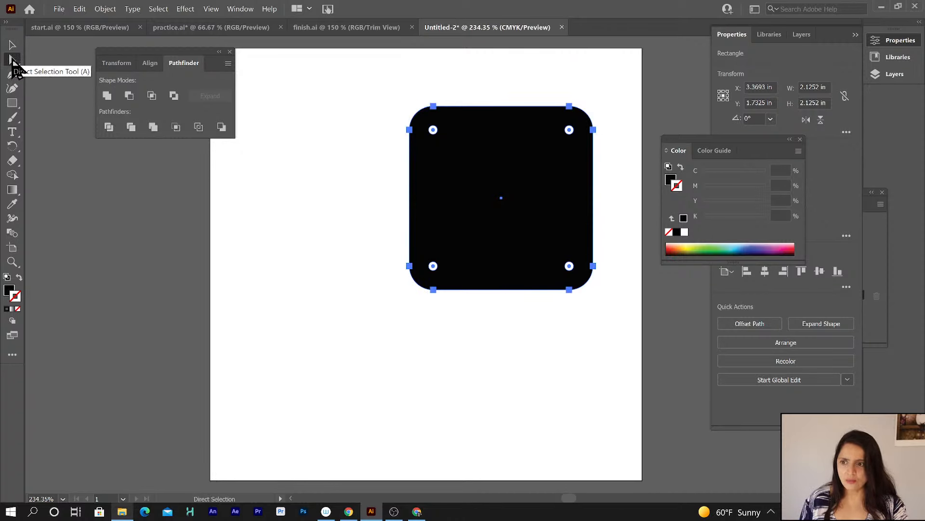
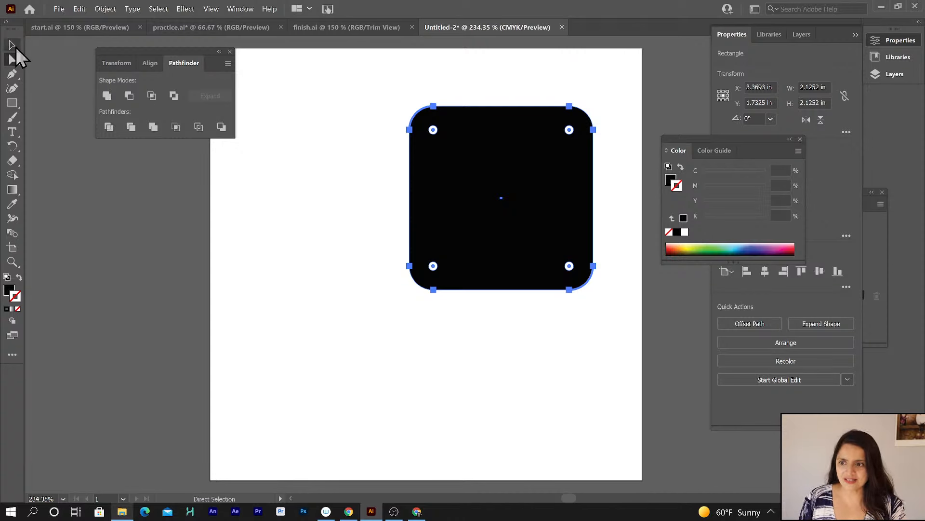
Shrink the square's corner radius to about 0.13 in with the Selection tool's corner widget, then deselect.
click(12, 45)
drag(432, 133, 416, 122)
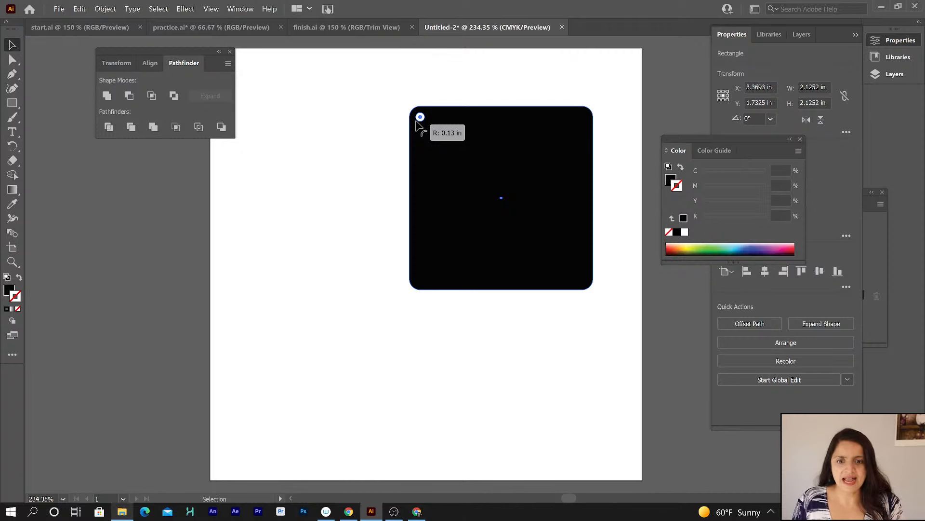
drag(418, 125, 418, 121)
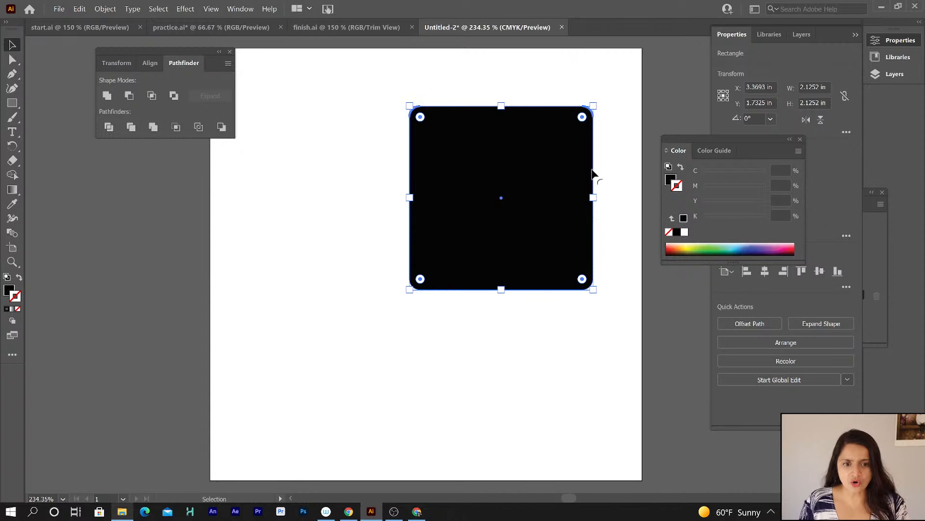
click(454, 323)
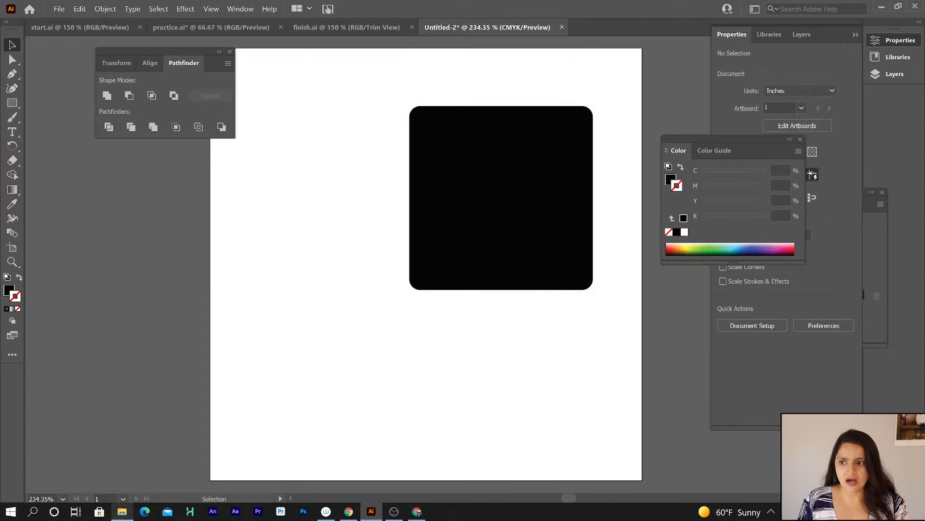
Round only the square's top-left corner to about 1.03 in using the Direct Selection tool.
click(12, 59)
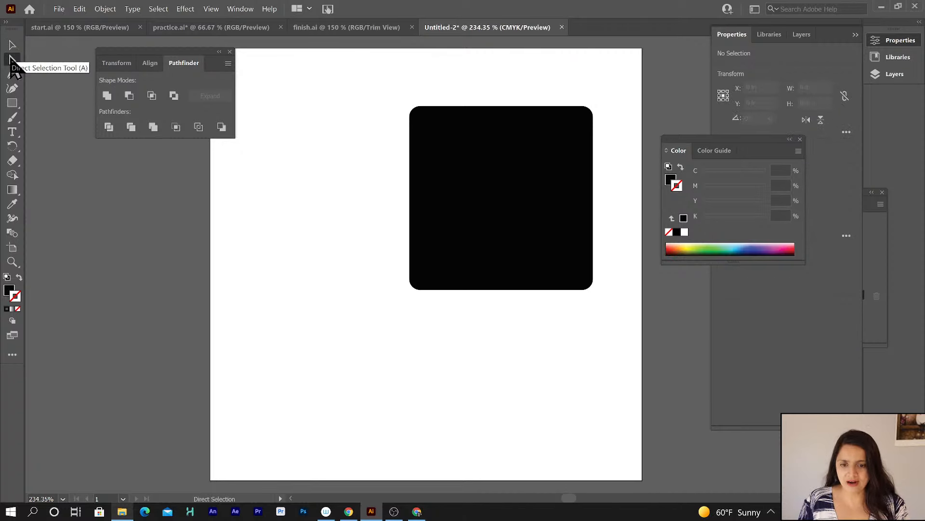
drag(374, 75, 485, 164)
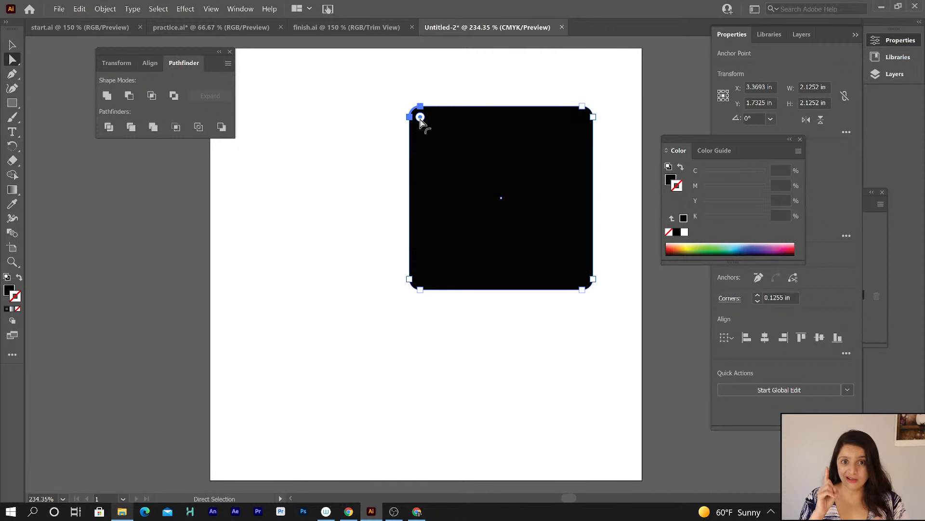
drag(421, 119, 484, 215)
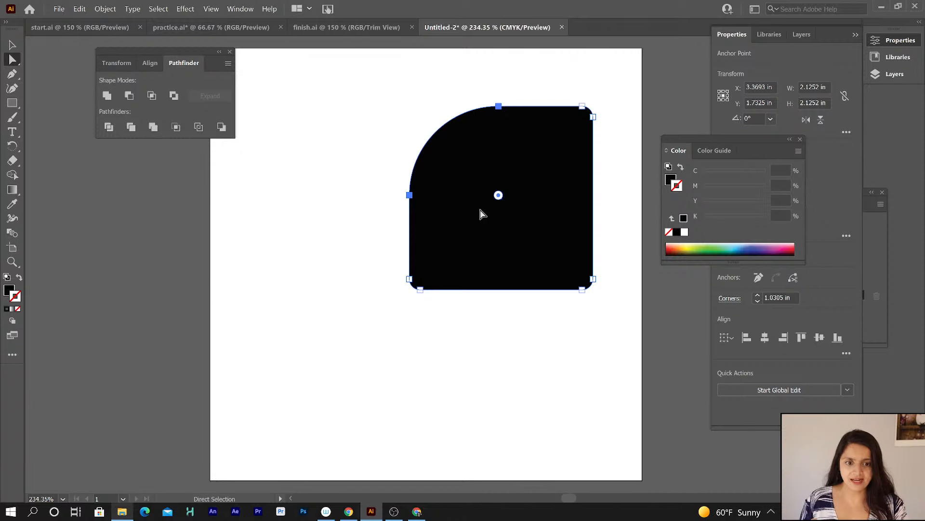
Select the top-right and bottom-right corners and round them to about 0.23 in.
drag(611, 89, 554, 155)
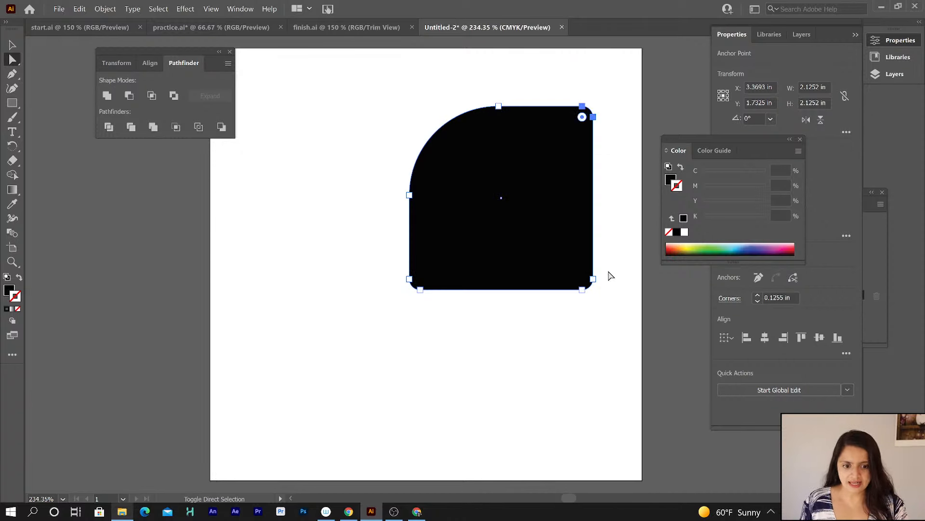
drag(610, 271, 547, 332)
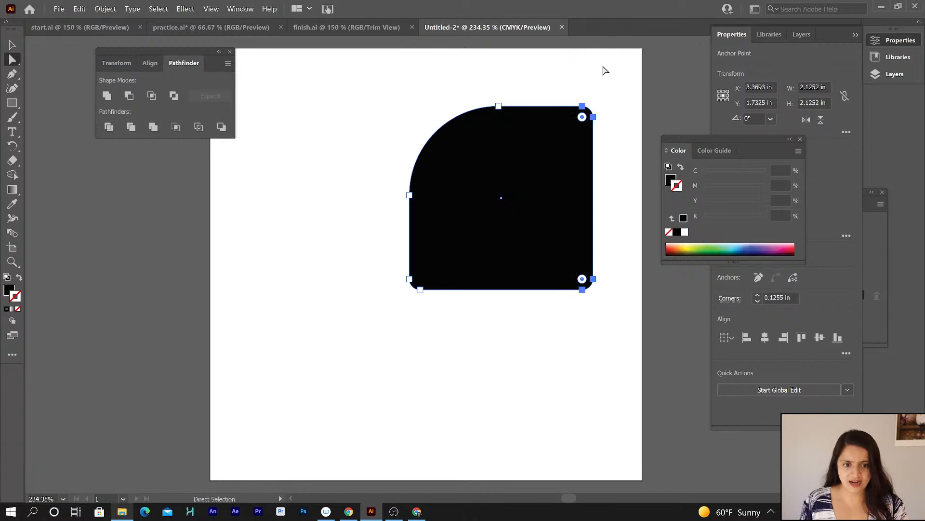
drag(617, 83, 568, 131)
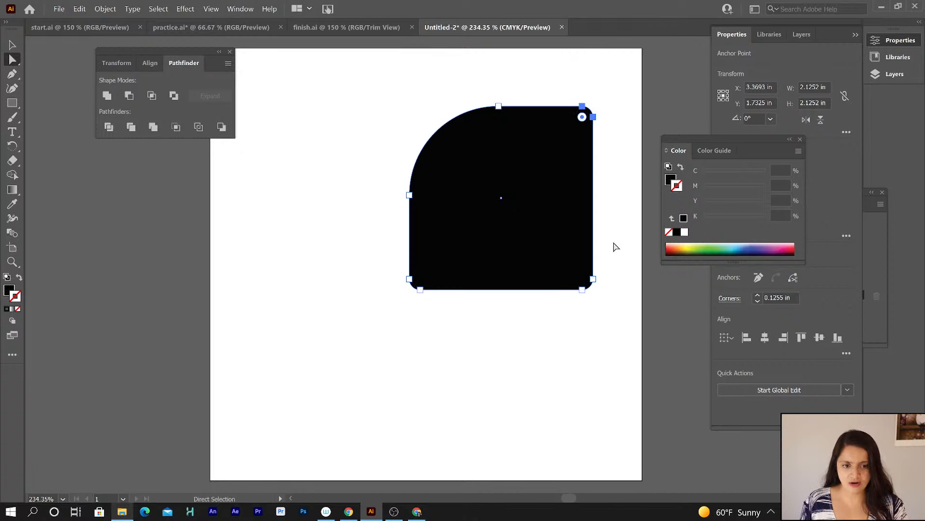
drag(620, 261, 555, 316)
mouse_move(582, 278)
mouse_down()
mouse_move(502, 249)
mouse_move(590, 274)
mouse_up()
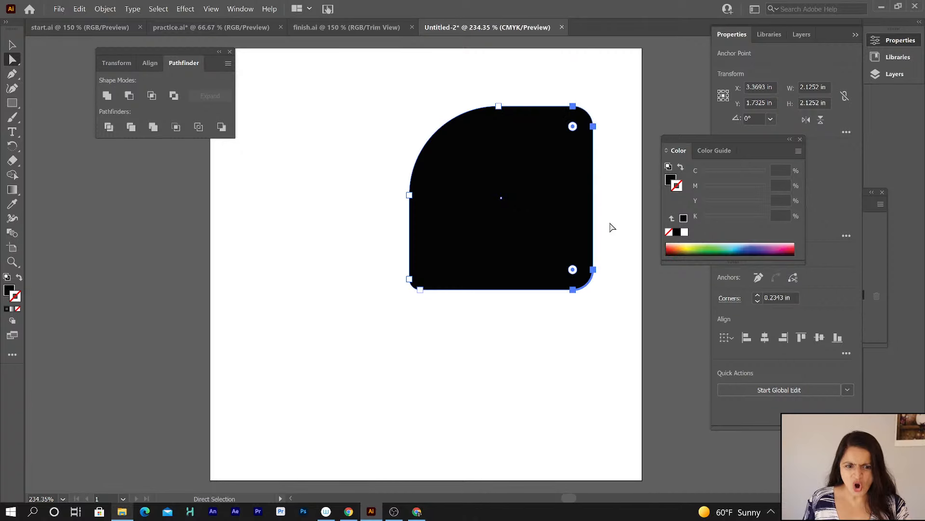
Reselect the square, drag the central corner widget to round all corners, and undo twice.
click(611, 219)
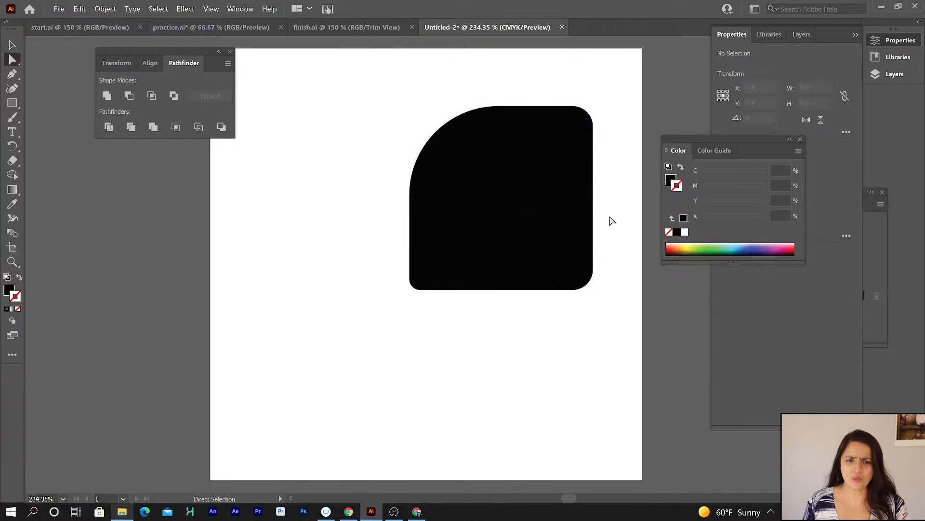
click(560, 206)
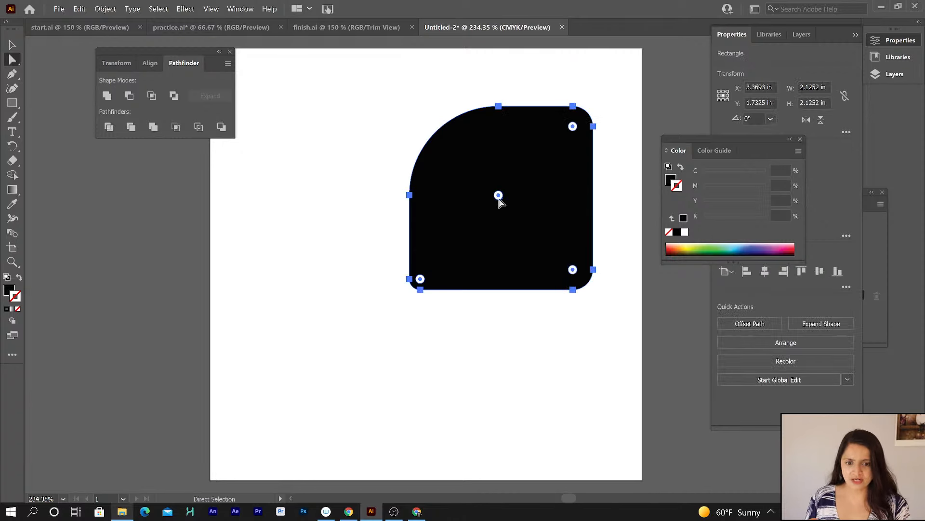
drag(498, 196, 419, 141)
key(ctrl+z)
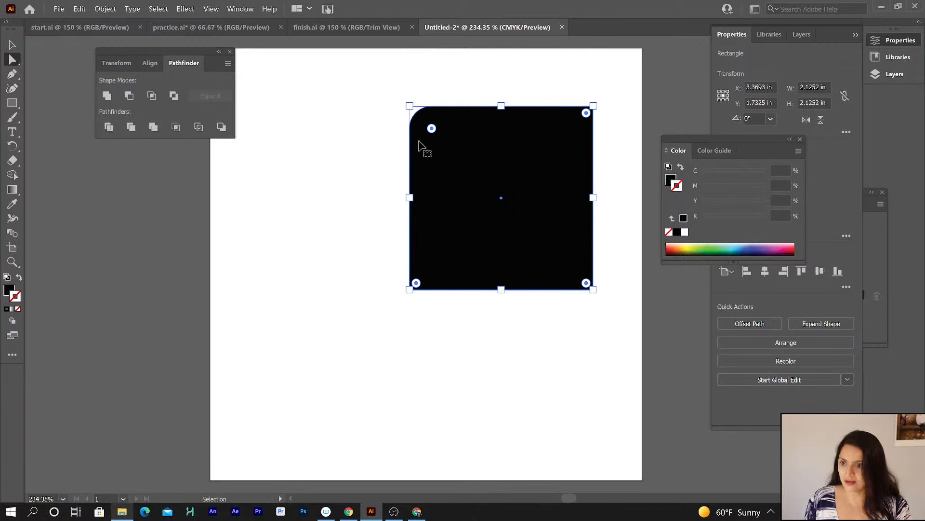
key(ctrl+z)
Select the top-left anchor, then switch to the Selection tool and delete the square.
drag(350, 71, 527, 217)
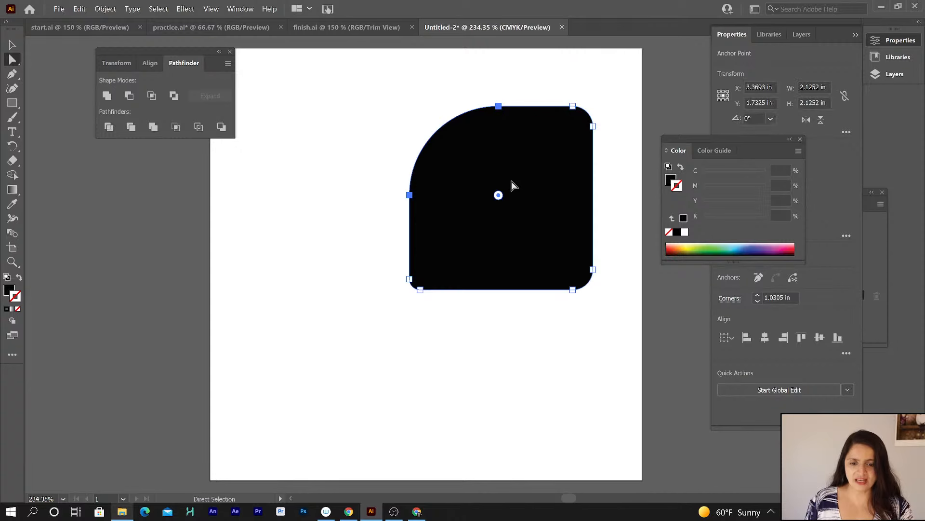
click(498, 106)
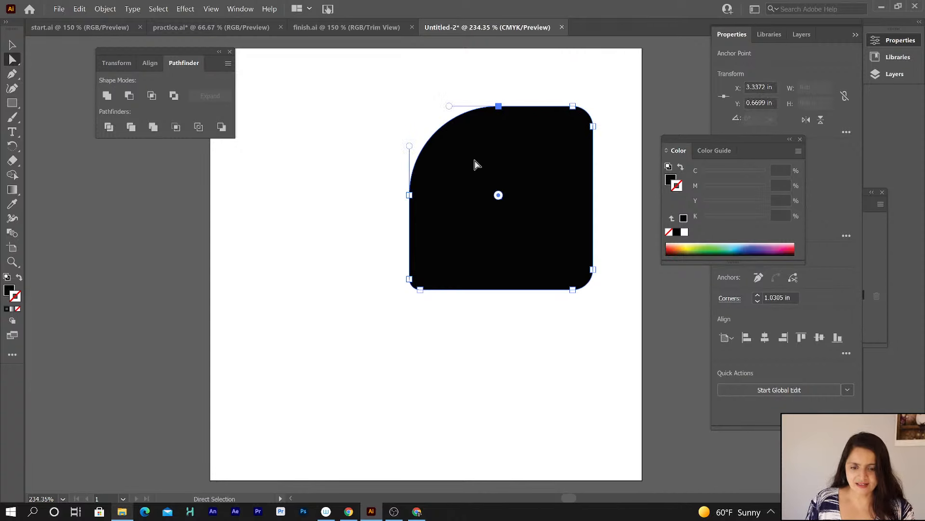
drag(371, 74, 413, 151)
click(381, 140)
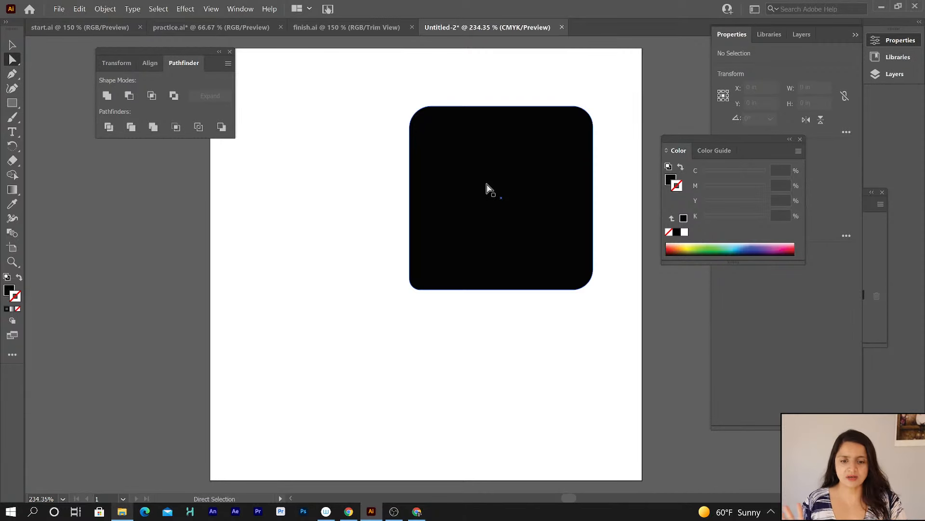
click(10, 42)
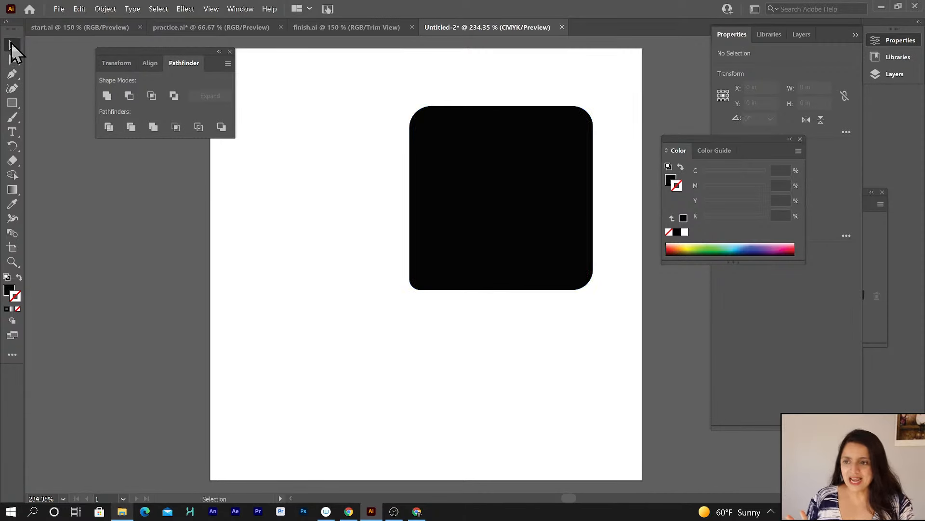
click(510, 168)
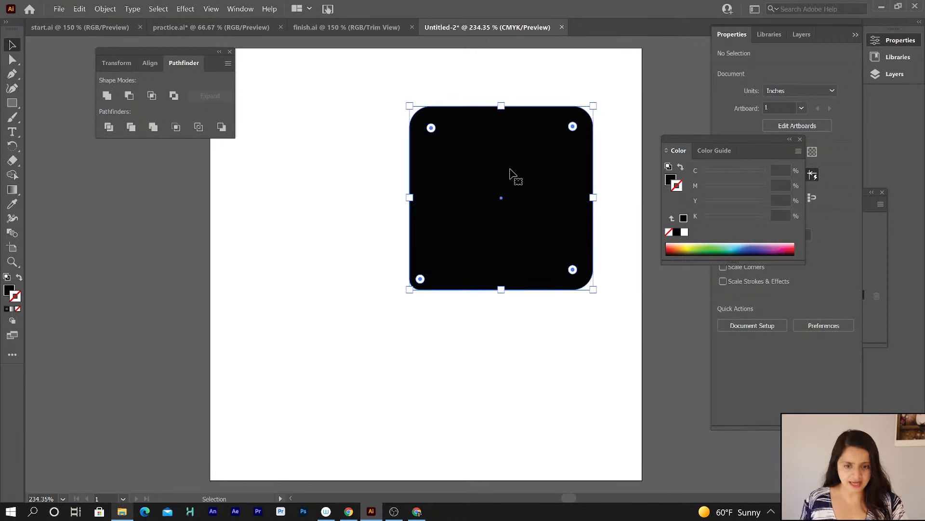
key(Delete)
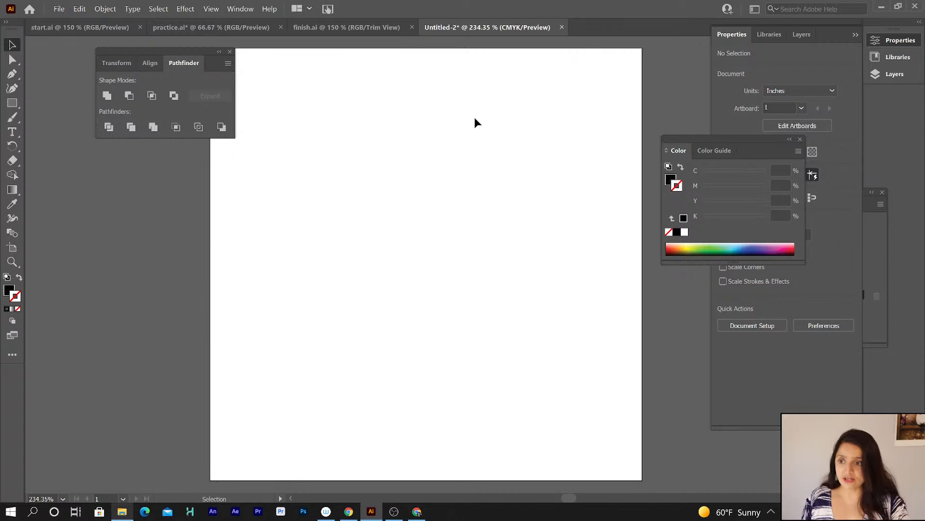
Draw a circle about 2.28 in and an ellipse about 1.34 x 2.47 in with the Ellipse tool, deleting each.
click(13, 104)
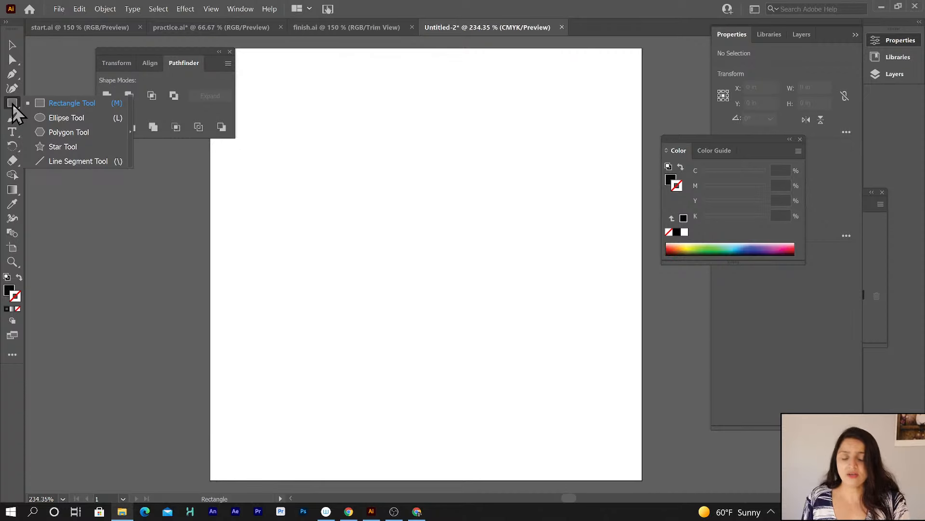
click(66, 119)
drag(321, 129, 432, 326)
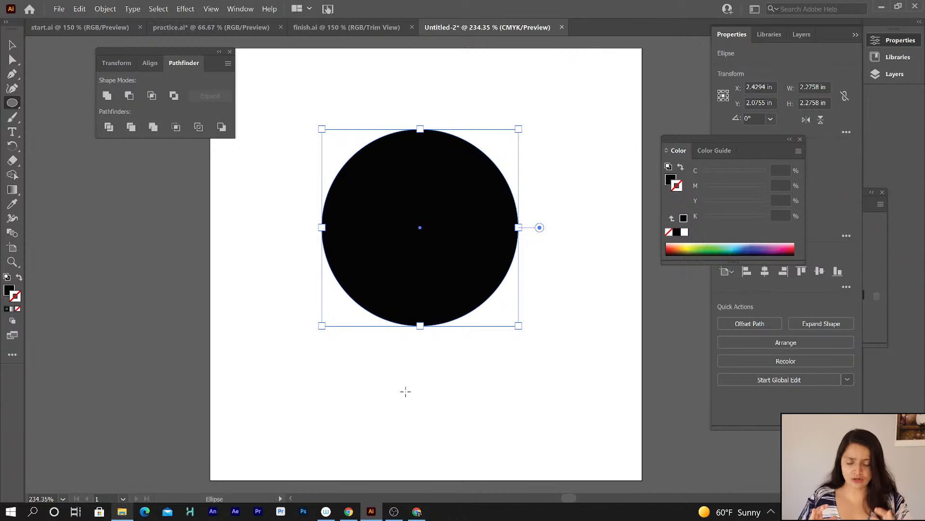
key(Delete)
drag(360, 117, 477, 329)
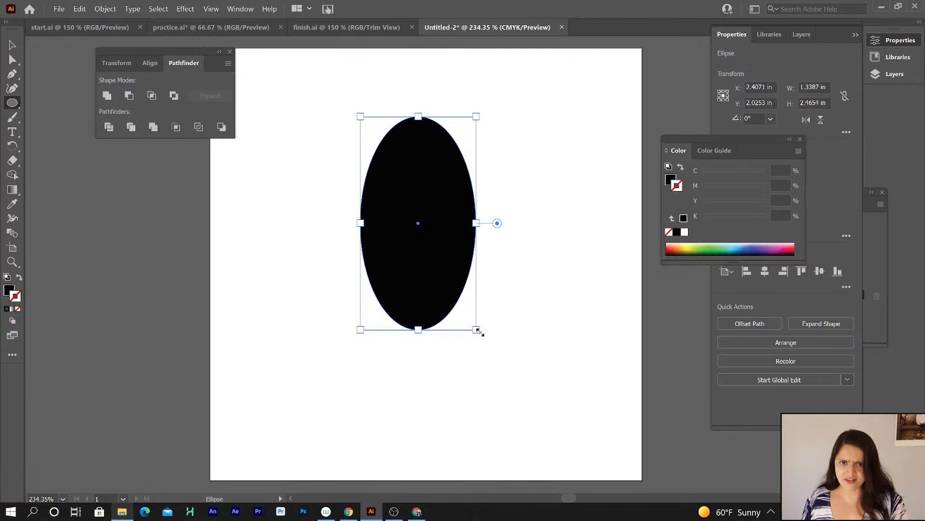
key(Delete)
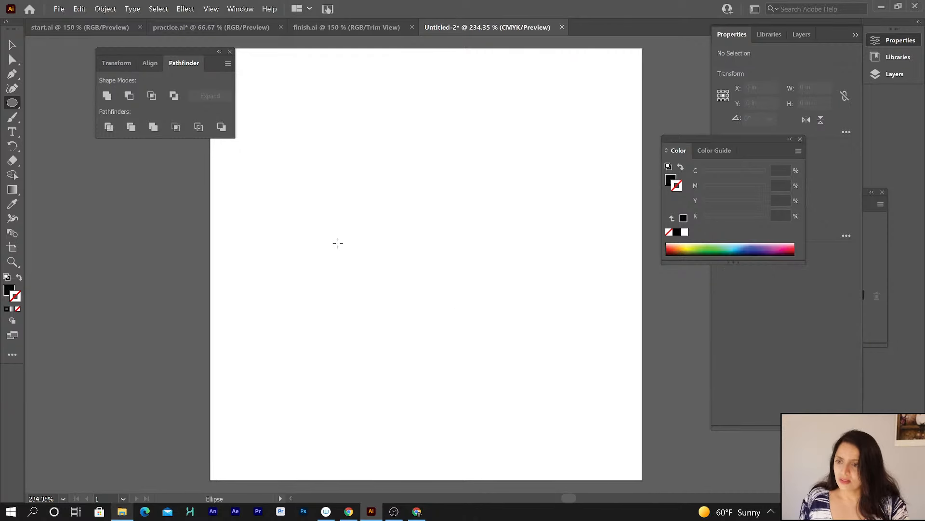
Draw two hexagons with the Polygon tool and undo each one.
click(13, 107)
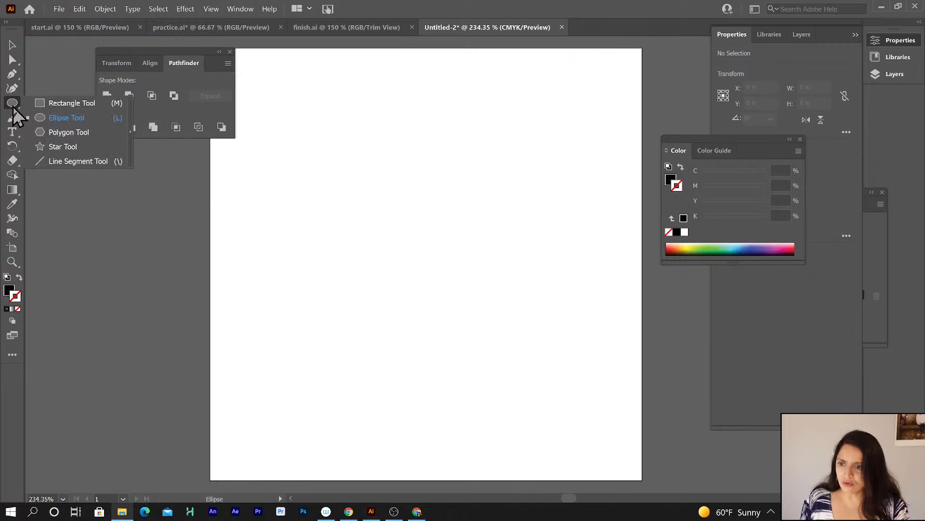
click(77, 136)
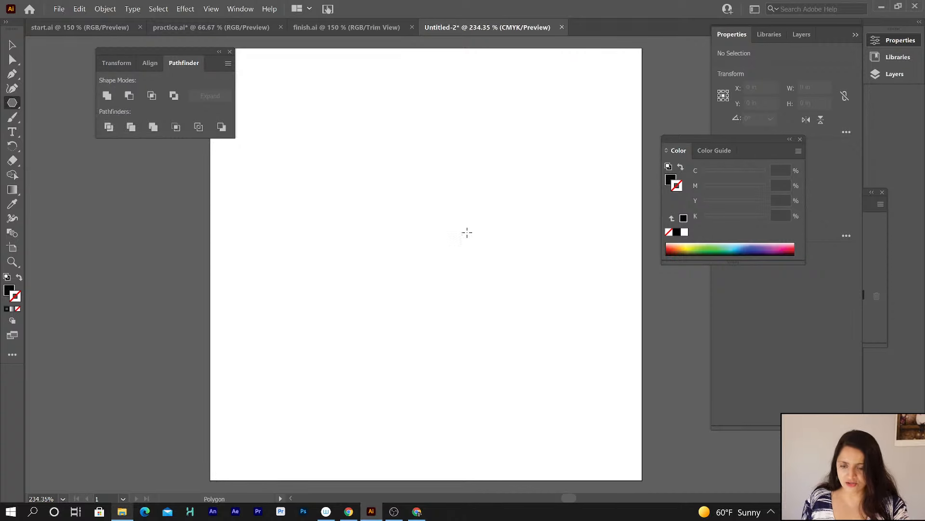
drag(377, 198, 403, 249)
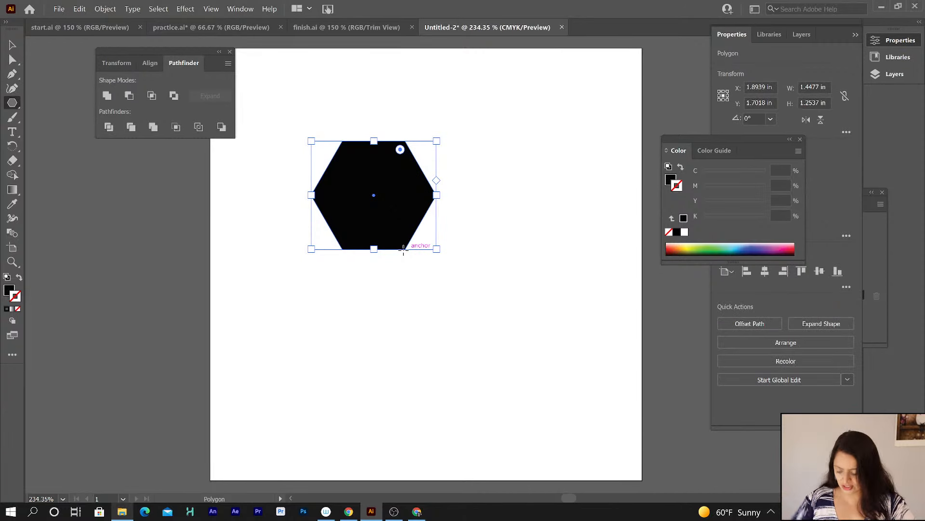
key(ctrl+z)
drag(381, 170, 425, 224)
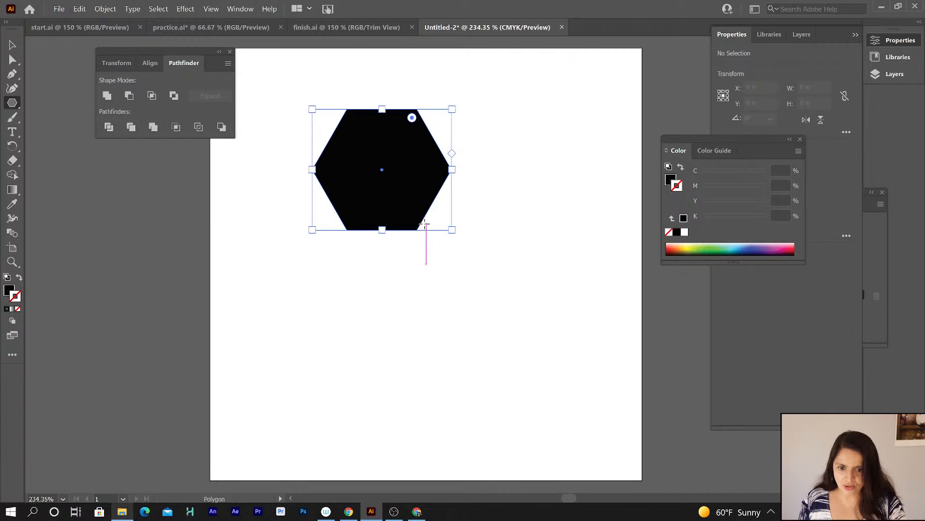
key(ctrl+z)
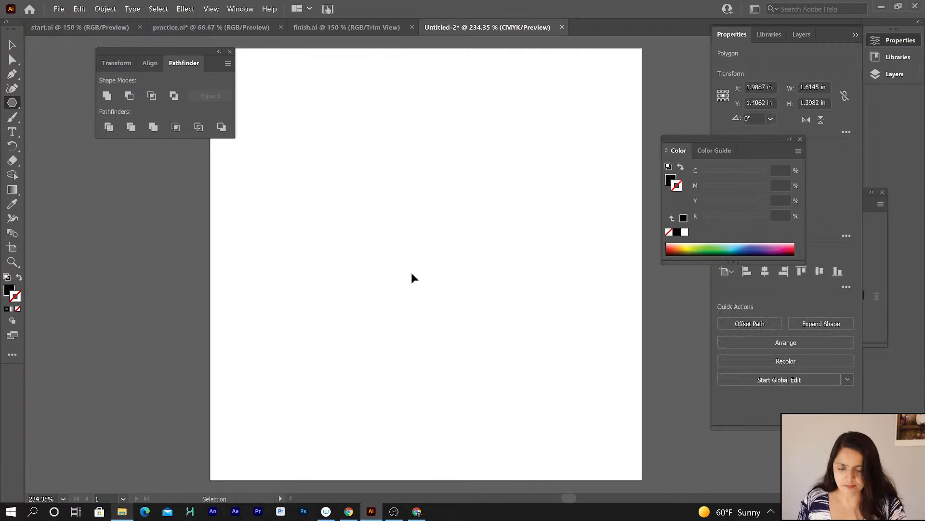
Draw a triangle about 1.61 x 1.39 in with the Polygon tool by reducing sides while dragging, then undo it.
drag(346, 177, 375, 221)
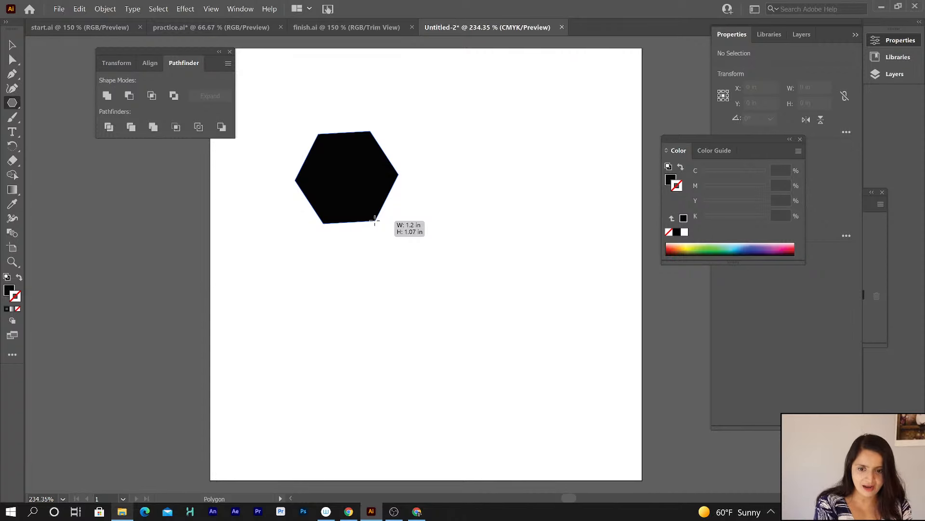
key(Up)
drag(375, 220, 371, 227)
key(Up)
key(Up)
key(Up)
key(Up)
key(Up)
key(Up)
key(Down)
key(Down)
key(Down)
key(Down)
key(Down)
key(Down)
key(Down)
key(Down)
key(Down)
key(Down)
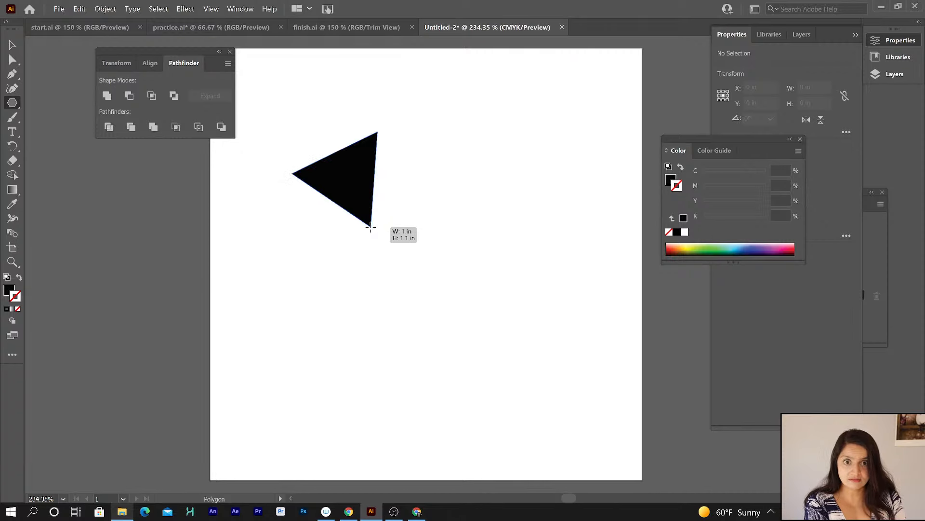
key(Up)
drag(371, 226, 375, 230)
key(Down)
key(Up)
key(Down)
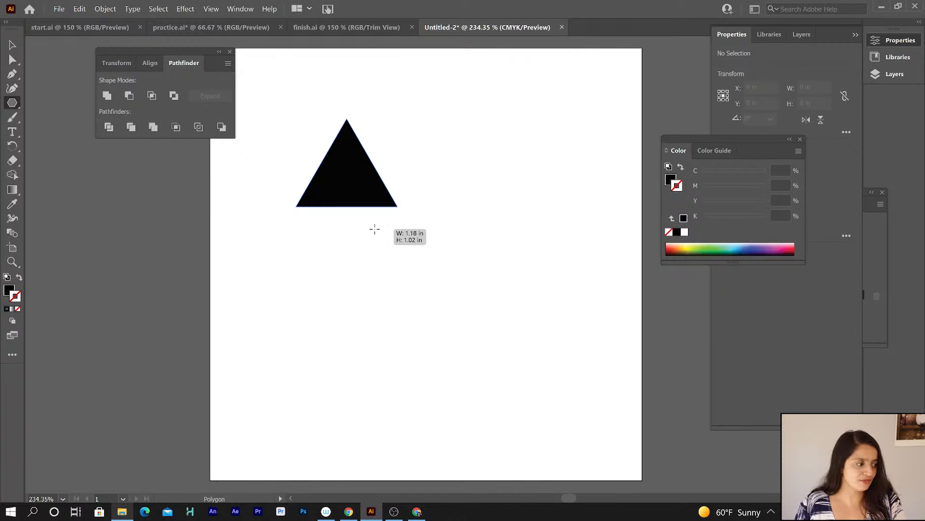
drag(374, 230, 344, 257)
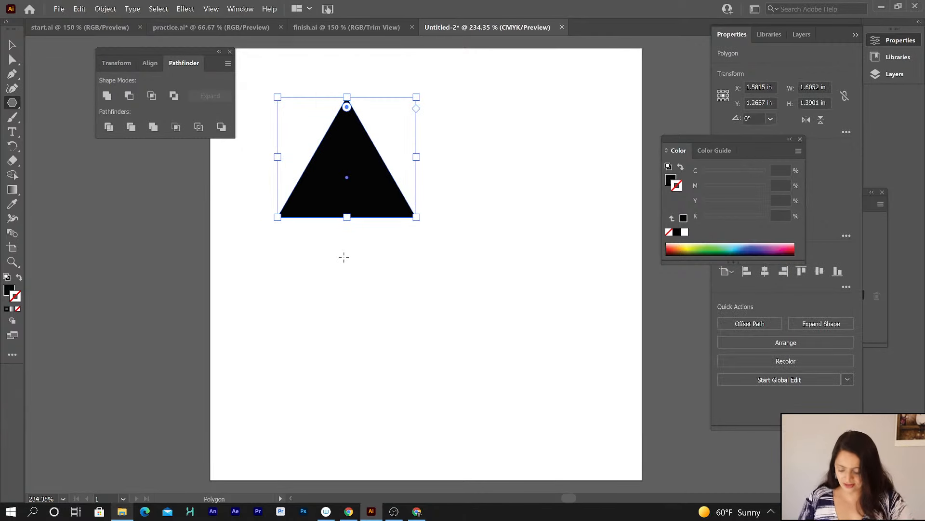
key(ctrl+z)
Draw a hexagon about 1.39 x 1.20 in by adding sides while dragging, then delete it.
drag(381, 137, 406, 176)
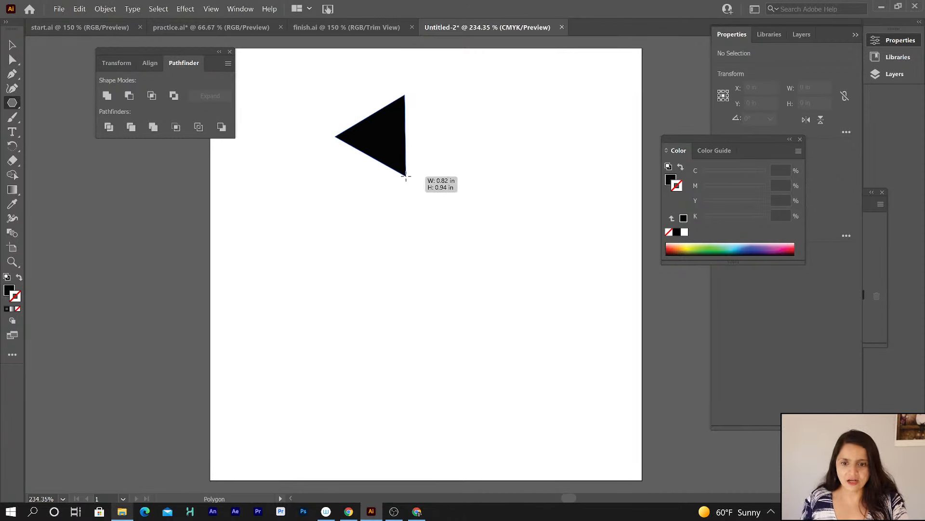
key(Up)
key(Up)
key(Up)
drag(406, 175, 373, 195)
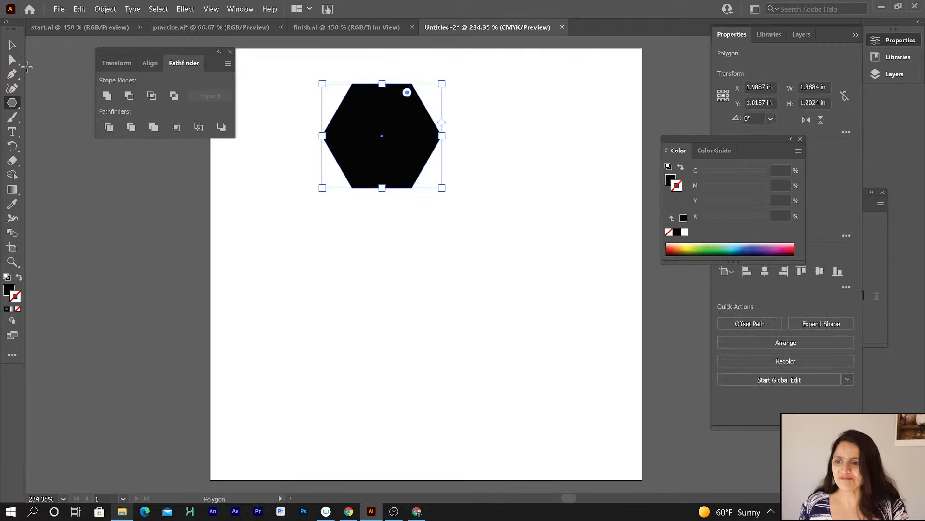
key(Delete)
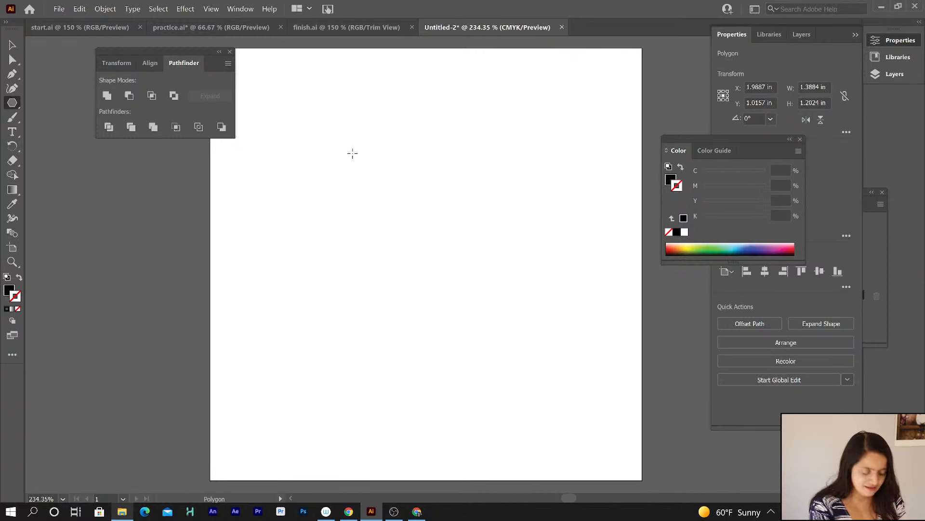
Draw a seven-point star about 2.24 x 2.19 in with the Star tool, adjusting the number of points while dragging.
drag(10, 99, 88, 147)
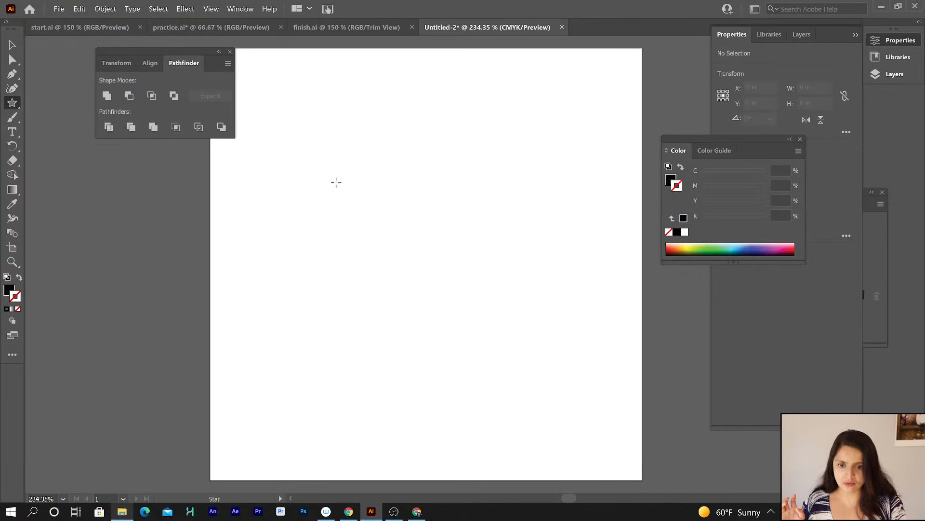
drag(376, 194, 435, 250)
key(Up)
key(Up)
key(Up)
key(Up)
key(Up)
key(Down)
key(Down)
key(Down)
key(Down)
key(Down)
key(Down)
key(Down)
key(Up)
key(Up)
key(Up)
key(Up)
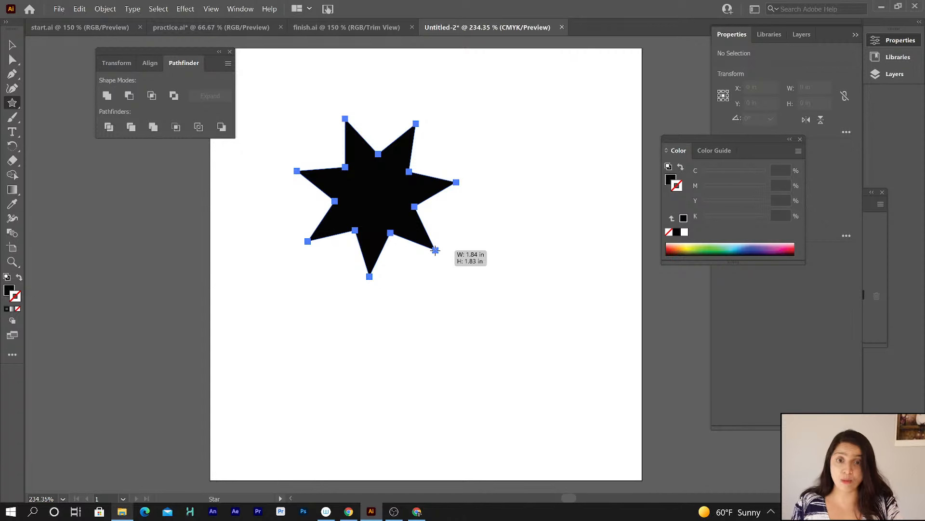
drag(436, 251, 440, 270)
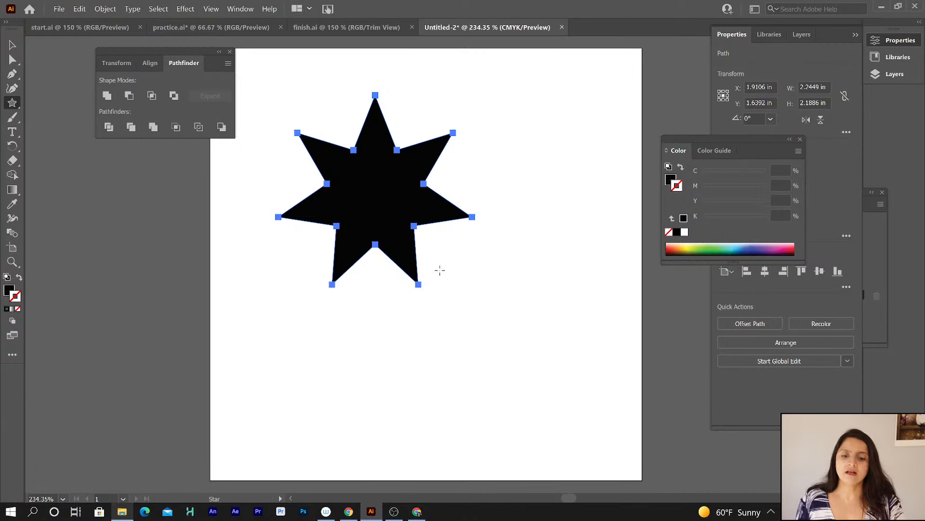
Draw a small five-point star about 0.73 x 0.70 in, then delete it.
drag(473, 273, 492, 302)
key(Down)
key(Down)
key(Down)
key(Up)
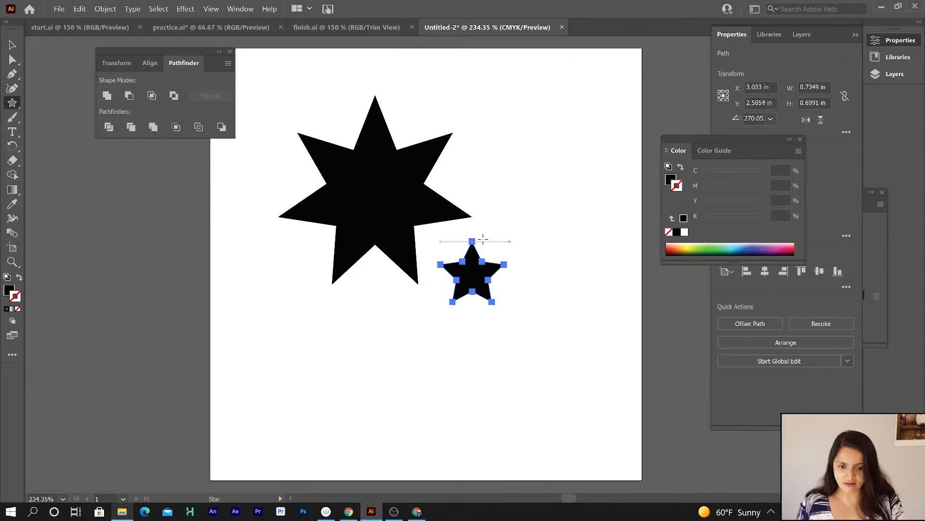
click(13, 44)
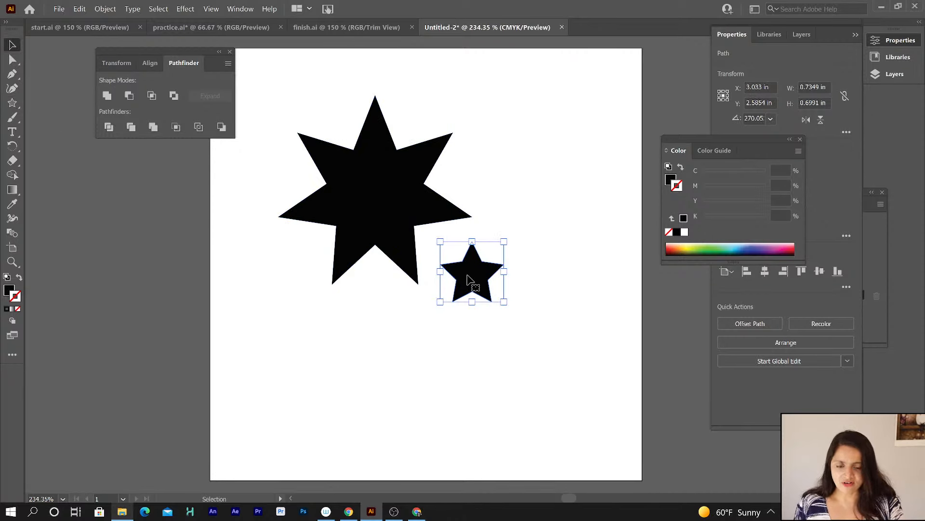
key(Delete)
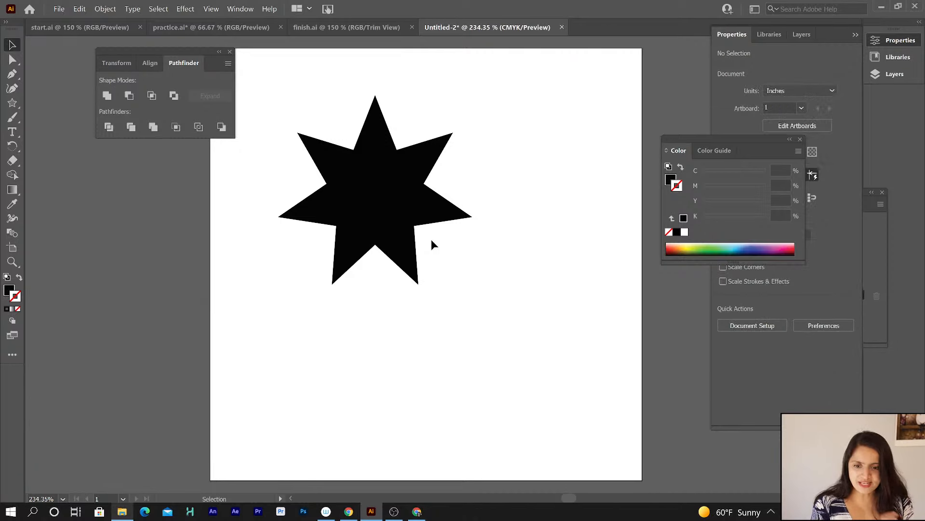
Select the seven outer points of the star and round them with a corner radius of about 0.12 in.
click(396, 214)
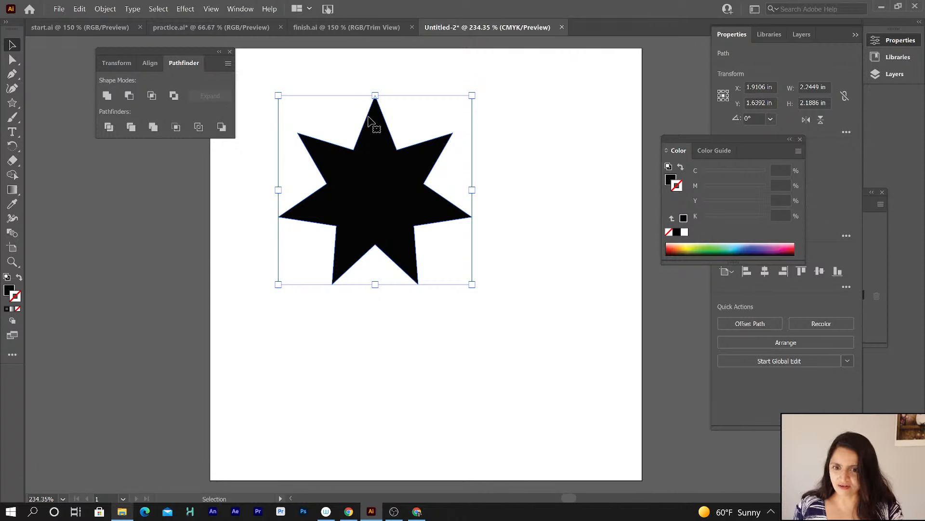
key(a)
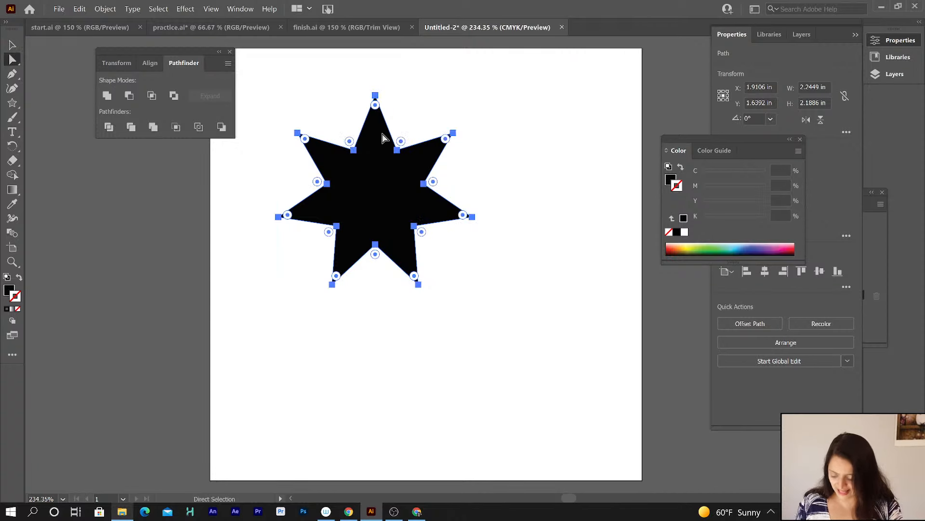
key(v)
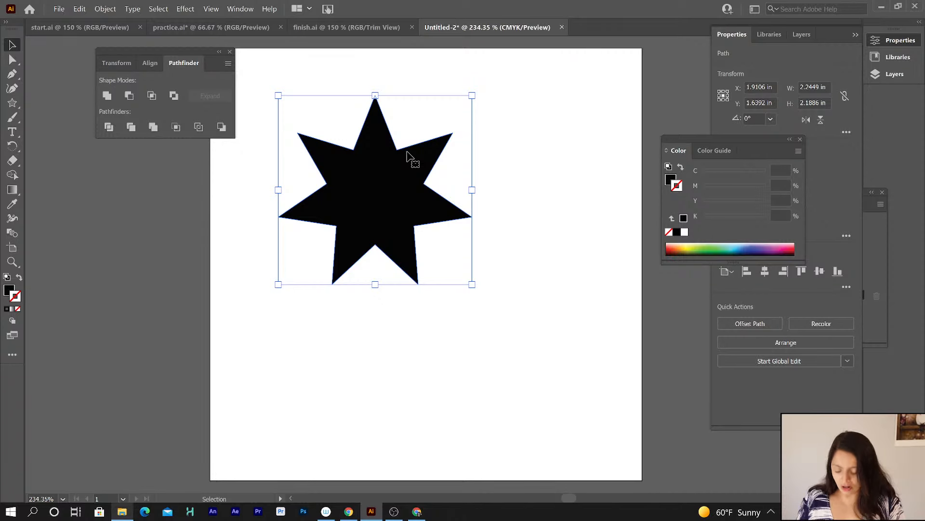
key(a)
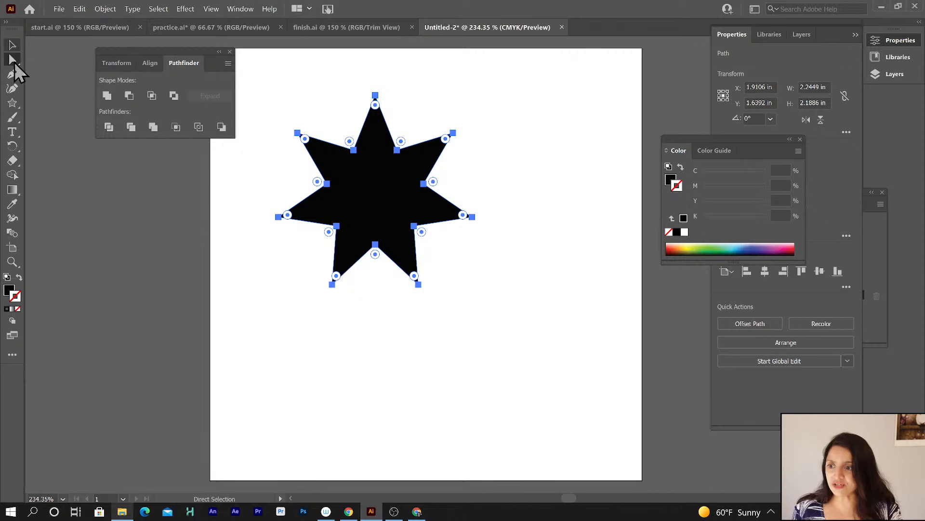
drag(396, 83, 358, 113)
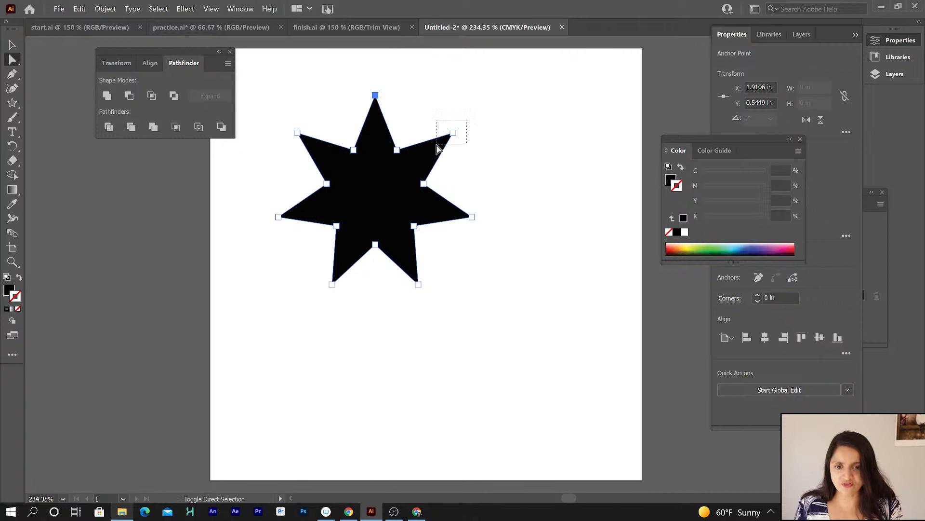
shift+click(453, 132)
shift+click(472, 217)
shift+click(418, 285)
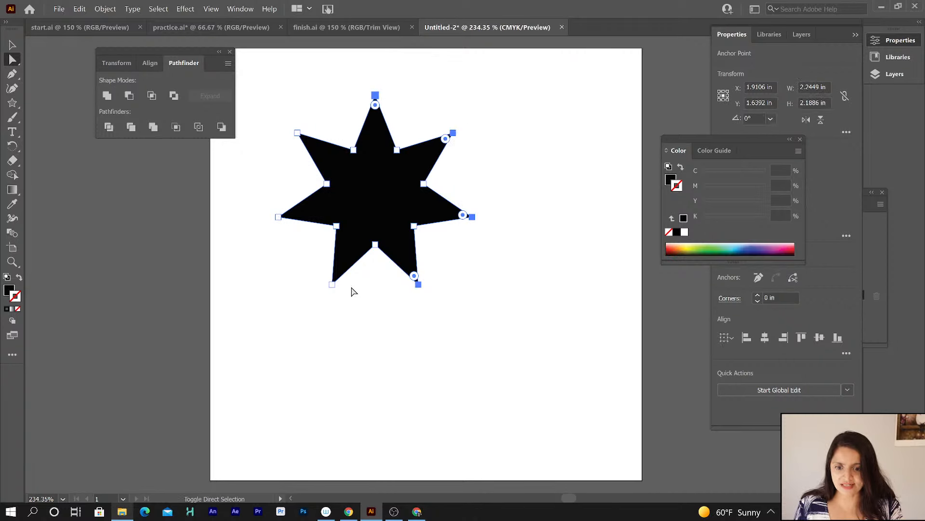
drag(351, 285, 303, 315)
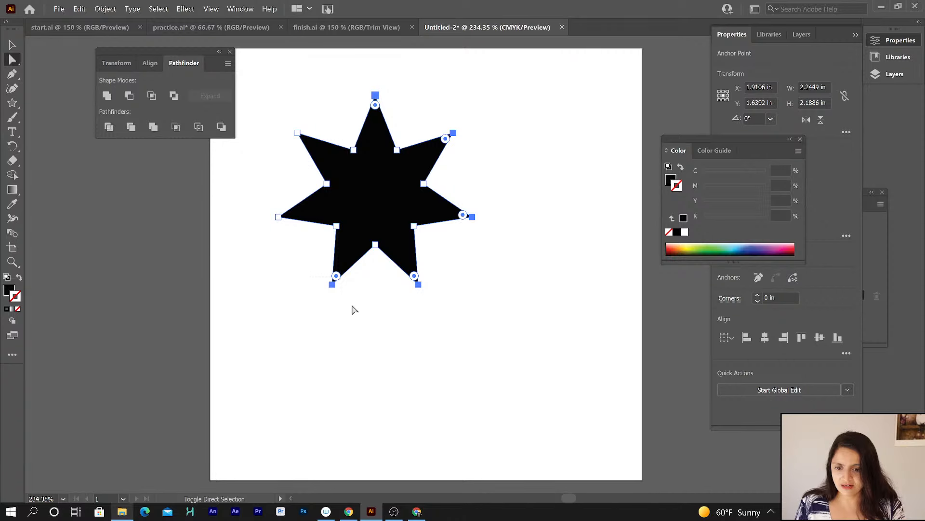
drag(265, 214, 291, 239)
drag(287, 113, 319, 145)
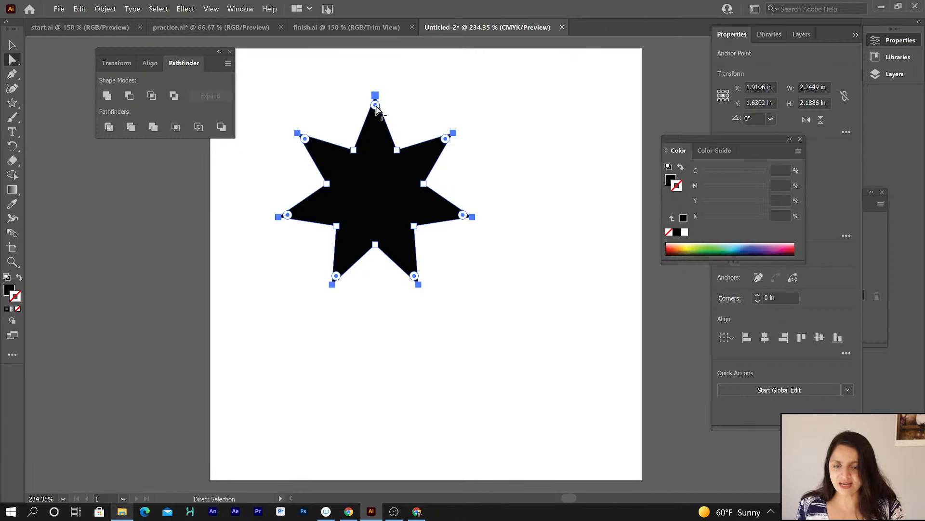
drag(375, 105, 375, 125)
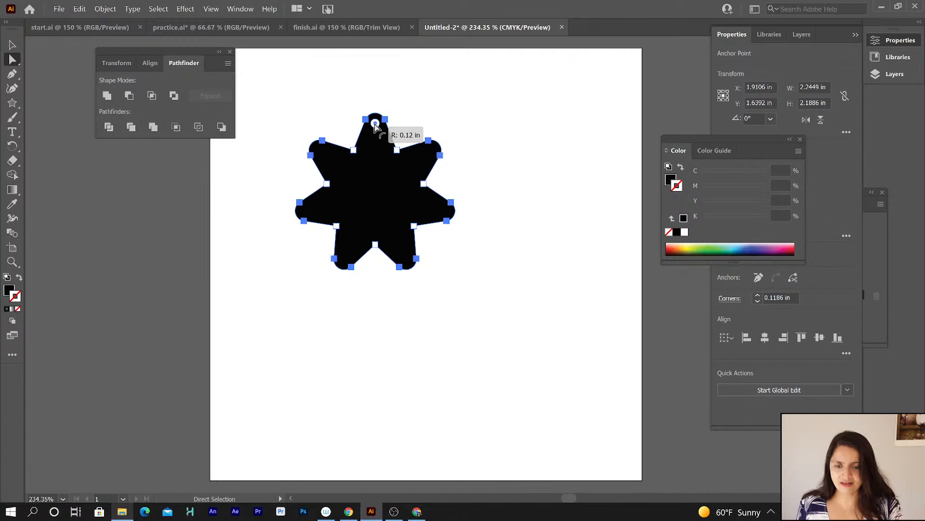
drag(376, 124, 375, 124)
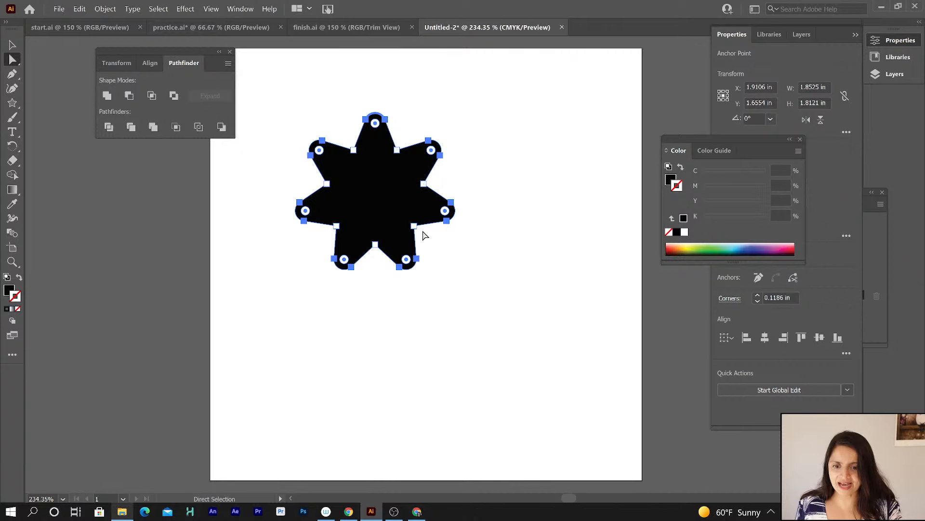
Select the star's seven inner anchor points and pull them toward the center with Free Transform to form an asterisk.
click(354, 151)
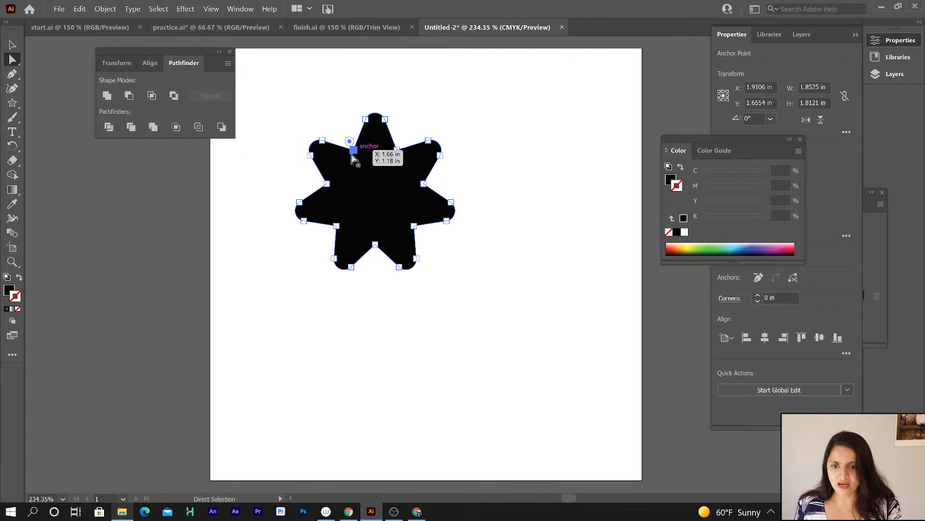
shift+click(326, 184)
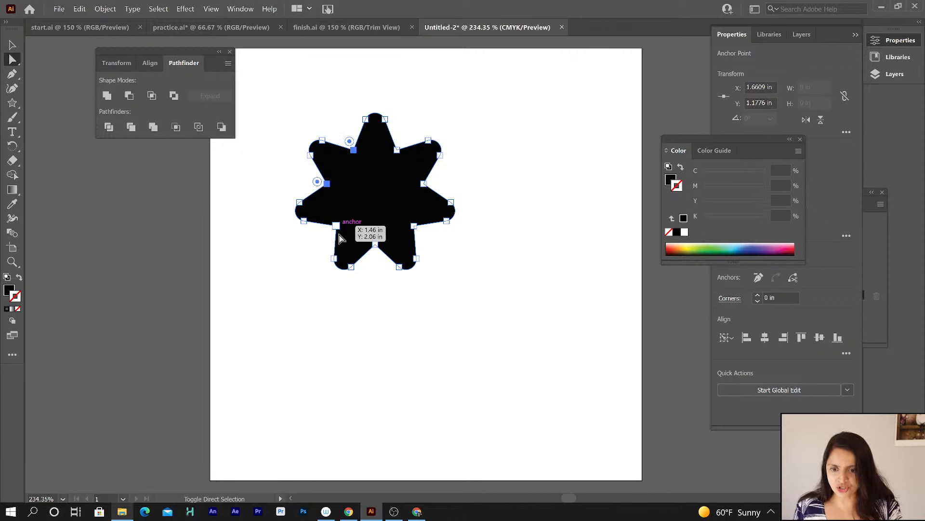
shift+click(336, 225)
shift+click(375, 244)
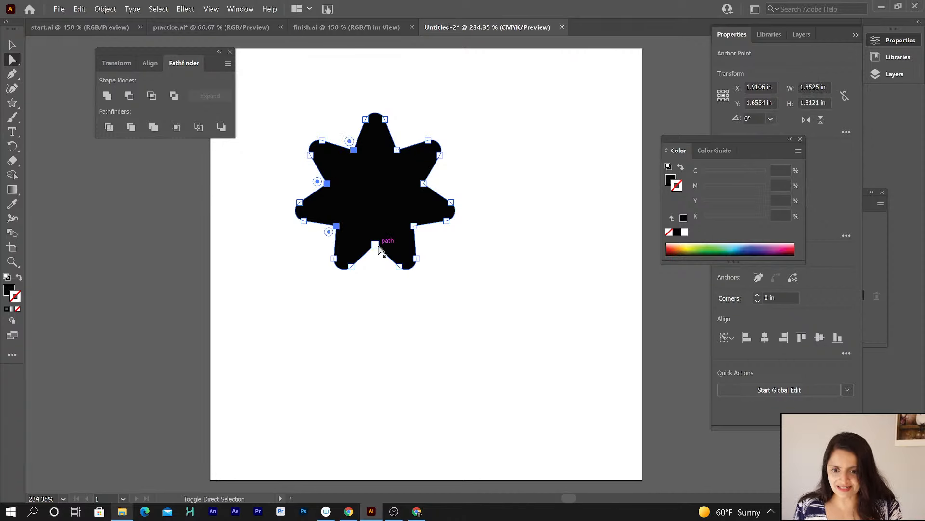
shift+click(414, 225)
shift+click(397, 150)
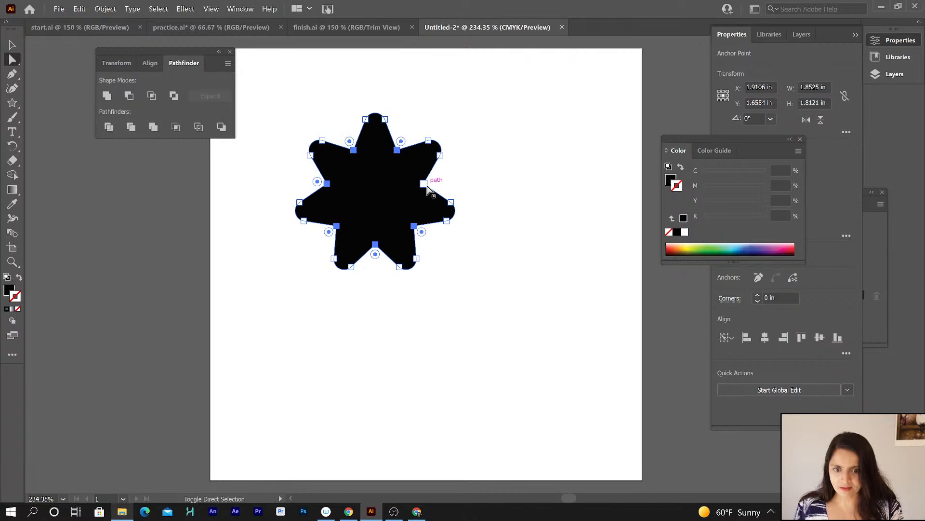
shift+click(424, 183)
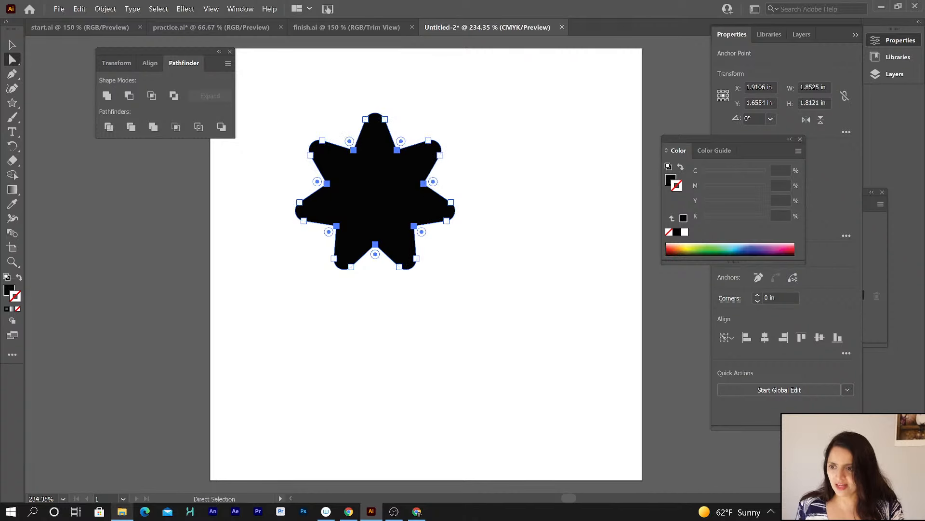
click(12, 145)
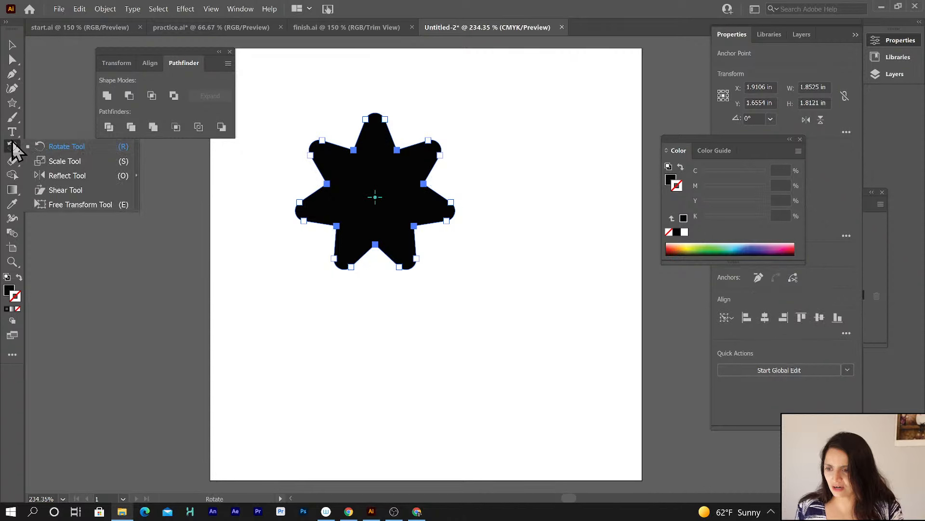
click(93, 203)
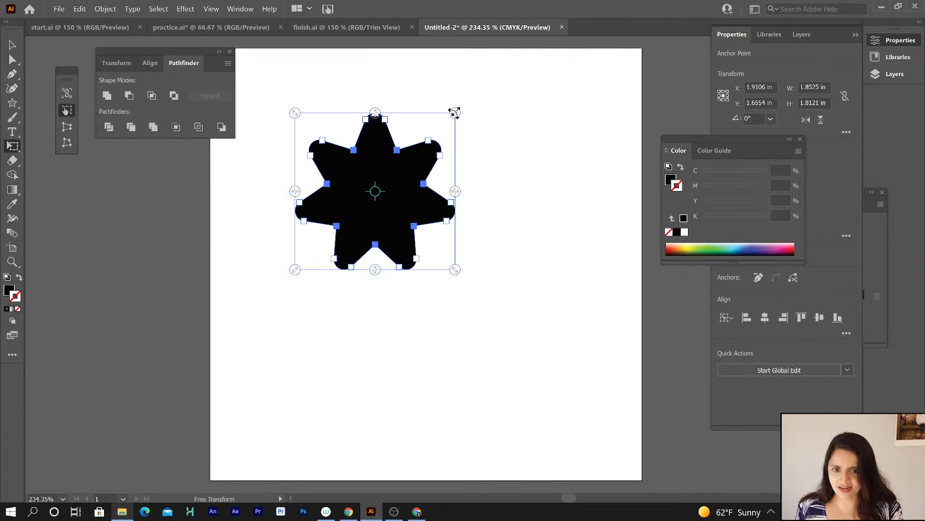
drag(455, 112, 371, 172)
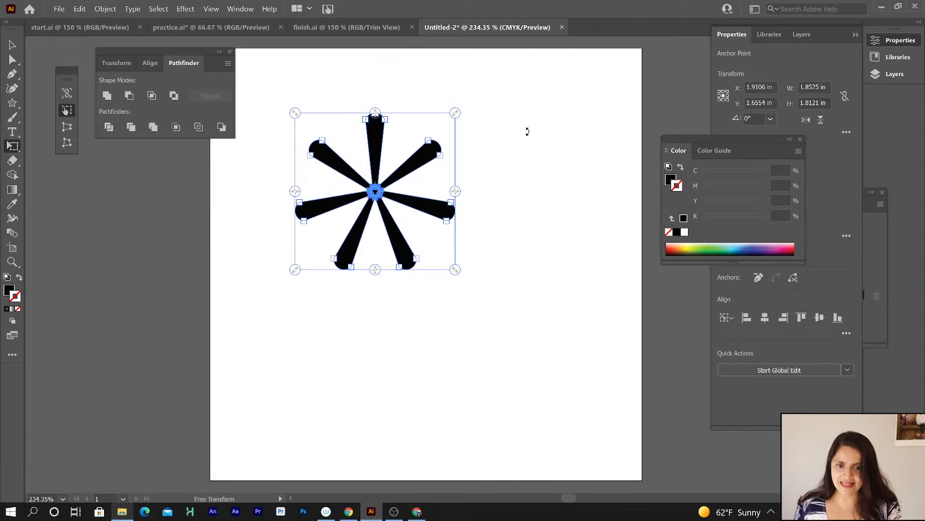
click(10, 43)
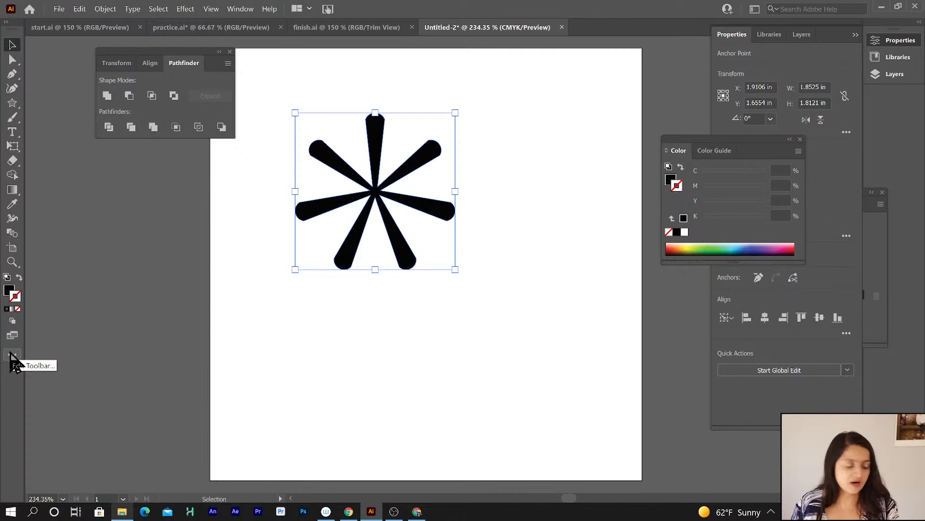
click(12, 356)
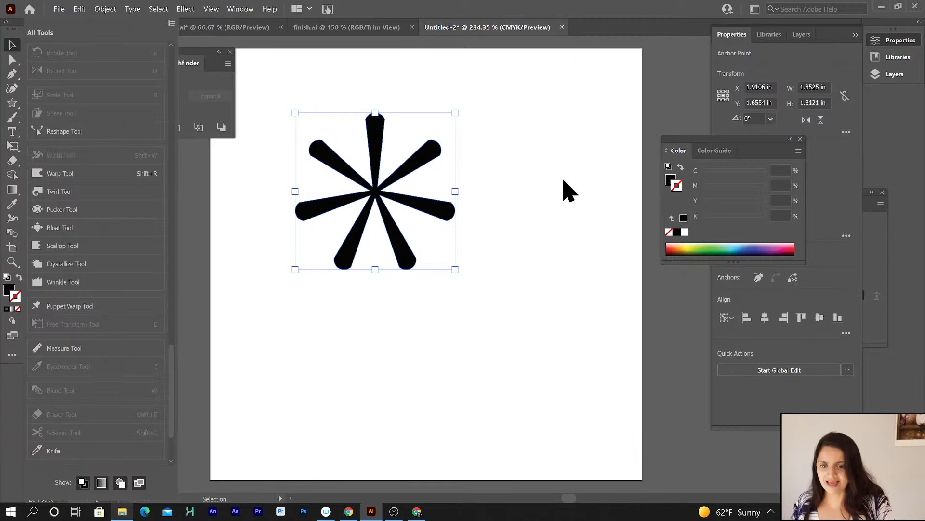
click(510, 197)
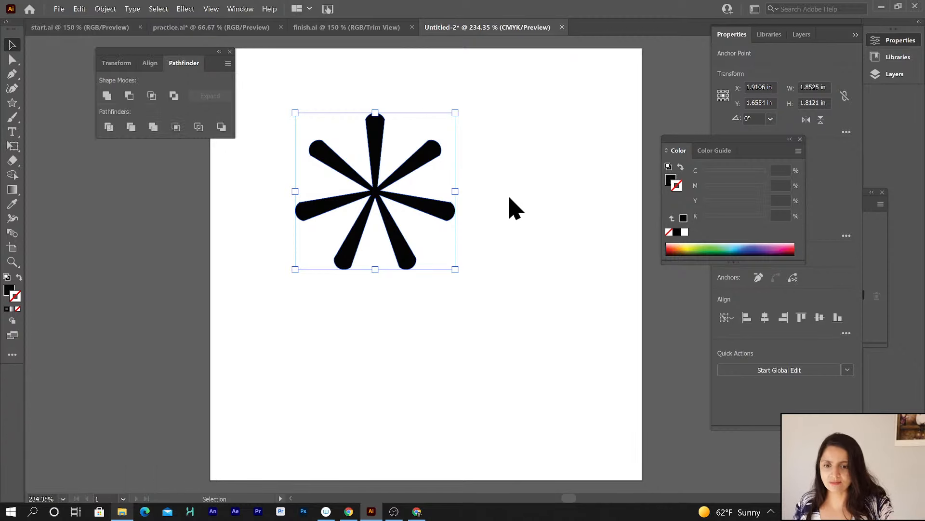
Delete the asterisk shape from the artboard.
click(377, 194)
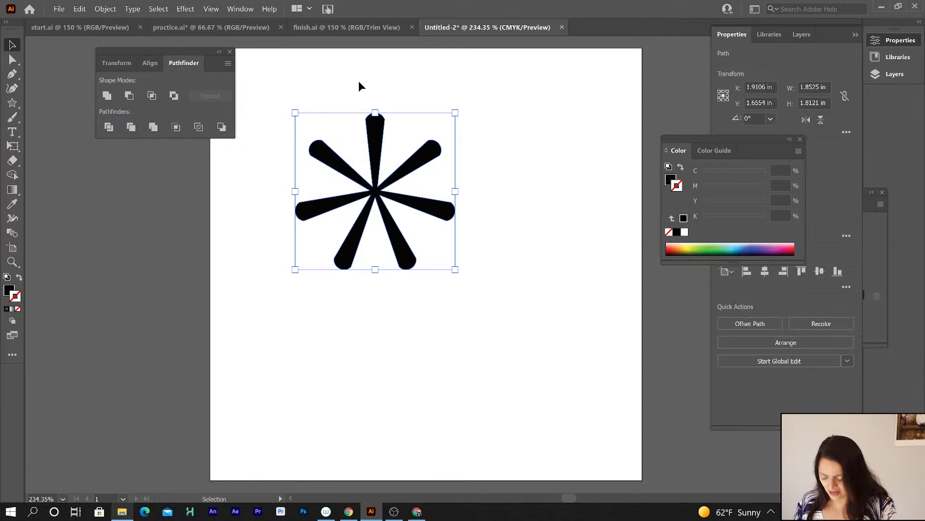
key(a)
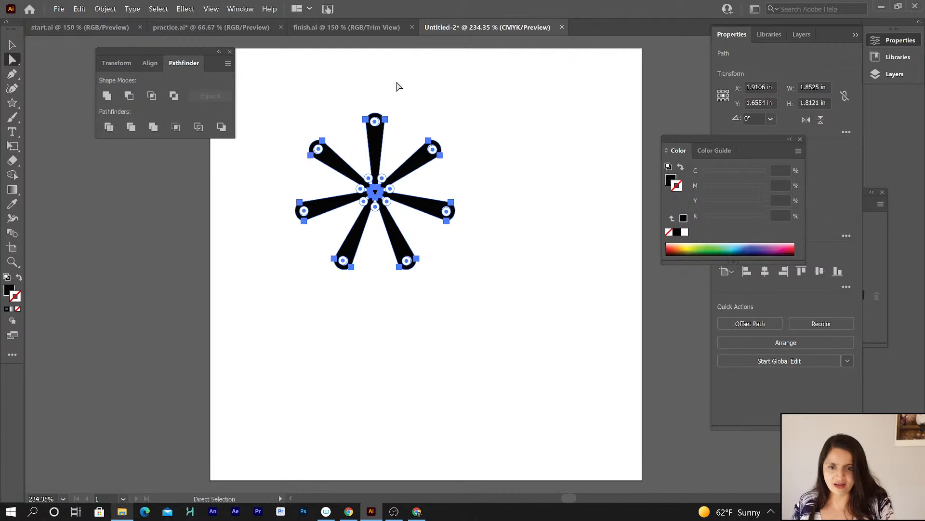
click(12, 44)
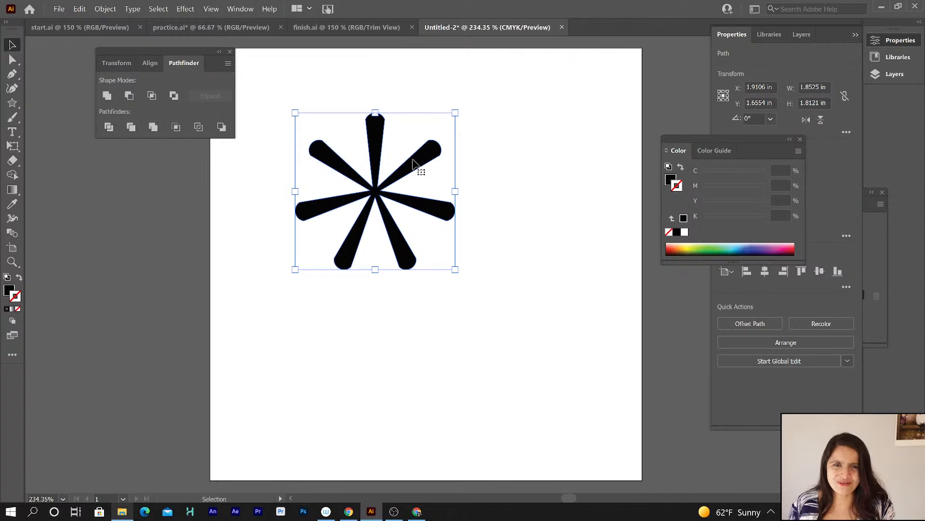
key(Delete)
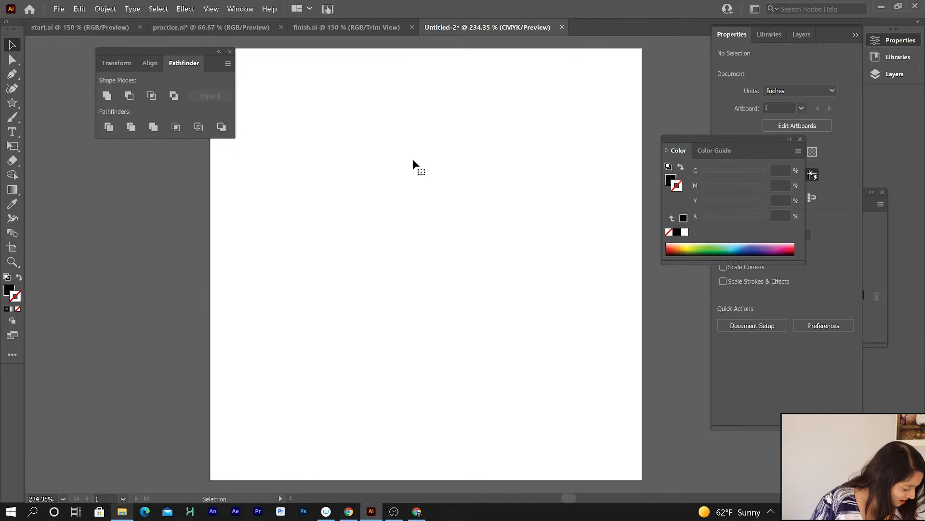
key(ctrl+z)
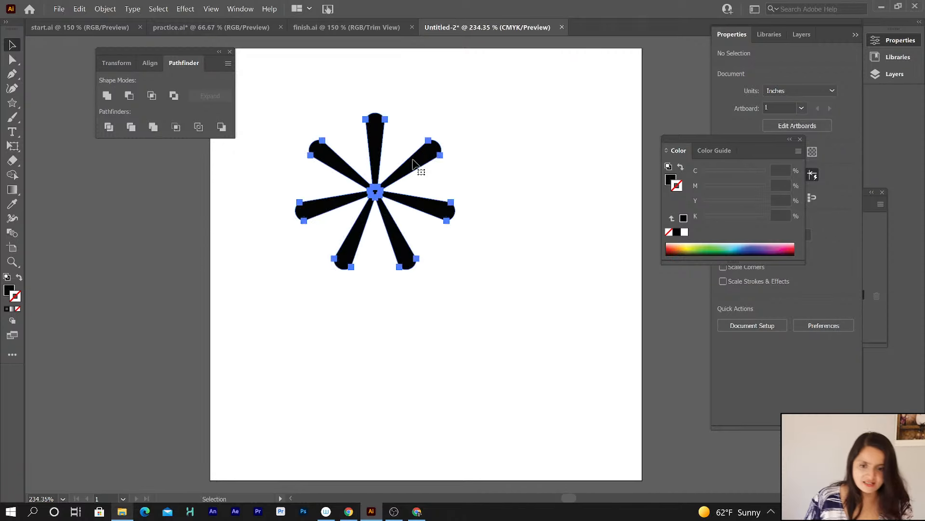
click(454, 154)
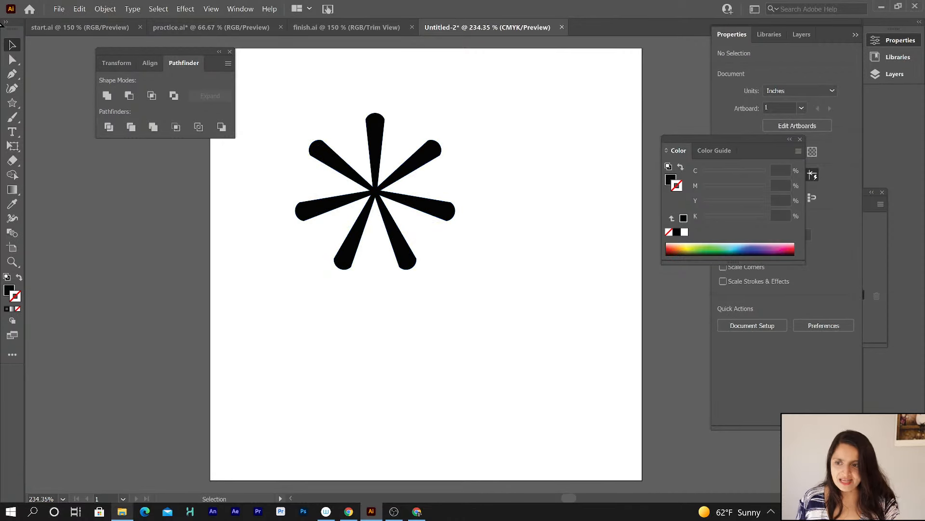
click(421, 158)
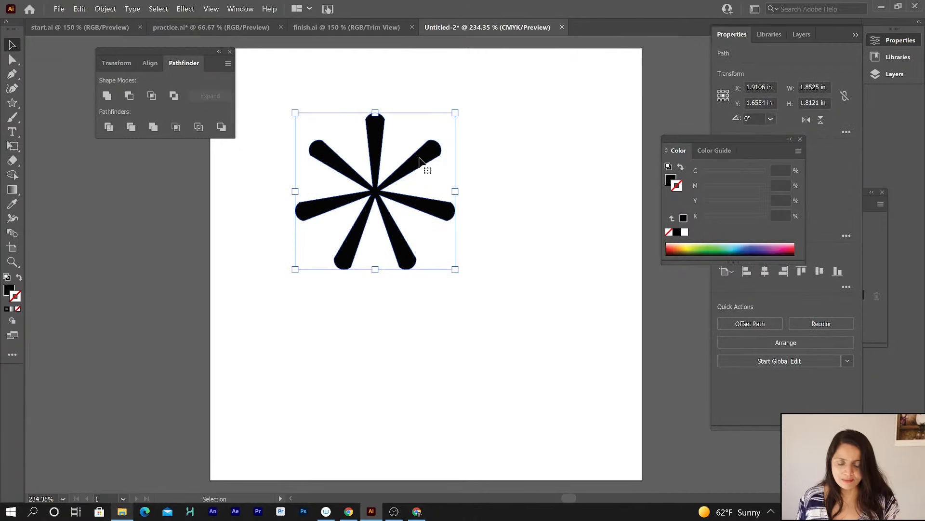
key(Delete)
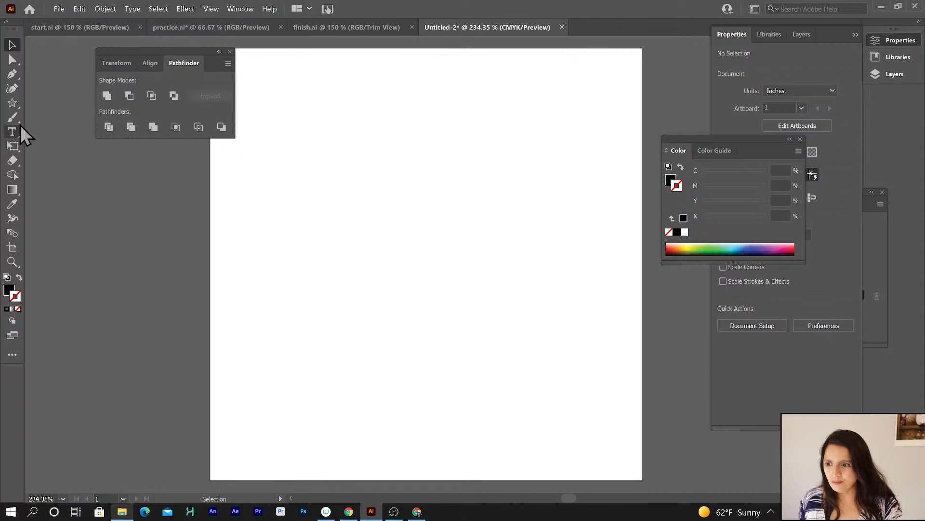
Draw a square about 1.5 x 1.5 in with the Rectangle tool in the upper middle of the artboard.
drag(16, 104, 53, 99)
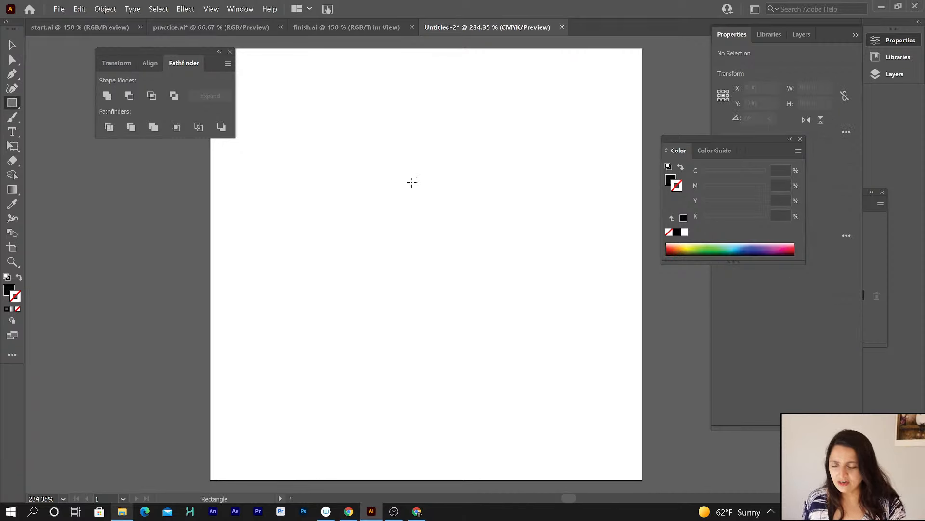
drag(333, 155, 463, 285)
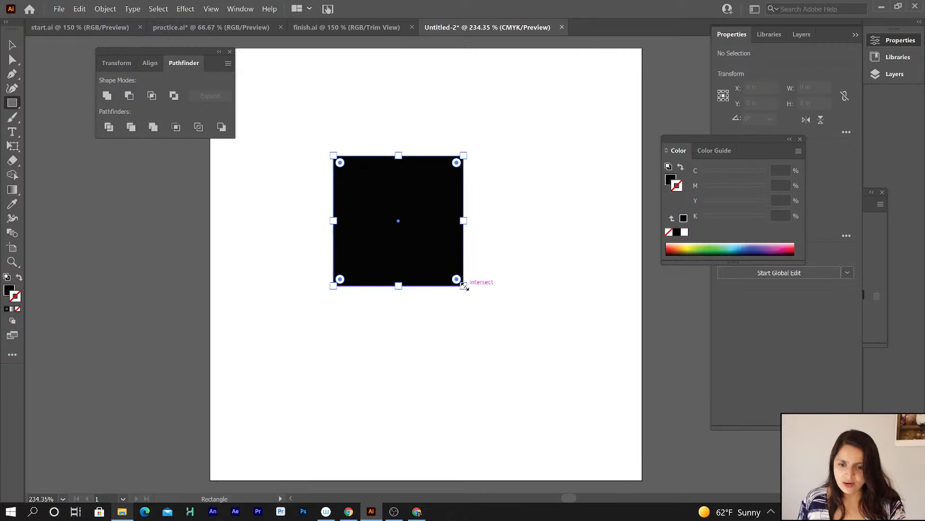
click(236, 10)
mouse_move(211, 9)
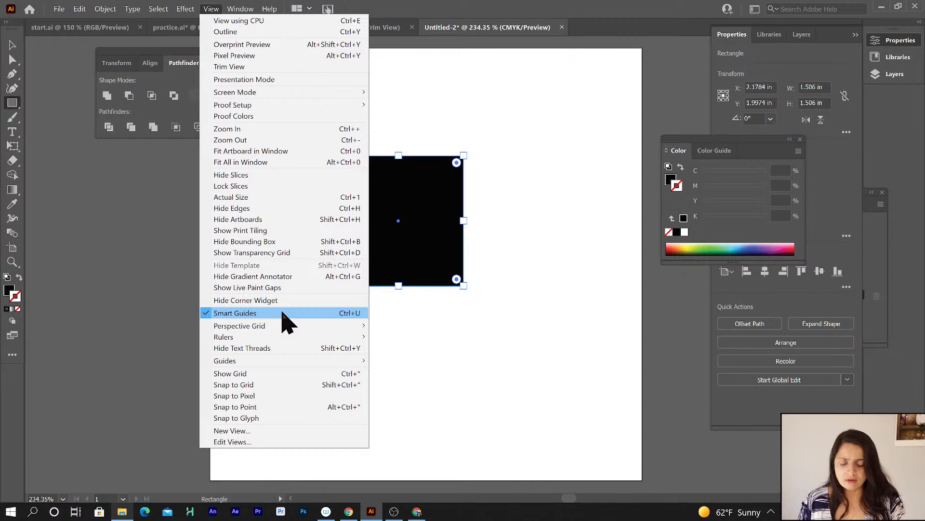
click(211, 9)
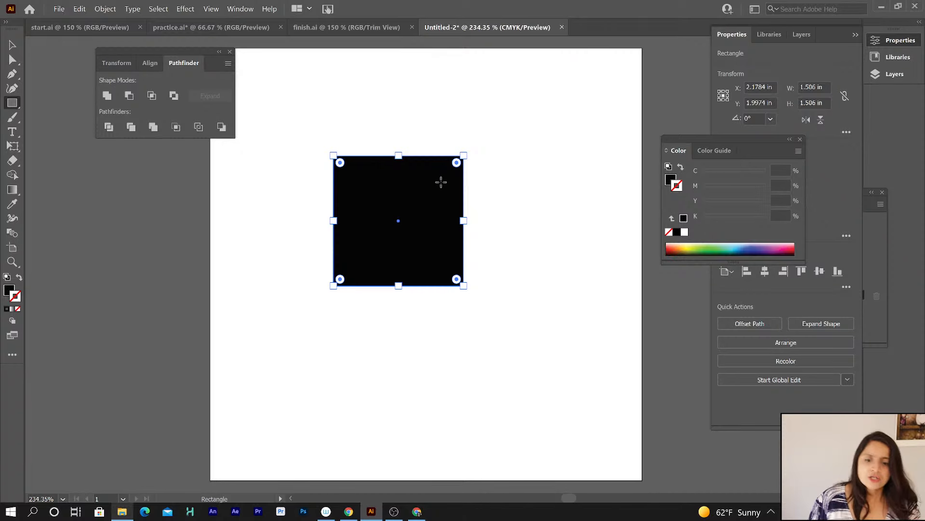
Draw two more overlapping rectangles, one below and one to the right of the first square.
drag(563, 299, 407, 433)
drag(526, 188, 424, 312)
Show the contents of Layer 1 to examine the stacked rectangles.
click(802, 34)
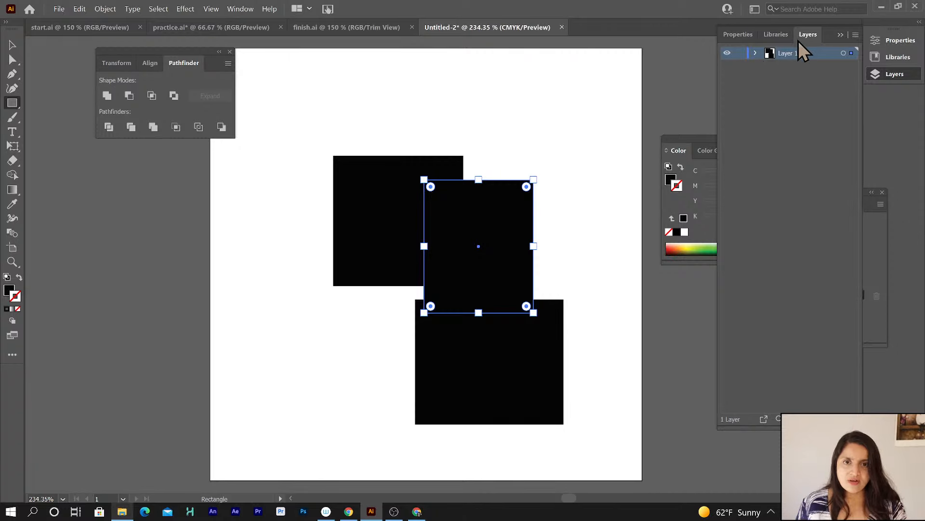
click(755, 53)
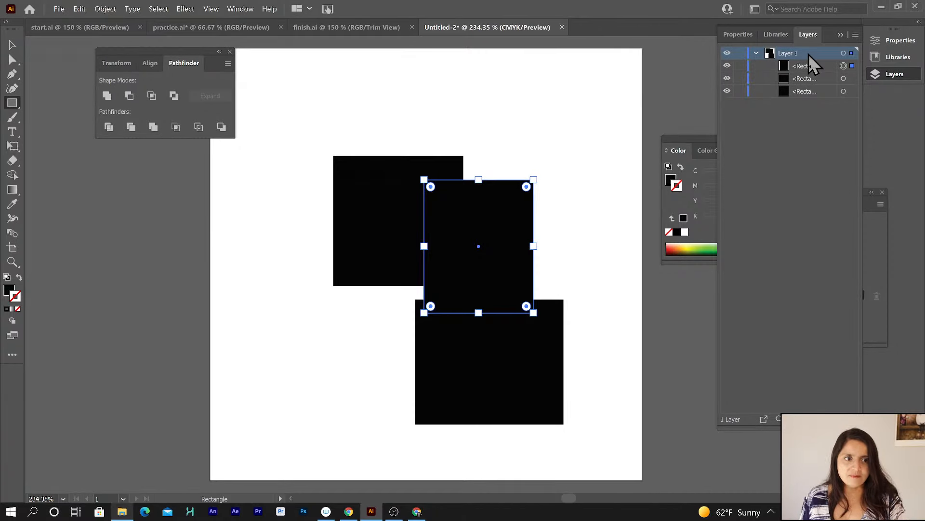
click(756, 54)
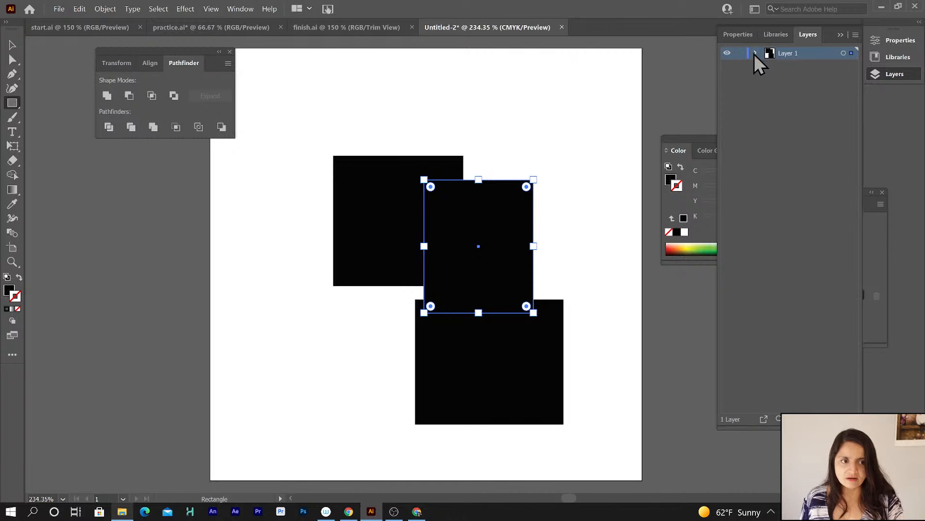
click(756, 53)
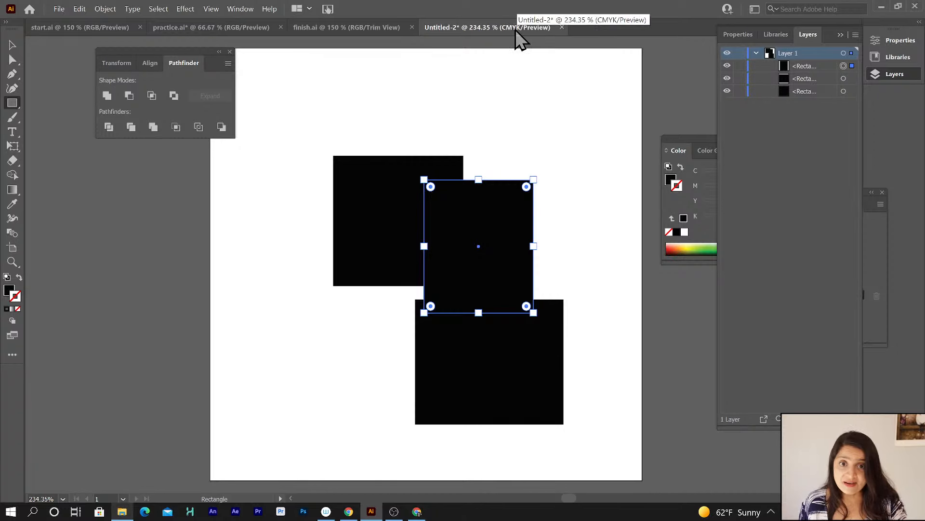
click(111, 11)
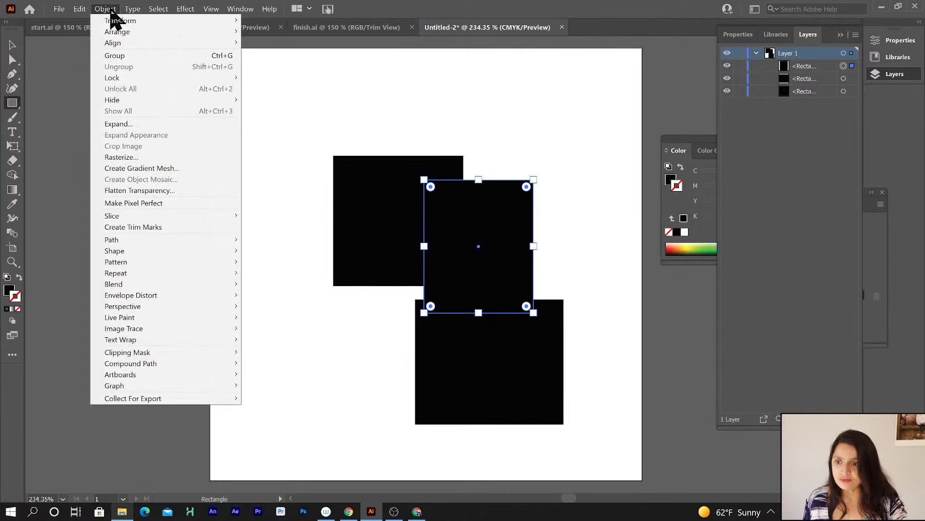
mouse_move(63, 10)
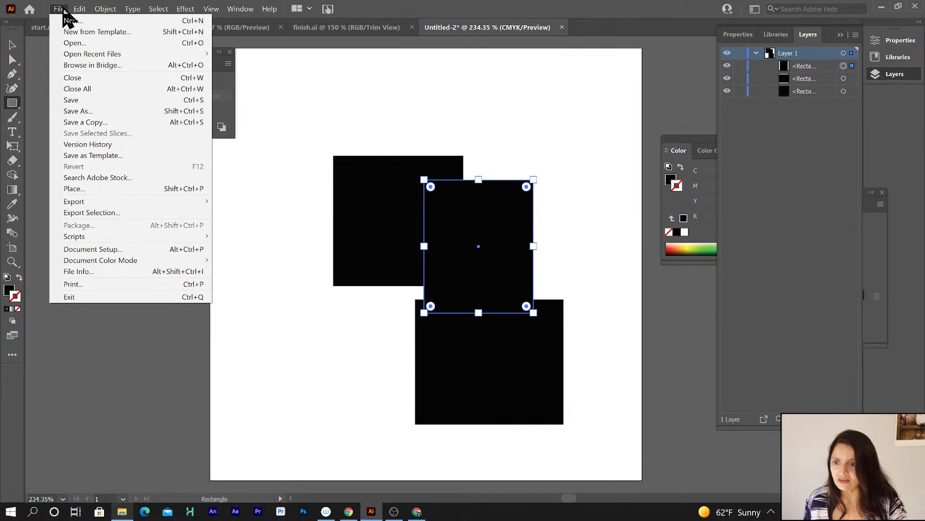
mouse_move(107, 261)
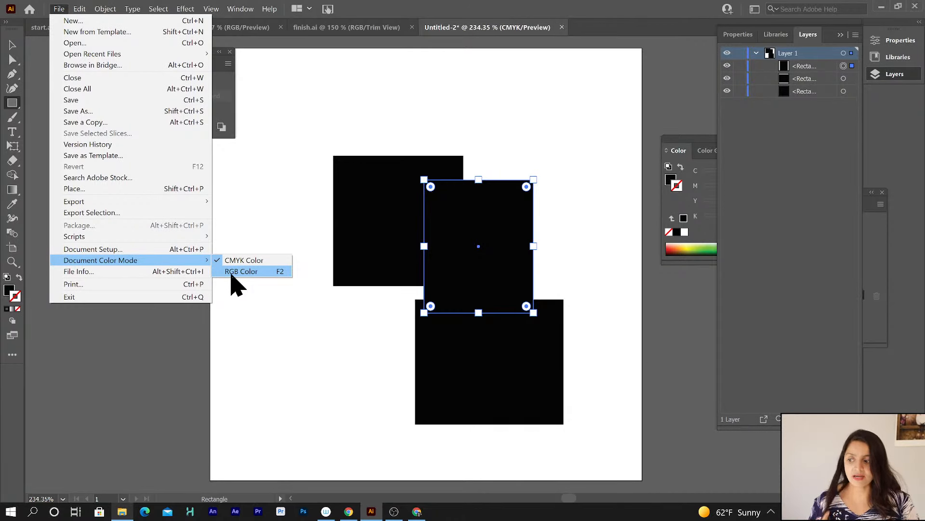
click(266, 227)
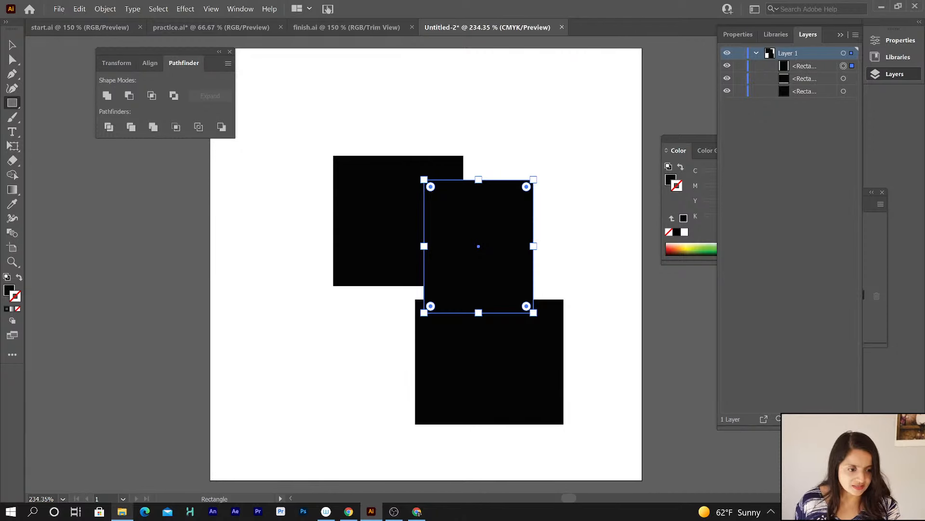
Create a new layer and draw two rectangles on it near the top left and top right, then deselect.
drag(827, 429, 826, 368)
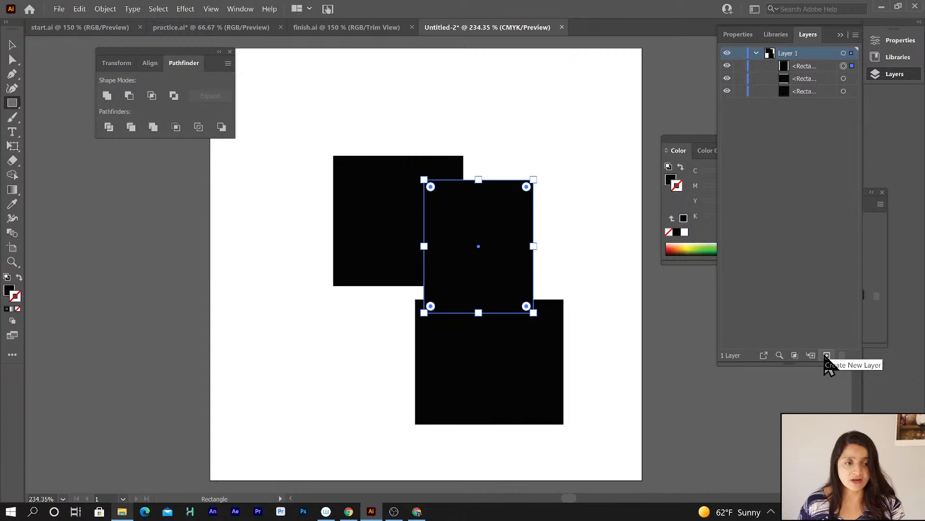
click(826, 356)
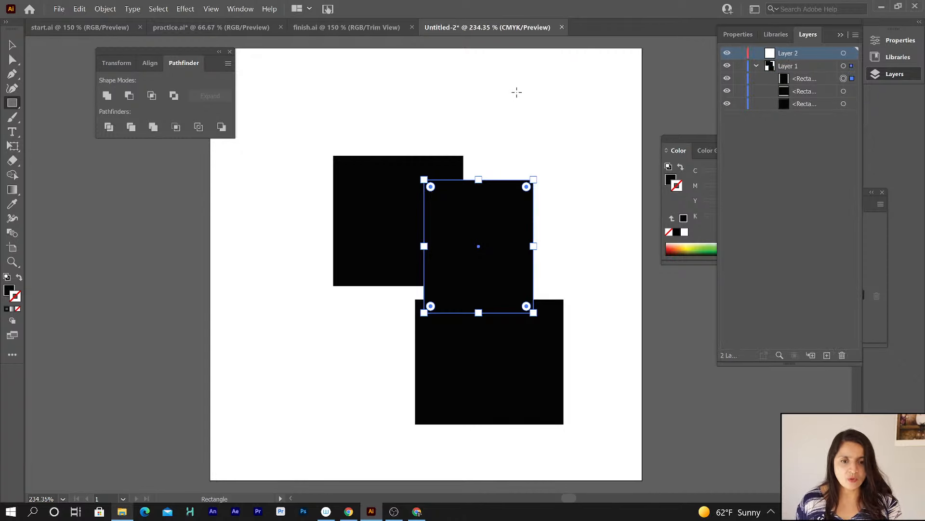
drag(495, 70, 592, 229)
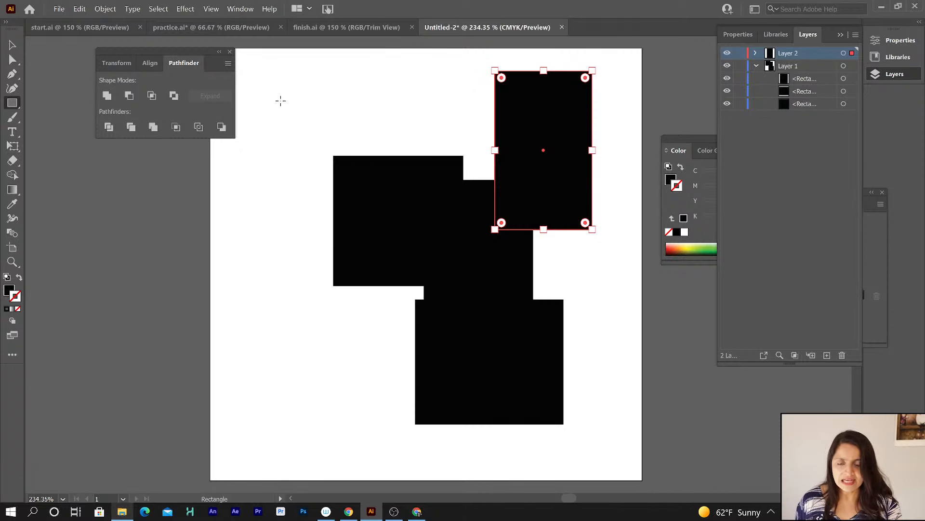
drag(280, 100, 380, 231)
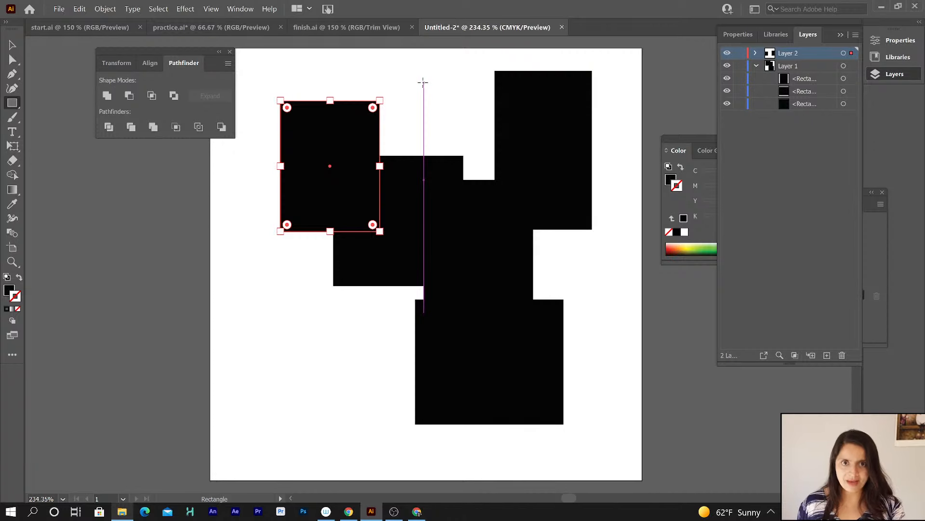
key(ctrl+shift+a)
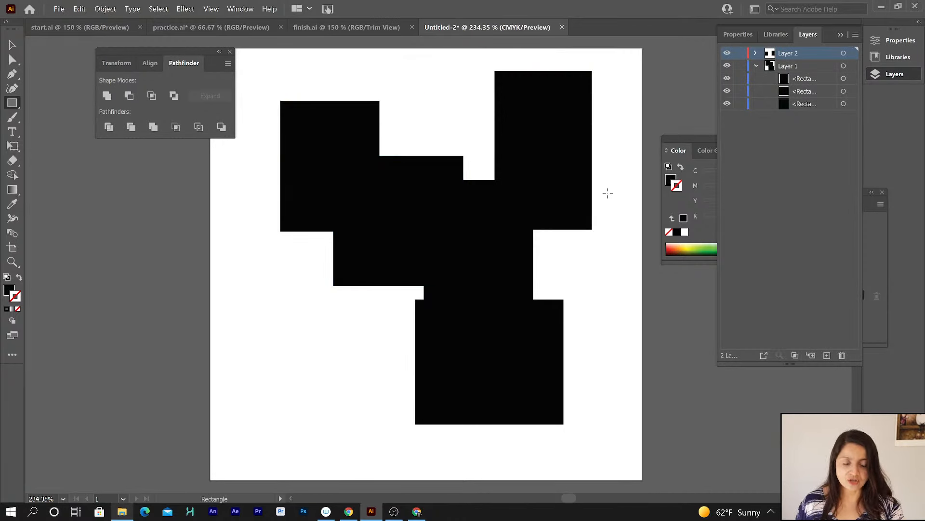
Move the two rectangles from Layer 2 into Layer 1.
click(755, 53)
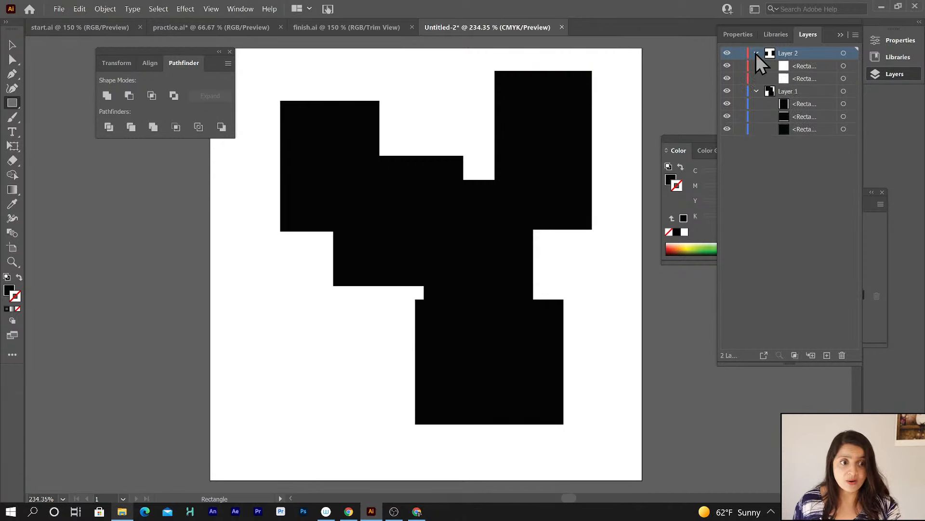
click(811, 68)
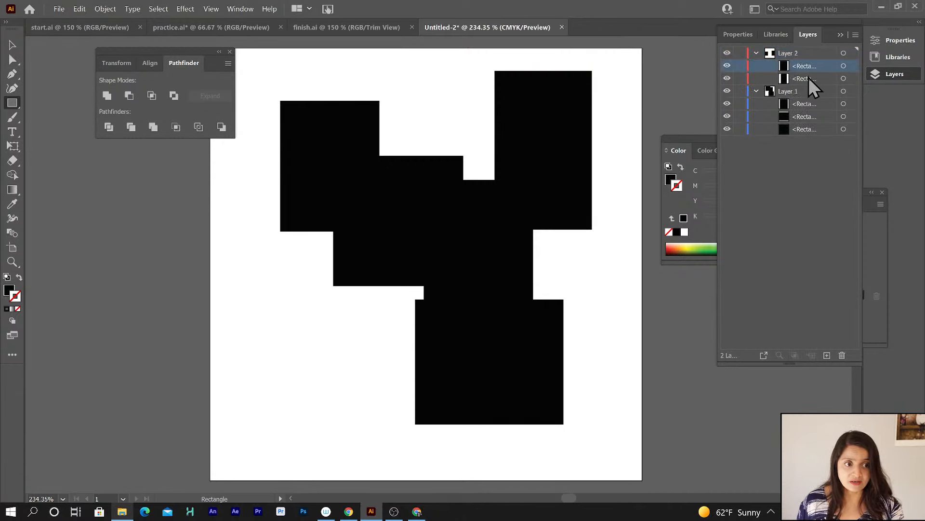
shift+click(809, 79)
drag(806, 80, 803, 100)
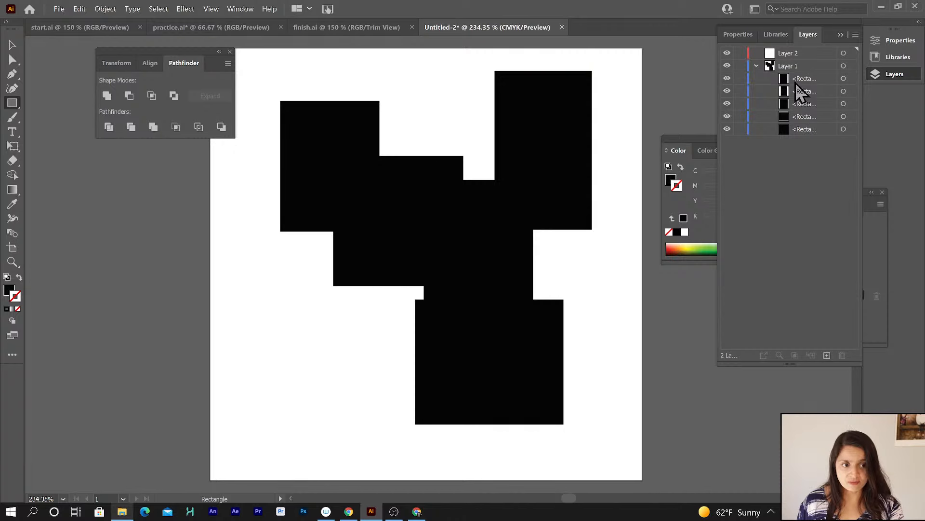
Select the first square and fill it with a red color.
click(12, 45)
drag(427, 204, 347, 179)
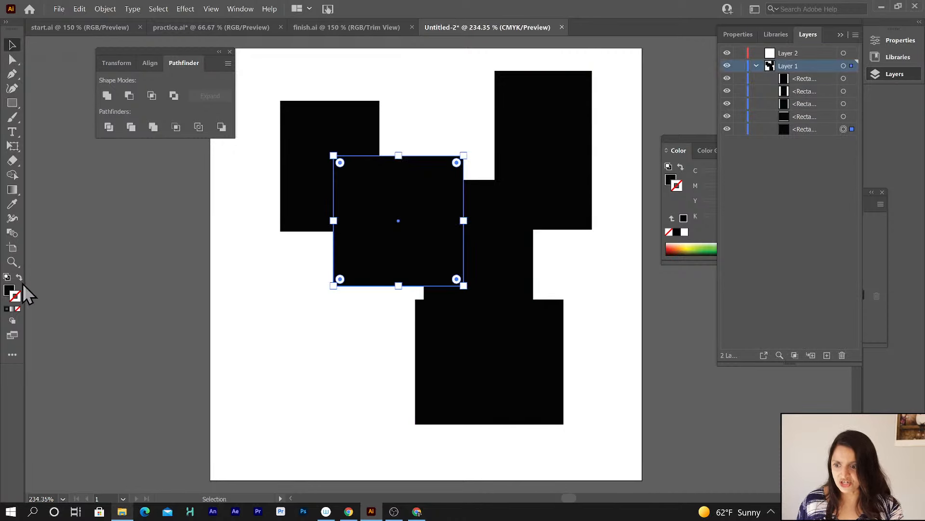
double_click(8, 291)
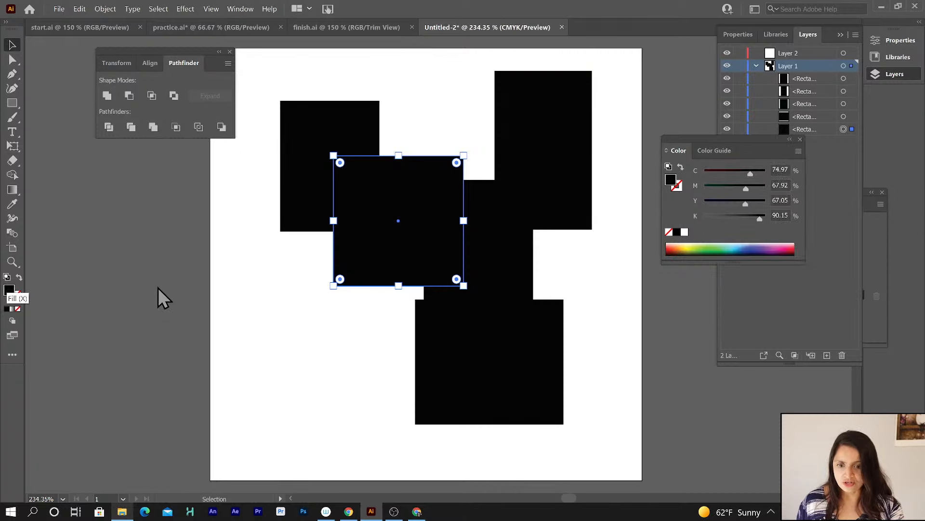
click(380, 211)
Fill the center rectangle blue and the bottom rectangle yellow-green from the CMYK spectrum.
click(583, 180)
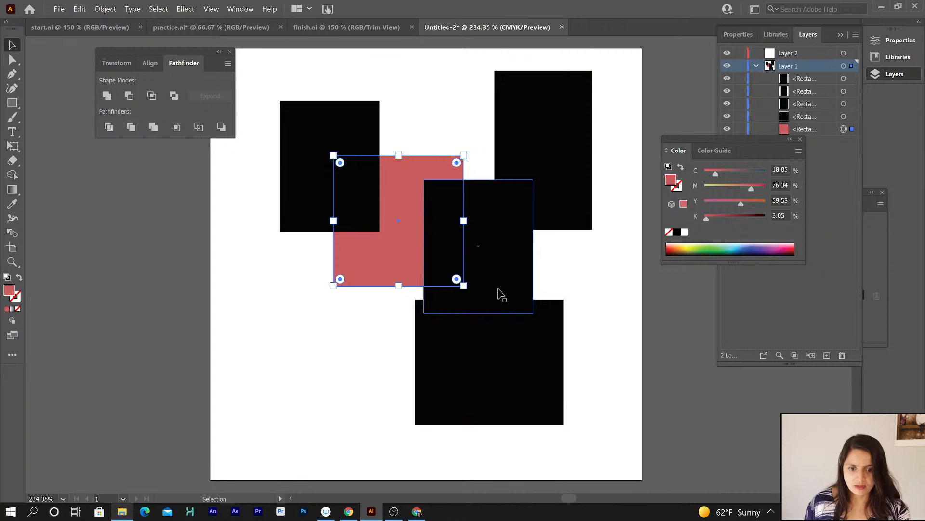
click(502, 282)
click(752, 248)
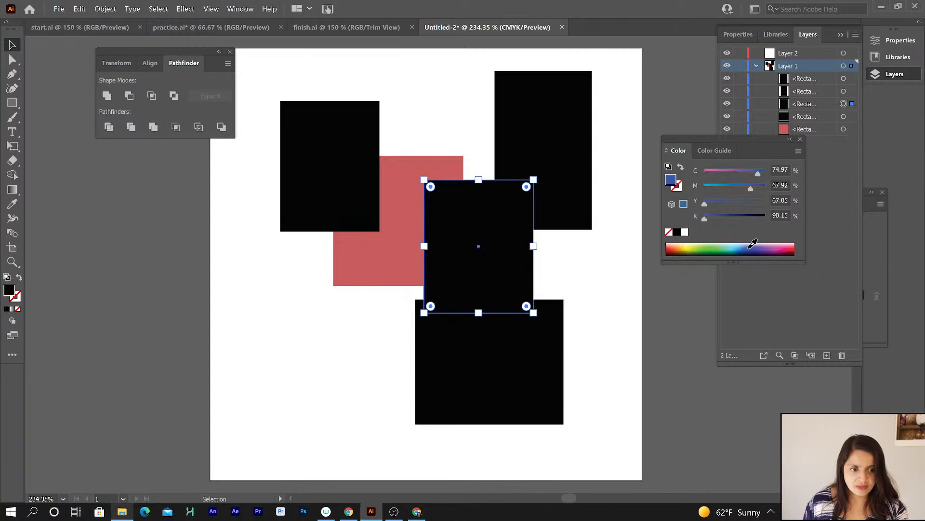
click(459, 355)
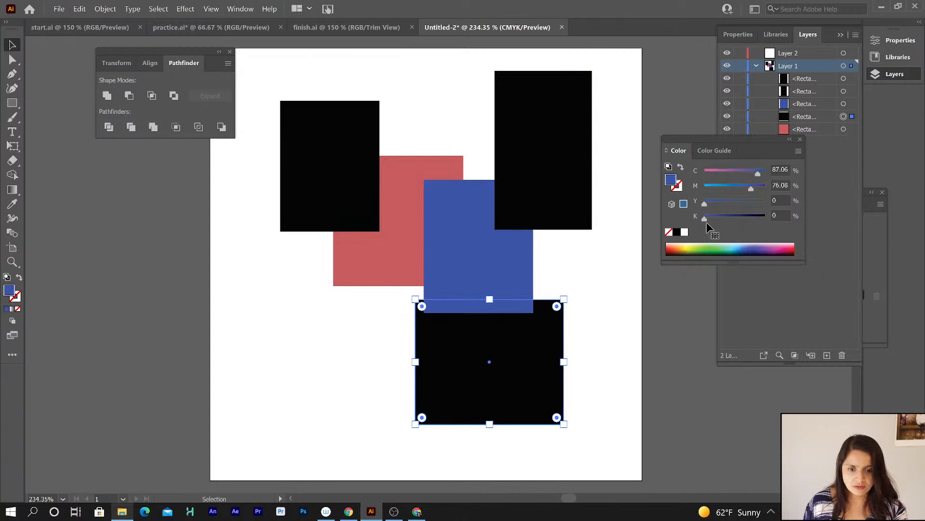
click(694, 247)
Fill the top-right rectangle pink and the top-left rectangle orange, then deselect.
click(560, 188)
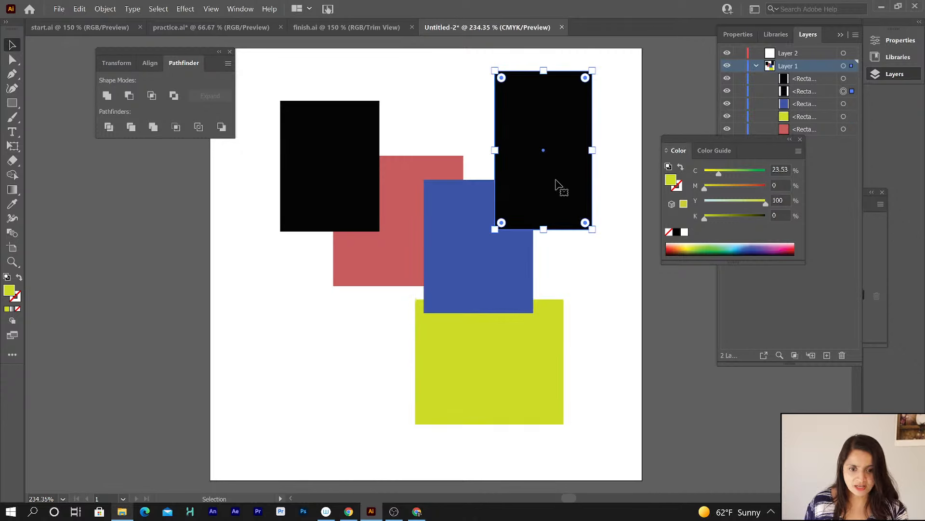
click(775, 246)
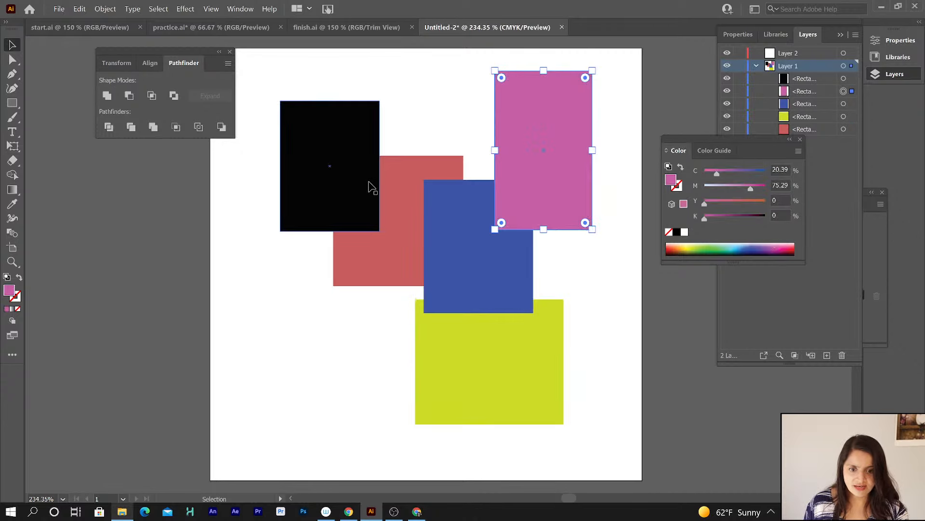
click(364, 186)
click(679, 248)
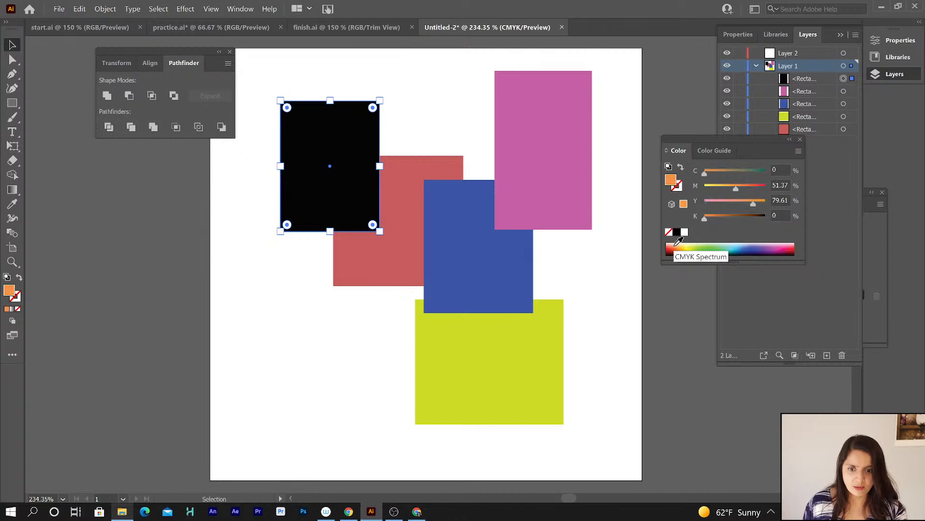
click(578, 266)
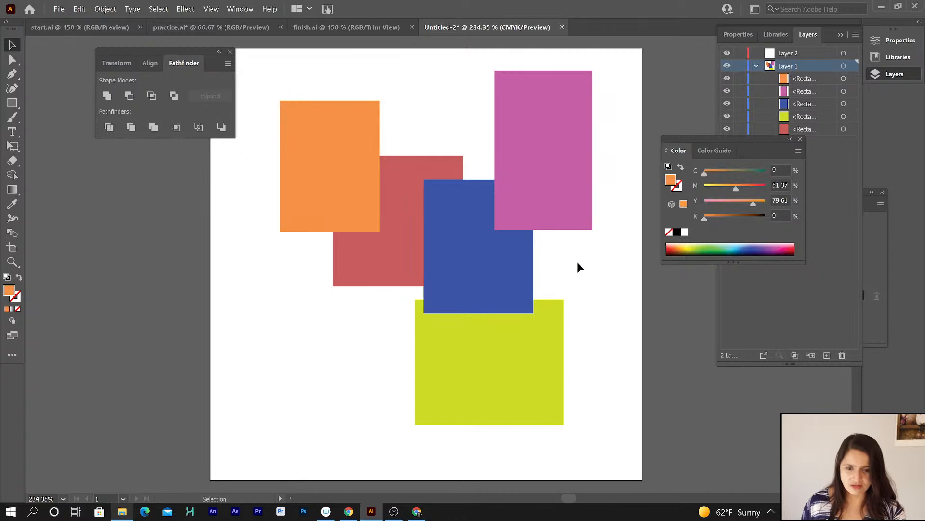
Move the blue rectangle above the pink rectangle in the stacking order.
drag(747, 139, 746, 194)
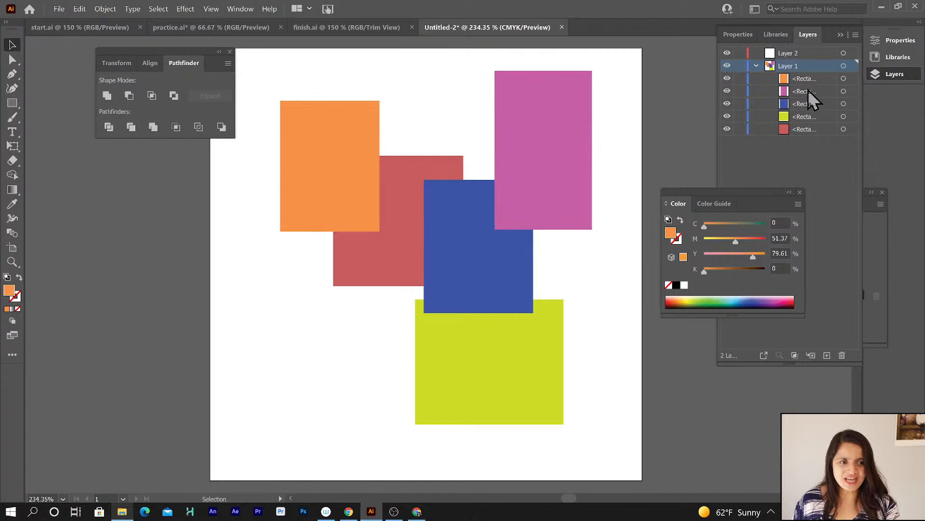
drag(811, 94, 806, 111)
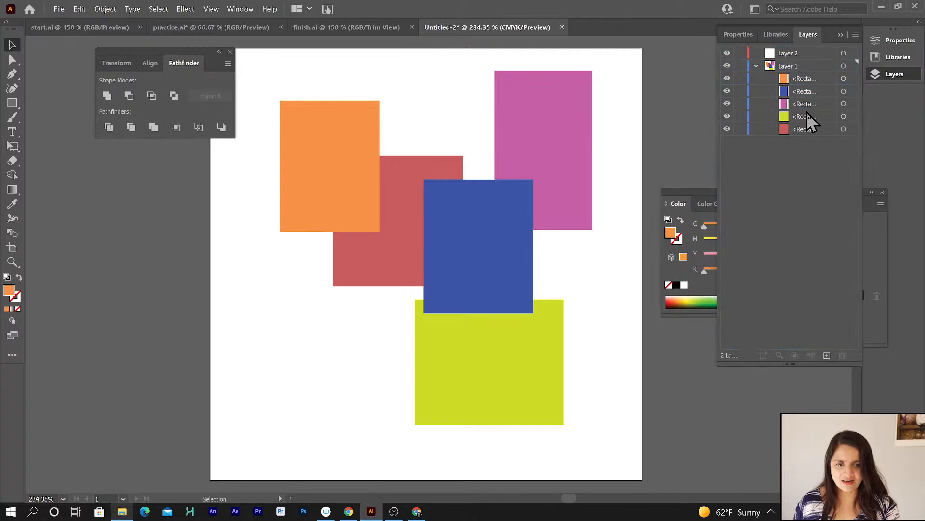
Send the blue rectangle to the back of the stacking order.
click(812, 94)
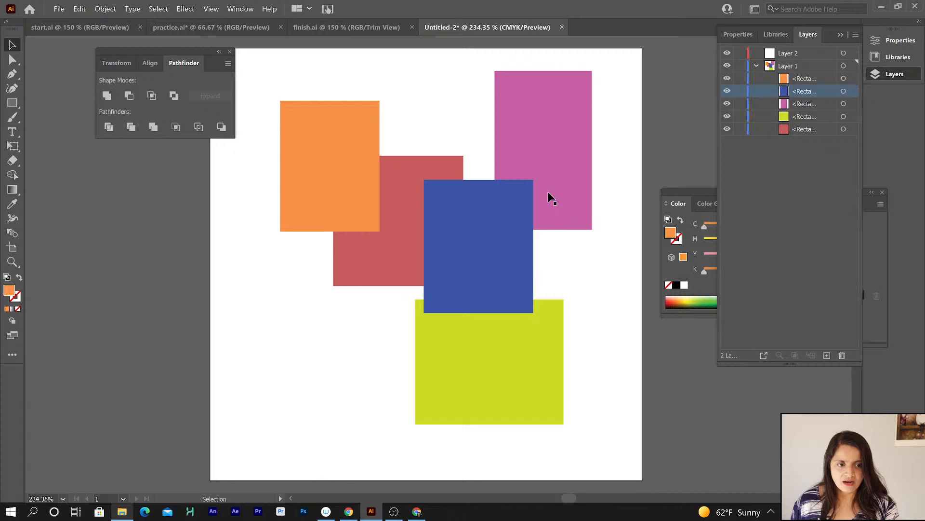
right_click(468, 223)
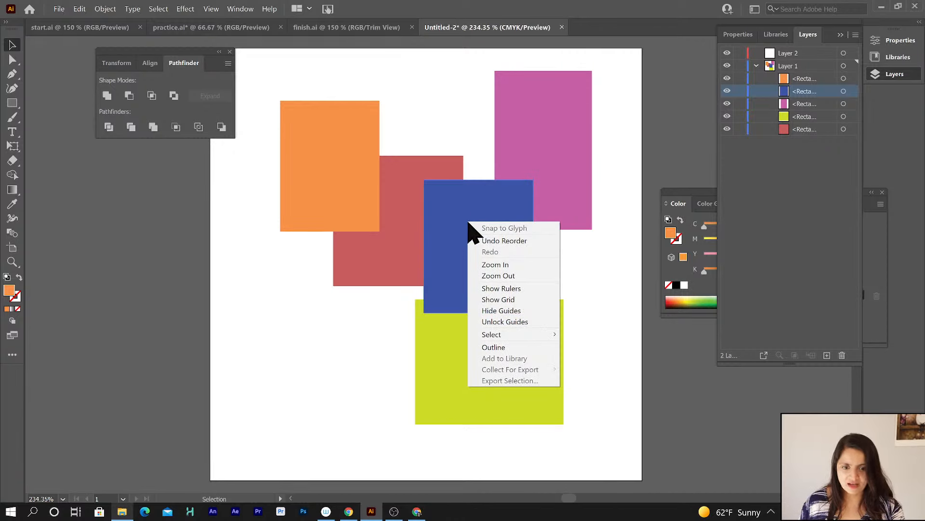
click(484, 198)
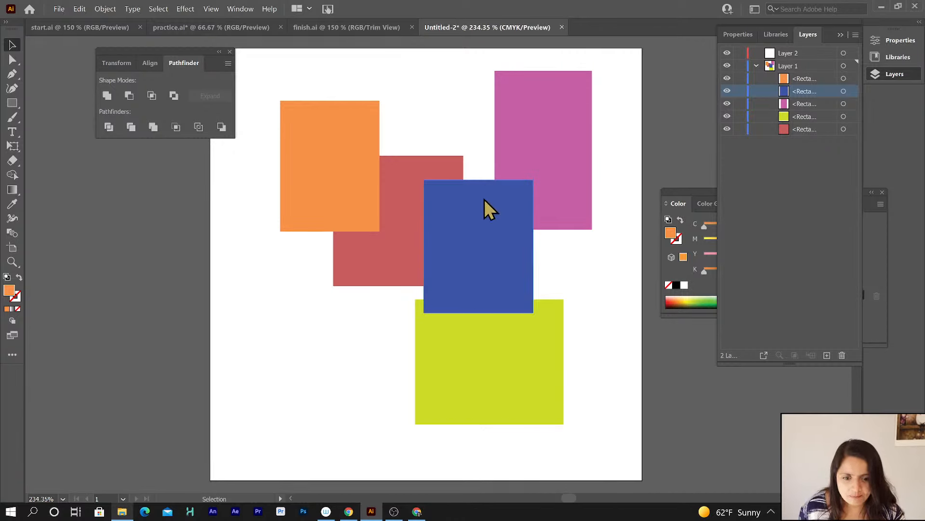
right_click(482, 229)
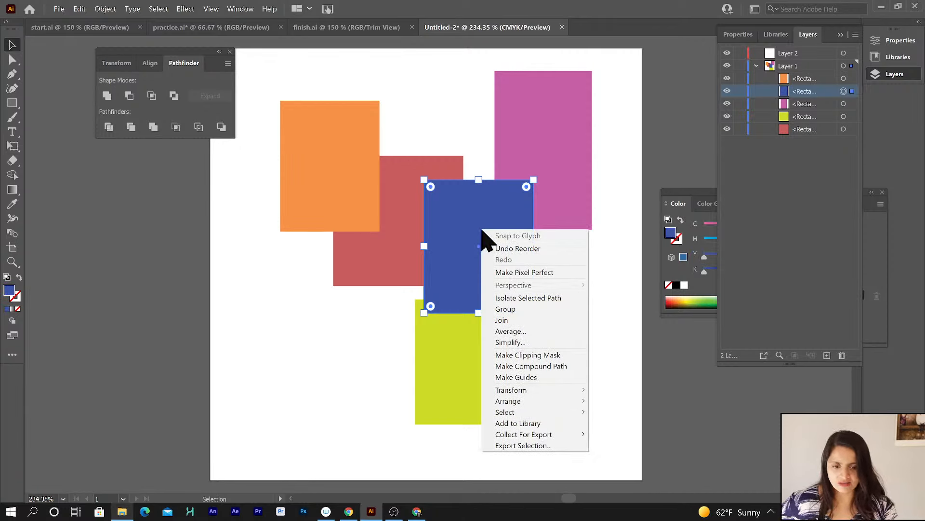
mouse_move(533, 400)
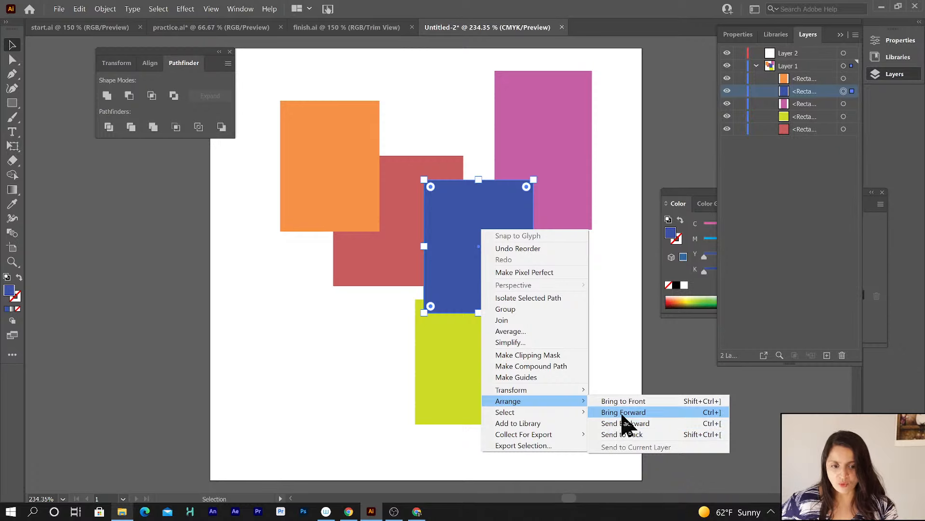
click(620, 436)
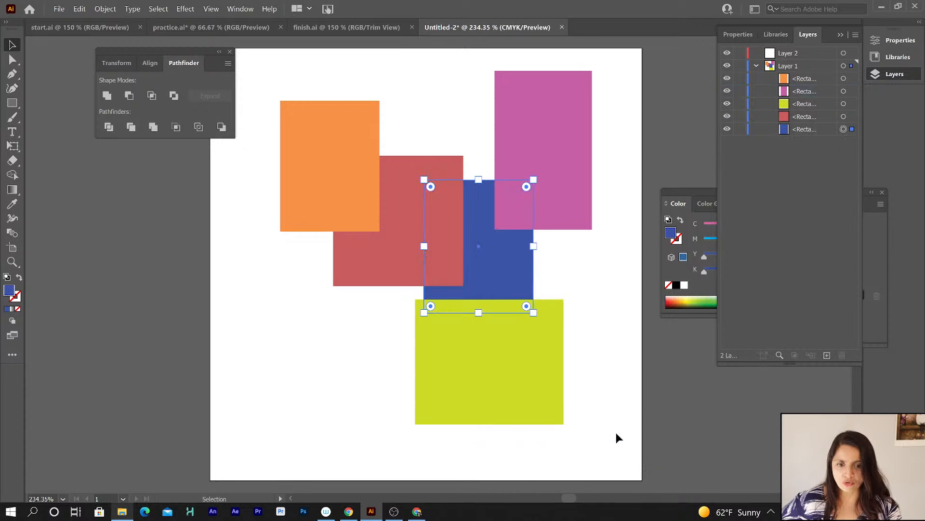
Bring the red square to the front so it overlaps all other rectangles.
right_click(380, 250)
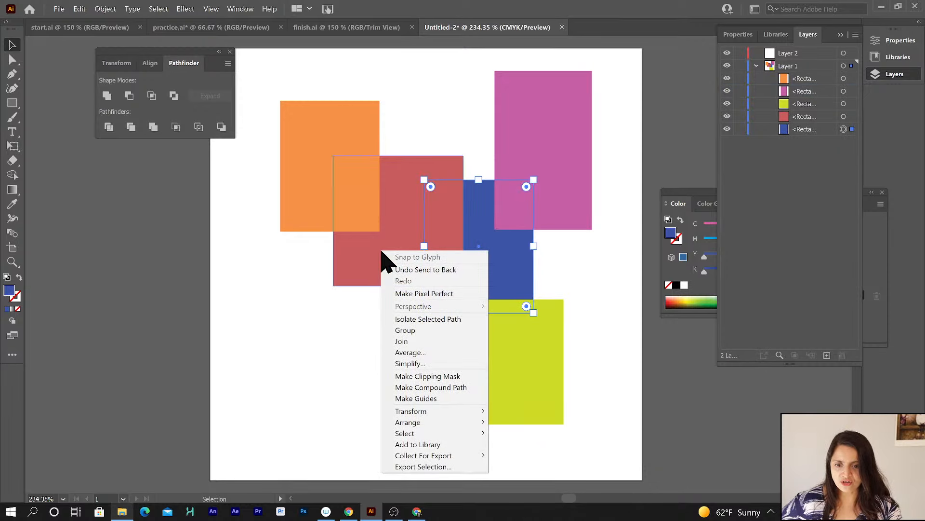
click(366, 259)
right_click(365, 258)
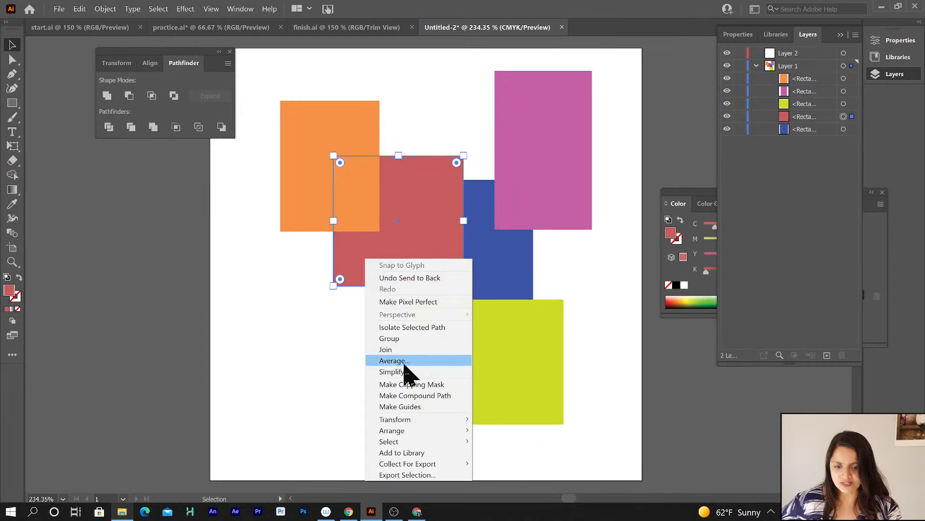
mouse_move(409, 434)
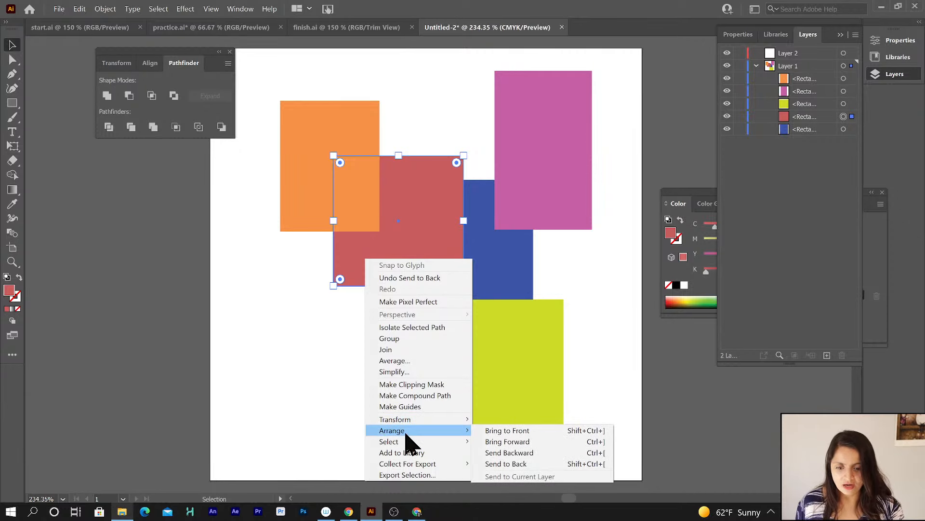
click(492, 431)
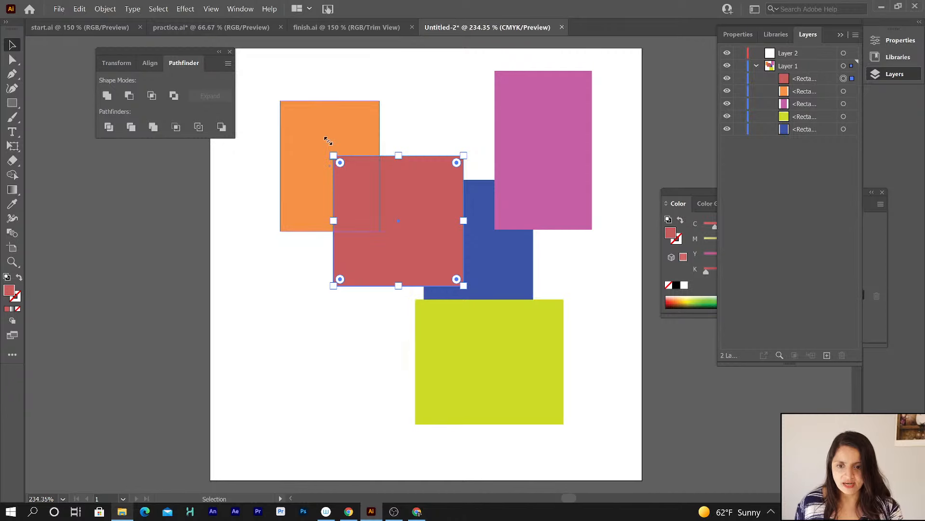
Move the yellow-green rectangle up and left so it overlaps the red and blue rectangles.
click(513, 379)
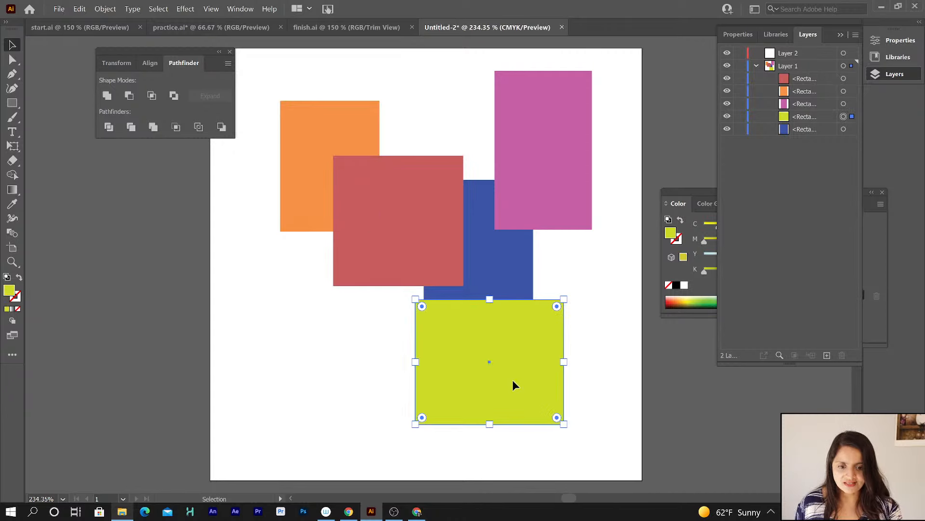
right_click(505, 357)
click(484, 381)
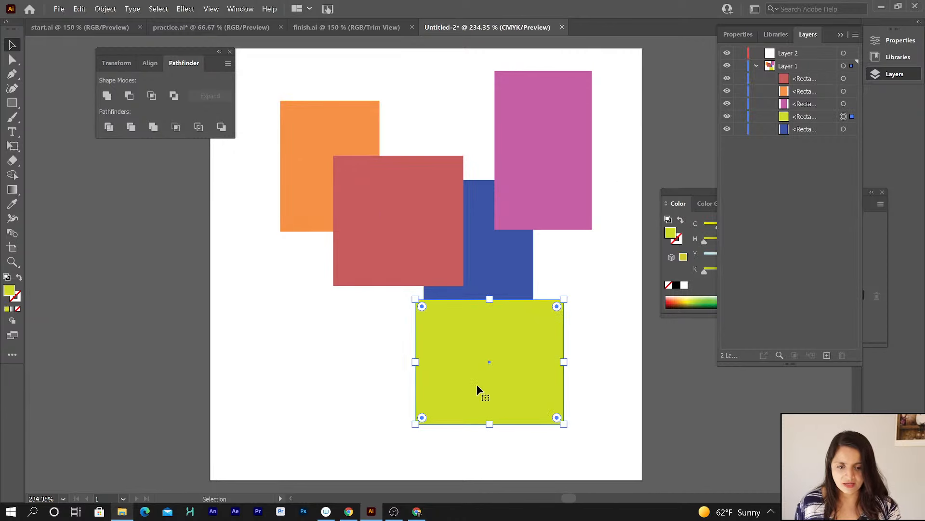
drag(477, 386, 428, 332)
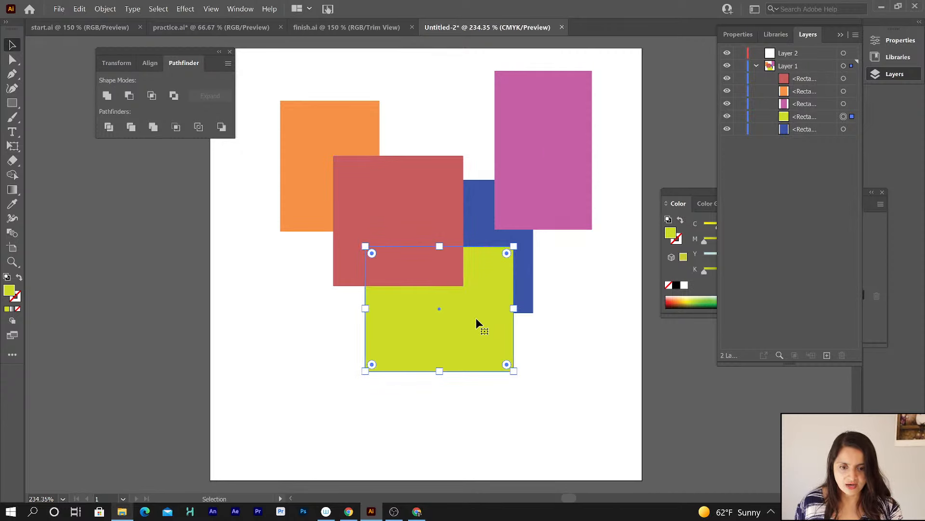
Send the yellow-green rectangle backward one level behind the blue rectangle, then deselect.
right_click(493, 333)
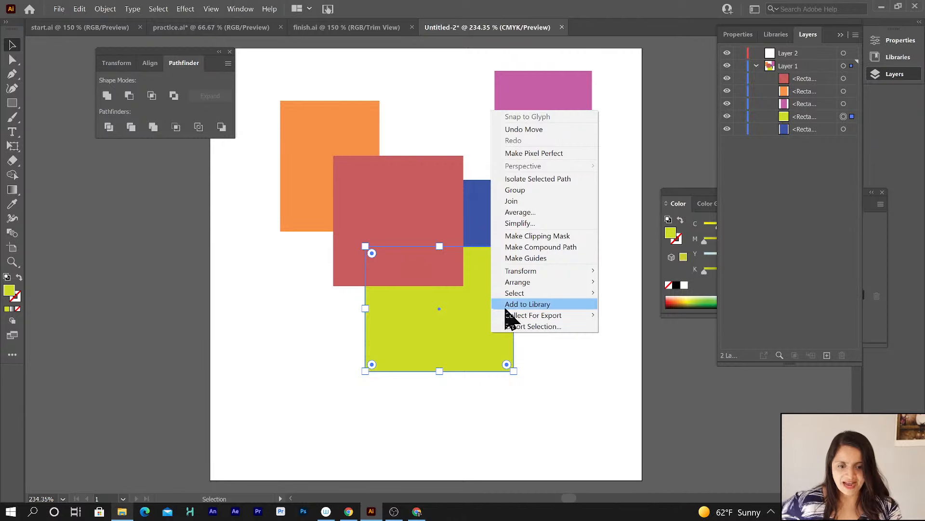
mouse_move(513, 285)
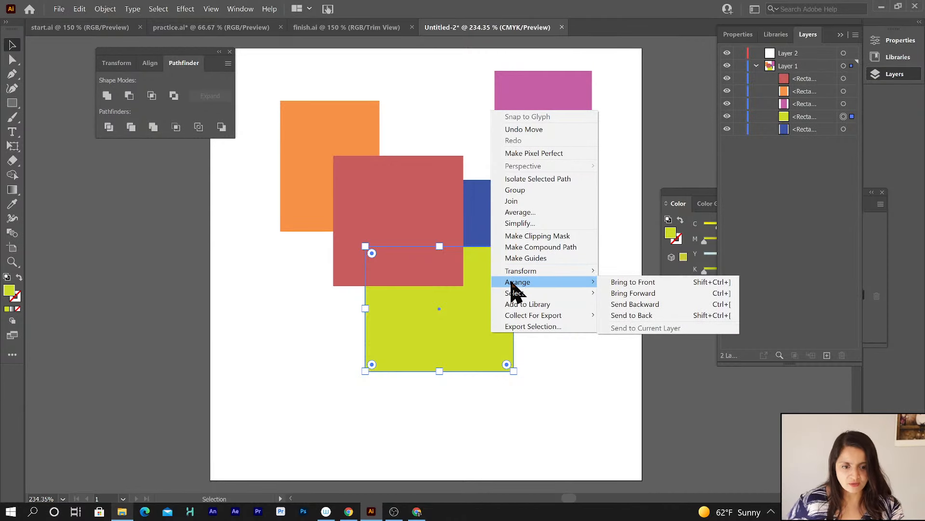
click(627, 305)
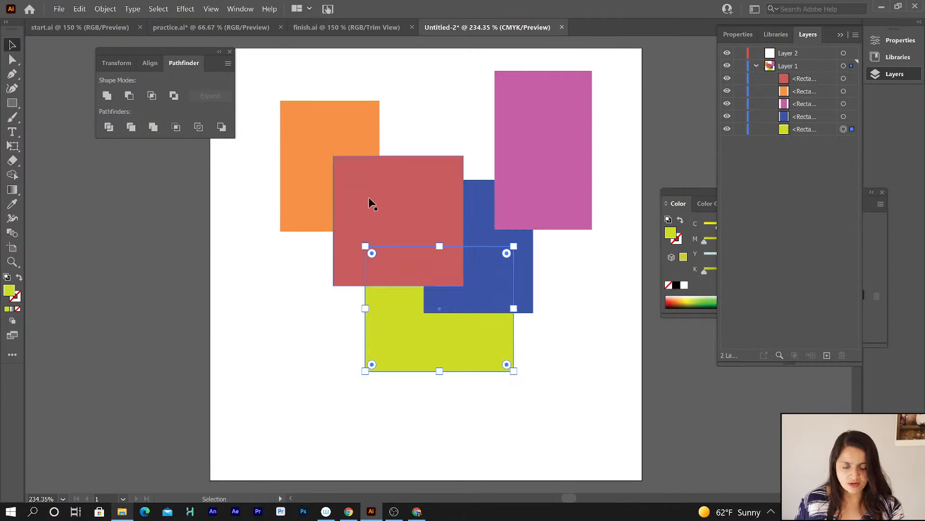
click(583, 326)
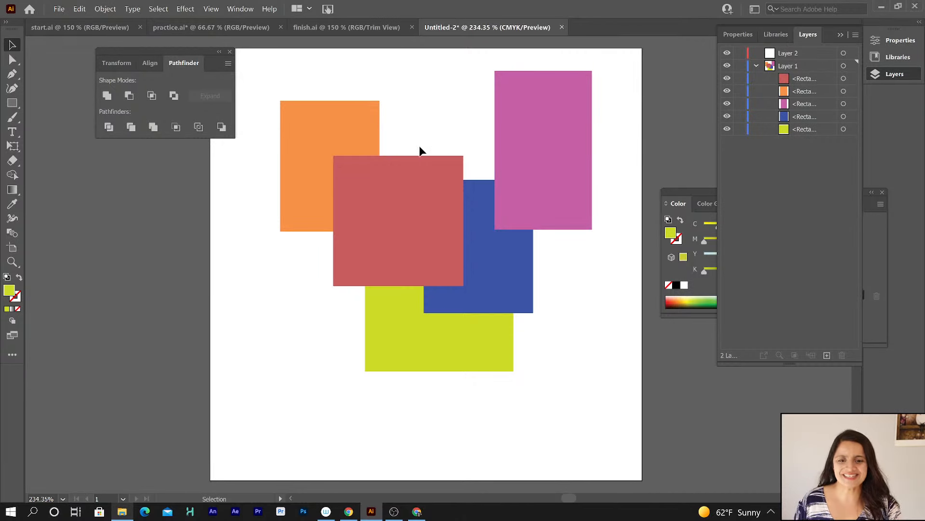
Create a new 5 x 5 in CMYK Art & Illustration document.
click(60, 8)
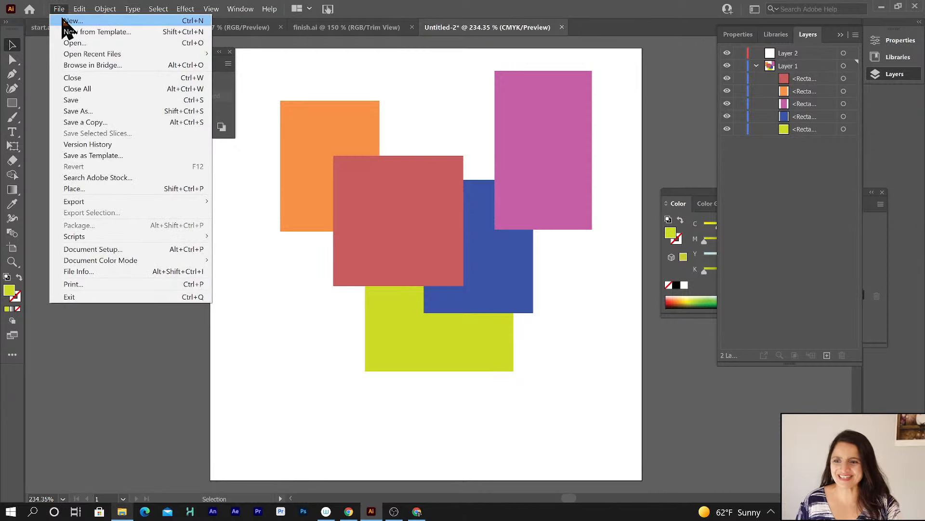
click(63, 19)
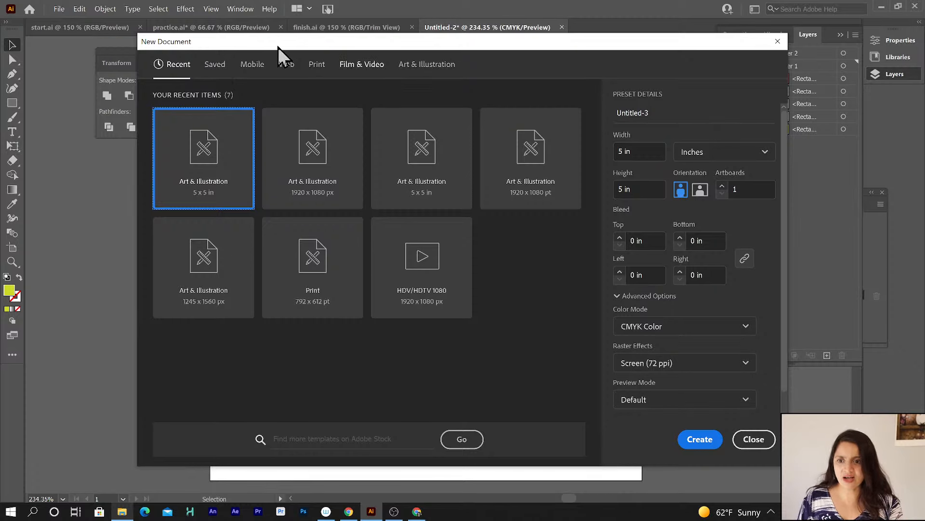
drag(277, 47, 266, 39)
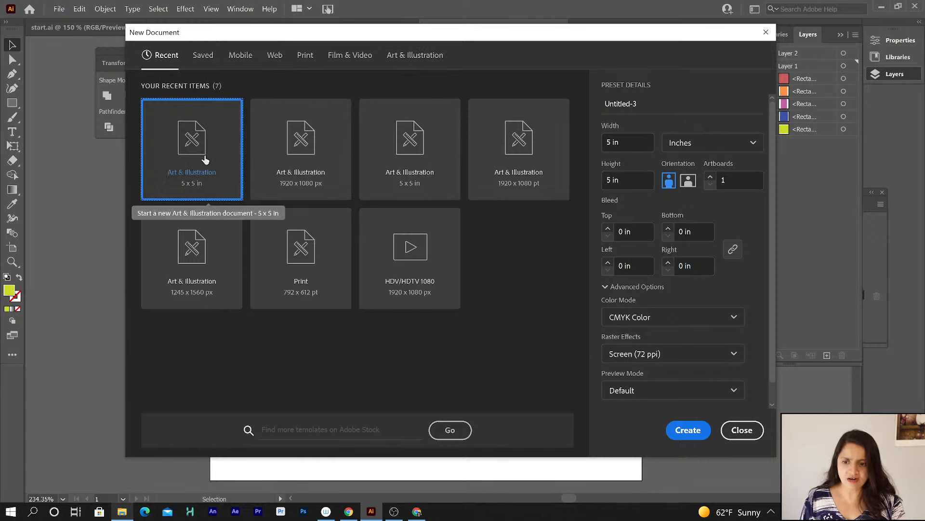
click(691, 431)
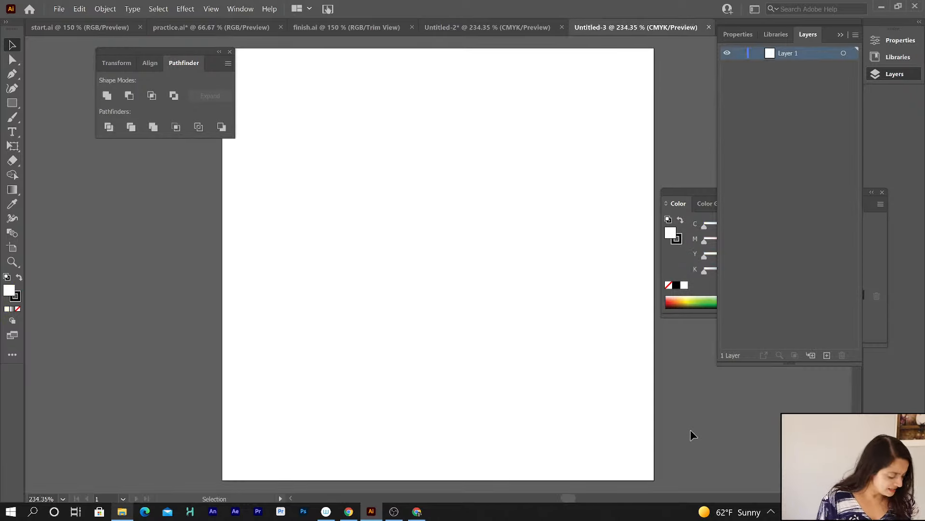
Save the new document as comp_work in Illustrator 2020 format.
click(60, 10)
click(77, 112)
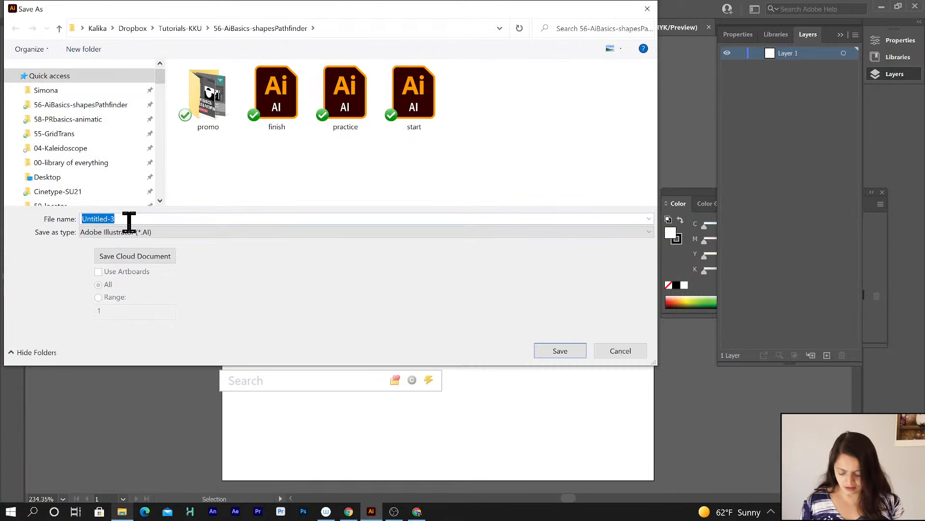
text(comp_)
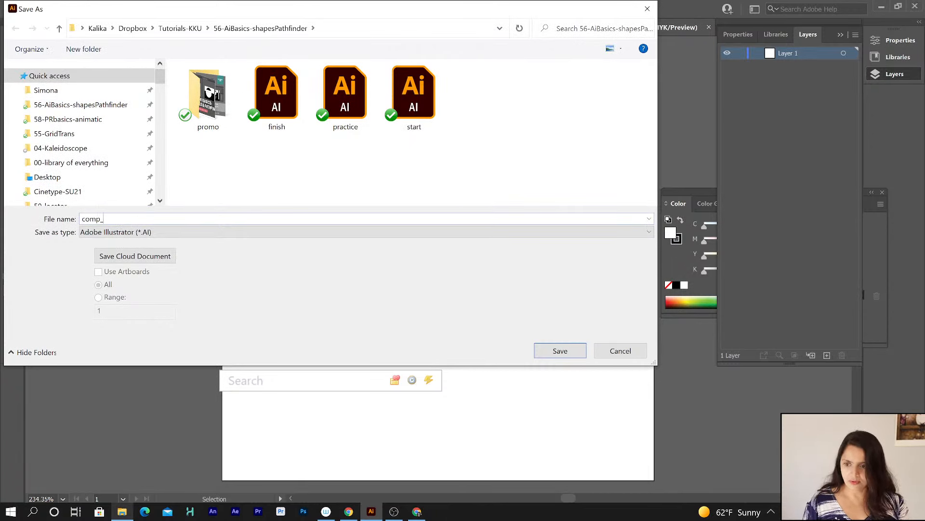
text(work)
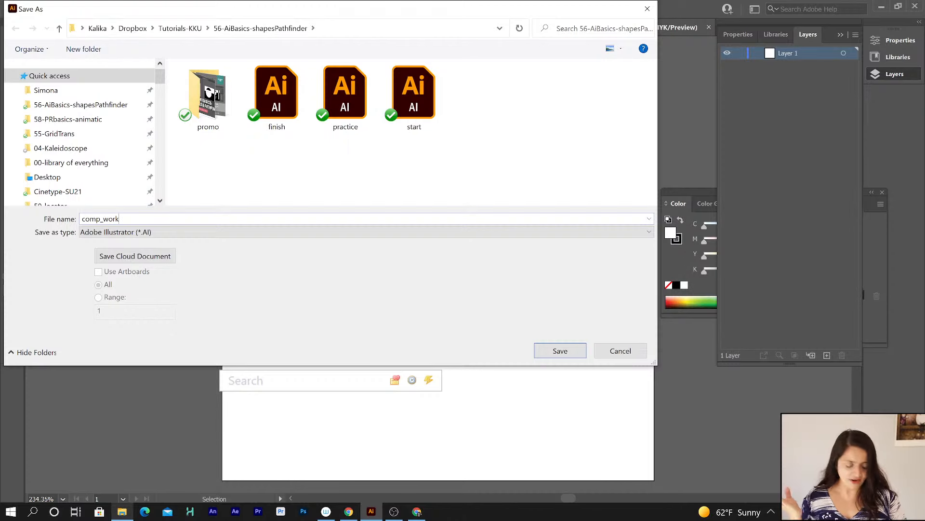
key(Return)
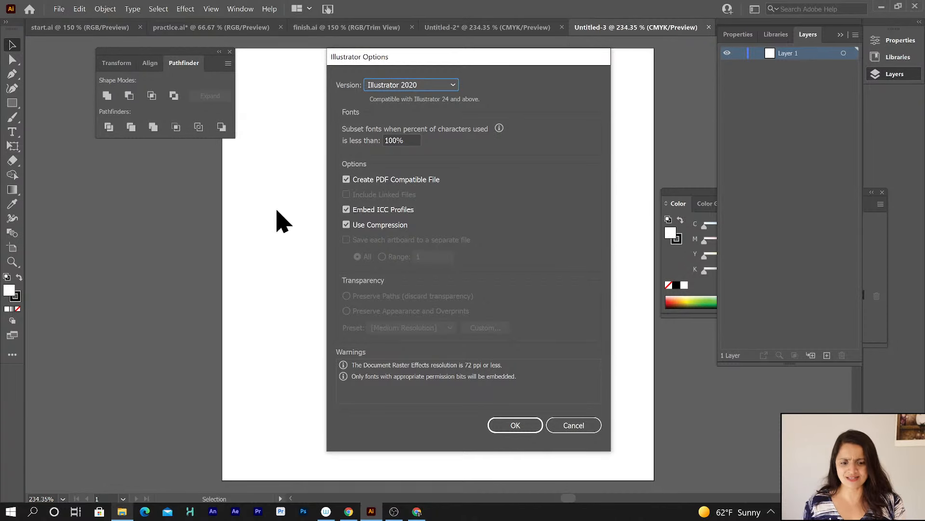
click(512, 426)
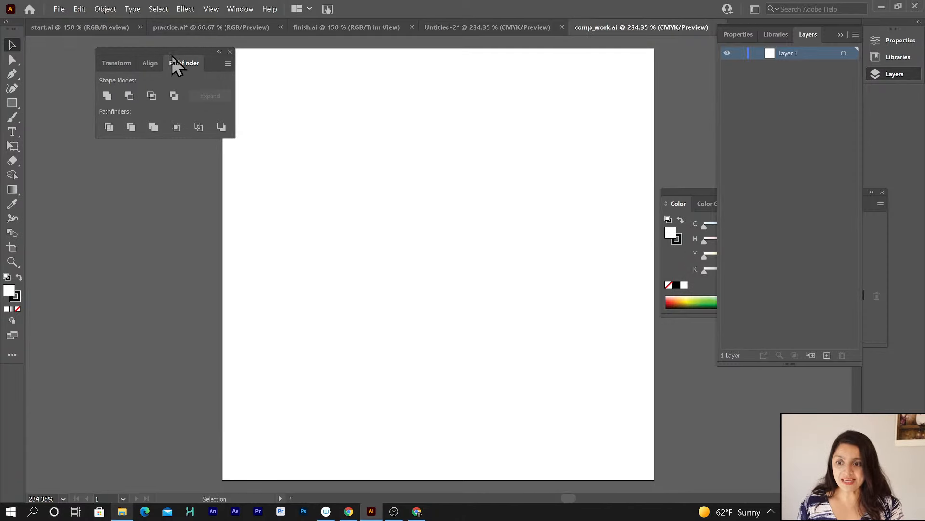
Place the sketch2 file onto the artboard, dragging it out from the top-left corner over most of the page.
drag(173, 63, 135, 79)
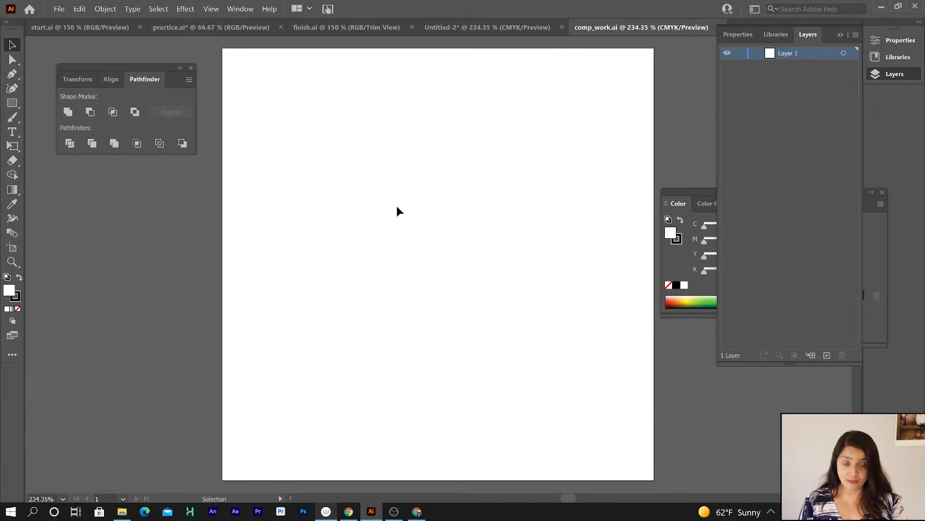
click(59, 10)
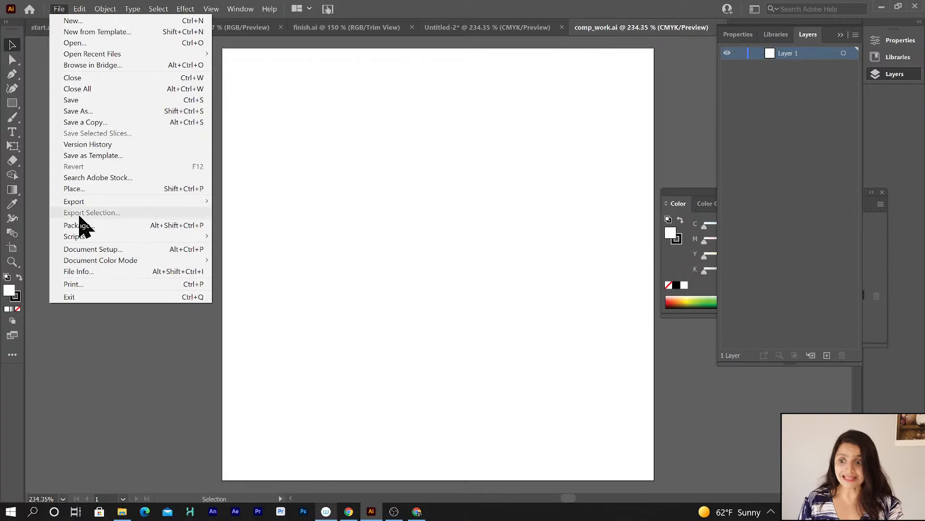
click(75, 189)
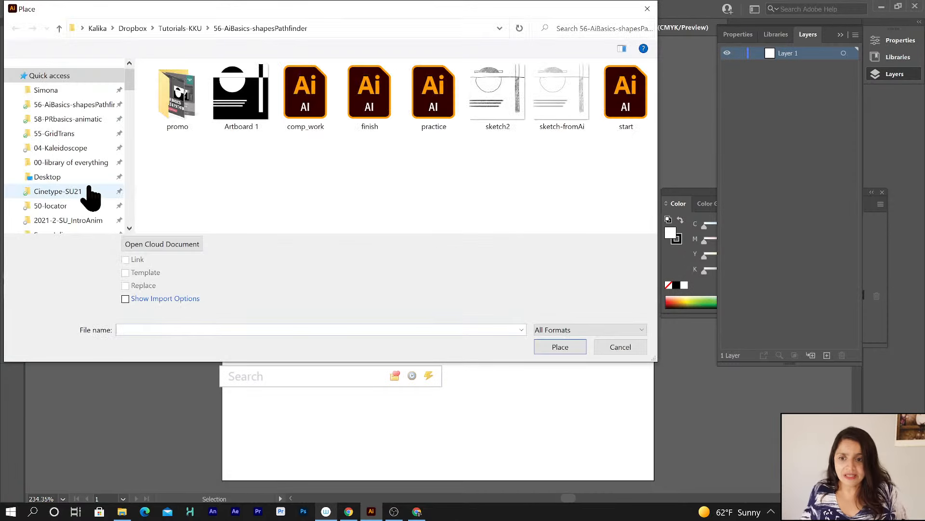
click(490, 98)
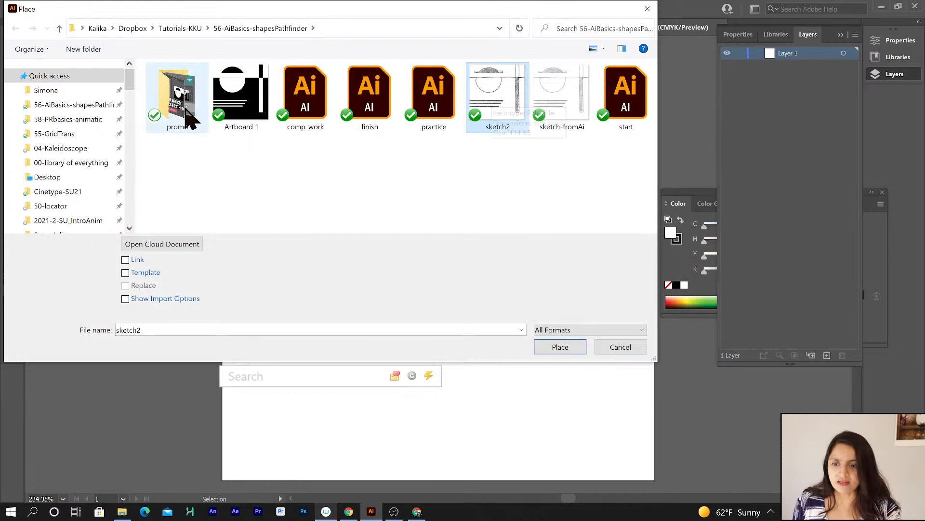
click(560, 348)
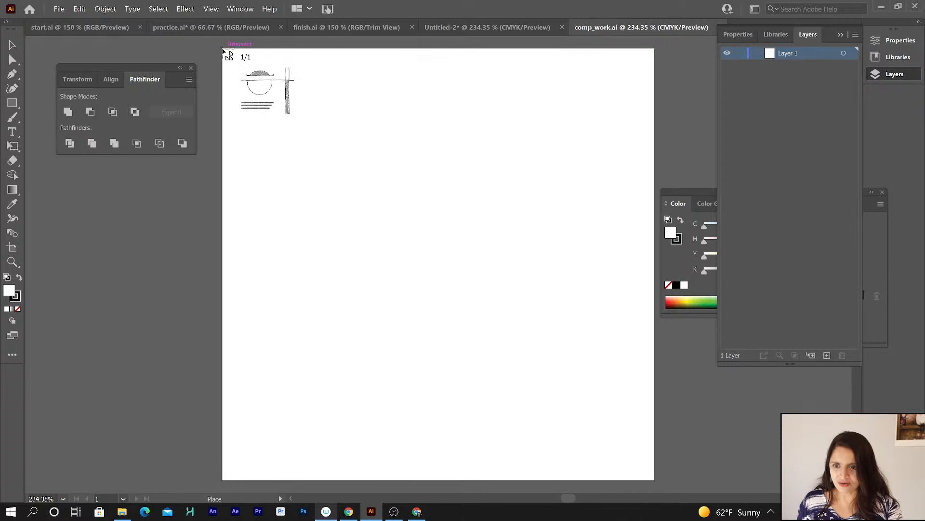
mouse_move(223, 50)
mouse_down()
mouse_move(474, 342)
mouse_move(588, 449)
mouse_move(641, 475)
mouse_move(645, 488)
mouse_move(525, 426)
mouse_up()
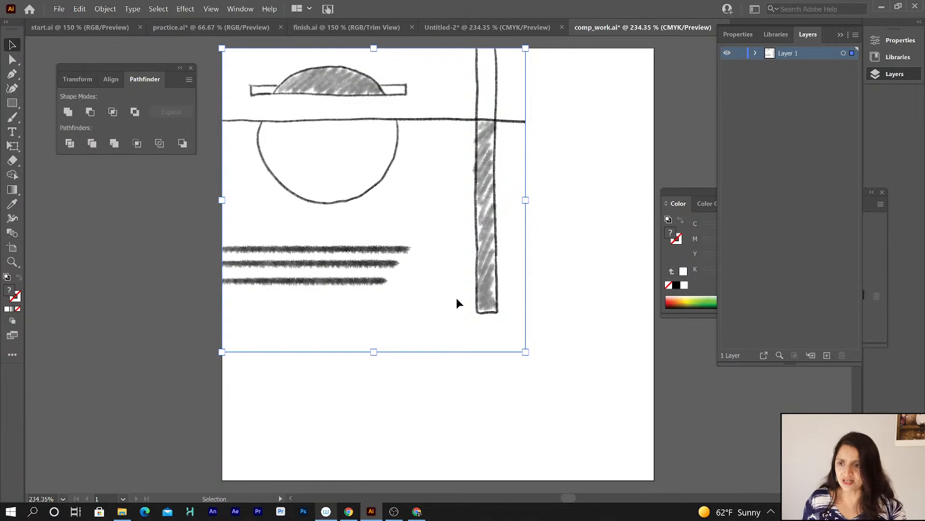
Enlarge and reposition the placed sketch so it fills the whole artboard.
click(12, 45)
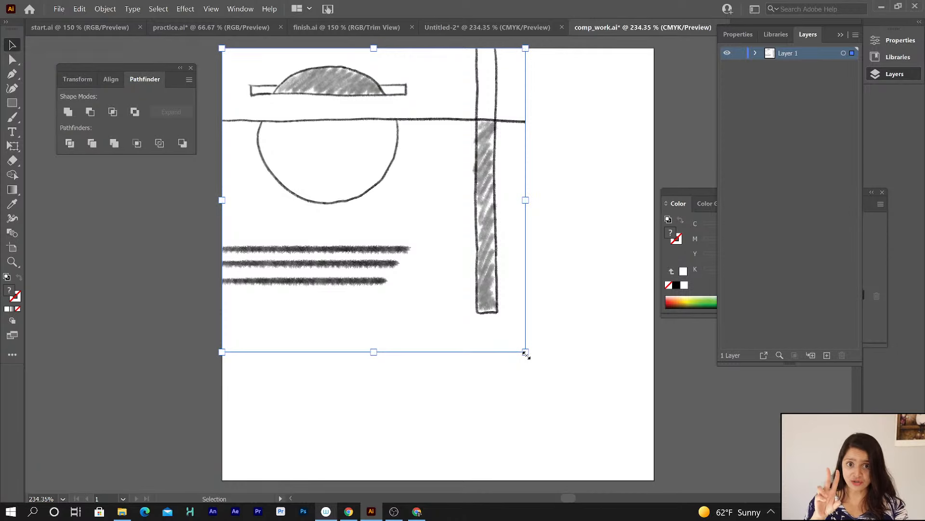
drag(526, 354, 653, 457)
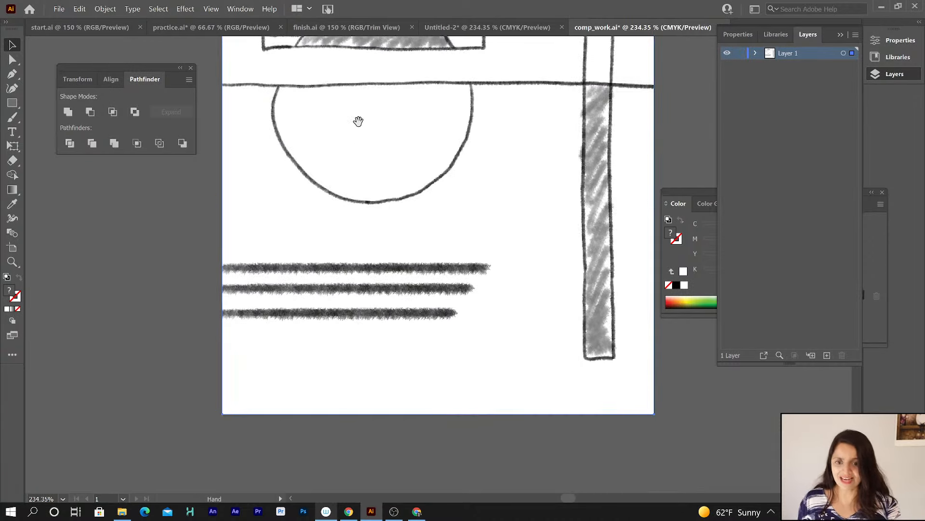
drag(357, 120, 343, 193)
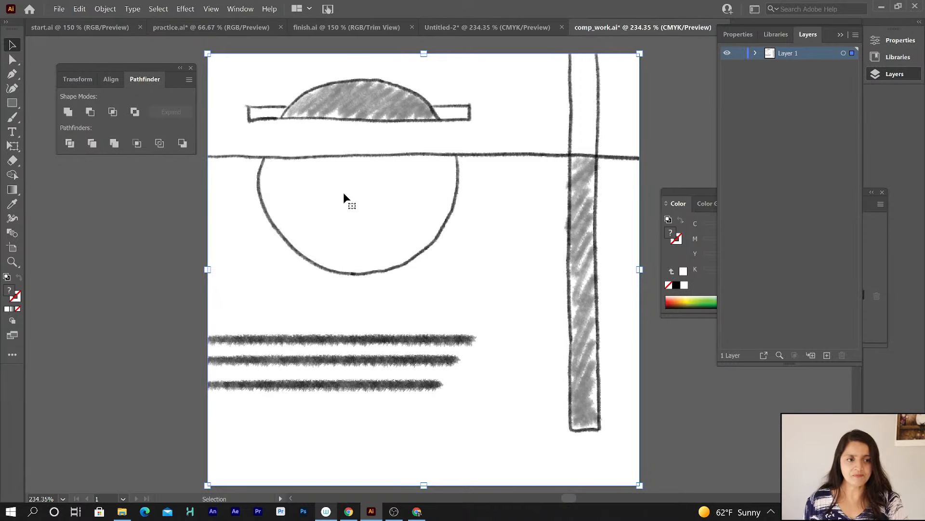
Reduce the placed sketch's opacity to 47%.
click(844, 54)
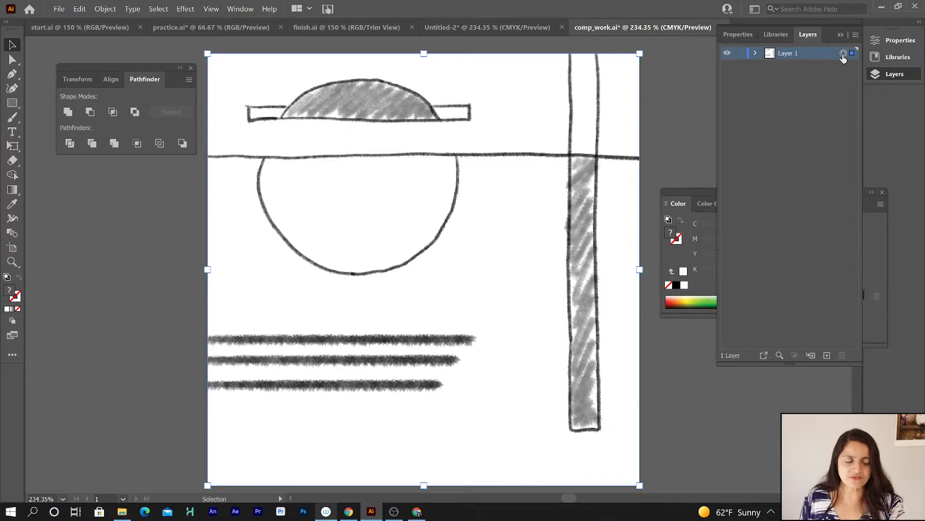
click(732, 34)
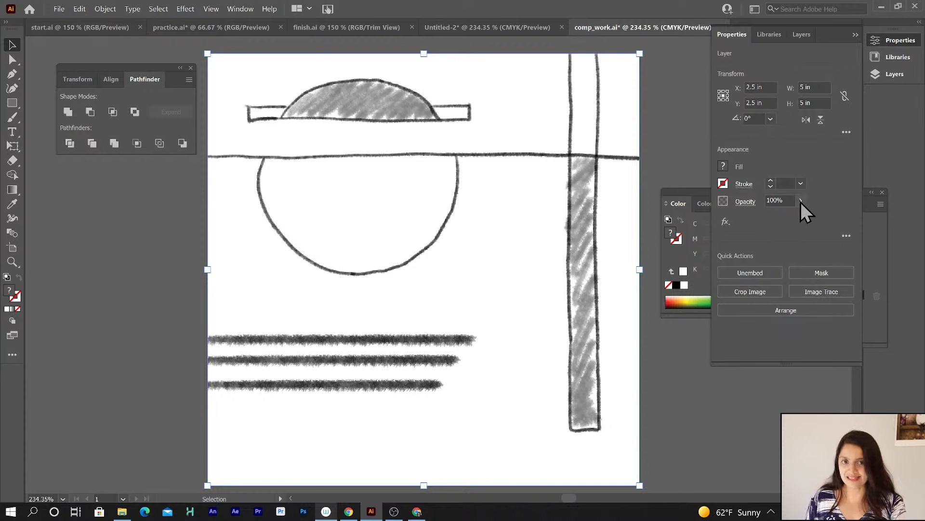
click(801, 201)
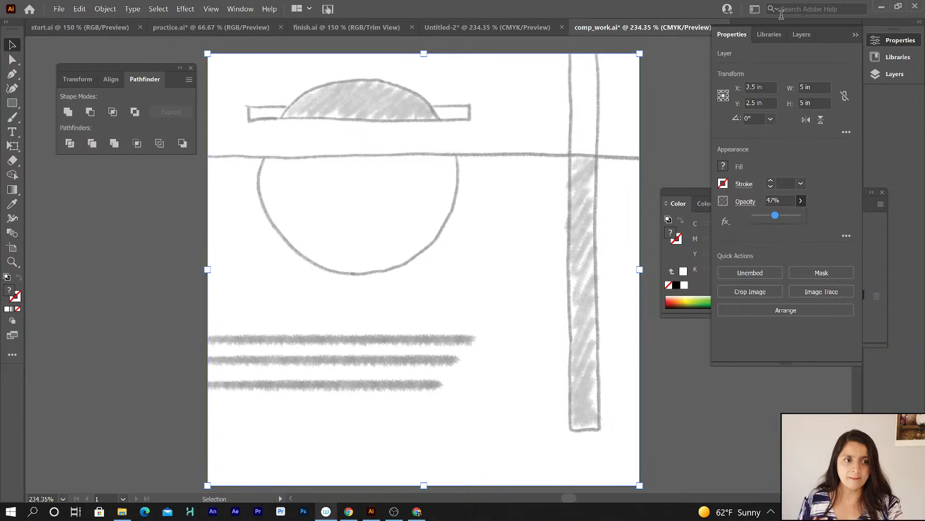
Rename the sketch's layer to sketch.
click(799, 35)
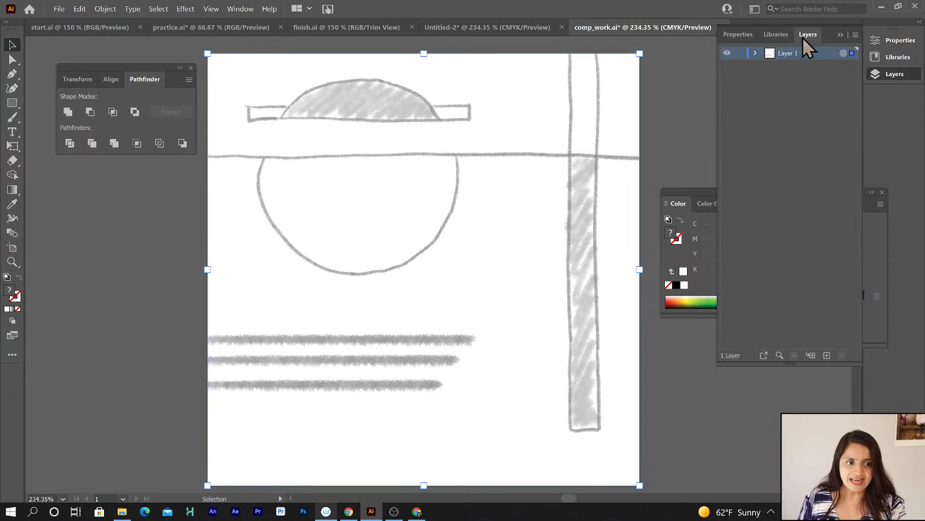
double_click(788, 54)
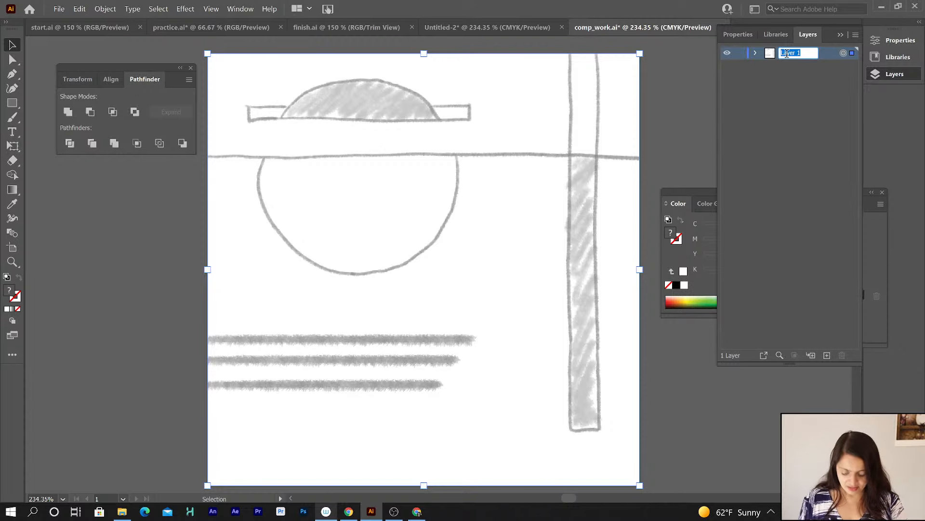
text(sketch)
key(Return)
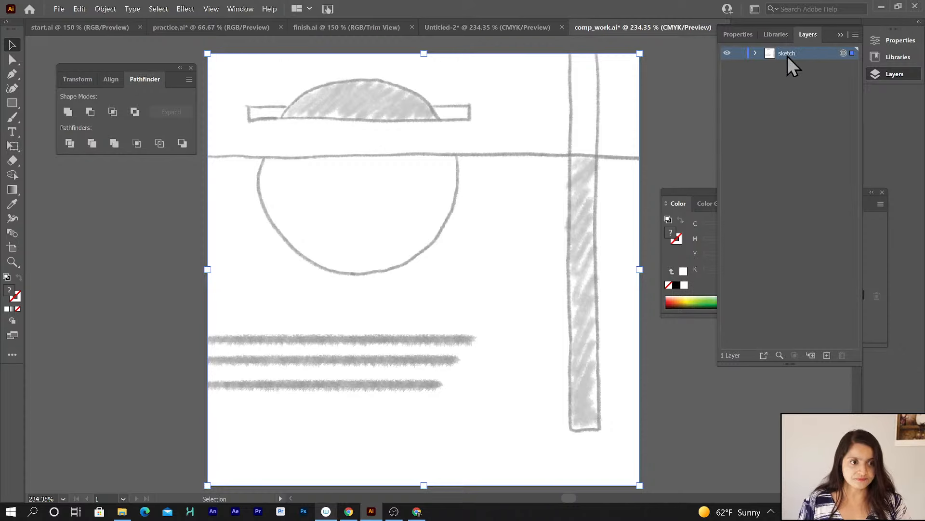
Lock the sketch layer.
click(740, 53)
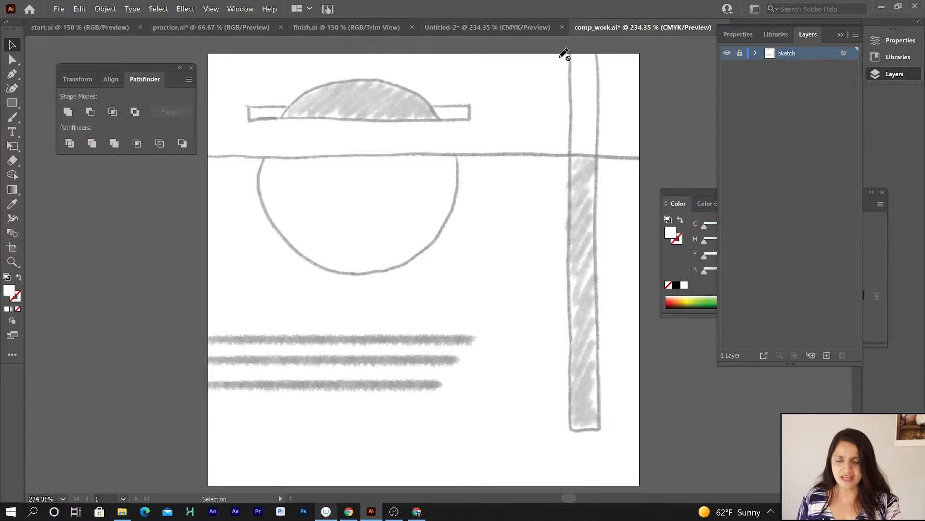
click(13, 102)
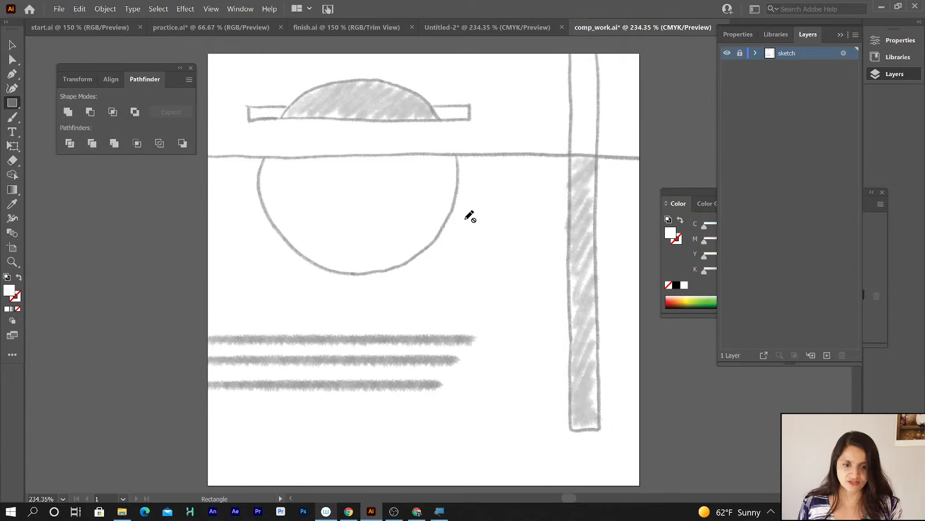
key(super+plus)
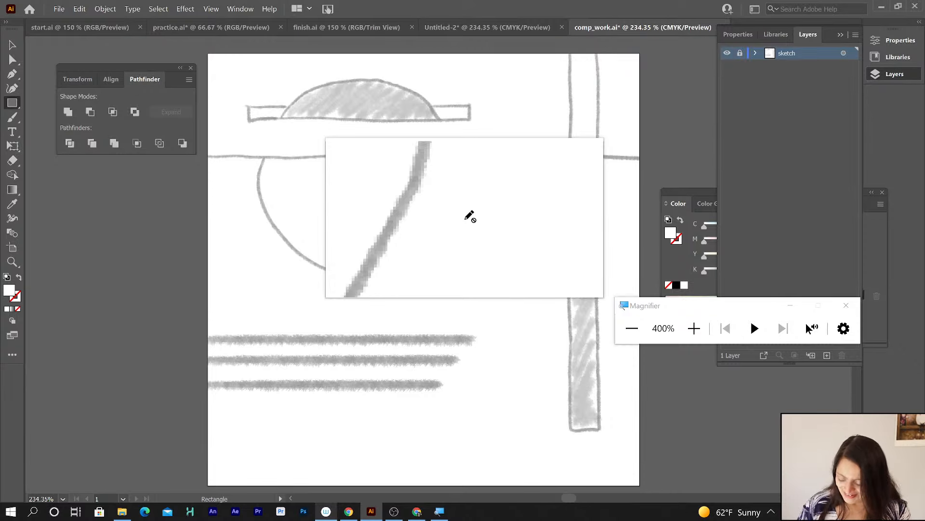
key(super+Escape)
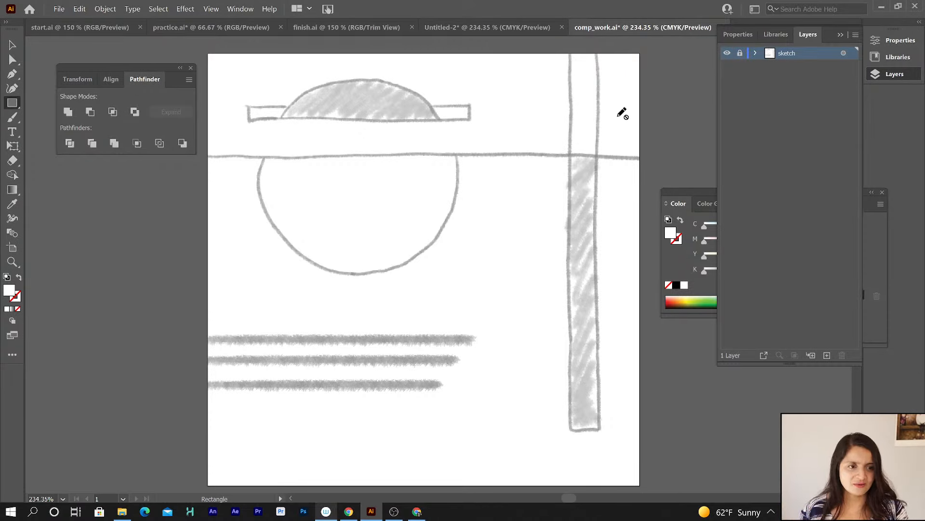
Add a new layer beneath the sketch layer and name it design.
click(827, 356)
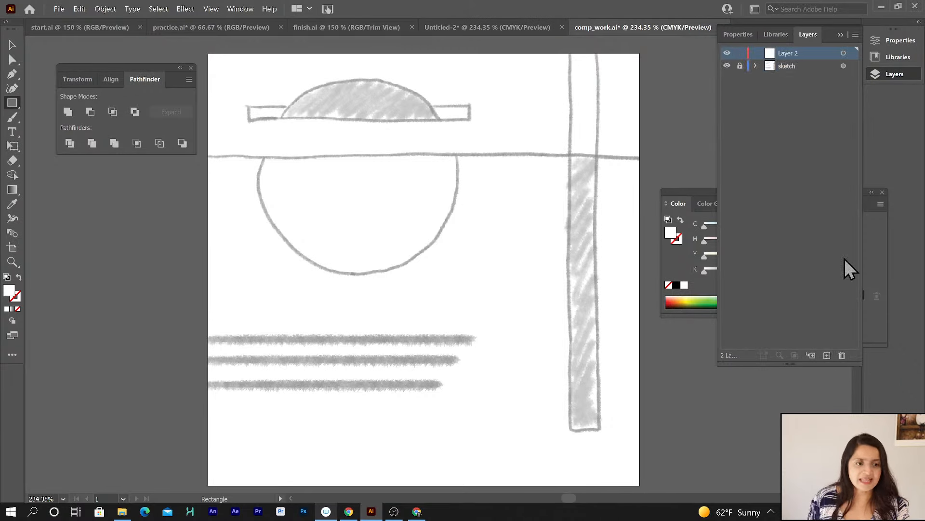
drag(787, 55, 785, 74)
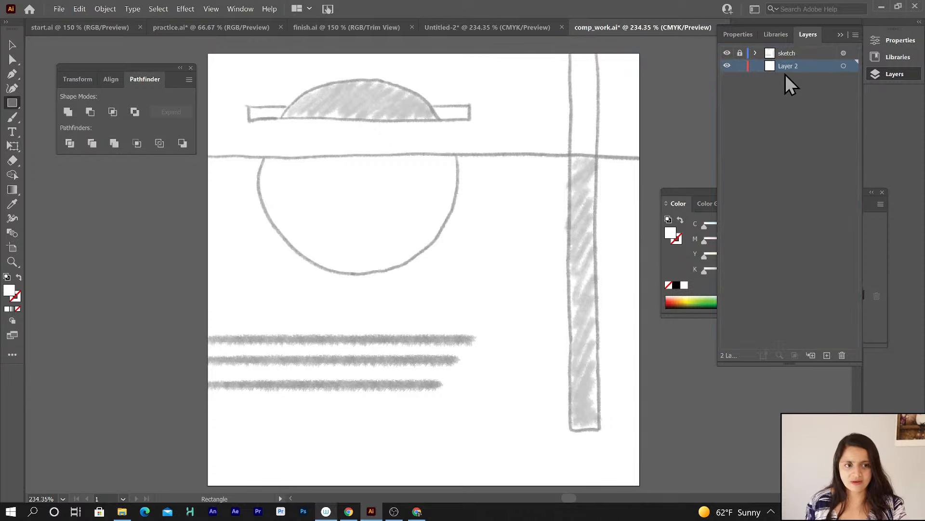
double_click(787, 66)
text(design)
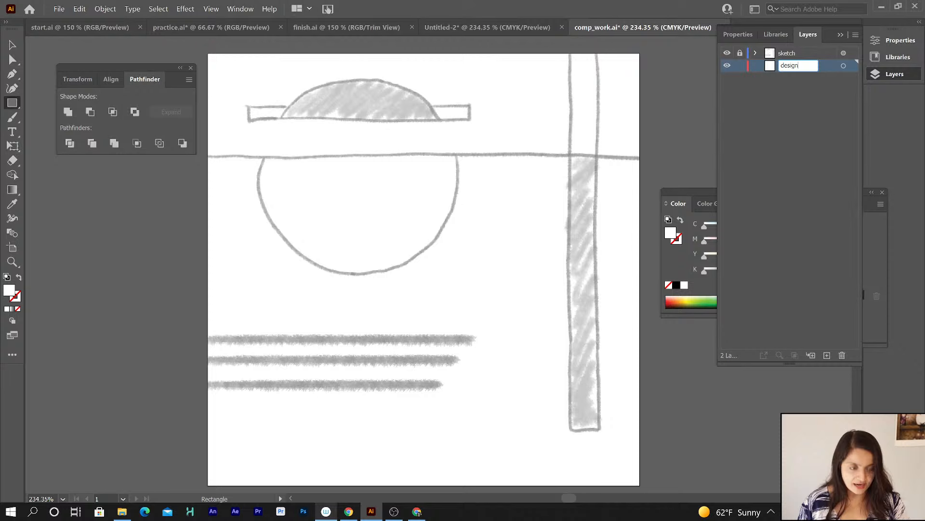
key(Return)
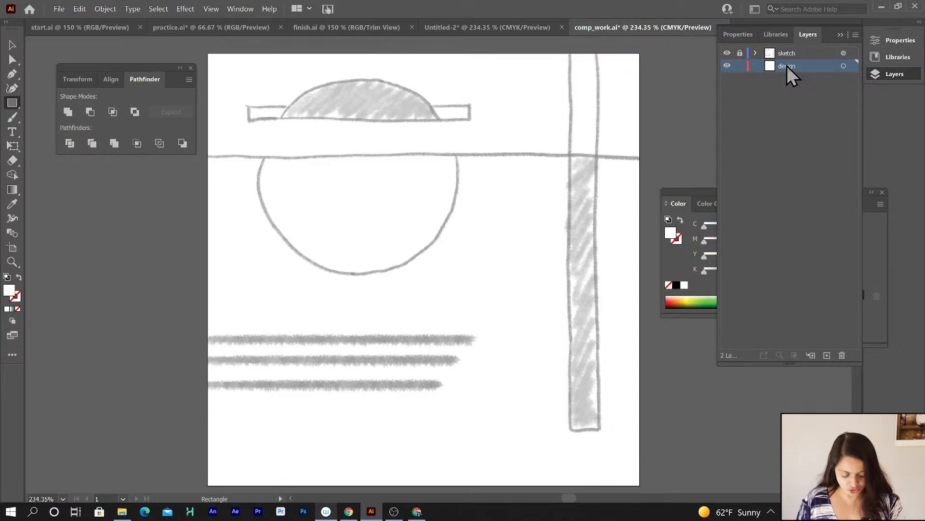
Draw a circle over the sketched circle with the Shaper tool.
key(shift+n)
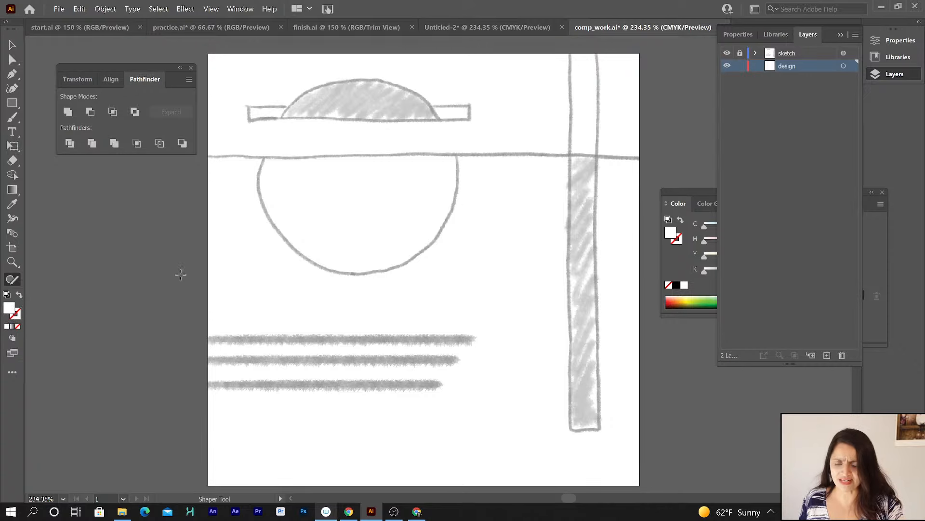
mouse_move(351, 78)
mouse_down()
mouse_move(286, 107)
mouse_move(251, 175)
mouse_move(262, 211)
mouse_move(293, 247)
mouse_move(347, 273)
mouse_move(427, 253)
mouse_move(455, 177)
mouse_move(446, 134)
mouse_move(415, 102)
mouse_move(386, 79)
mouse_move(351, 79)
mouse_up()
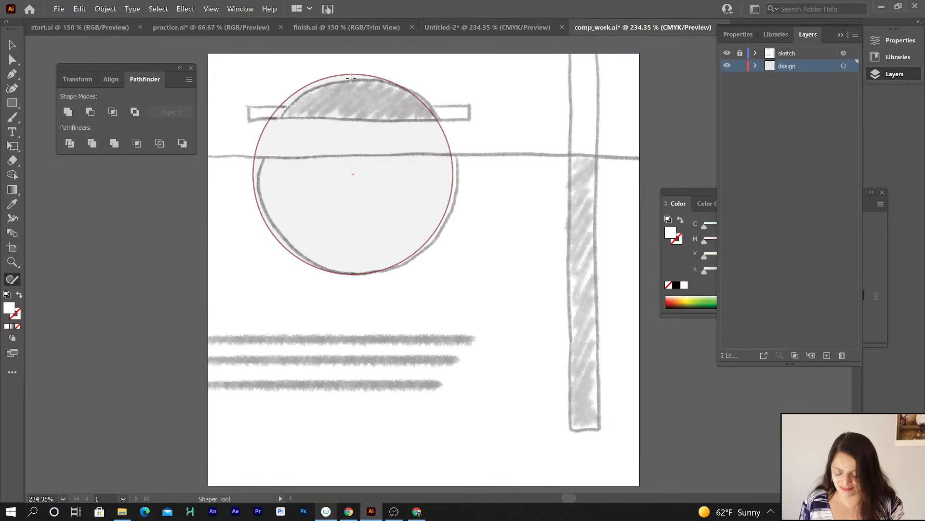
key(ctrl+z)
mouse_move(353, 80)
mouse_down()
mouse_move(305, 95)
mouse_move(285, 112)
mouse_move(258, 183)
mouse_move(260, 223)
mouse_move(309, 259)
mouse_move(370, 268)
mouse_move(434, 240)
mouse_move(457, 163)
mouse_move(436, 99)
mouse_move(352, 82)
mouse_up()
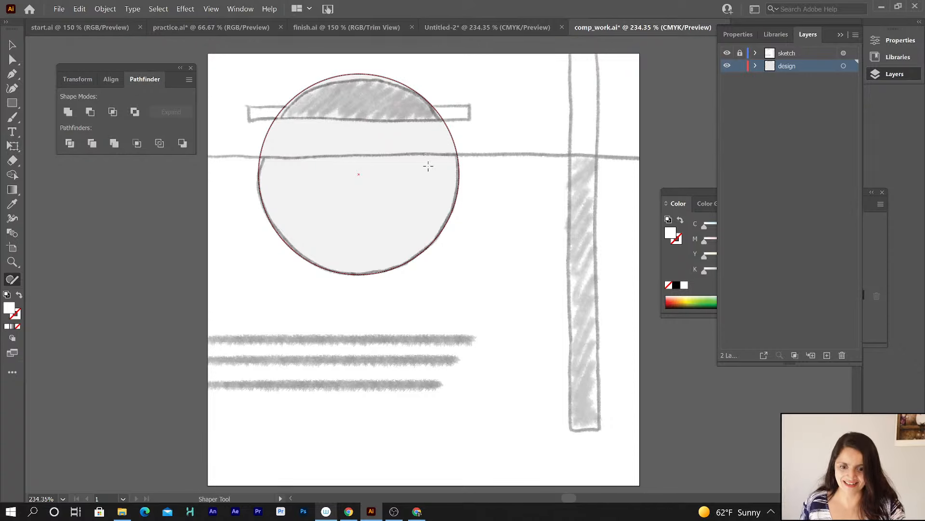
click(462, 175)
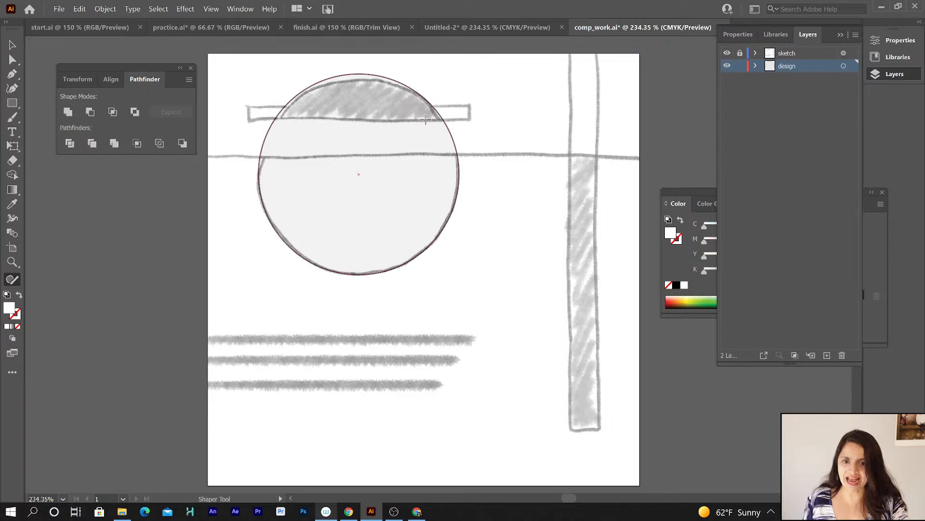
Select the circle and view the finished composition in finish.ai for reference.
click(15, 45)
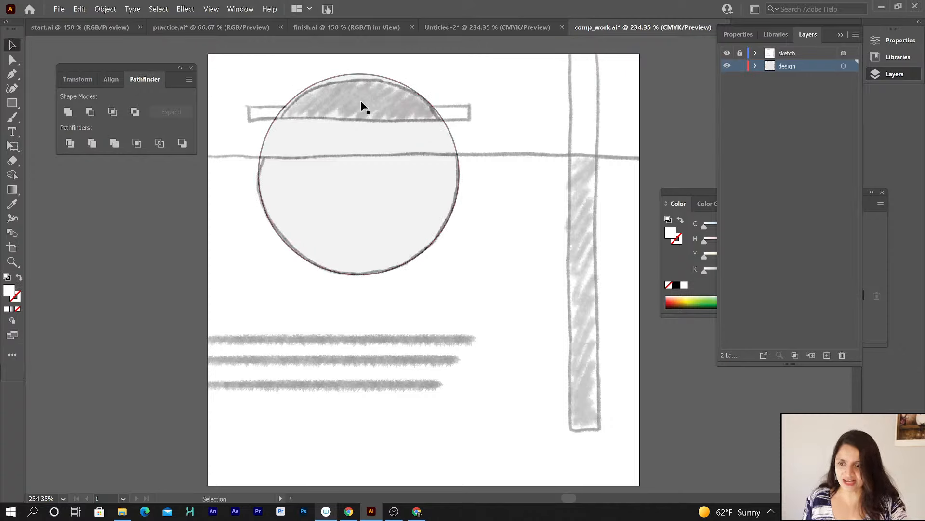
click(390, 82)
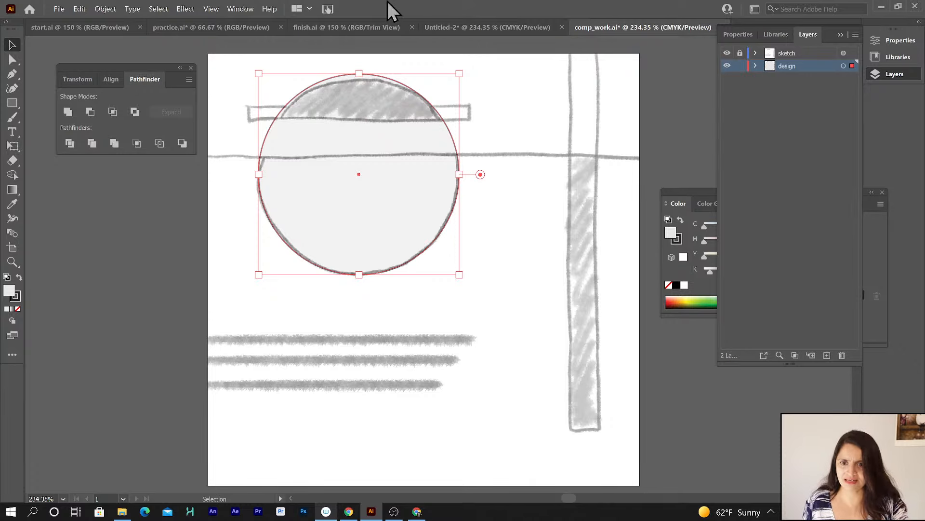
click(324, 25)
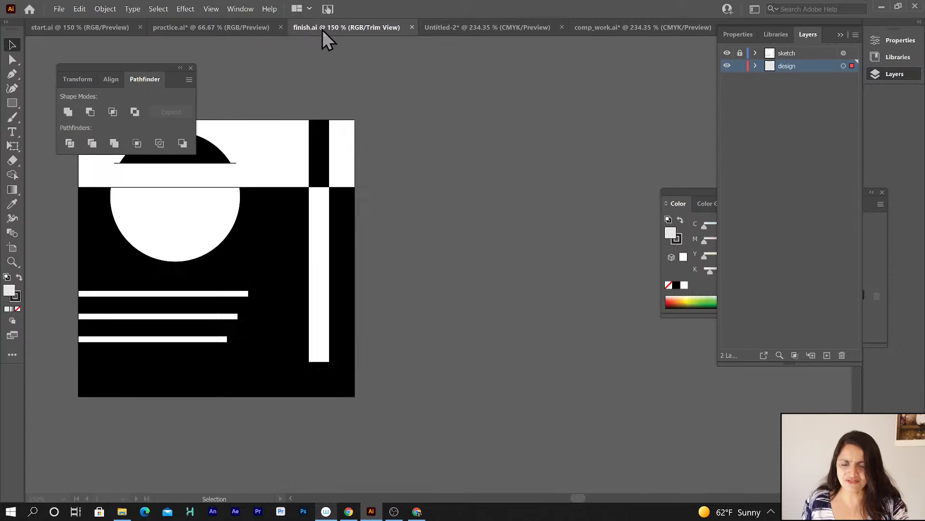
click(591, 26)
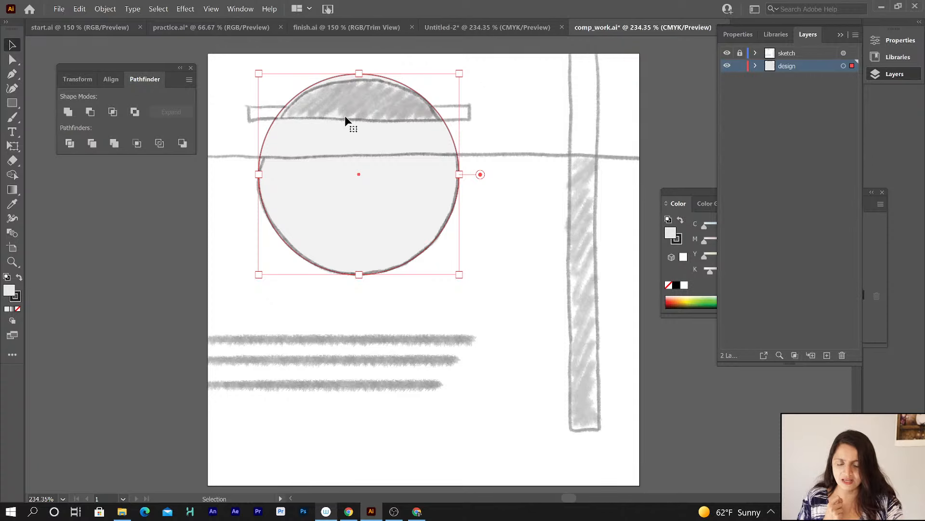
Give the circle a black fill and no stroke.
click(19, 279)
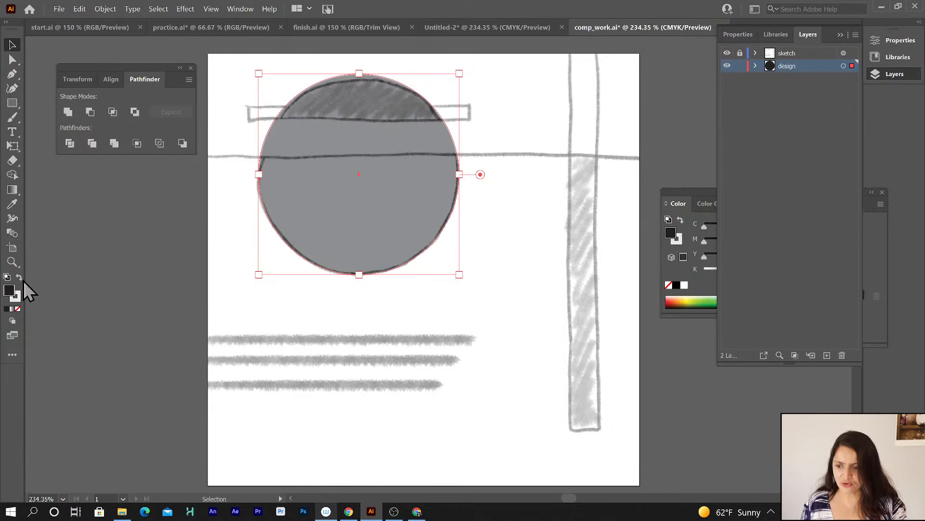
click(18, 299)
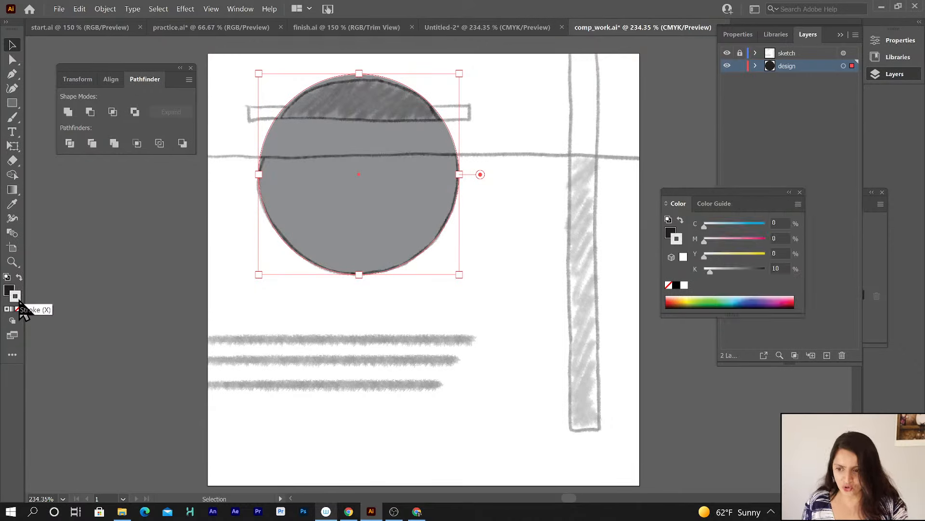
click(18, 309)
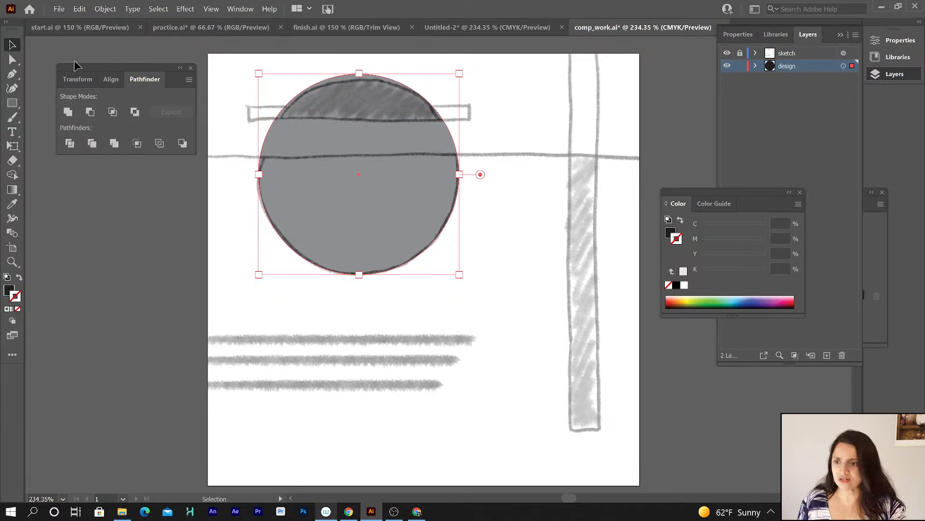
Draw rectangles over the sketched vertical bar and across the top band, extending past the artboard edges.
click(12, 102)
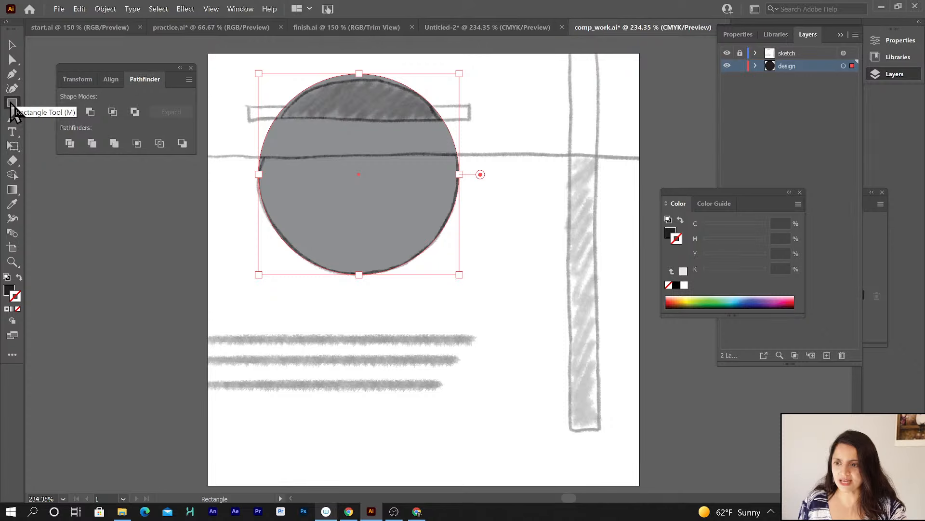
mouse_move(570, 48)
mouse_down()
mouse_move(579, 373)
mouse_move(594, 443)
mouse_move(600, 431)
mouse_up()
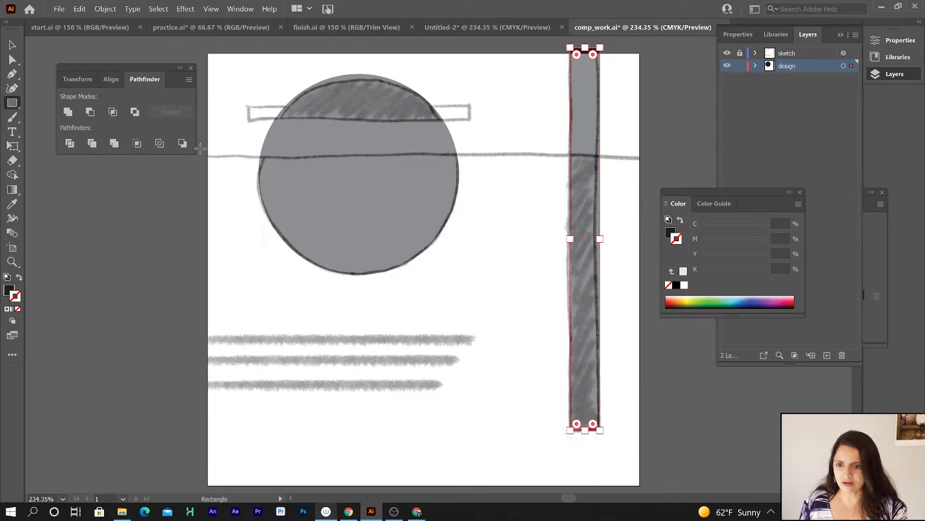
drag(201, 157, 683, 45)
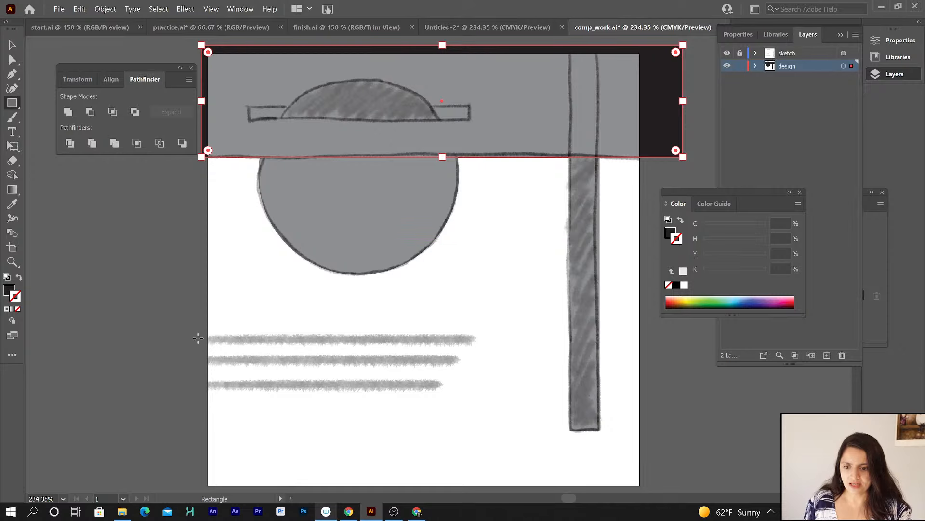
Draw a thin rectangle over the first sketched stripe and duplicate it downward into three stripes about 0.2 in apart.
mouse_move(208, 337)
mouse_down()
mouse_move(492, 352)
mouse_move(473, 338)
mouse_up()
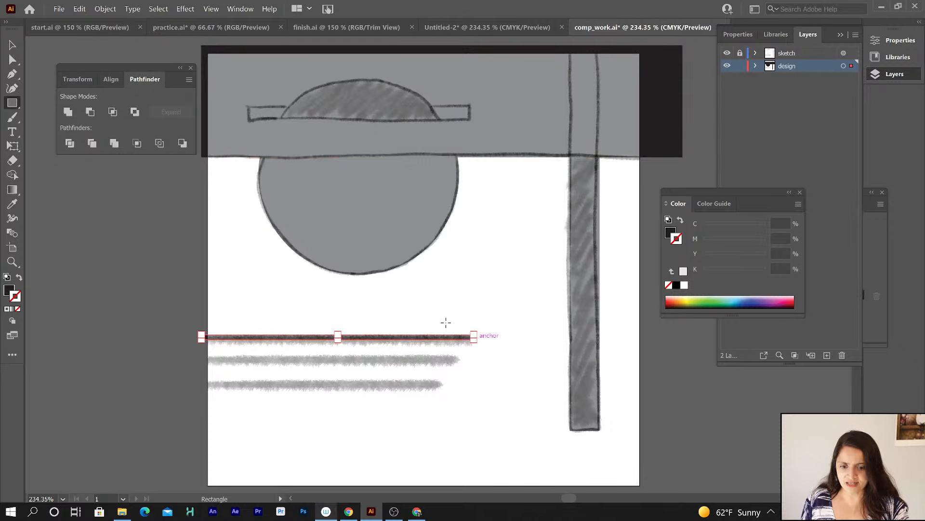
click(13, 47)
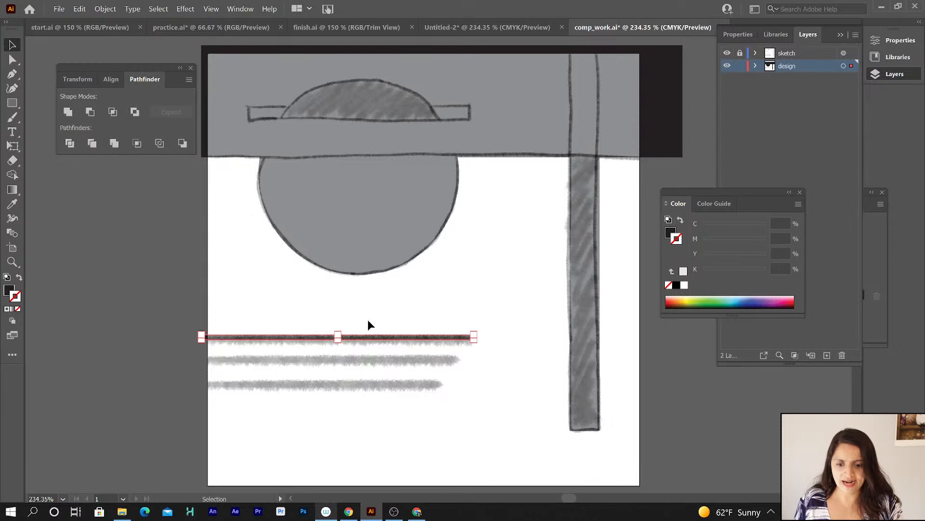
drag(363, 341, 324, 388)
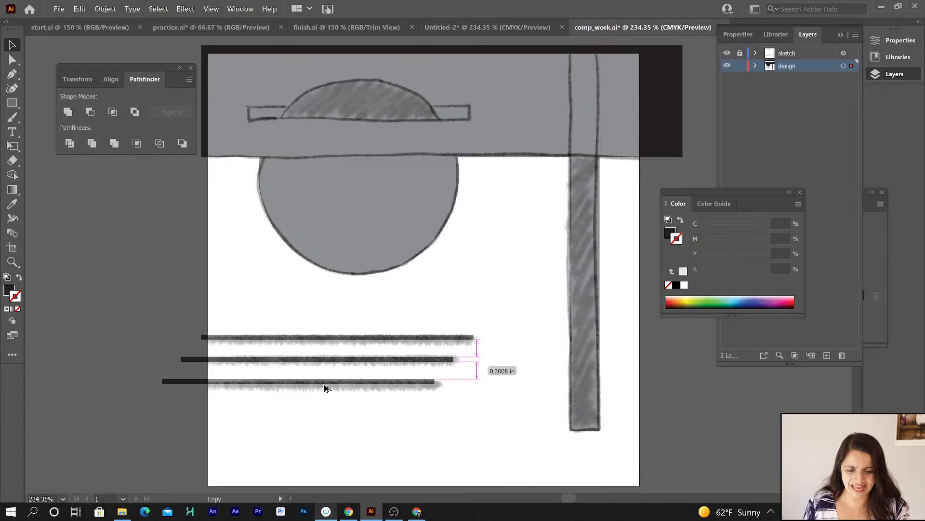
drag(324, 388, 328, 388)
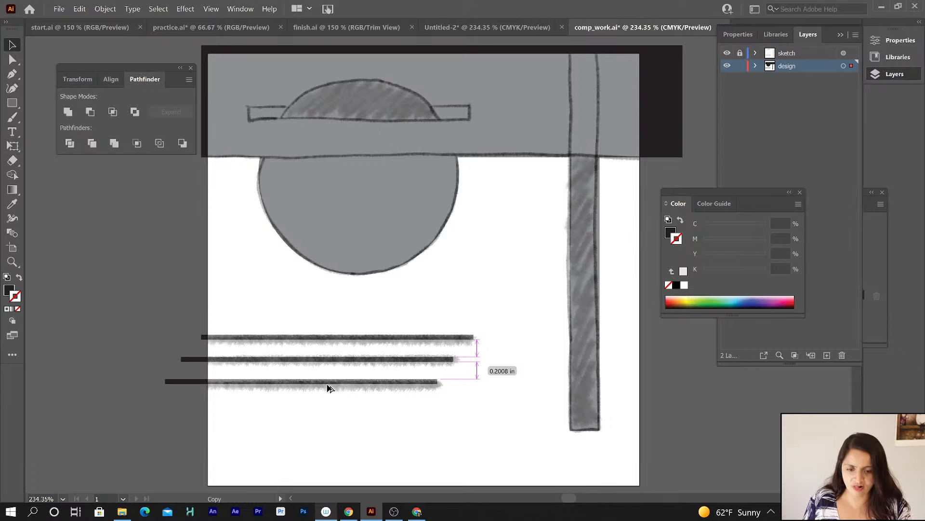
drag(328, 388, 327, 388)
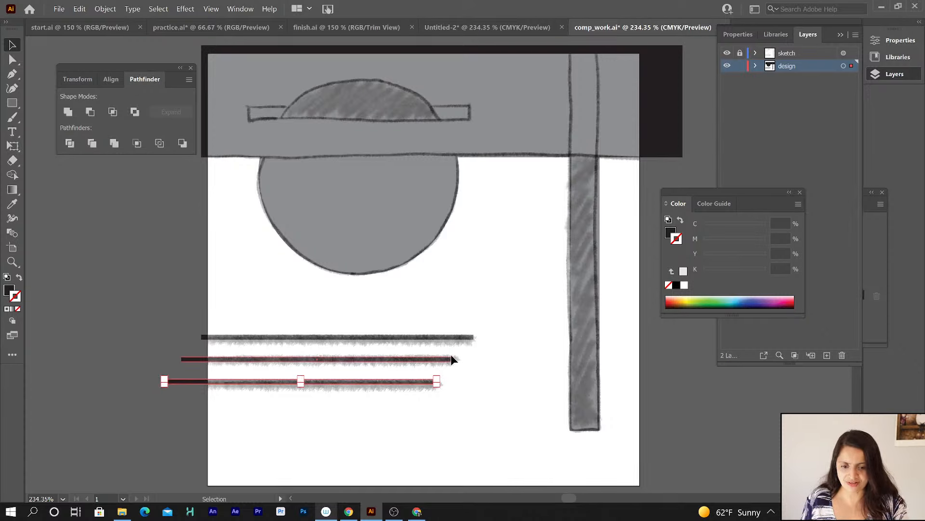
Try to set the height of all three stripes to 0.3 in at once.
click(383, 427)
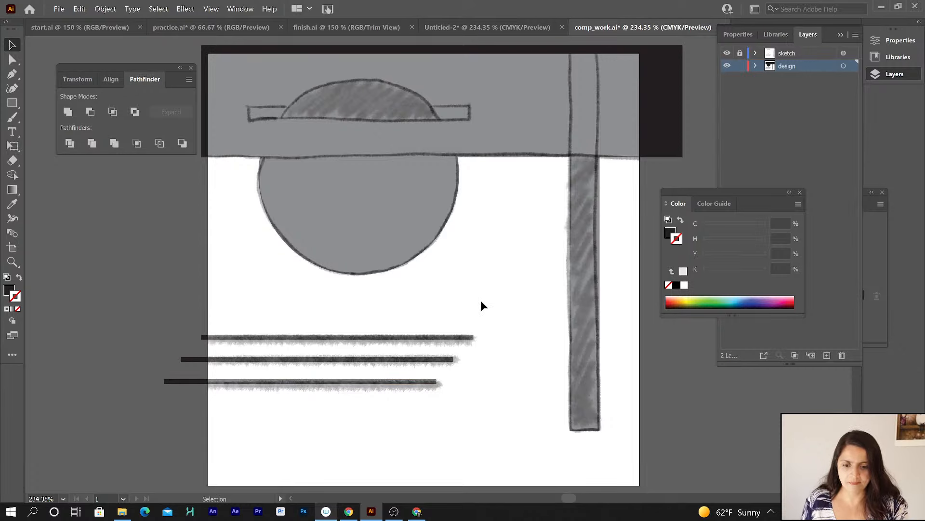
click(437, 337)
shift+click(411, 360)
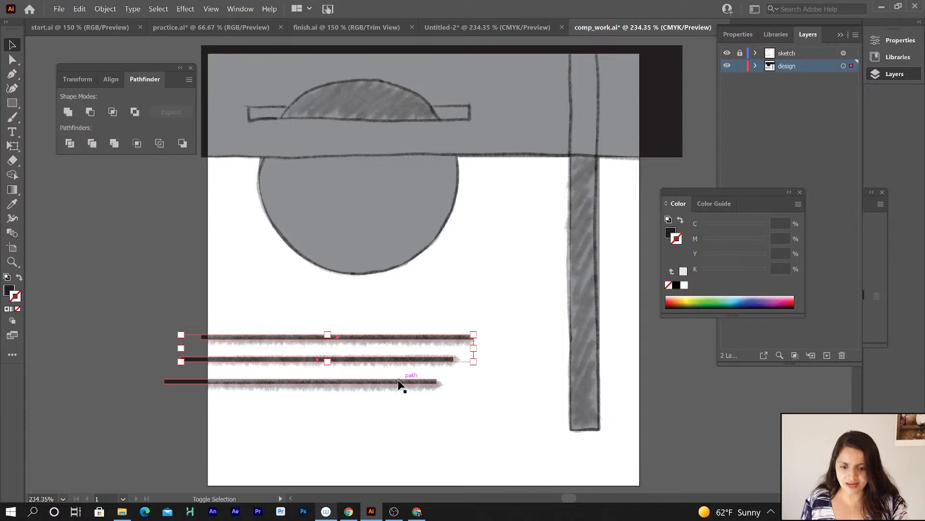
click(465, 397)
click(450, 339)
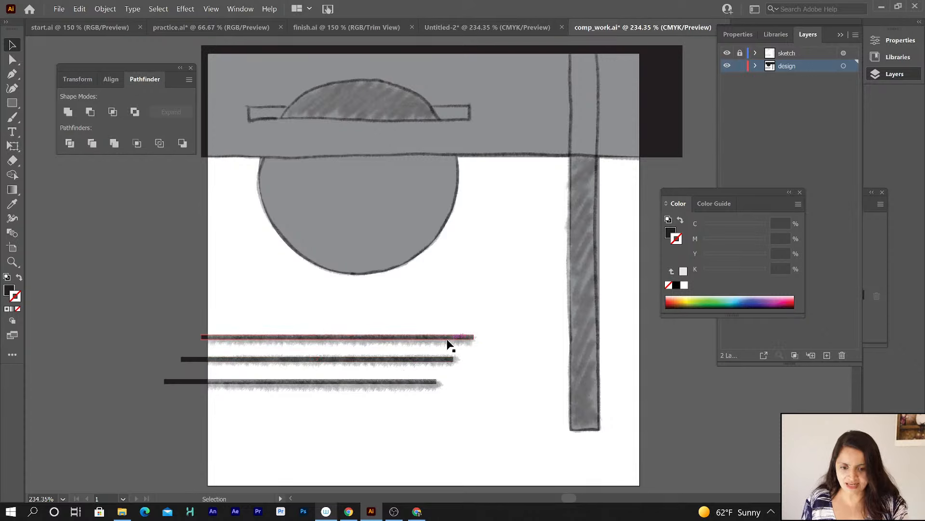
shift+click(432, 361)
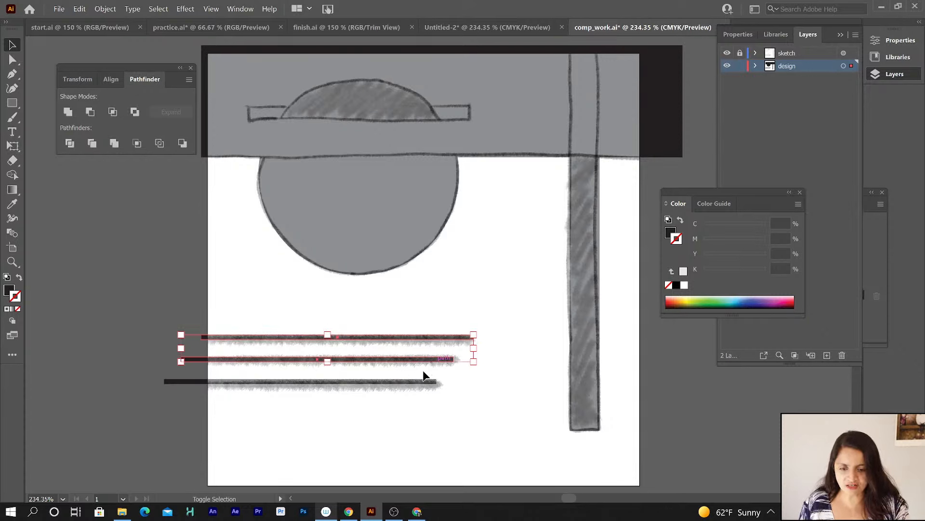
shift+click(417, 380)
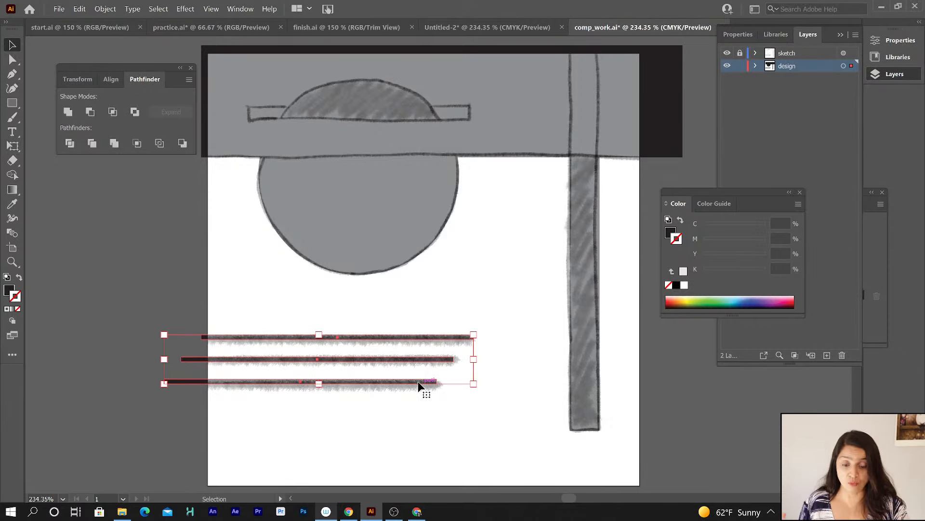
click(742, 36)
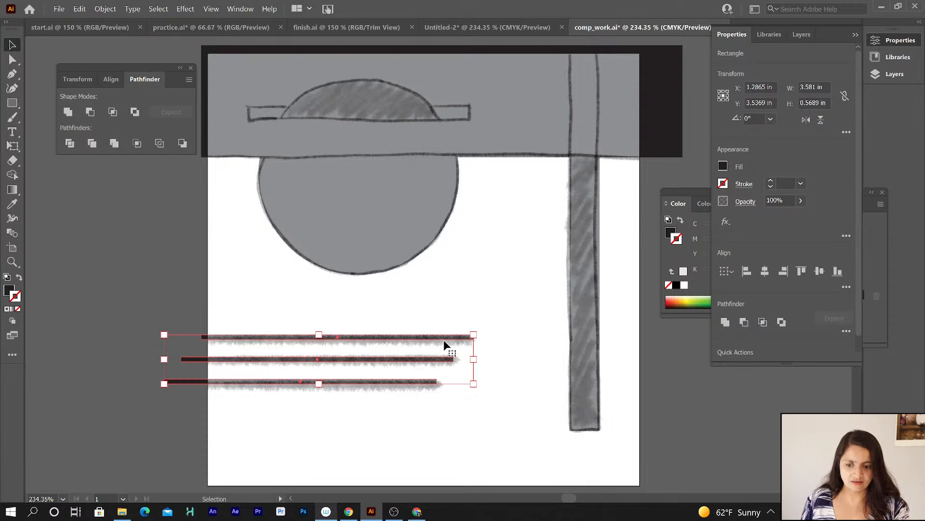
drag(819, 103, 790, 106)
text(.3)
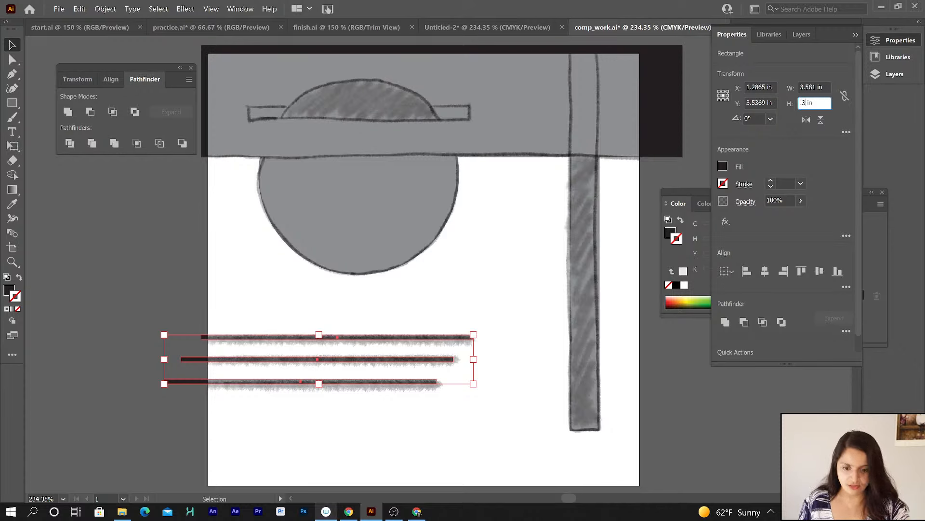
key(Return)
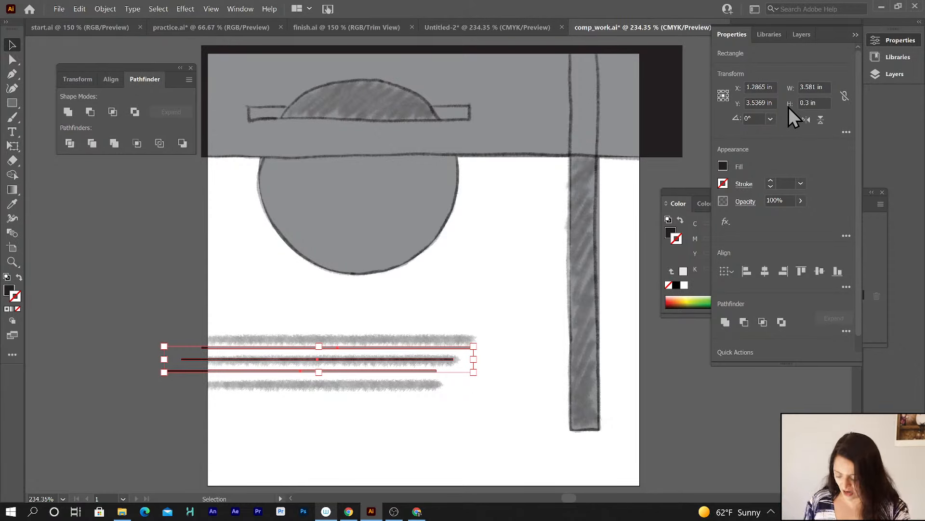
key(ctrl+z)
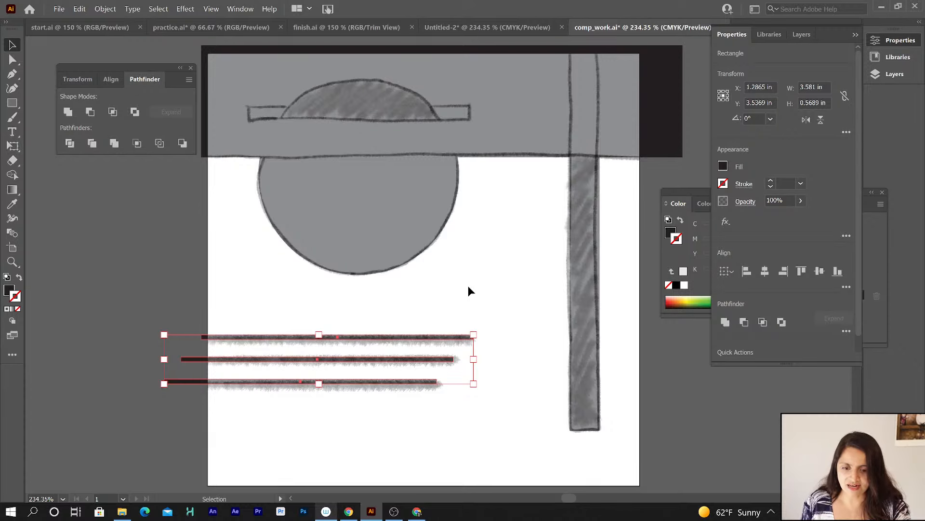
Set the top stripe's height to 0.04 in.
click(469, 286)
click(441, 337)
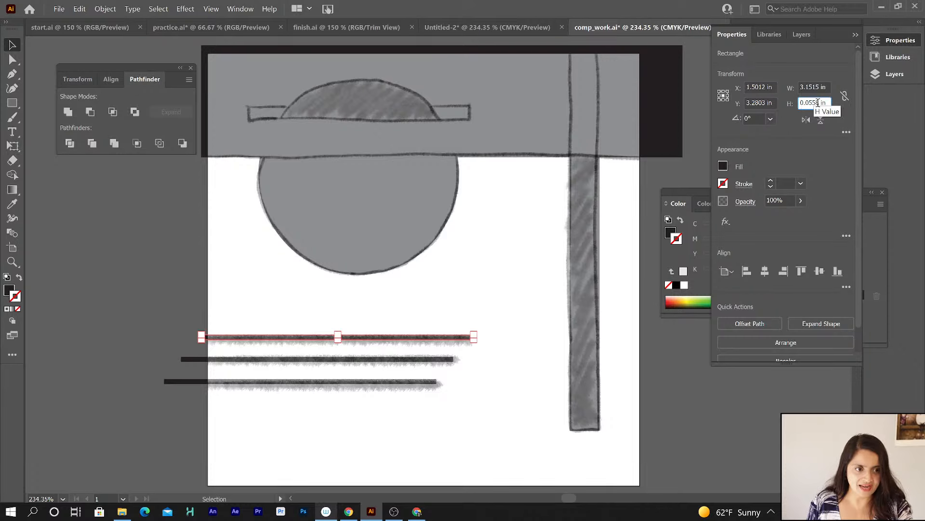
mouse_move(812, 102)
mouse_down()
mouse_move(820, 102)
mouse_move(809, 102)
mouse_up()
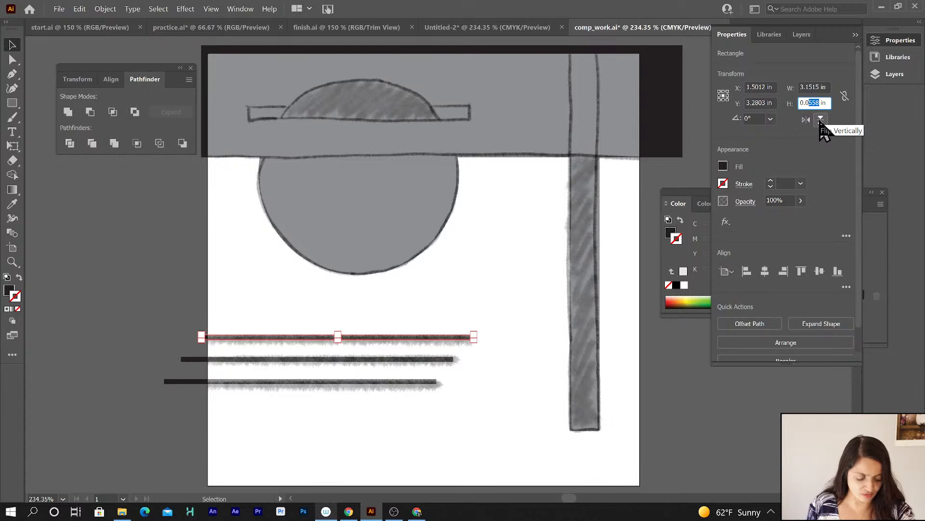
text(4)
key(Return)
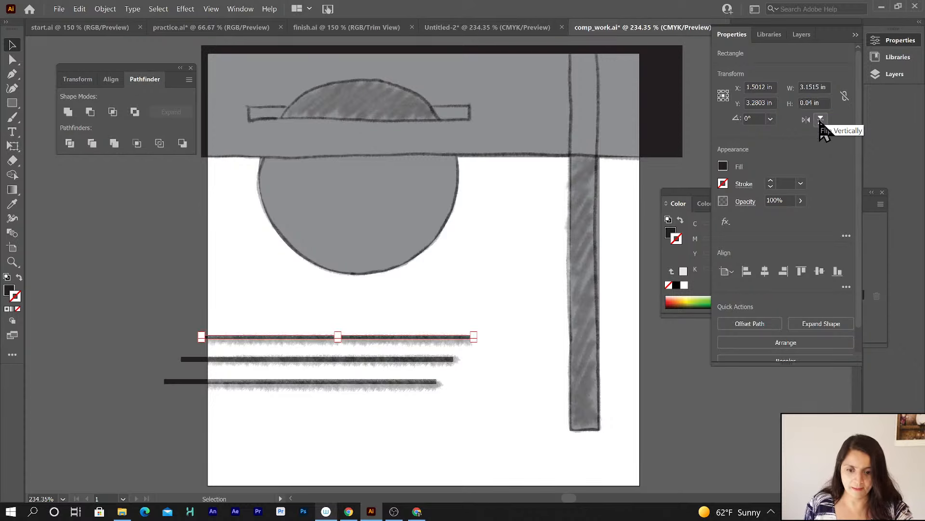
Set the middle stripe's height to 0.04 in.
click(449, 359)
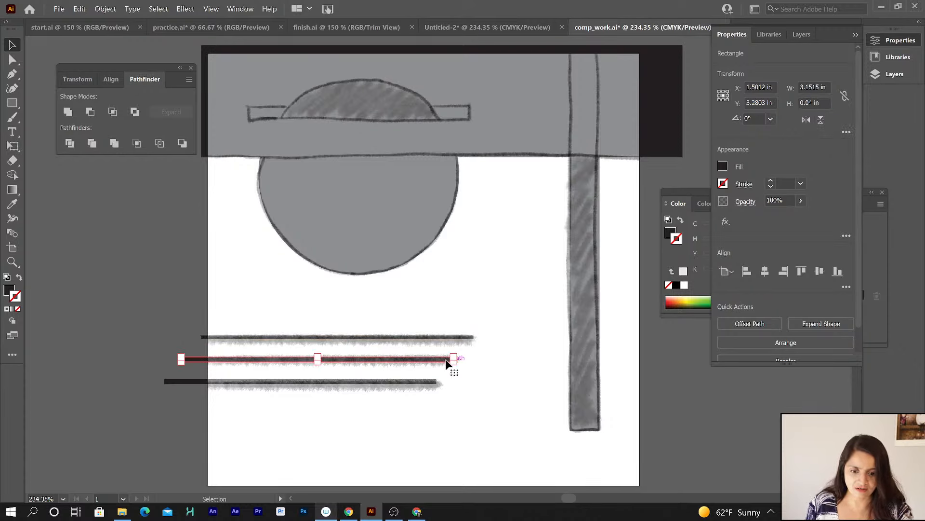
drag(820, 103, 808, 103)
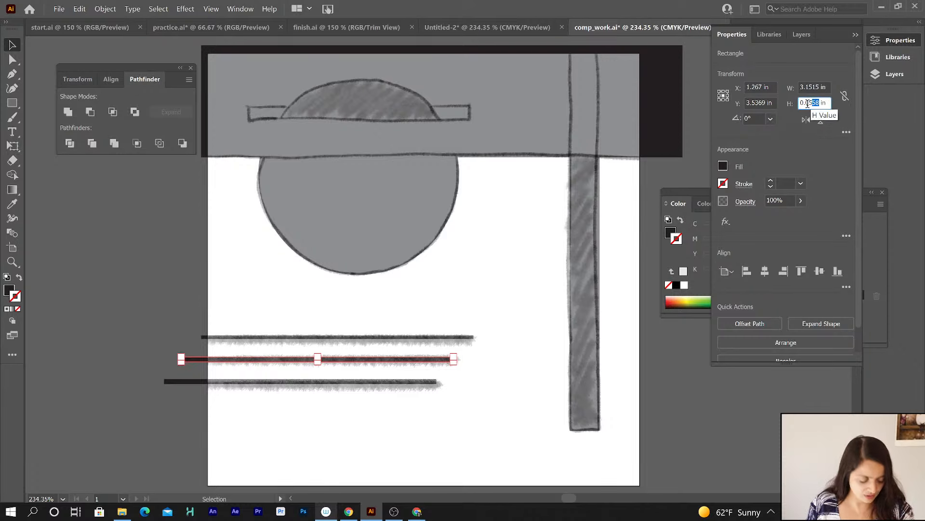
key(BackSpace)
text(4)
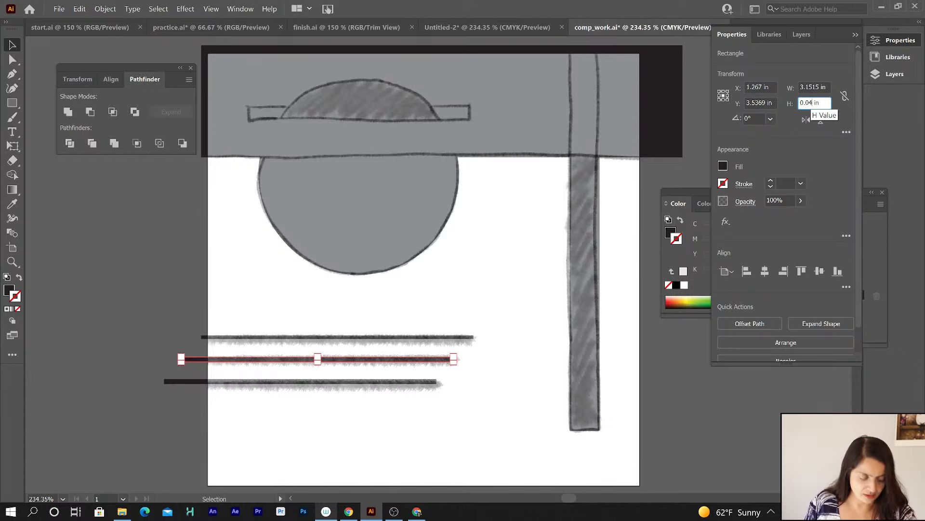
click(391, 382)
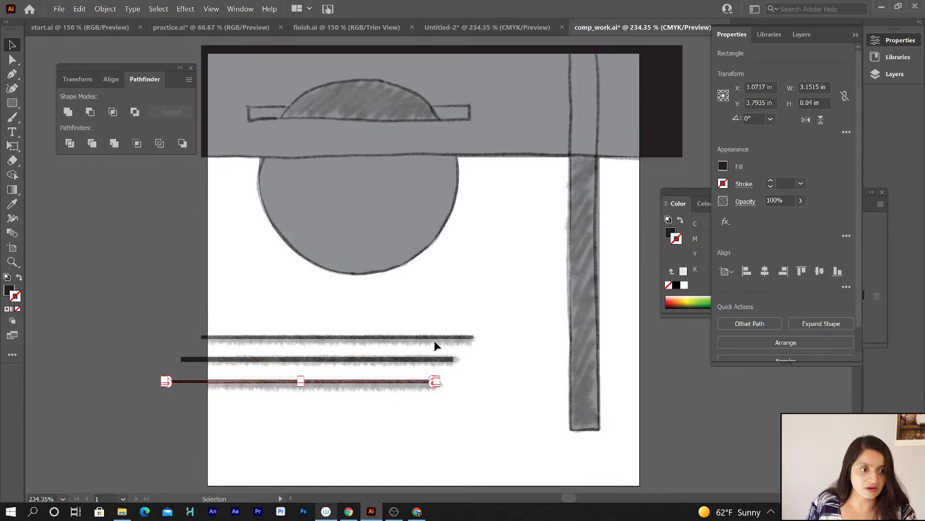
click(427, 359)
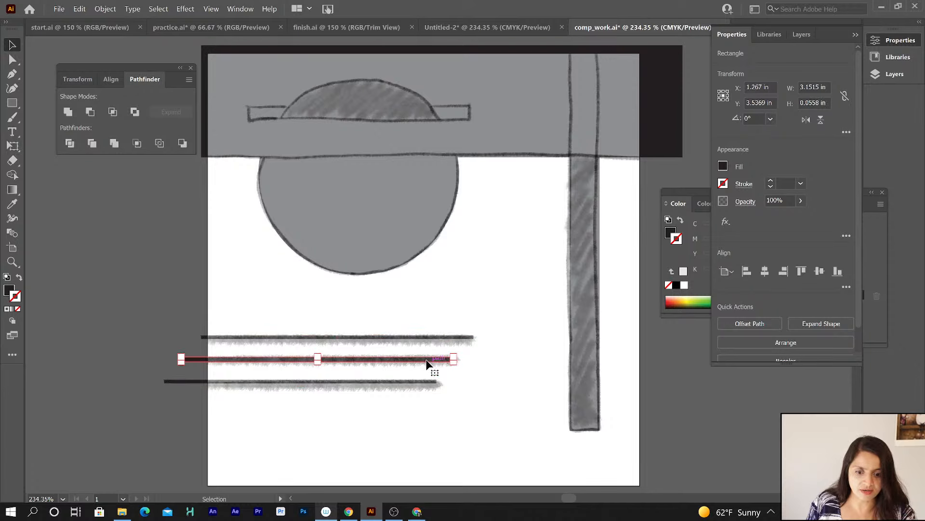
click(817, 102)
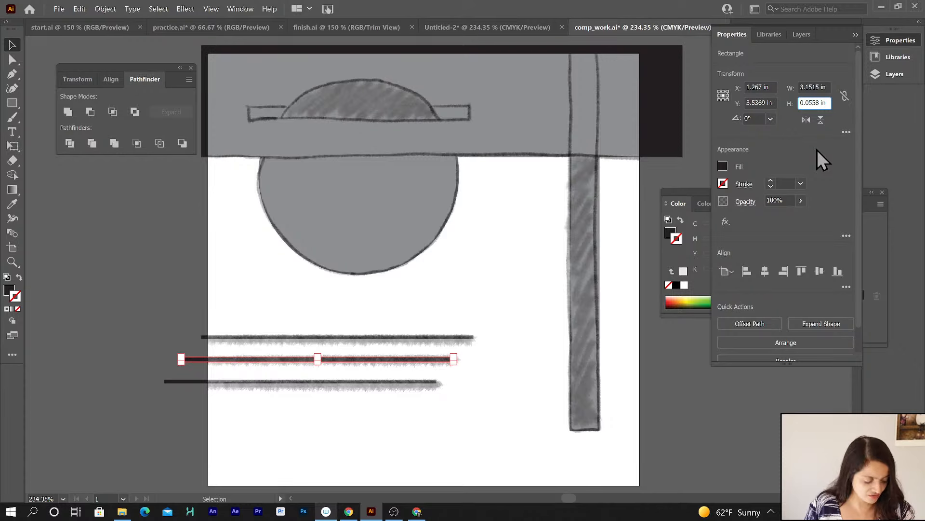
key(BackSpace)
key(BackSpace)
key(BackSpace)
text(4)
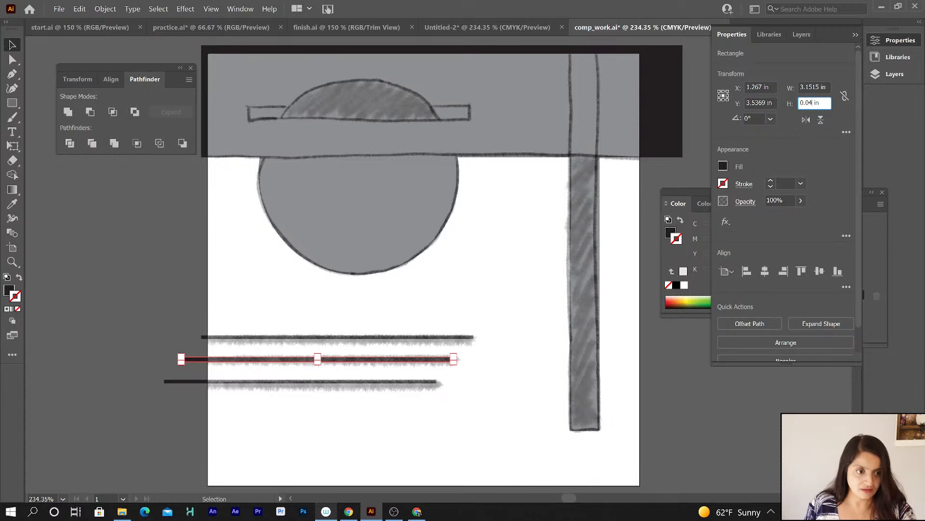
key(Return)
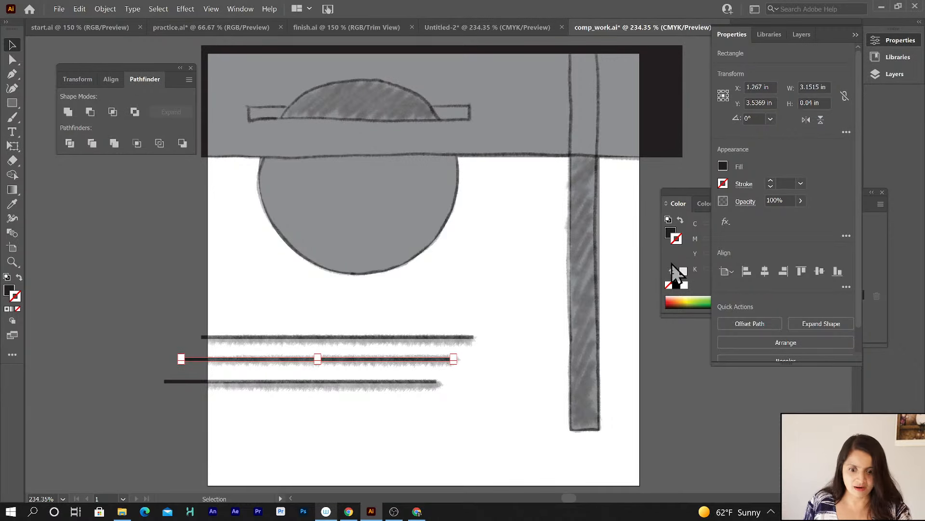
Check the heights of the bottom and top stripes.
click(427, 381)
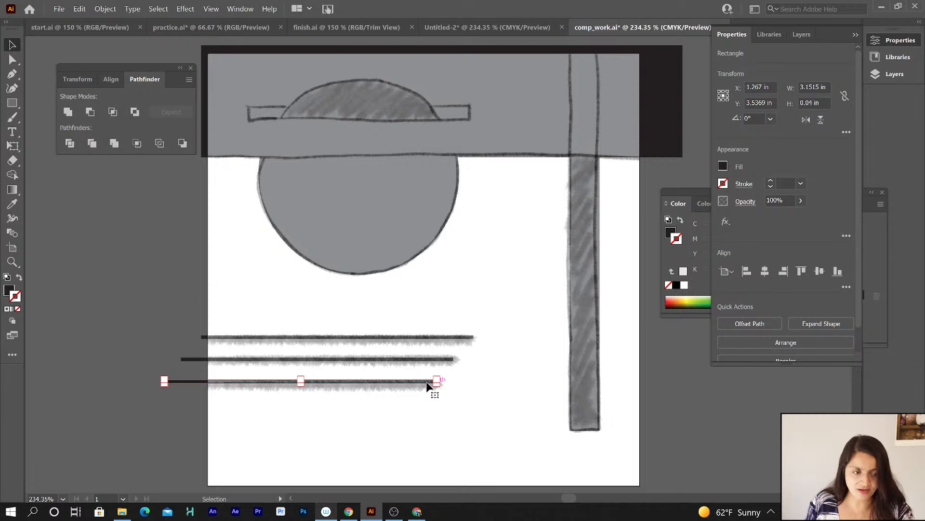
click(444, 336)
click(477, 414)
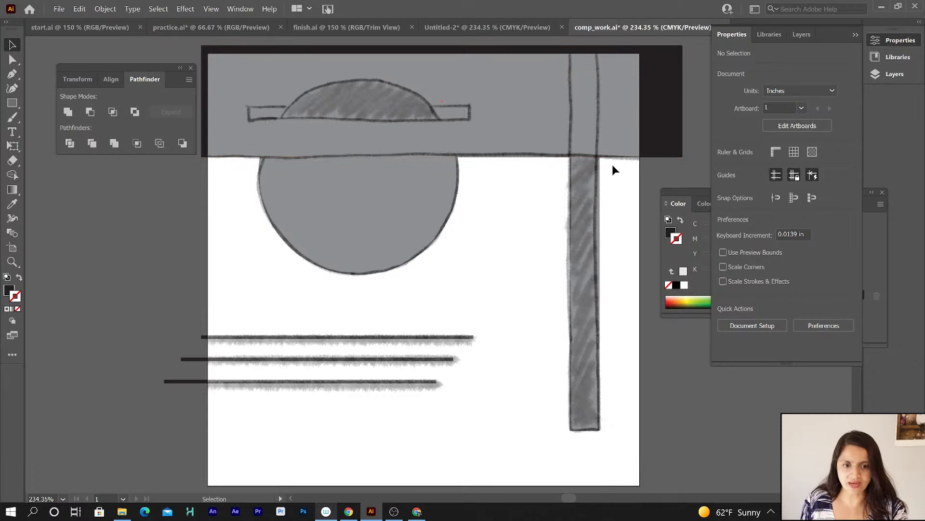
Duplicate the top band rectangle within the design layer.
click(580, 198)
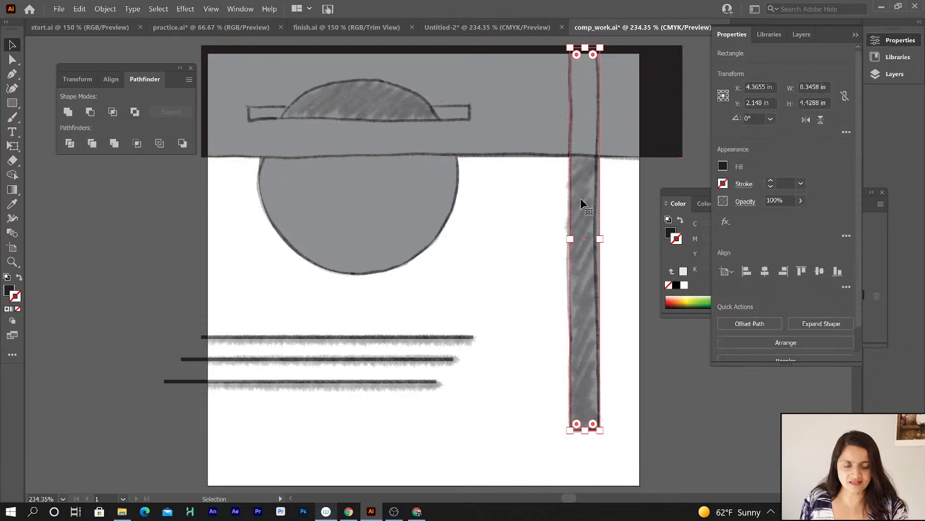
click(632, 99)
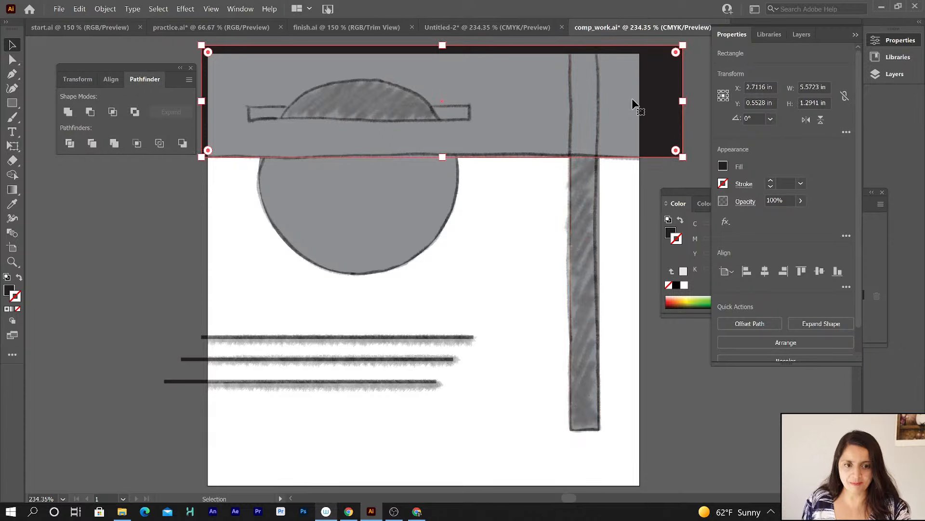
click(794, 35)
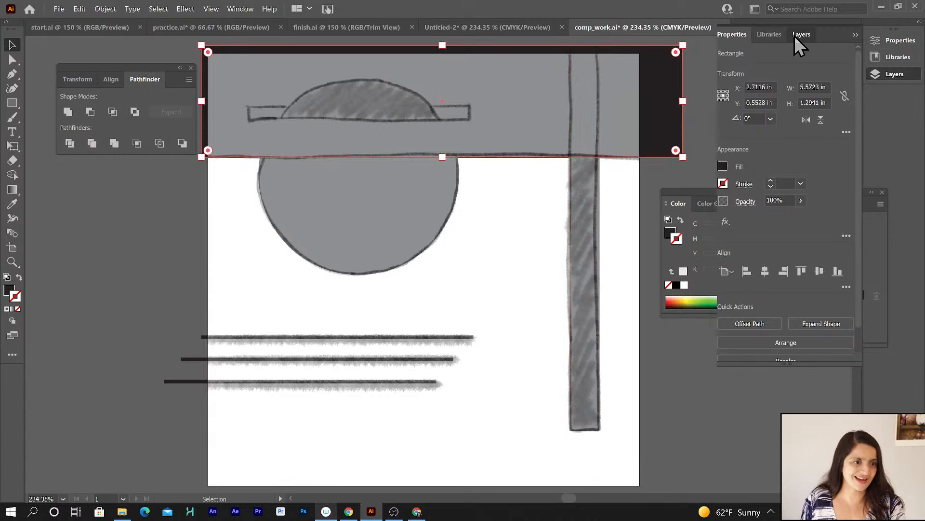
click(756, 66)
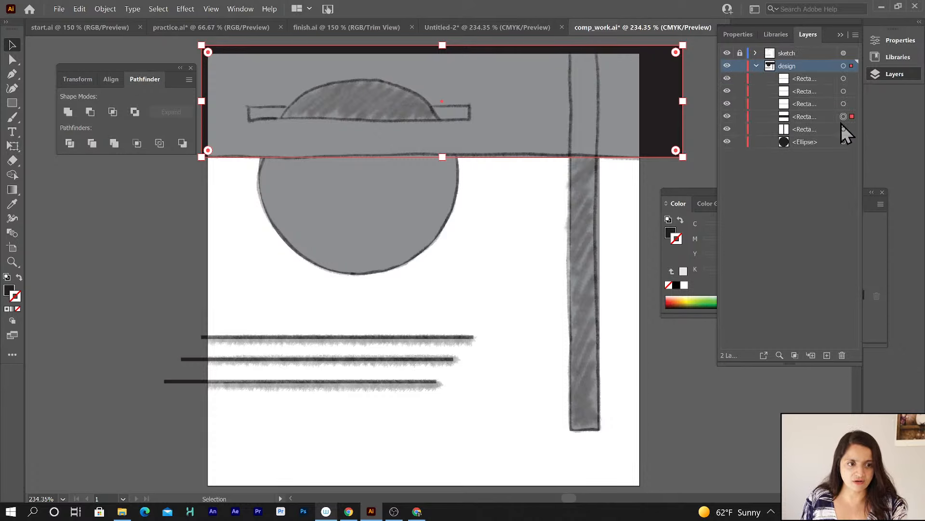
click(810, 117)
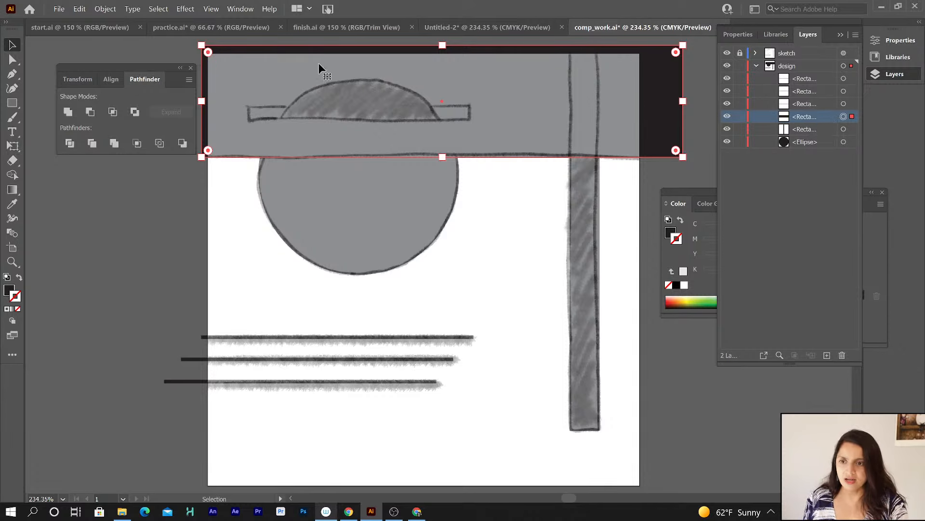
click(77, 10)
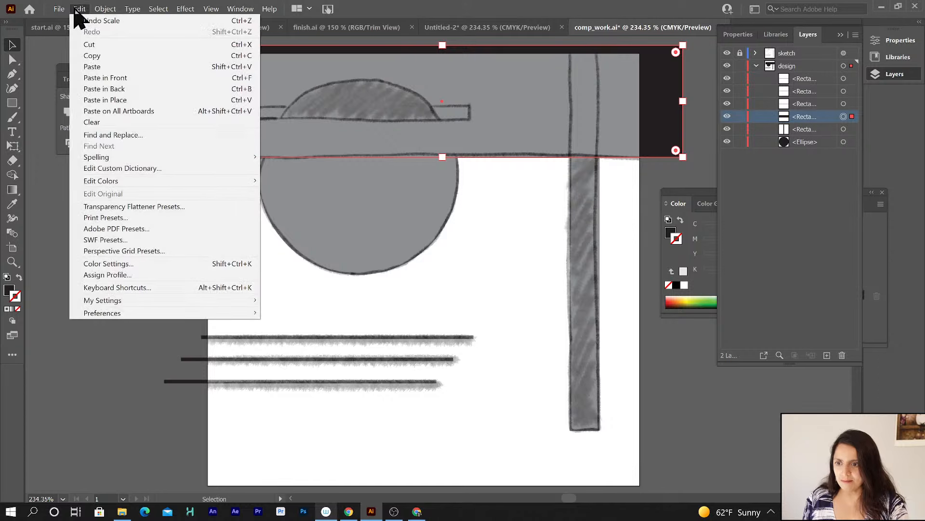
click(92, 56)
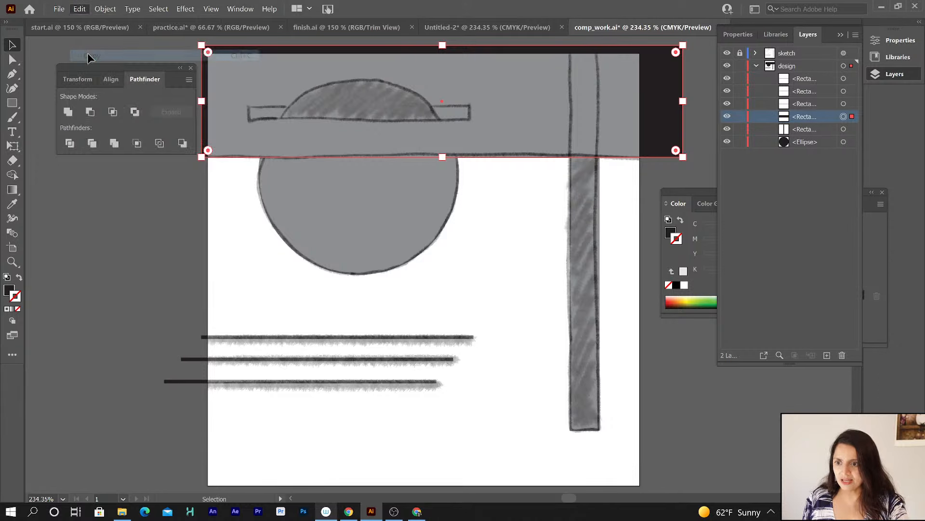
click(80, 9)
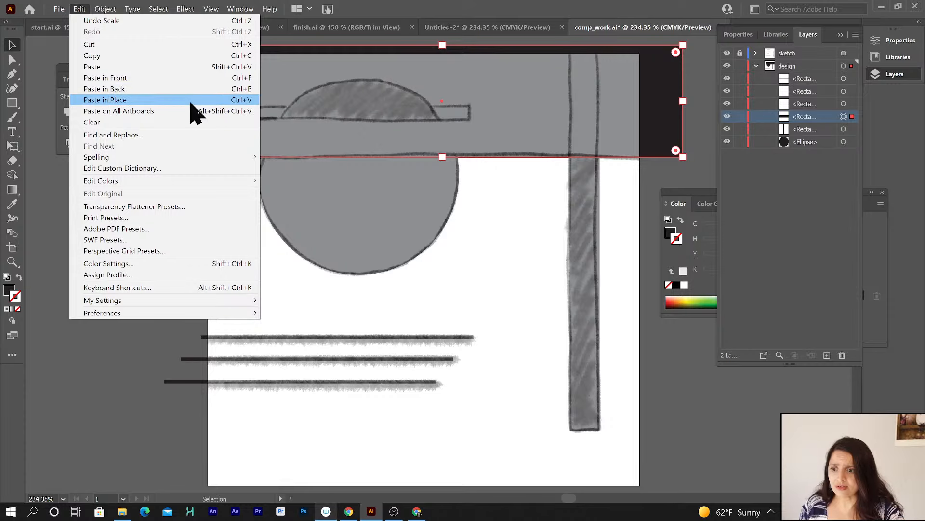
click(803, 116)
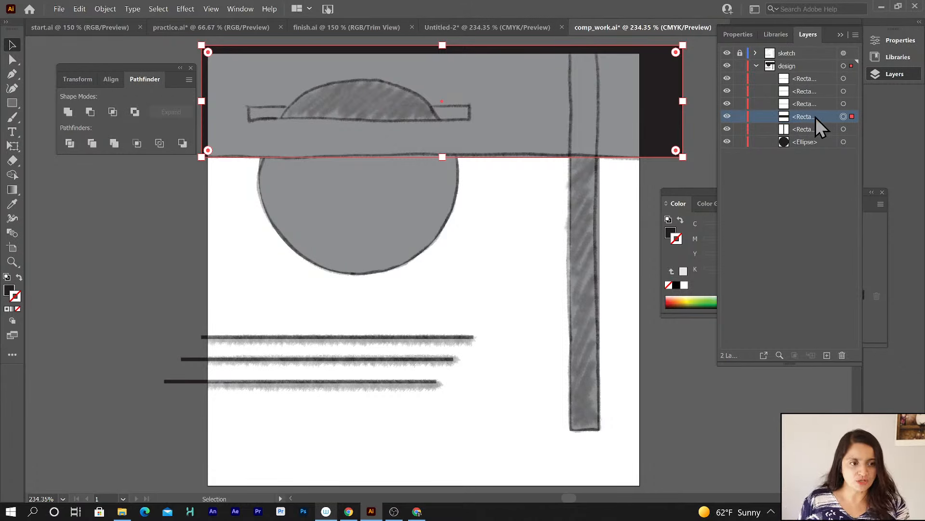
drag(816, 117, 828, 358)
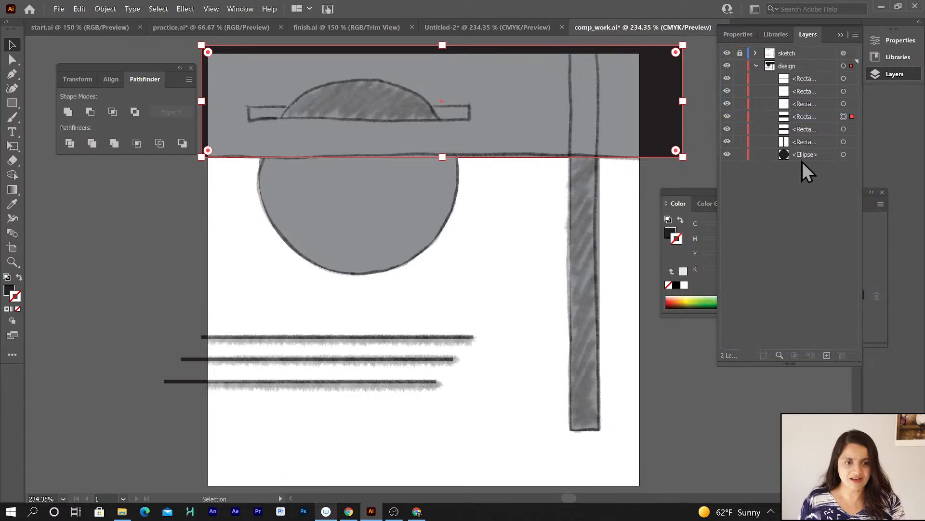
Select the top band and vertical bar, and hide every other shape in the design layer.
click(619, 180)
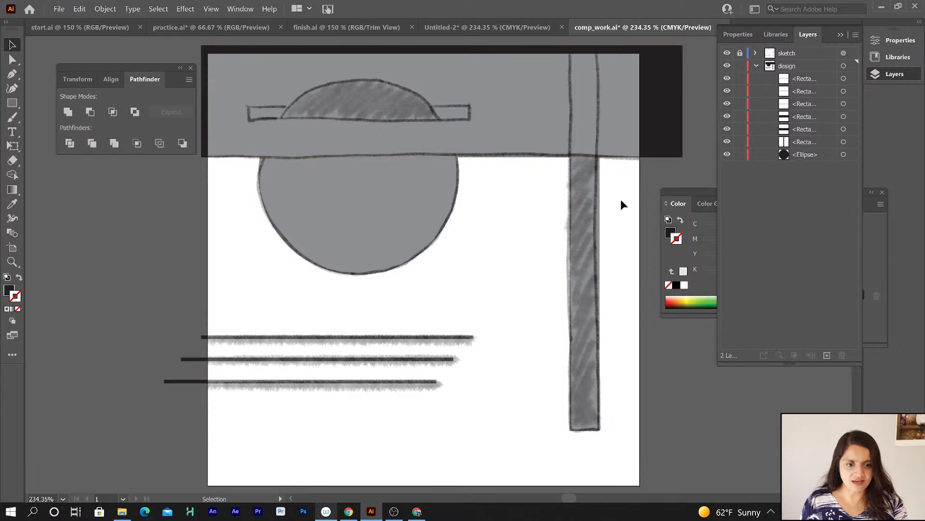
click(615, 138)
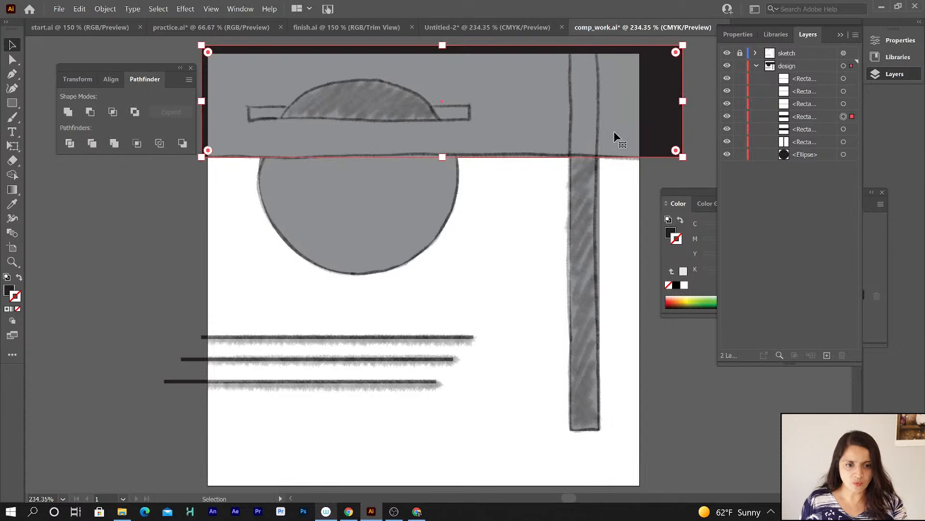
shift+click(581, 198)
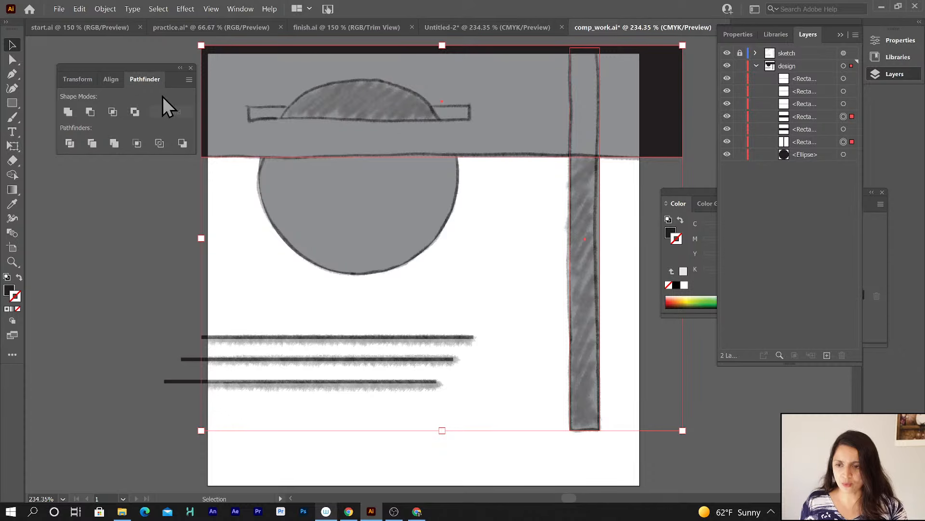
click(727, 154)
click(727, 129)
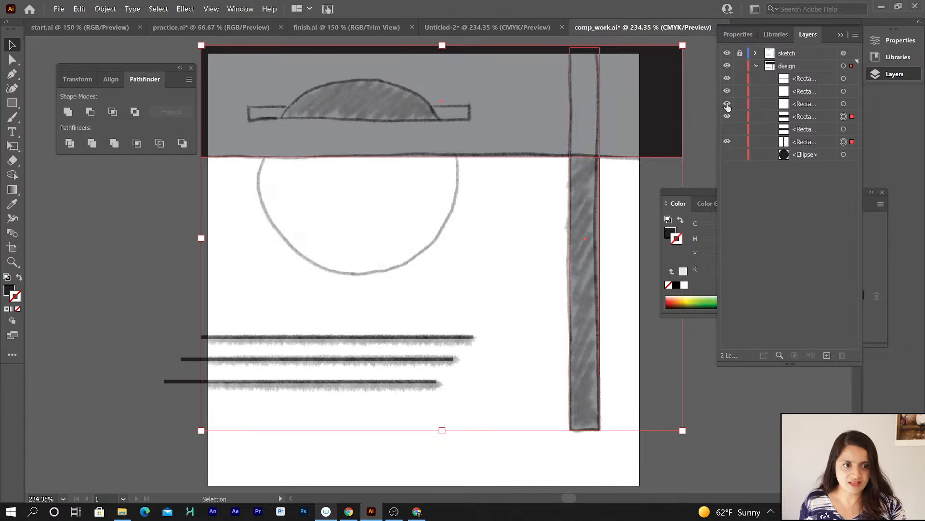
drag(726, 104, 728, 48)
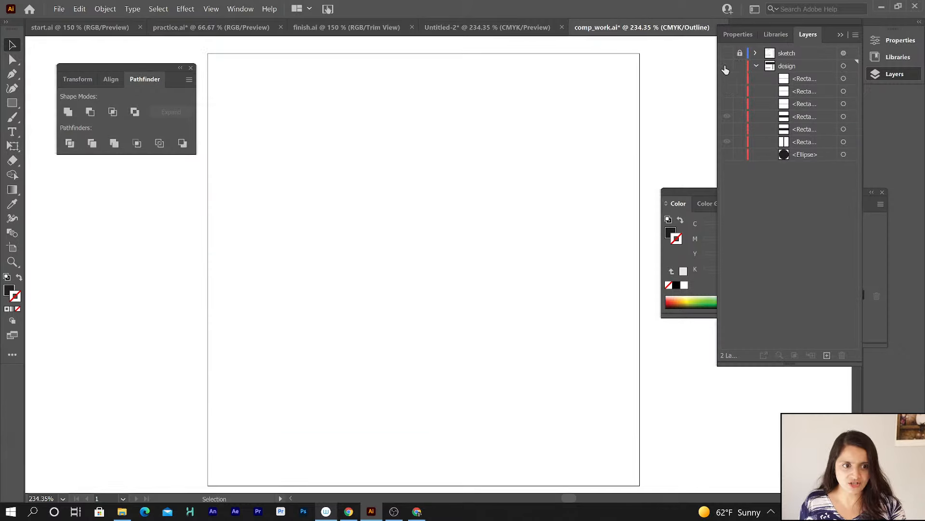
click(727, 66)
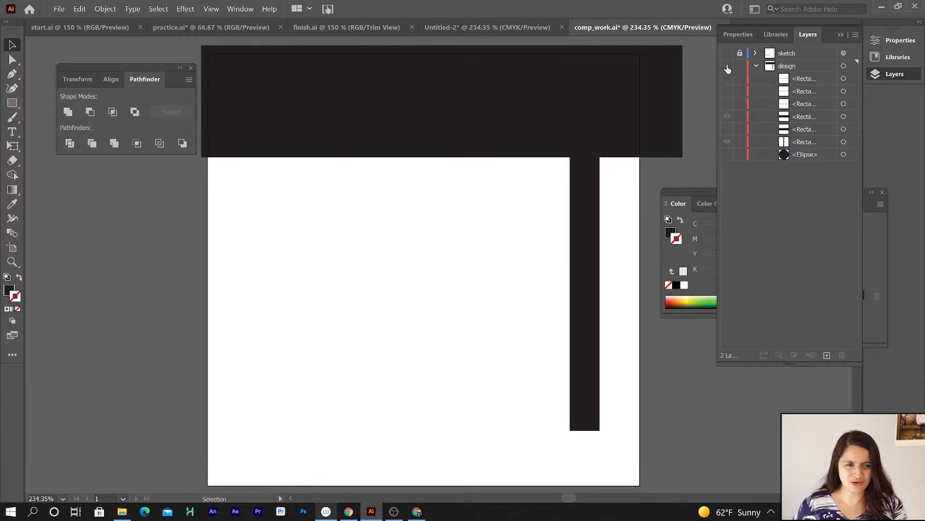
click(727, 66)
click(727, 66)
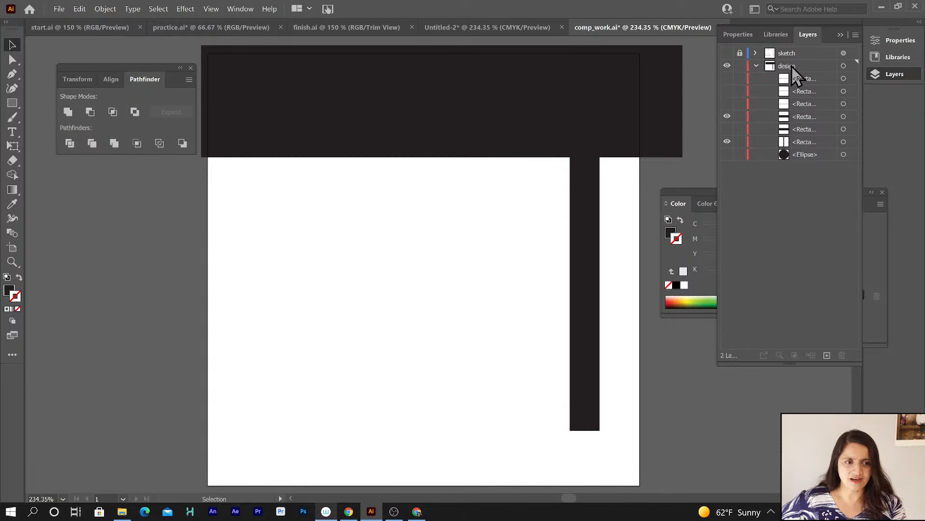
click(727, 66)
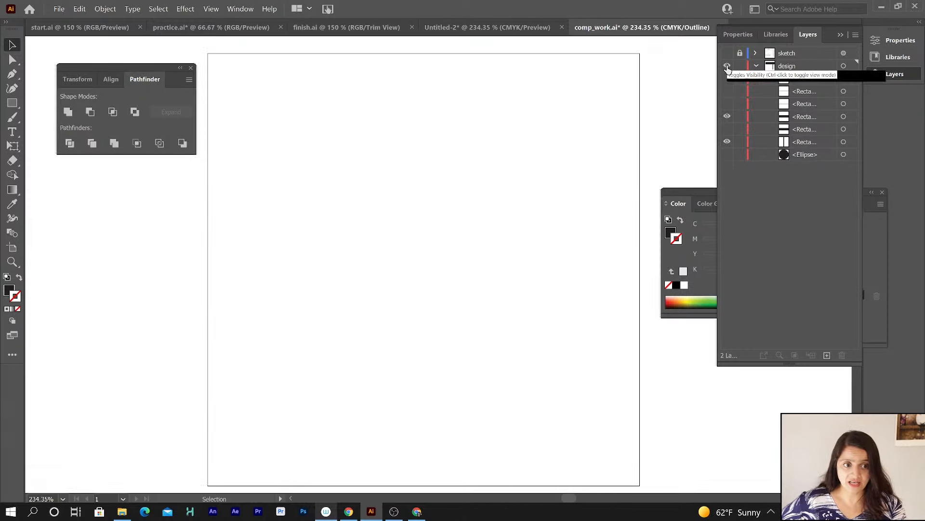
click(727, 66)
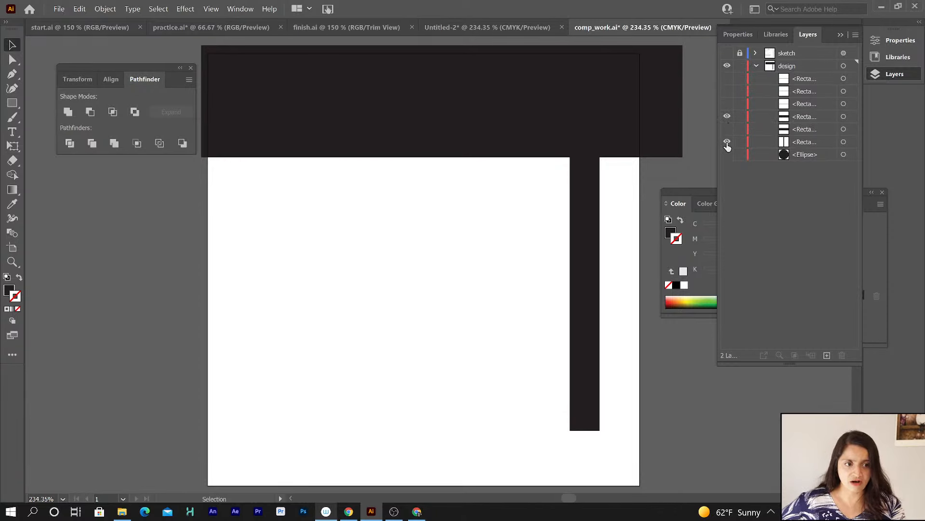
Try Minus Front on the top band and vertical bar, then undo it.
click(646, 134)
shift+click(585, 193)
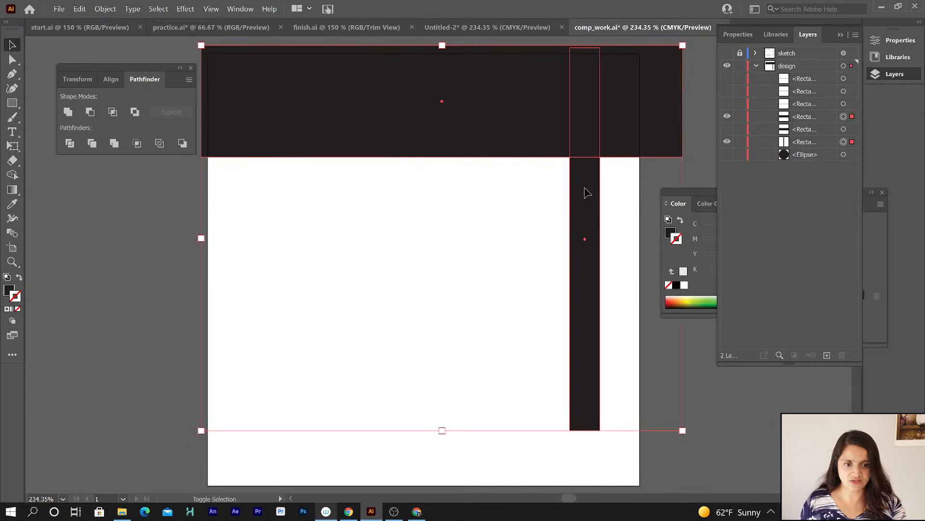
click(95, 117)
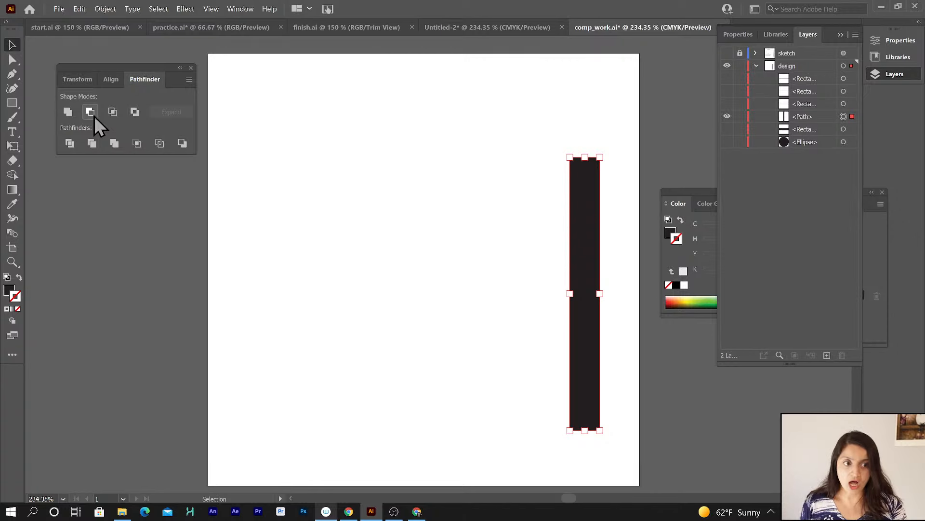
key(ctrl+z)
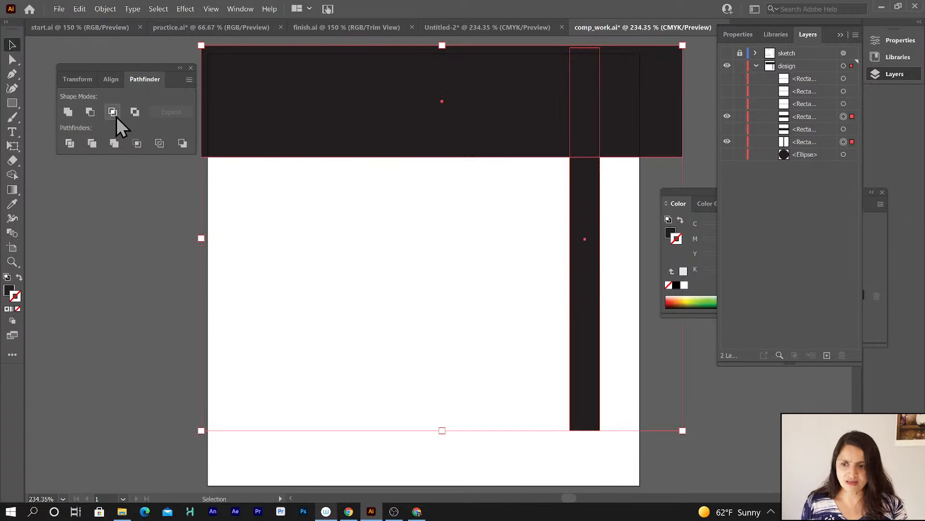
Try Intersect and then Exclude on the band and bar, undoing each result.
click(115, 113)
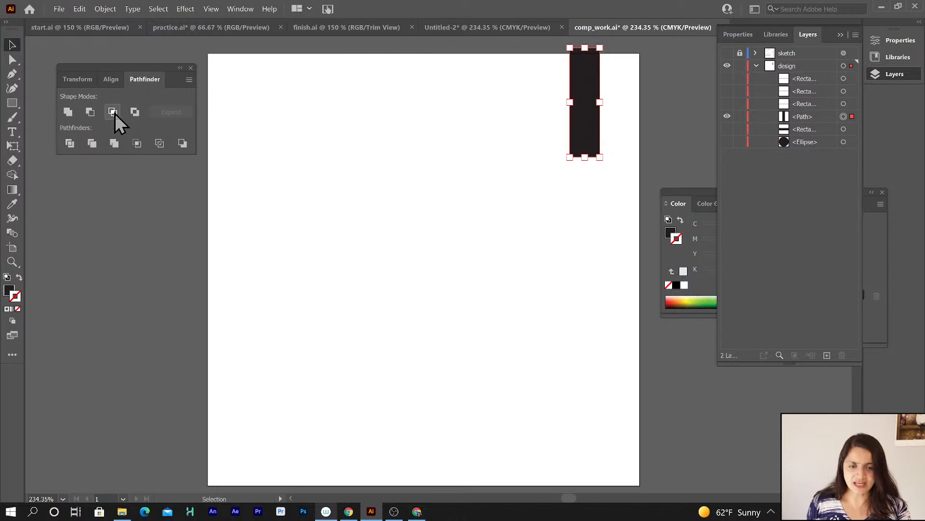
key(ctrl+z)
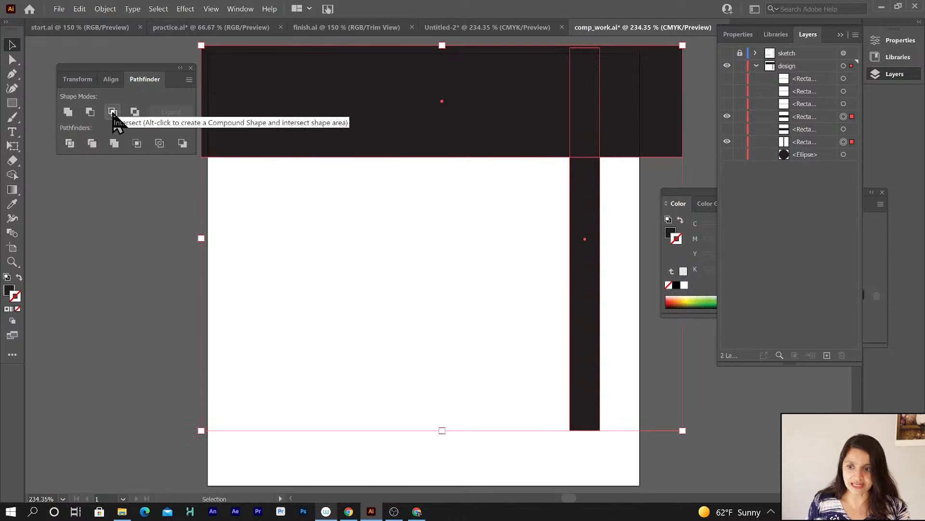
click(135, 112)
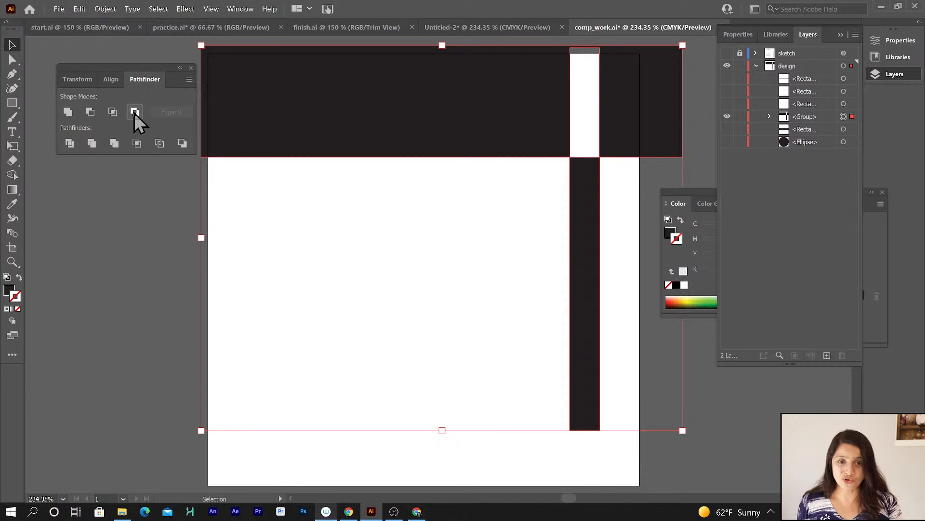
key(ctrl+z)
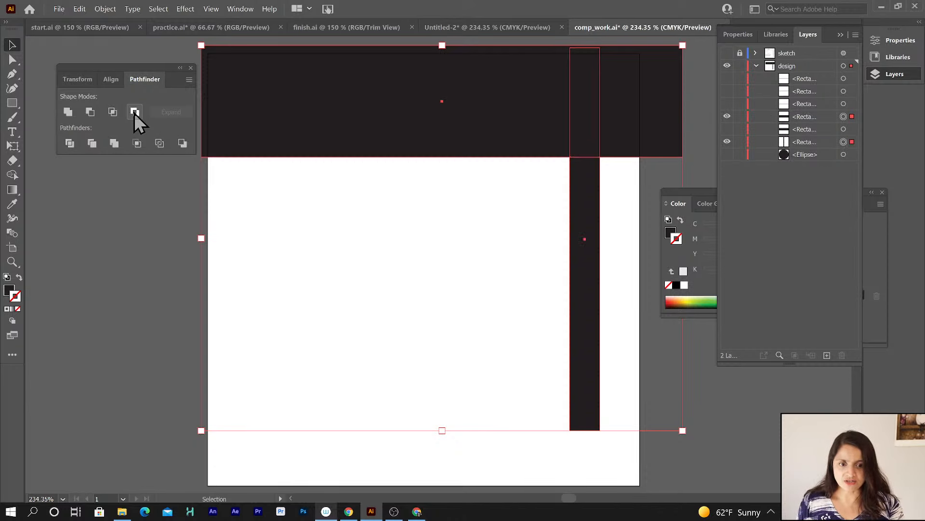
Try Trim on the band and bar, inspect and move the resulting pieces, then undo.
click(91, 145)
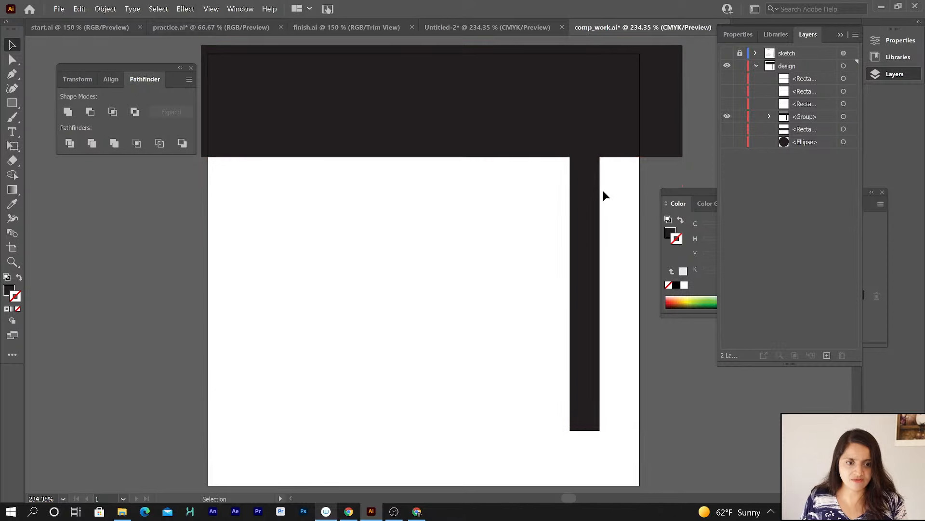
drag(593, 199, 591, 221)
key(ctrl+z)
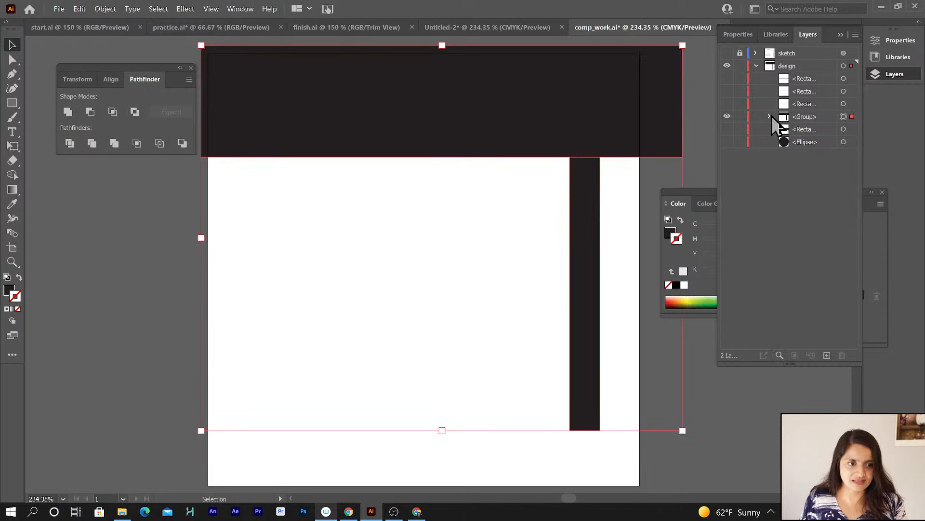
click(769, 117)
click(828, 141)
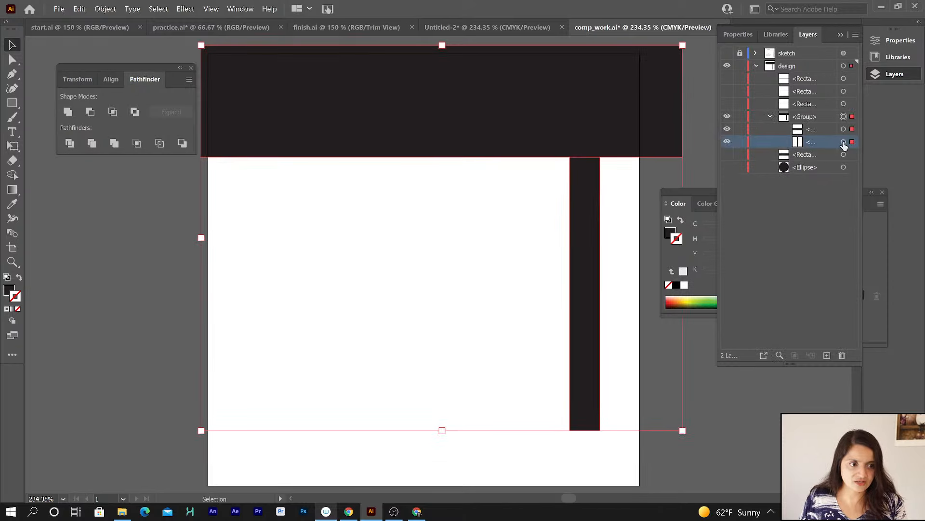
click(844, 141)
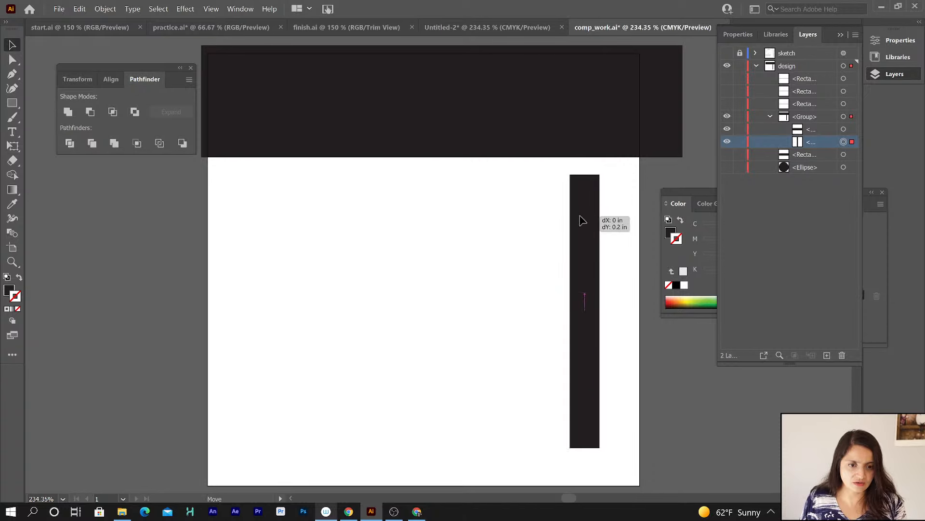
key(a)
key(ctrl+shift+g)
key(v)
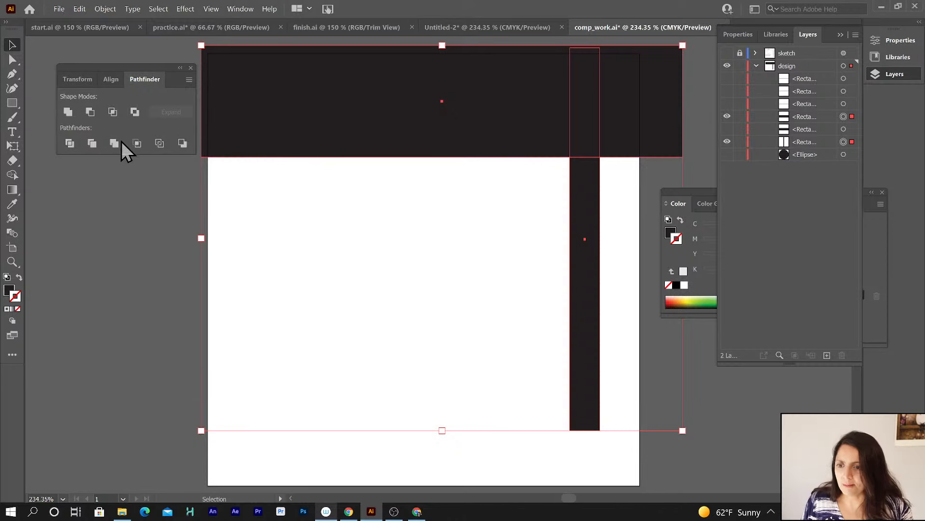
Divide the top band and vertical bar with Pathfinder and select the resulting group.
click(69, 142)
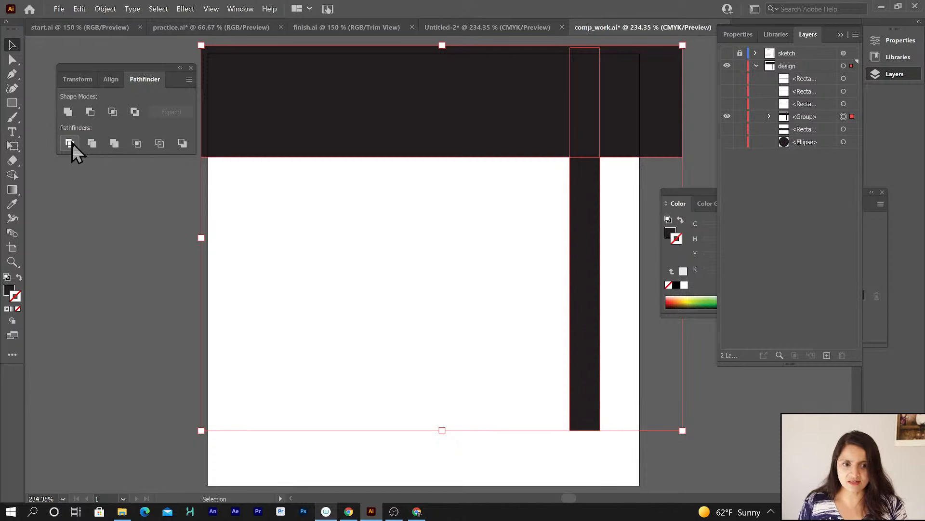
click(809, 117)
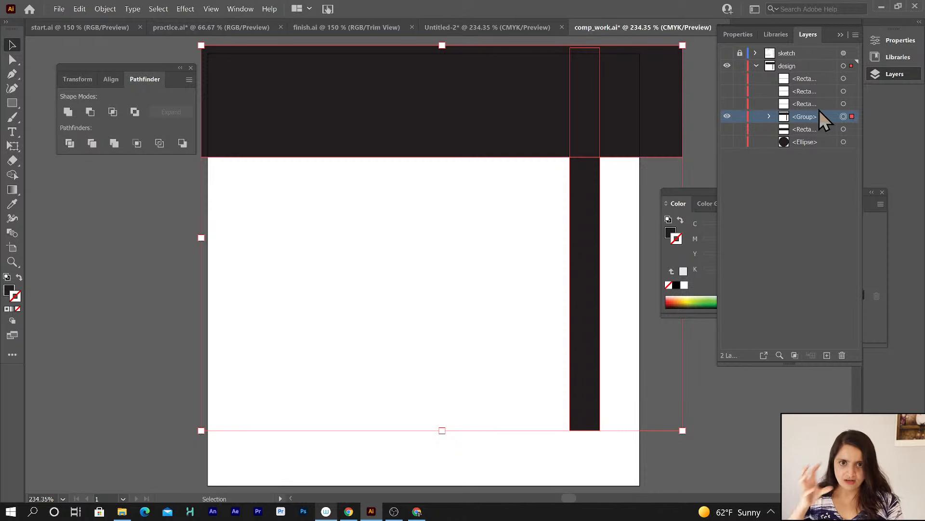
drag(499, 132, 414, 171)
key(a)
key(ctrl+z)
key(v)
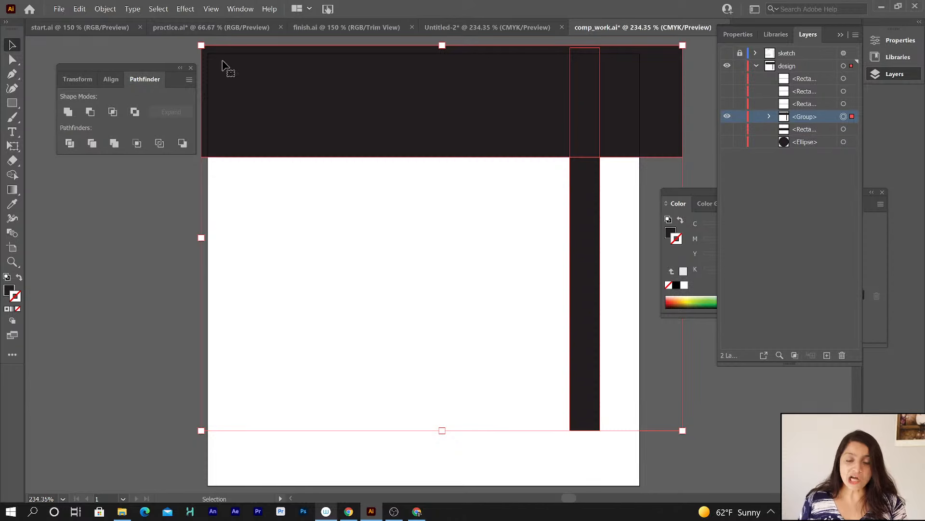
Ungroup the divided pieces.
click(106, 9)
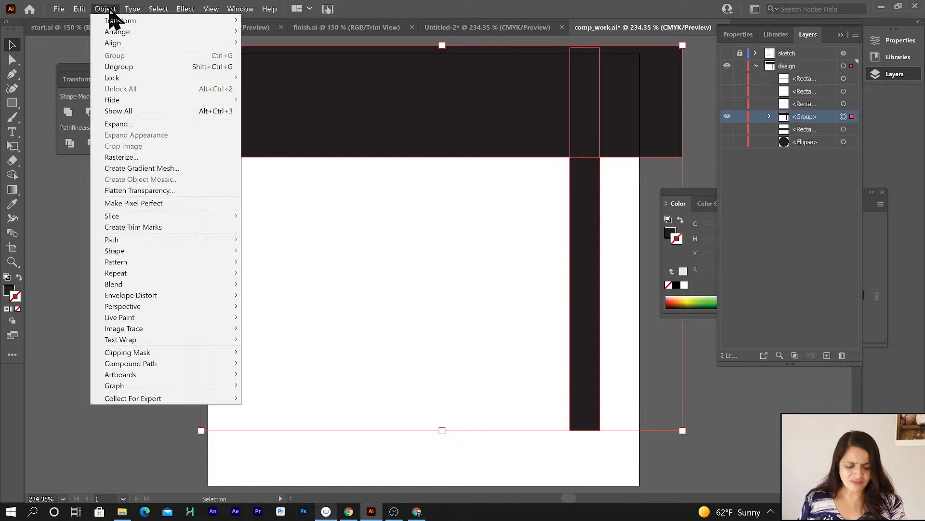
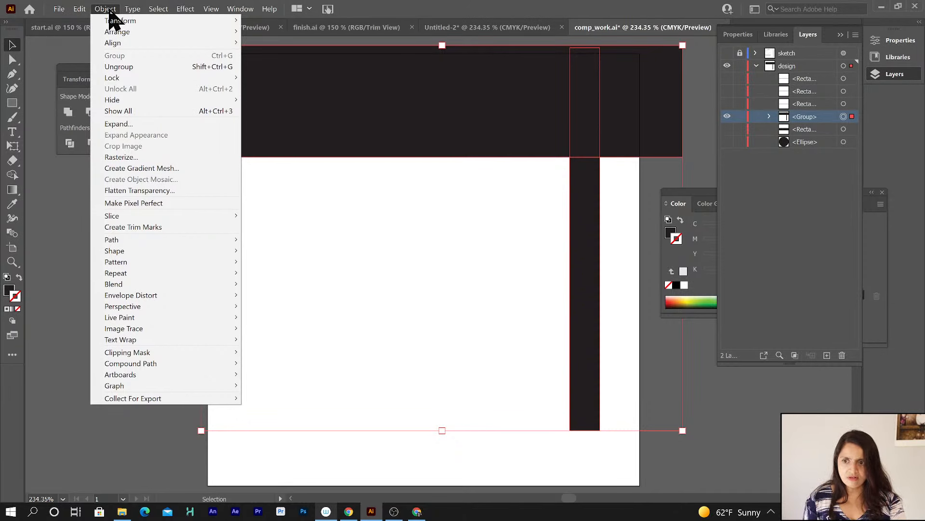
Ungroup the divided pieces and hide them one at a time to examine each piece.
click(120, 67)
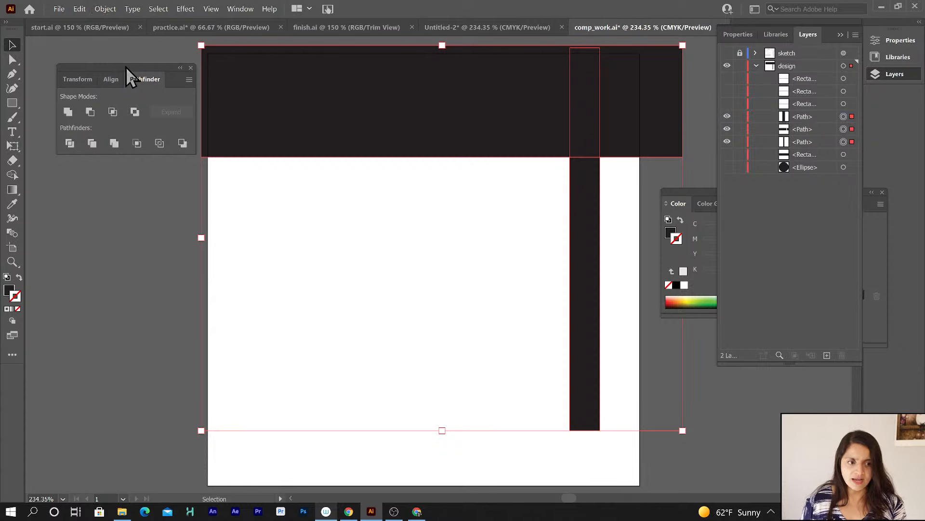
click(727, 128)
click(727, 142)
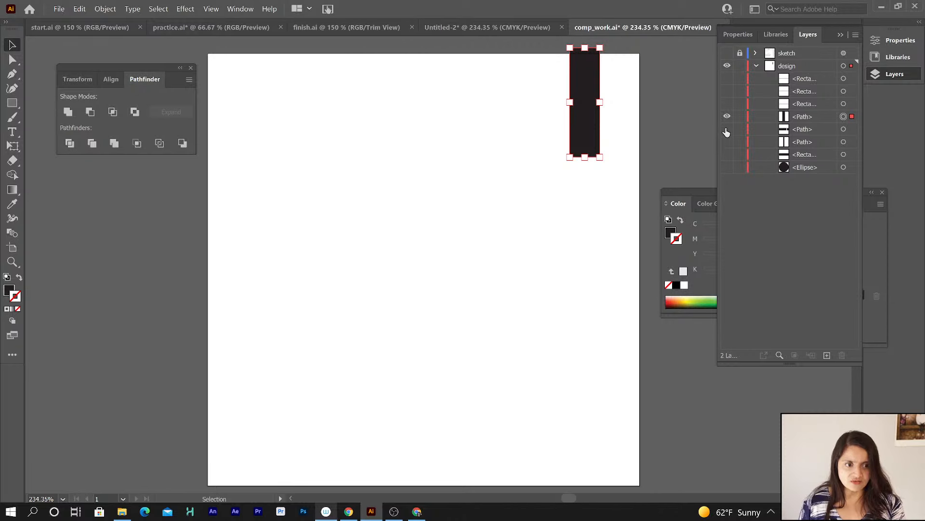
click(726, 129)
click(727, 116)
click(802, 129)
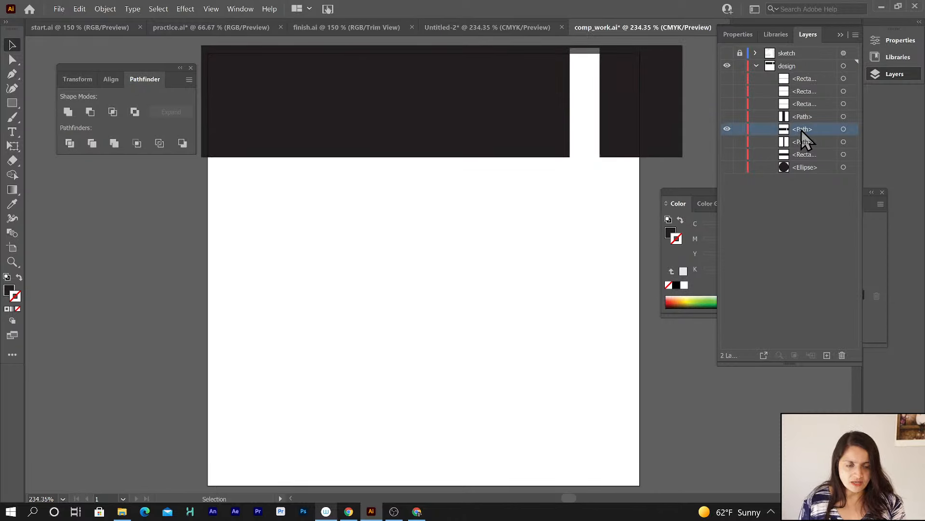
Show the original band rectangle again and delete the notched band piece left by the Divide.
click(617, 112)
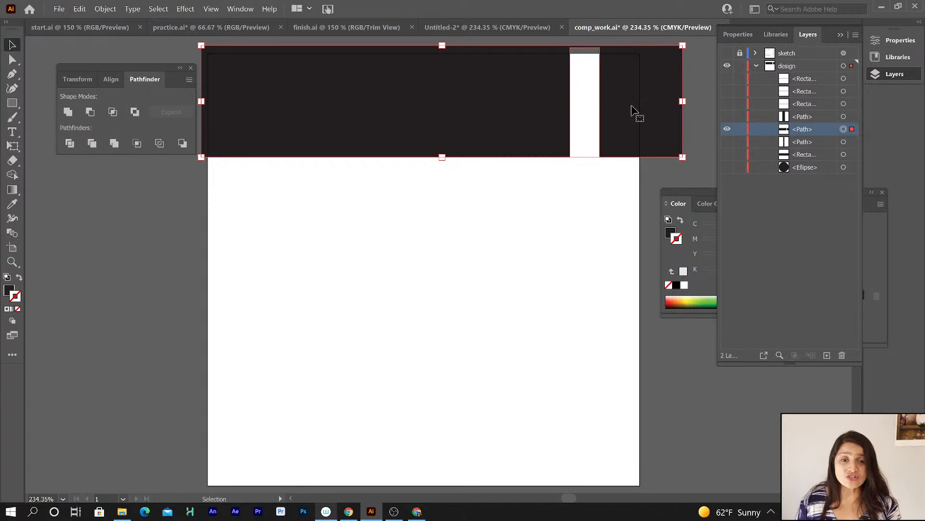
click(727, 154)
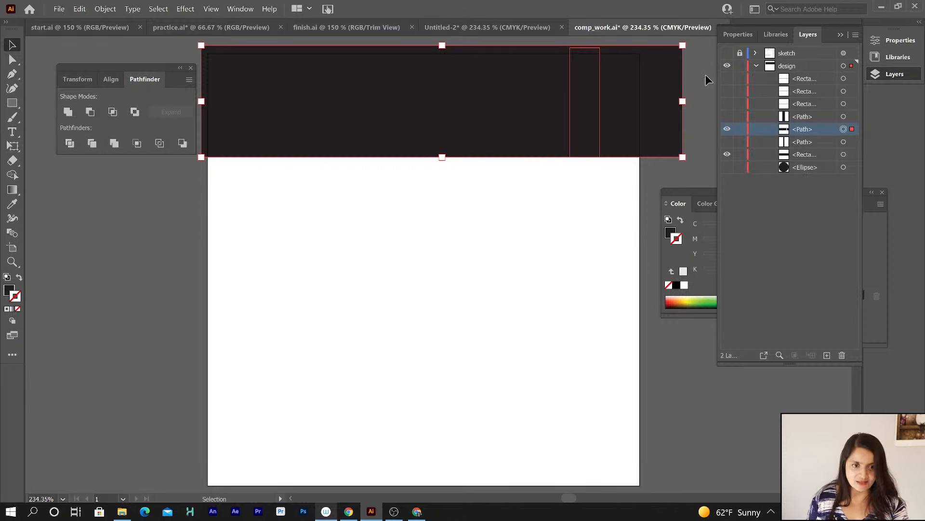
click(661, 175)
click(651, 134)
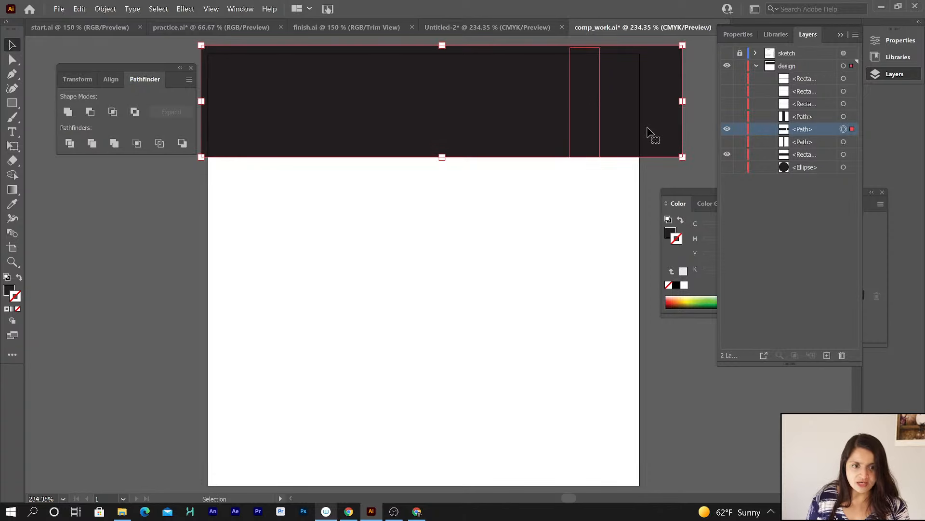
key(Delete)
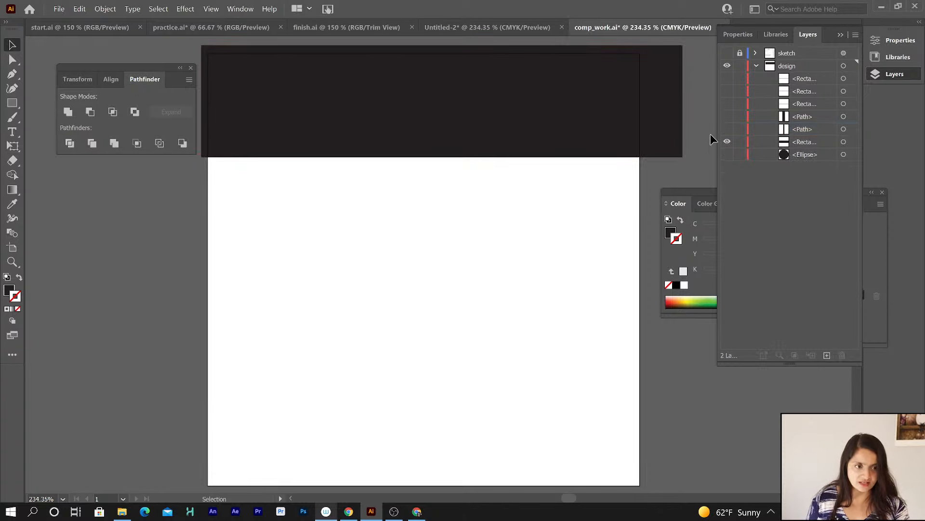
Make the remaining bar pieces and the band visible again and select the bar's top square segment.
click(727, 117)
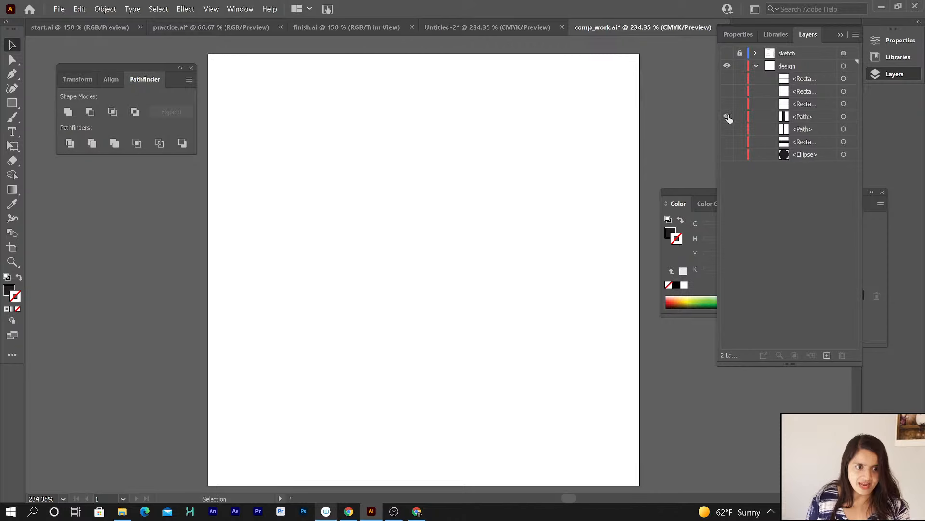
click(727, 129)
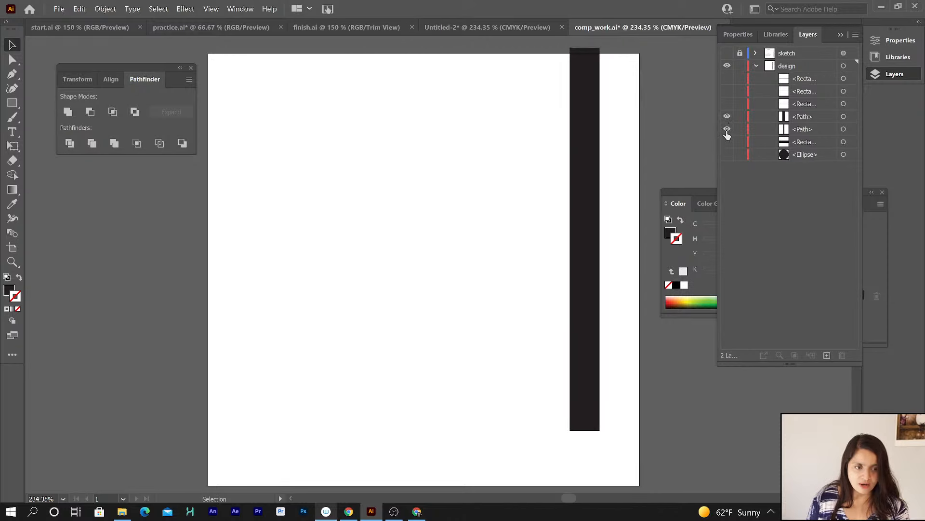
click(727, 142)
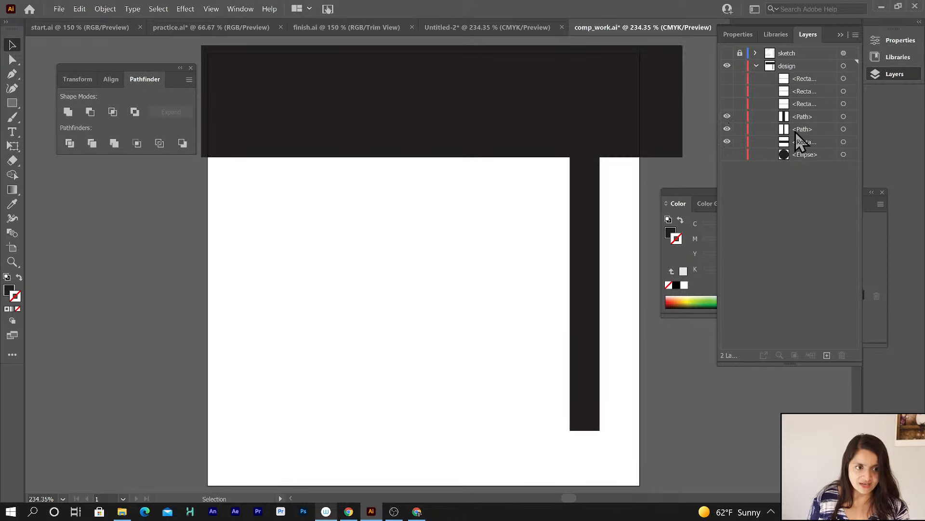
click(803, 120)
click(843, 117)
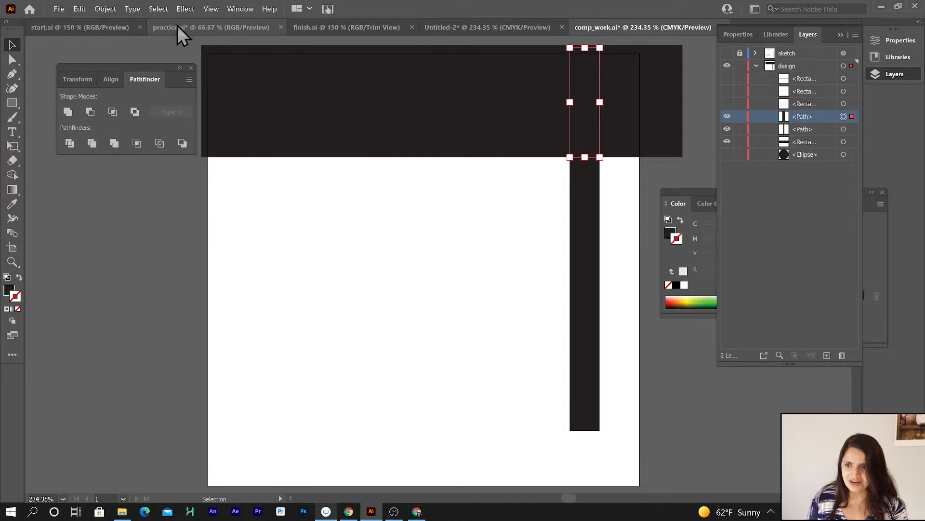
Open finish.ai in its own window beside comp_work as a reference and resize the split between them.
click(305, 28)
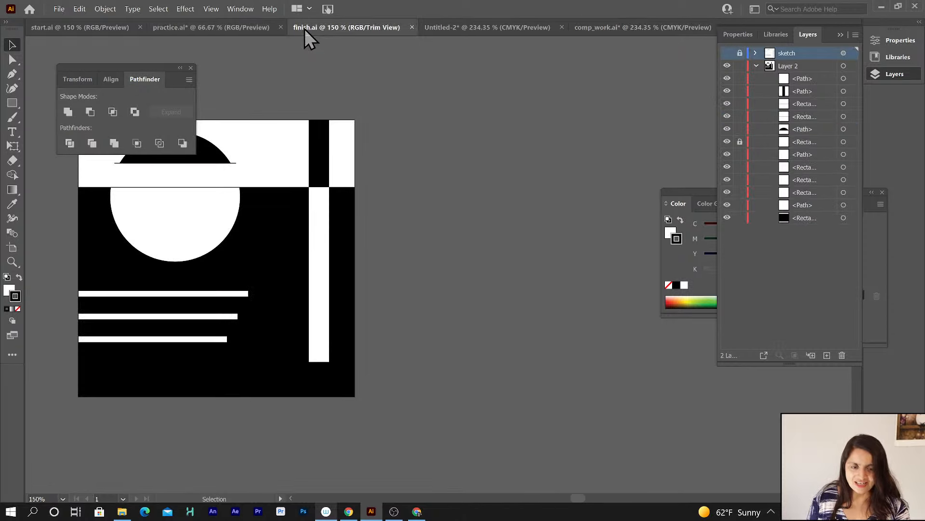
drag(304, 28, 25, 120)
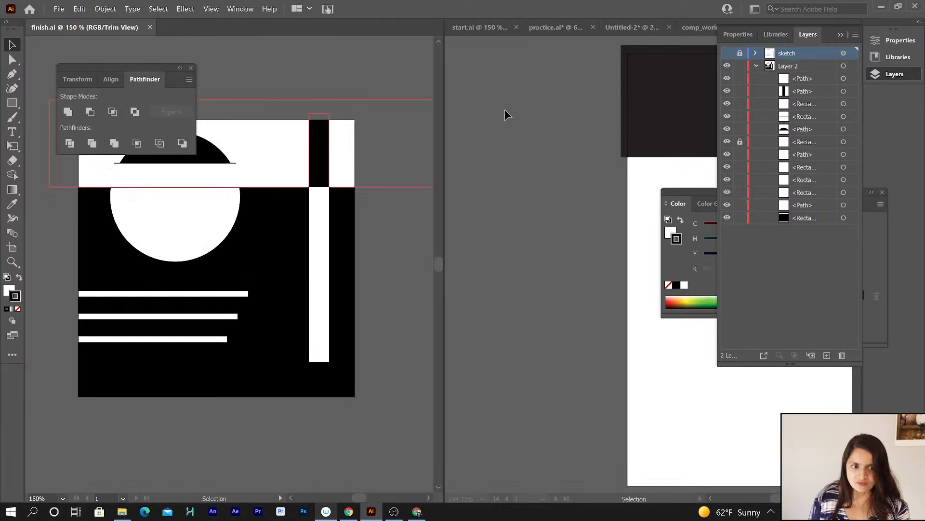
click(626, 114)
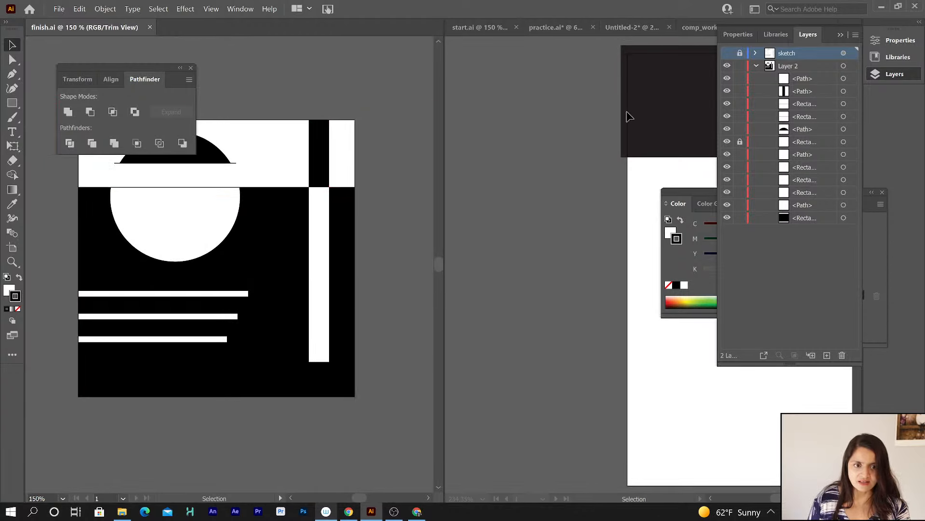
drag(627, 112, 576, 112)
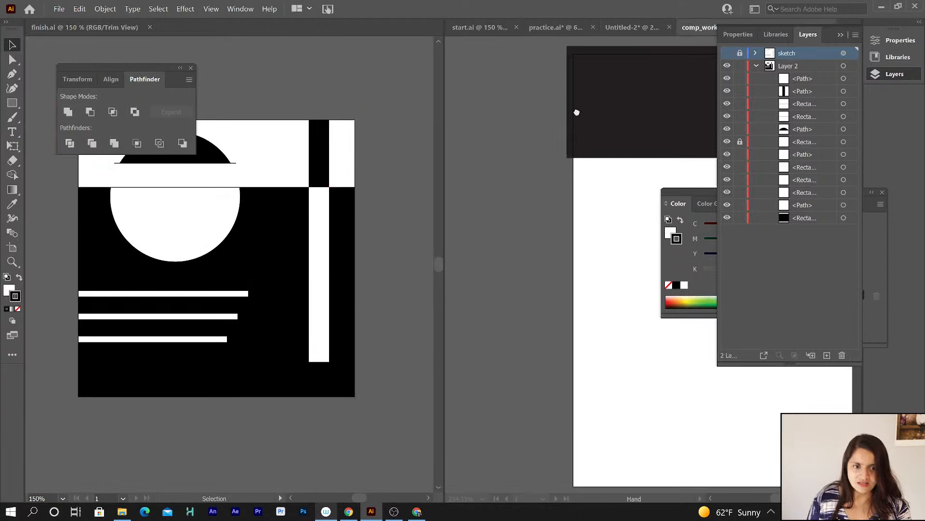
click(581, 112)
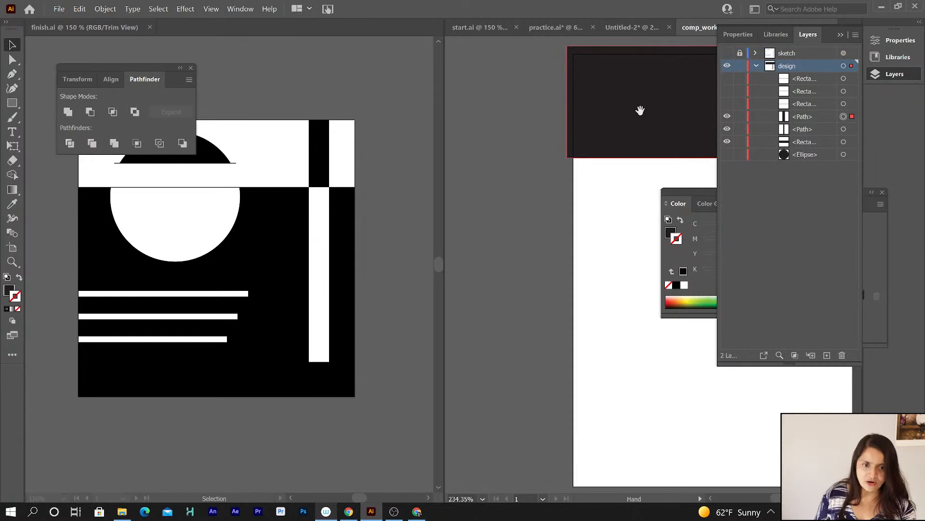
drag(640, 109, 512, 116)
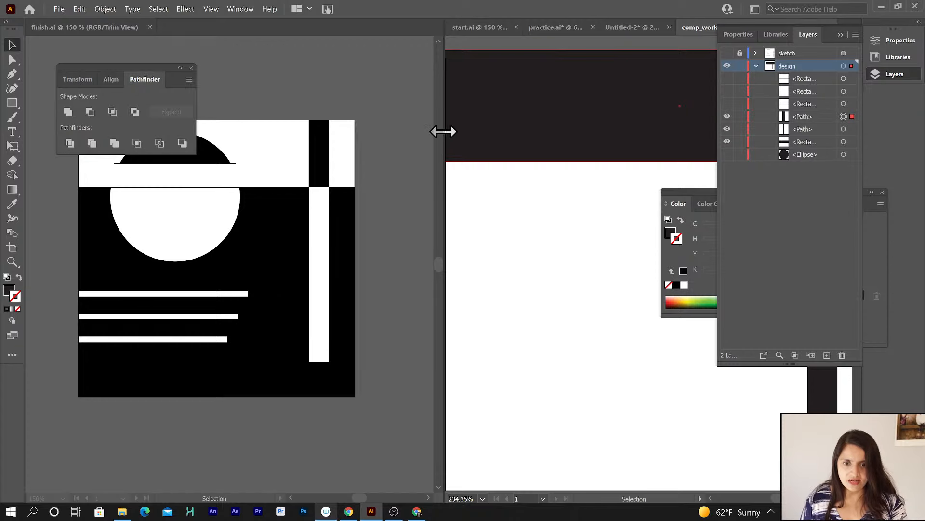
drag(431, 132, 337, 132)
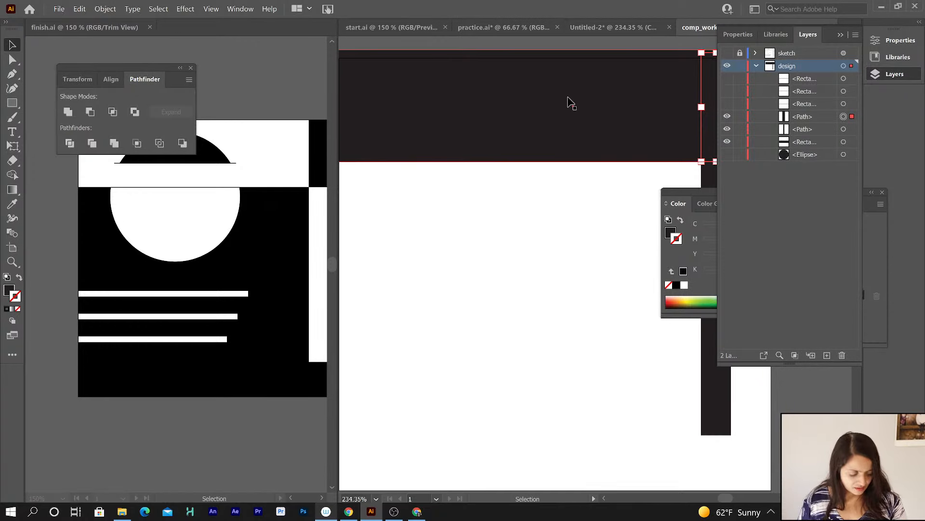
Zoom out comp_work to 150% and move the Pathfinder panel beneath the reference artwork.
key(ctrl)
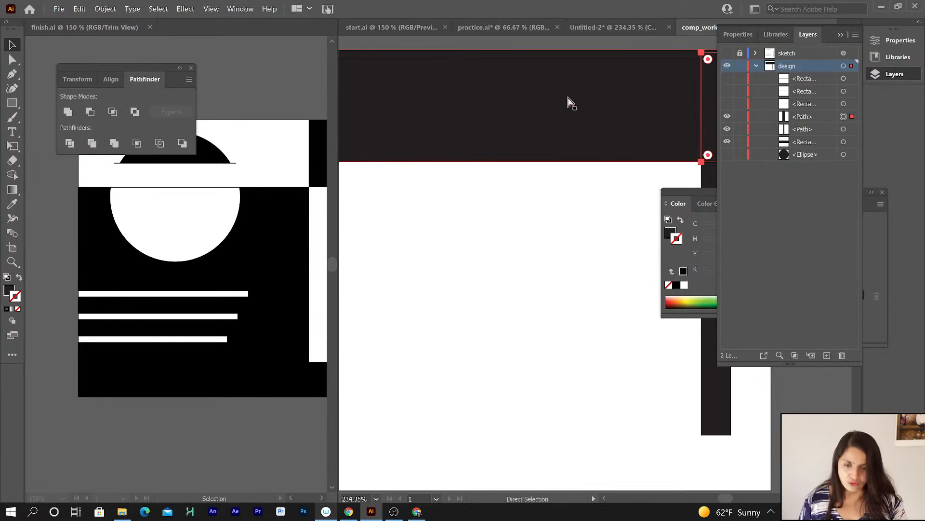
key(ctrl+minus)
key(ctrl+minus)
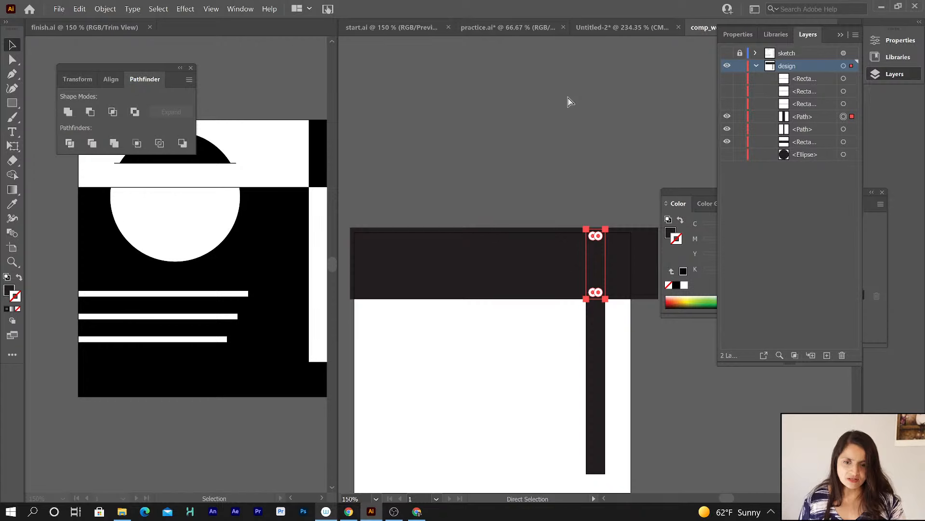
click(259, 96)
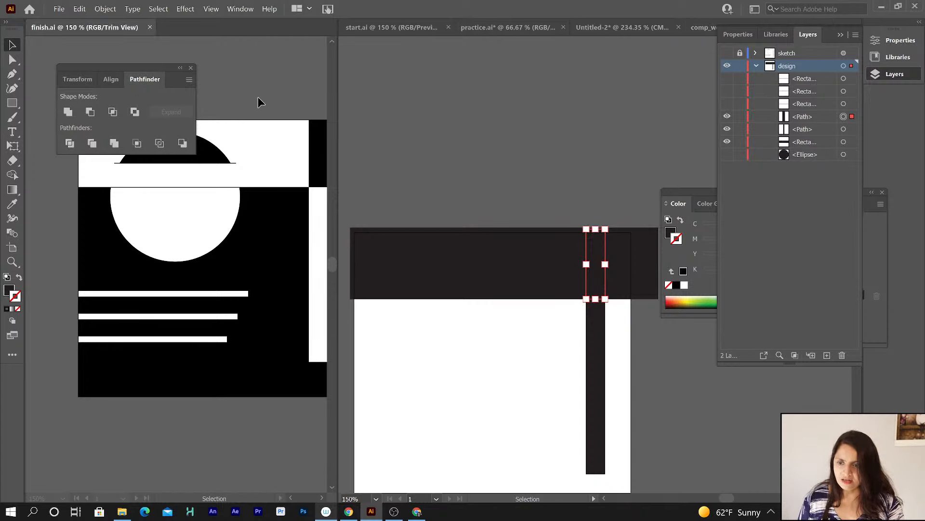
key(space)
drag(245, 224, 207, 215)
drag(108, 65, 95, 399)
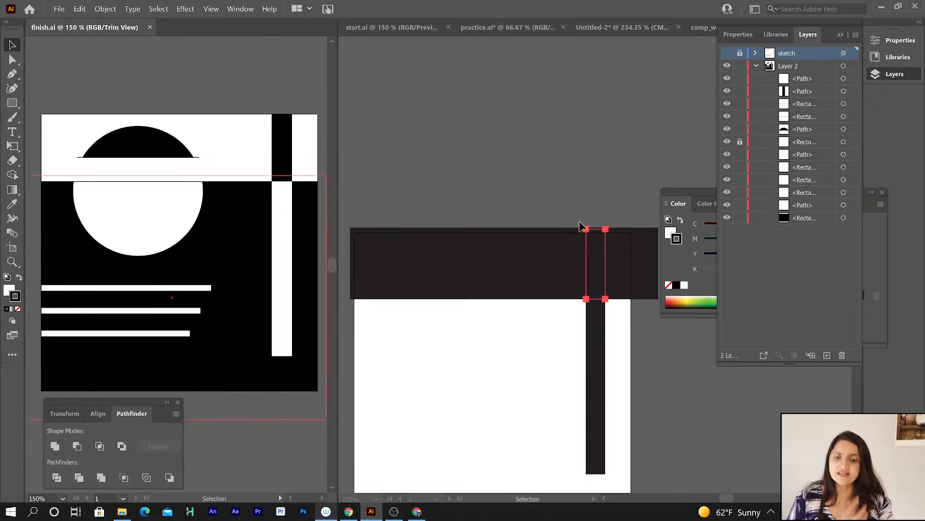
click(513, 268)
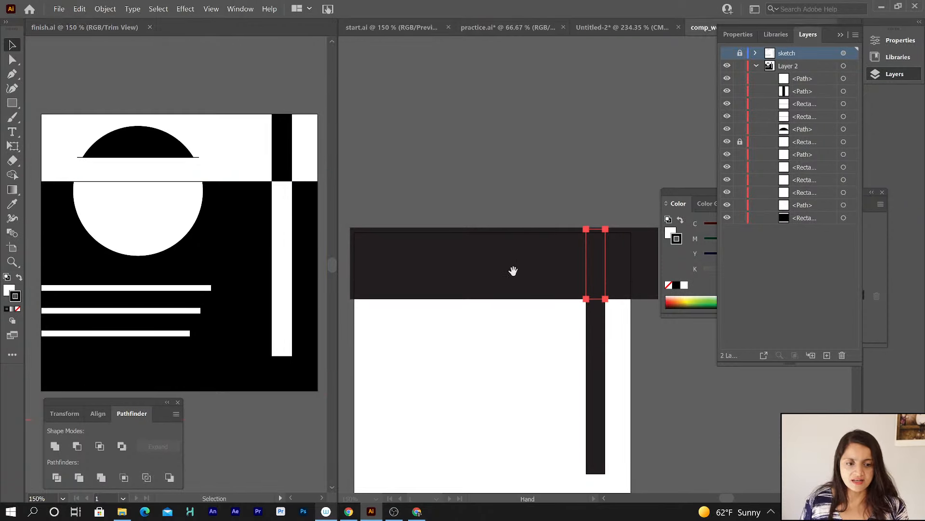
drag(513, 268, 528, 103)
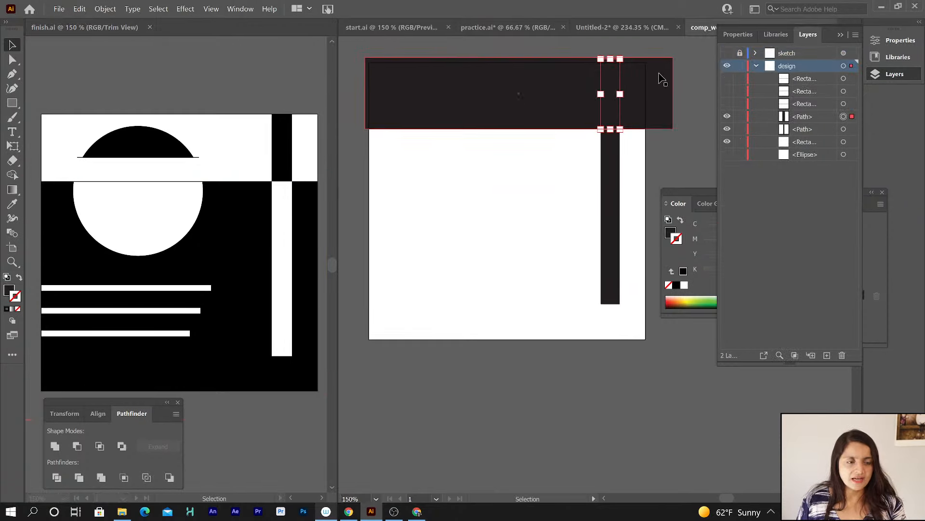
Close the Color and Gradient panel group.
click(689, 192)
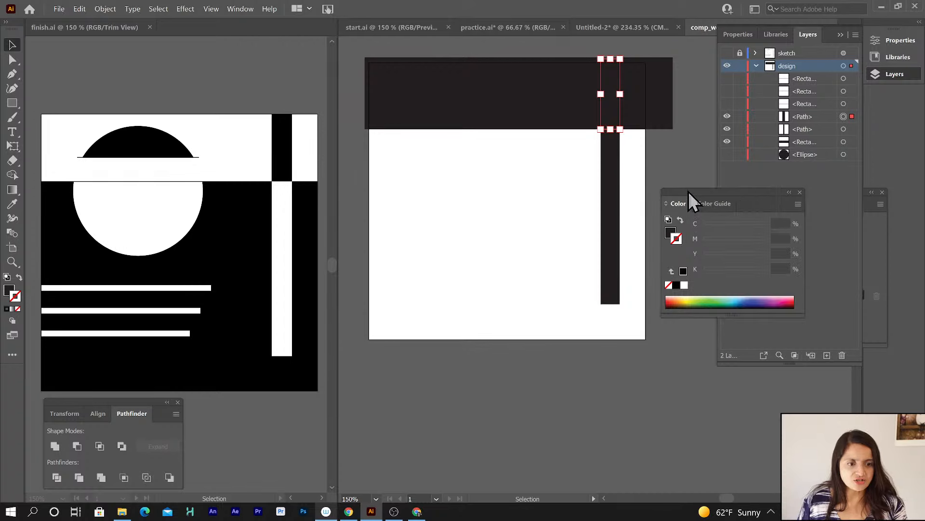
click(800, 192)
click(868, 230)
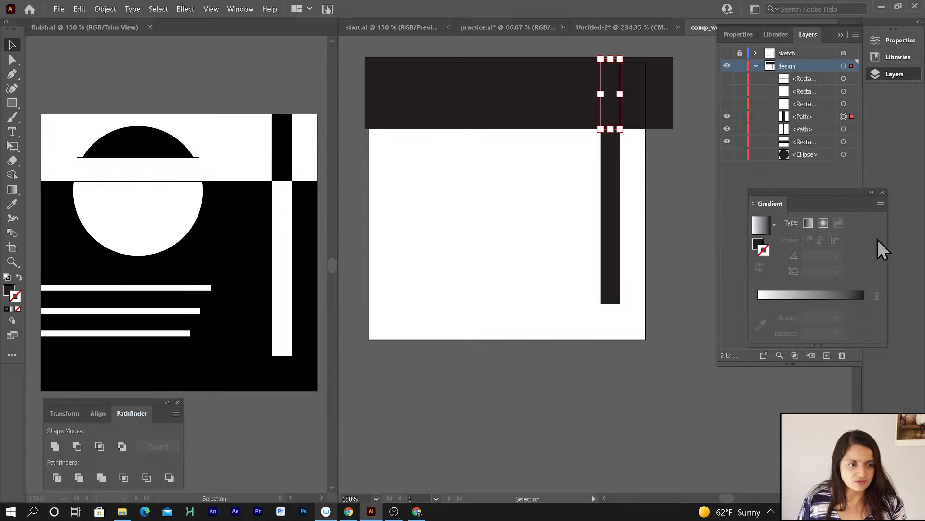
click(883, 192)
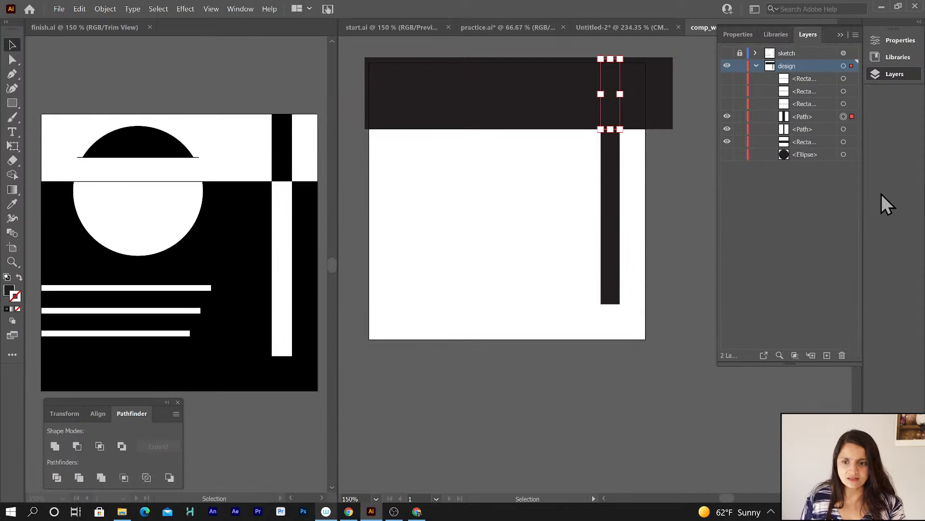
Draw a rectangle covering the whole comp_work artboard with the Rectangle tool.
click(535, 94)
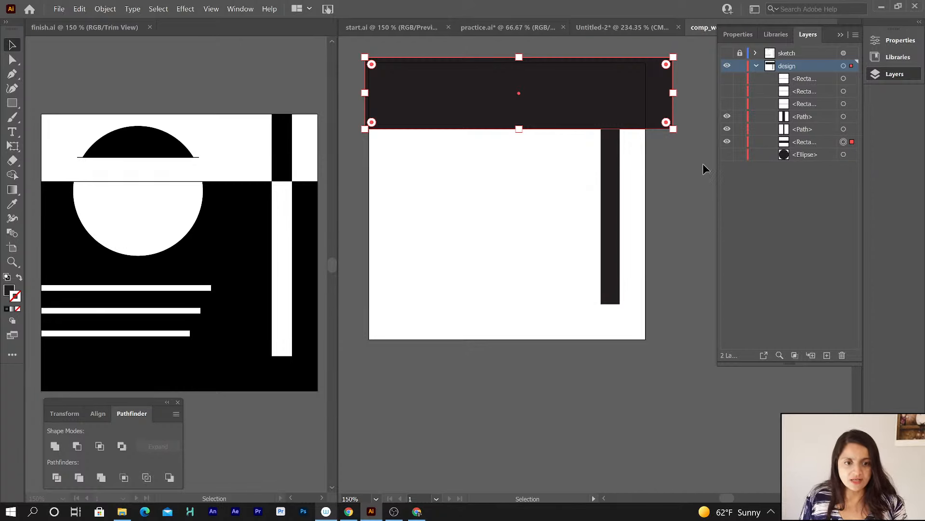
click(687, 178)
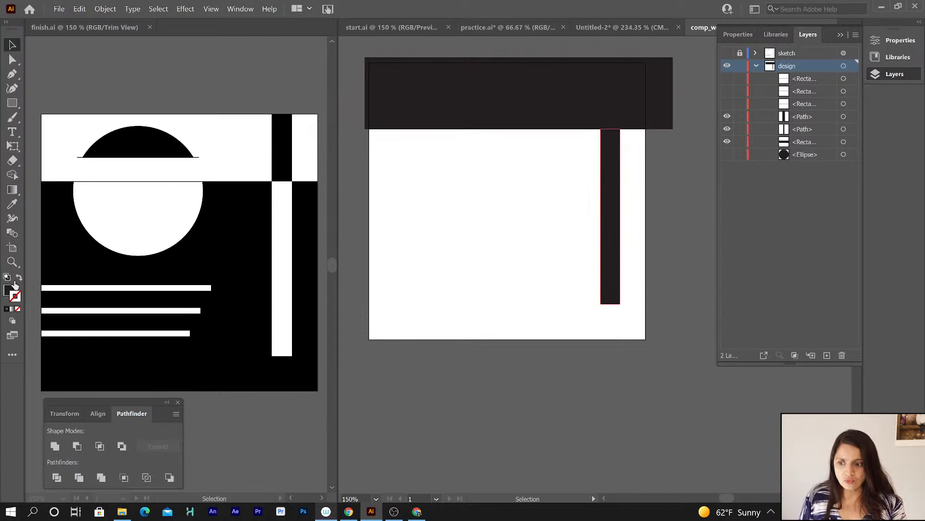
click(14, 103)
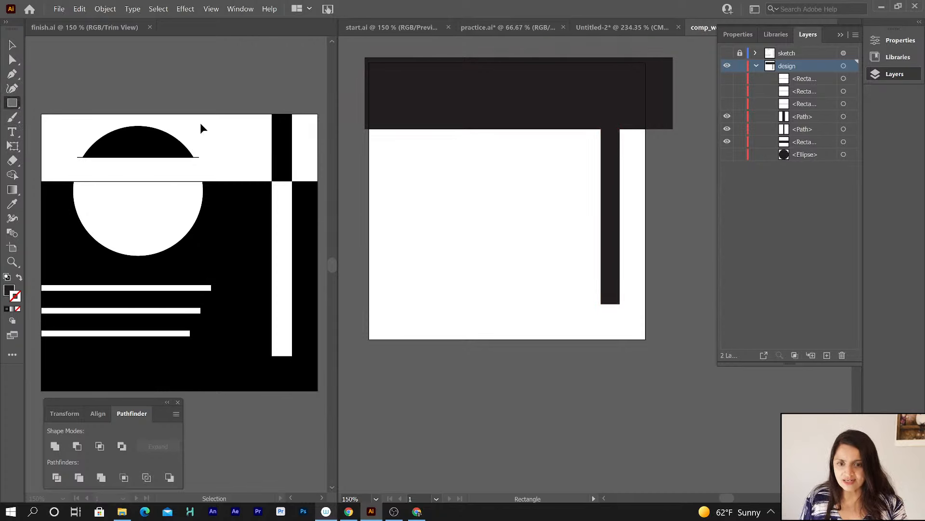
drag(360, 47, 657, 345)
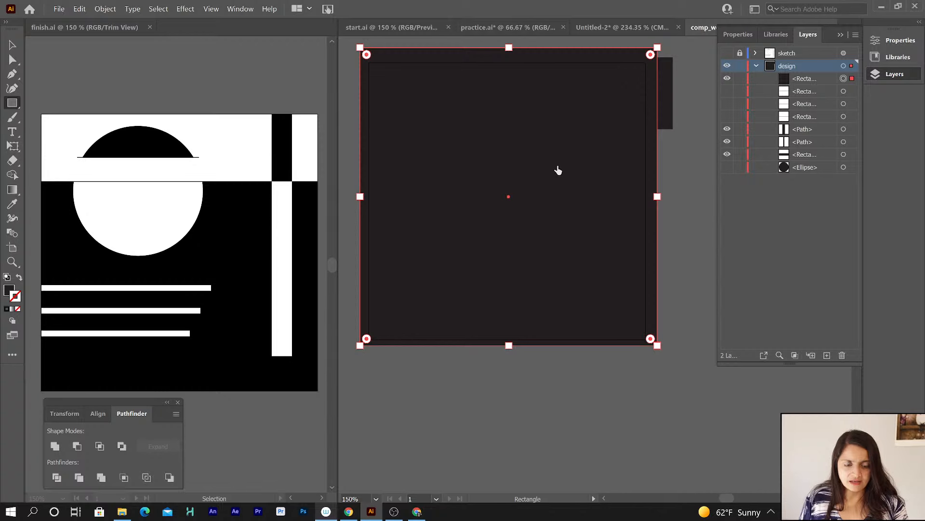
Send the new artboard-sized rectangle to the back of the design layer.
click(12, 44)
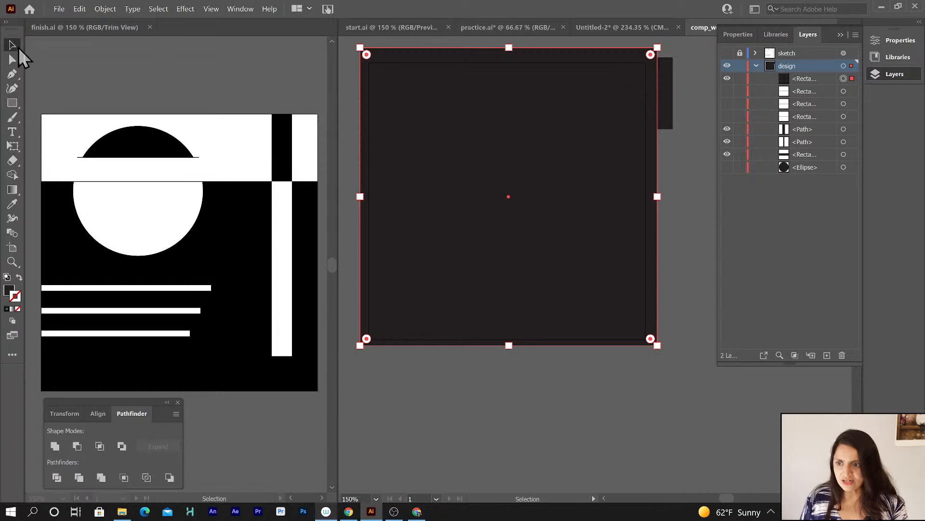
right_click(463, 144)
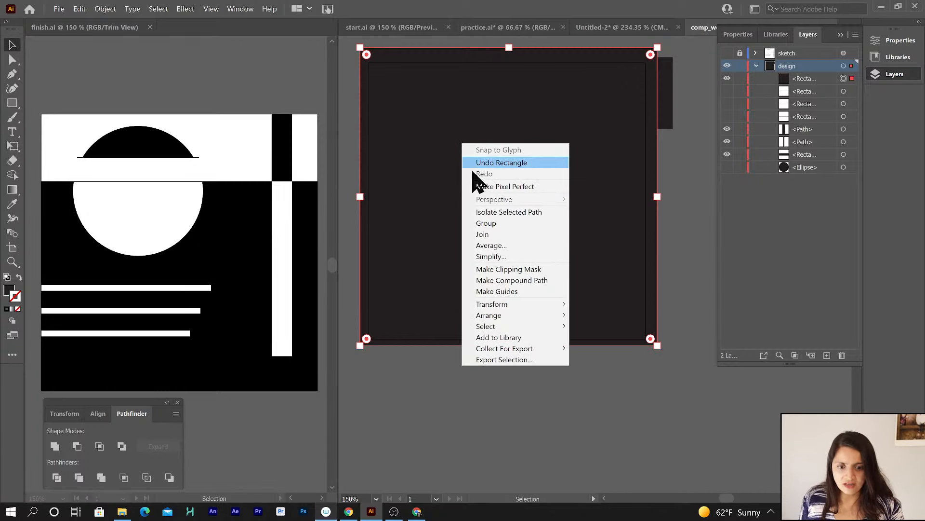
mouse_move(496, 316)
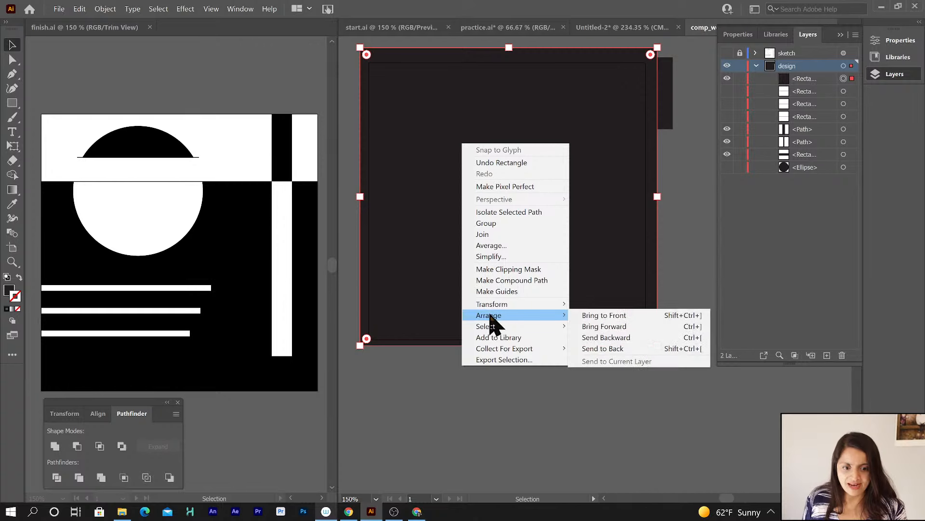
click(603, 347)
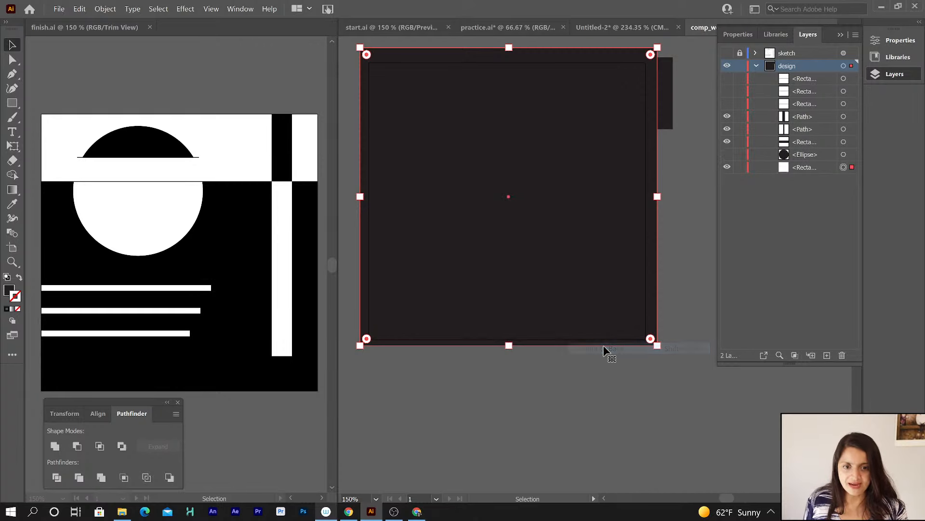
Fill the top horizontal band rectangle with white.
click(807, 172)
click(814, 142)
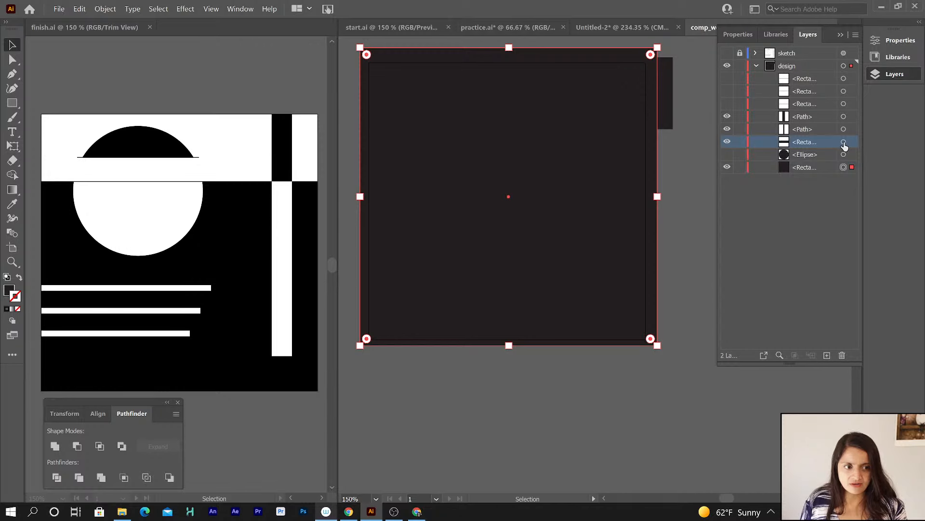
click(843, 143)
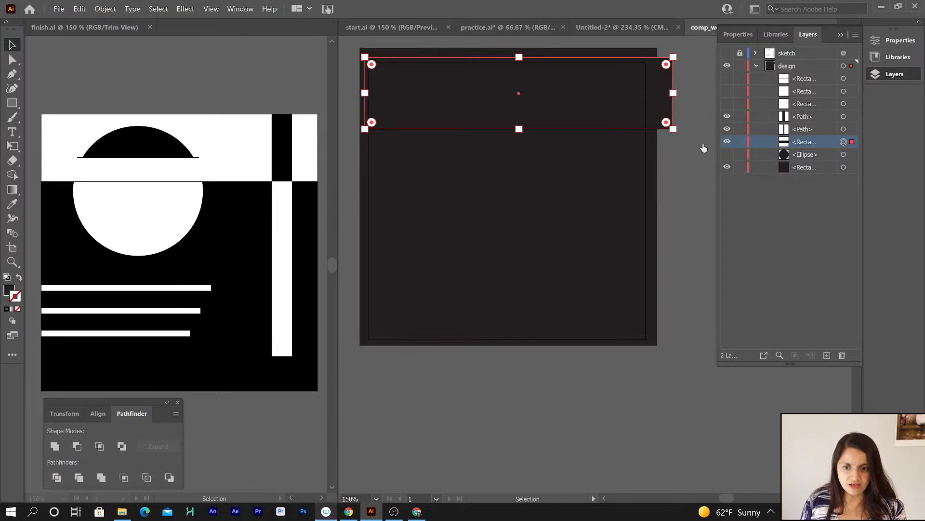
click(9, 290)
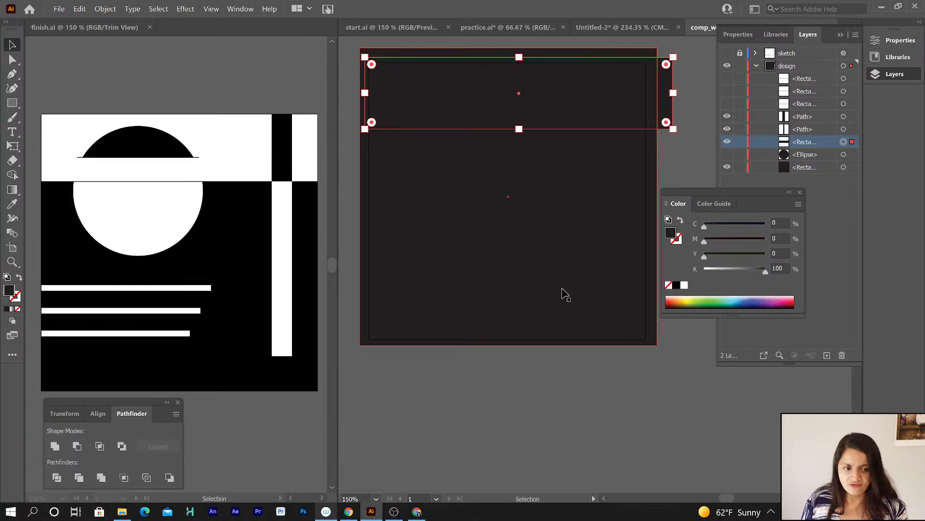
click(685, 286)
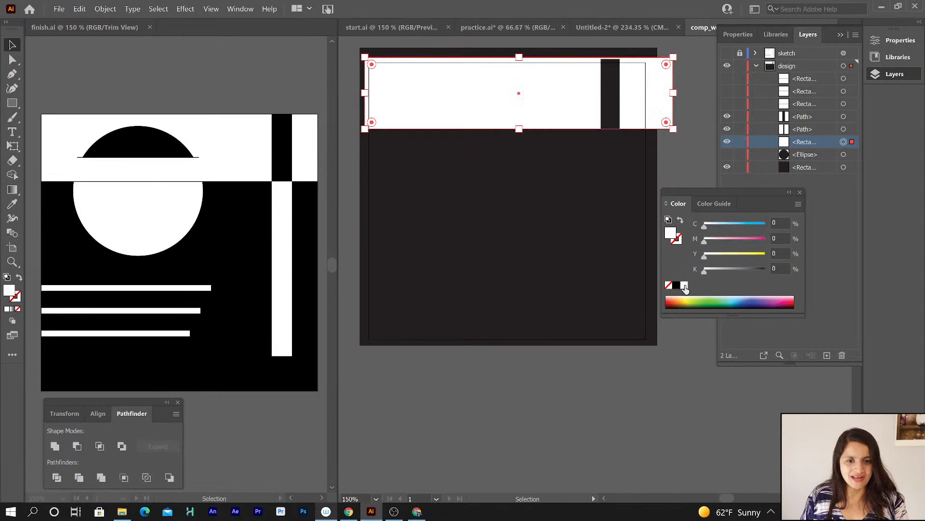
Fill the vertical bar path with white.
click(809, 116)
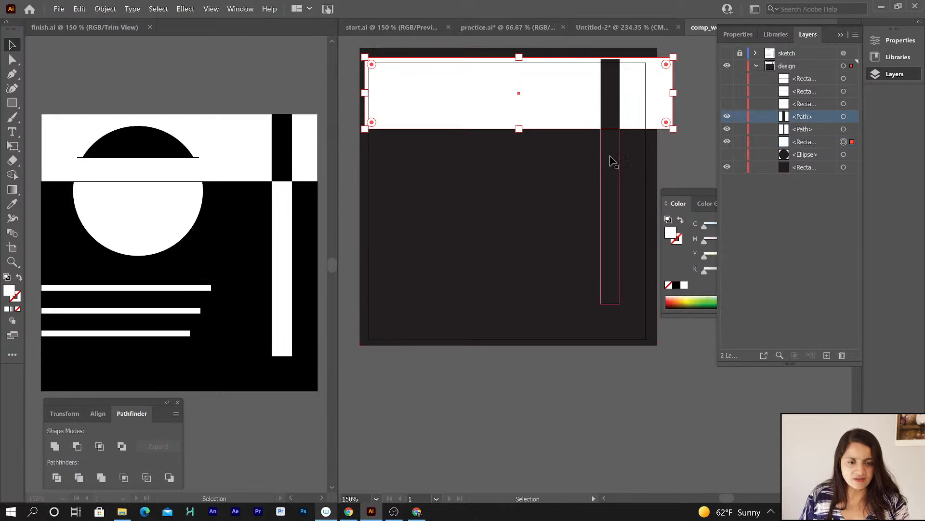
click(609, 185)
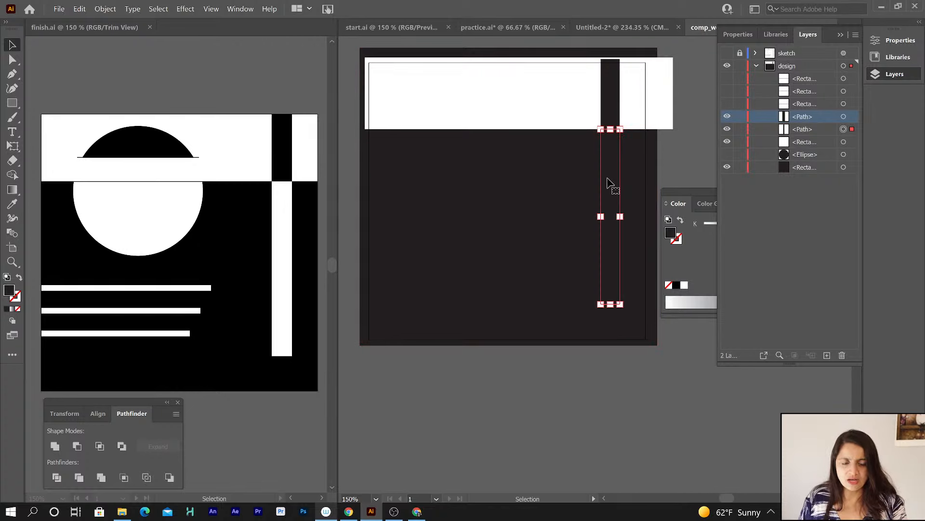
click(685, 286)
click(631, 390)
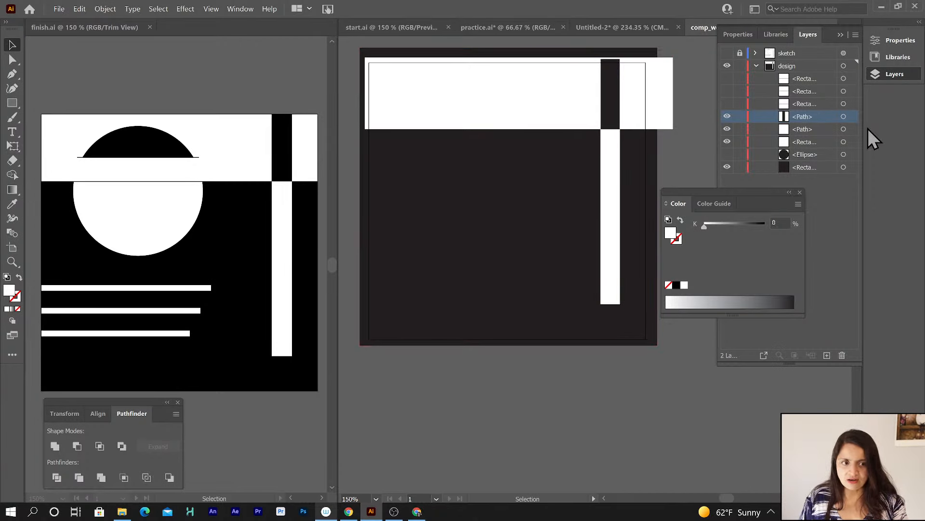
Show the three horizontal line rectangles and fill them all with white.
drag(727, 78, 727, 104)
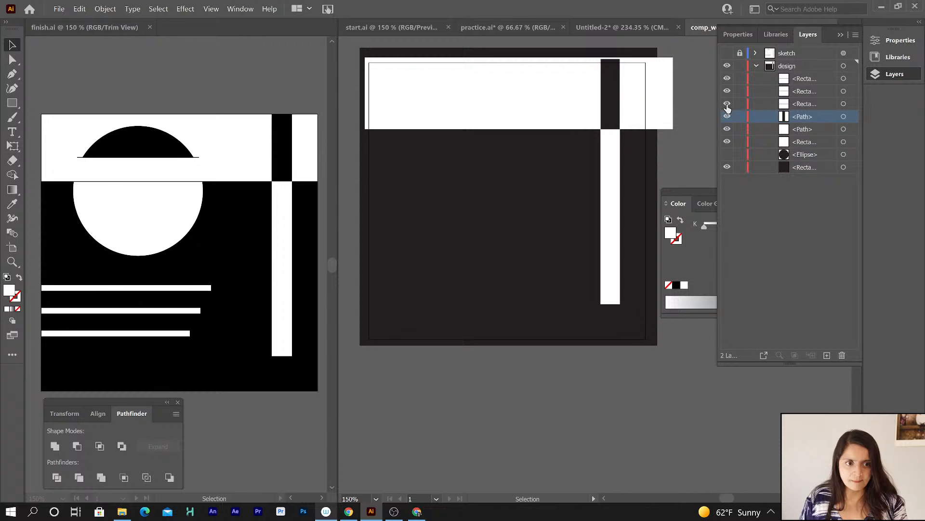
click(812, 78)
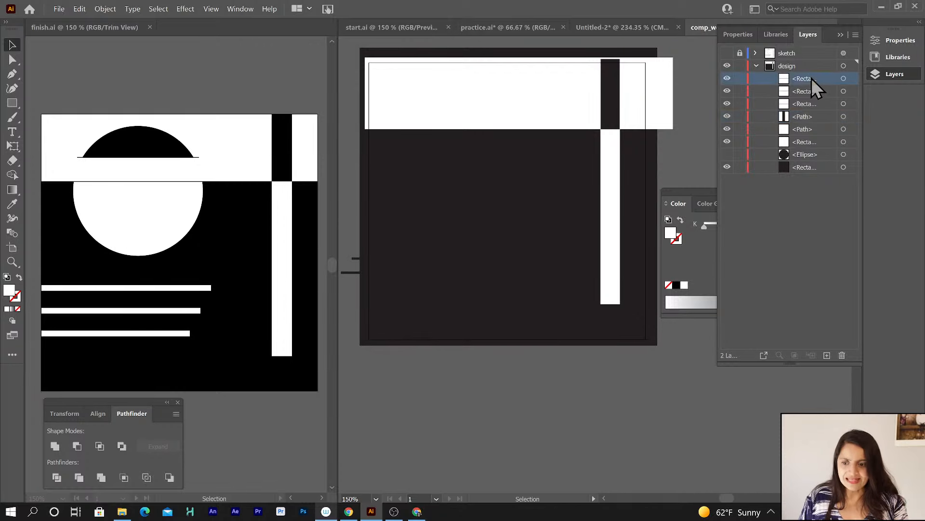
shift+click(802, 103)
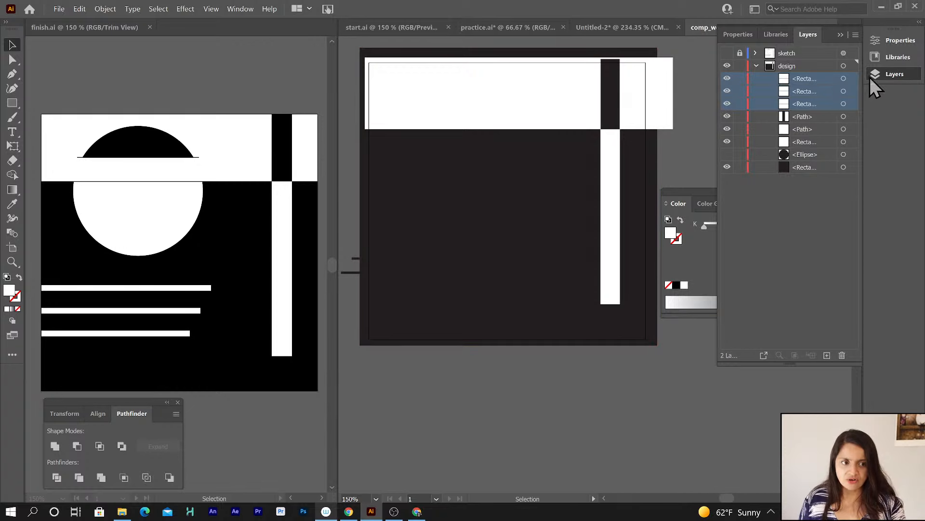
click(844, 79)
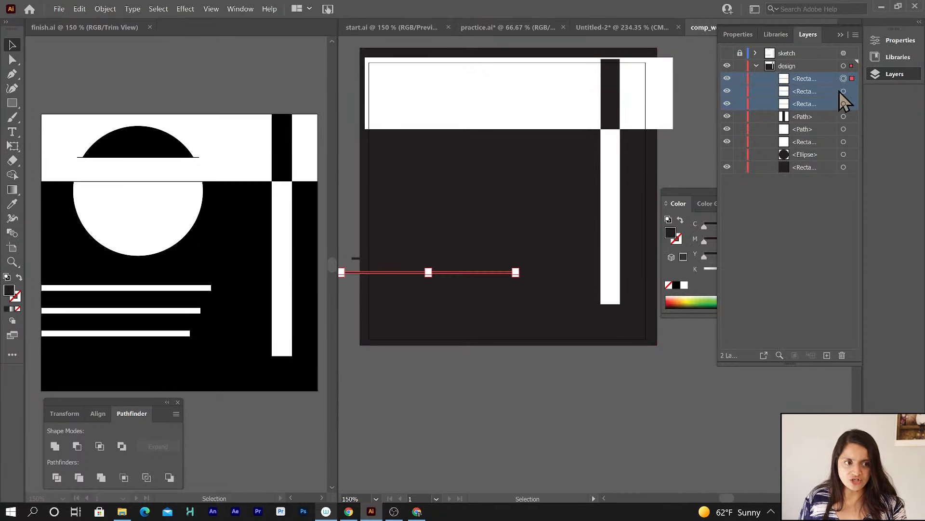
shift+click(844, 92)
shift+click(844, 104)
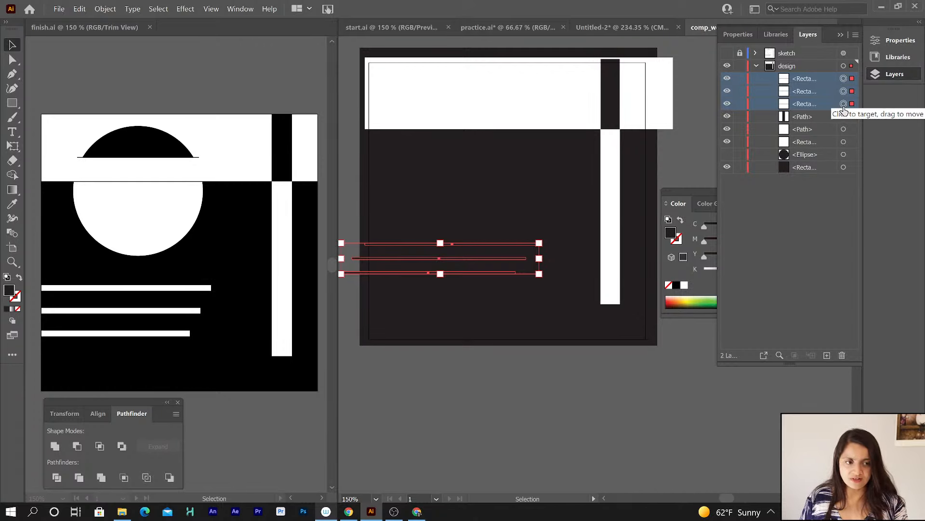
click(684, 284)
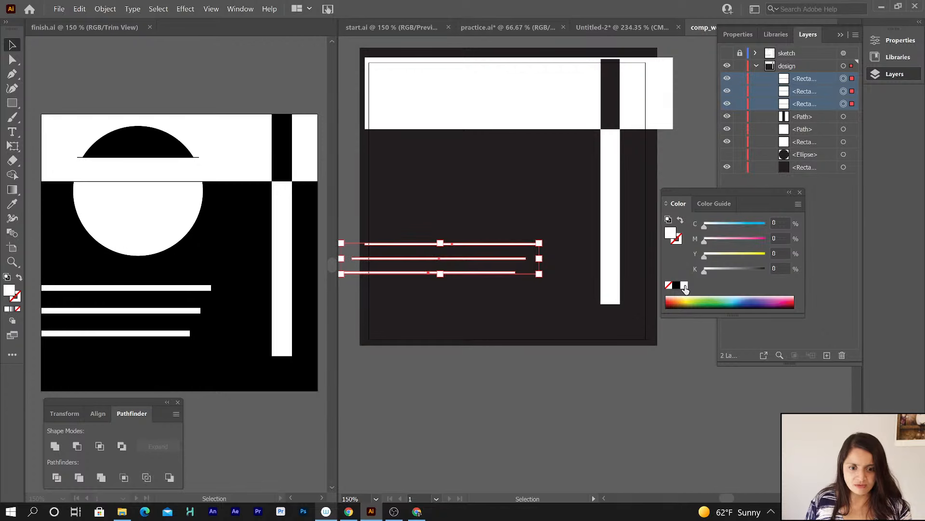
click(495, 397)
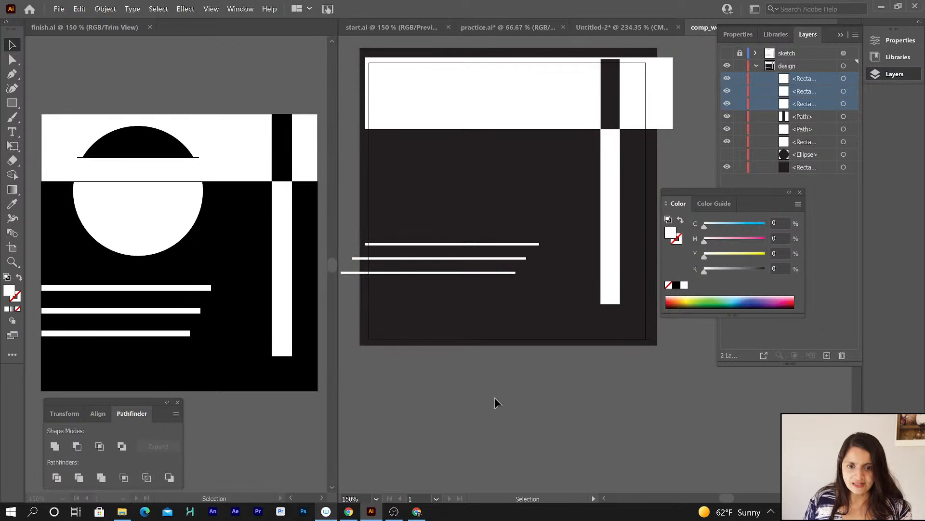
Show the ellipse and move it to the top of the design layer's stacking order.
click(844, 129)
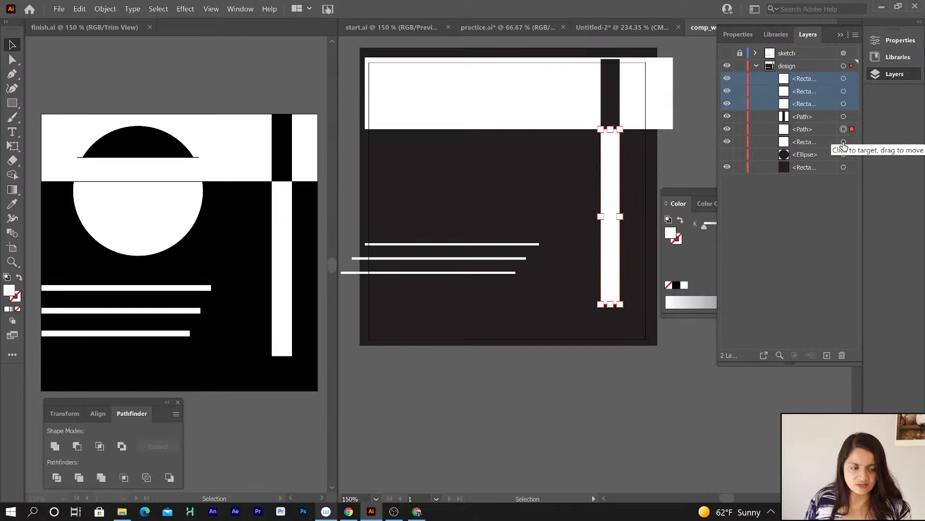
click(844, 142)
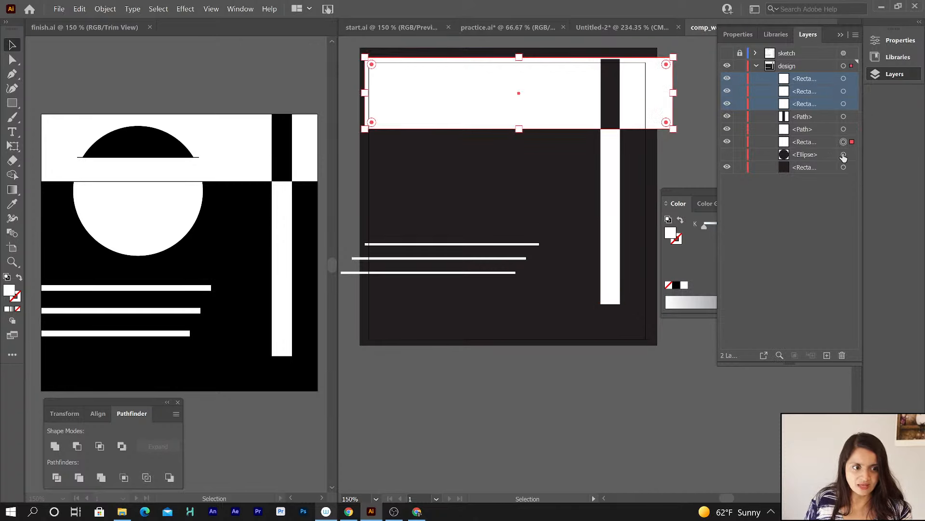
click(844, 155)
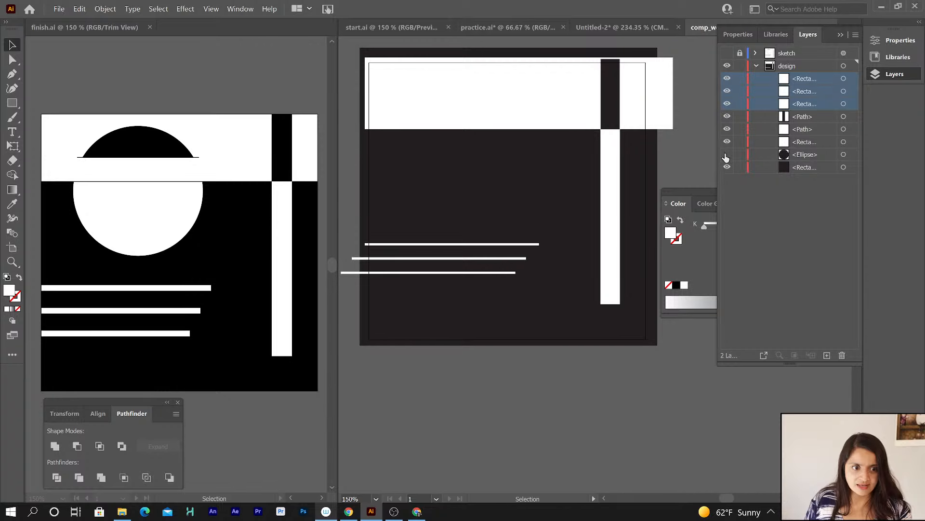
click(813, 155)
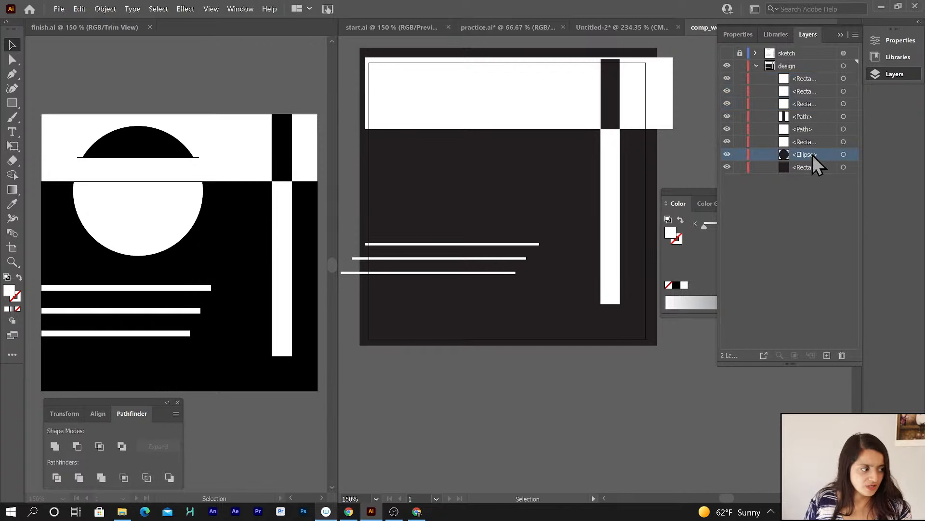
drag(812, 155, 811, 74)
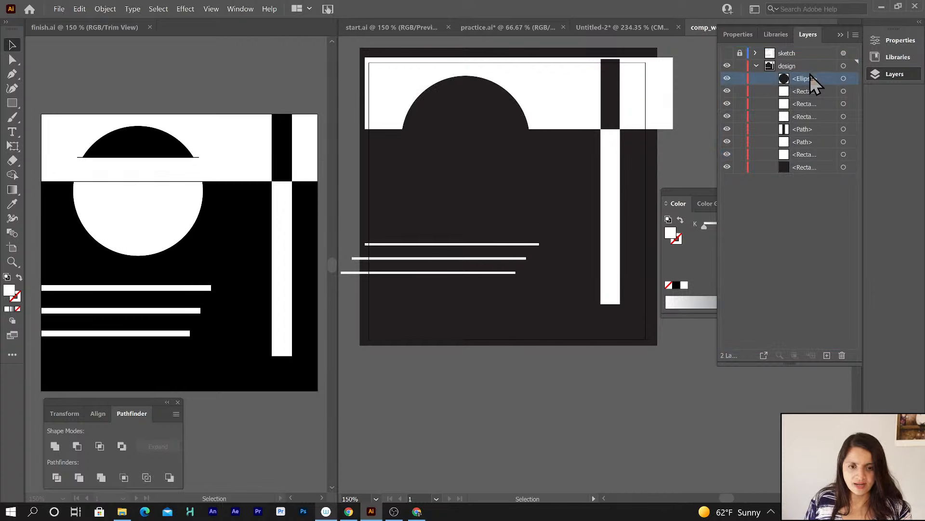
Duplicate the top band rectangle and hide every design shape except the ellipse, the copy and the background.
click(728, 53)
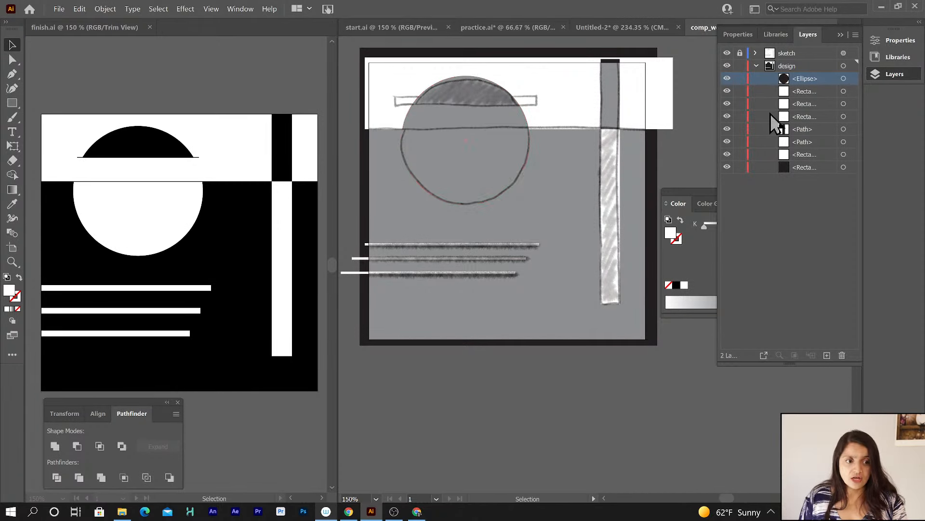
click(844, 154)
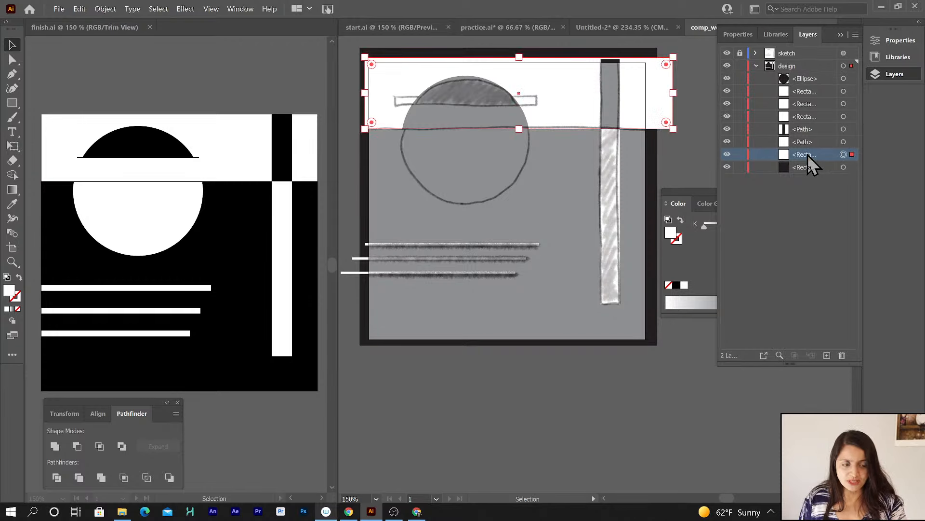
drag(809, 155, 826, 355)
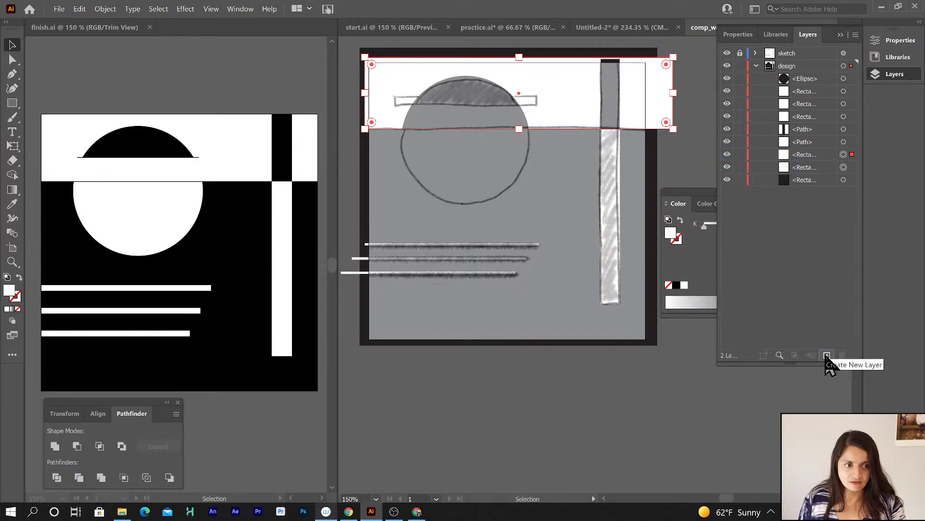
click(727, 167)
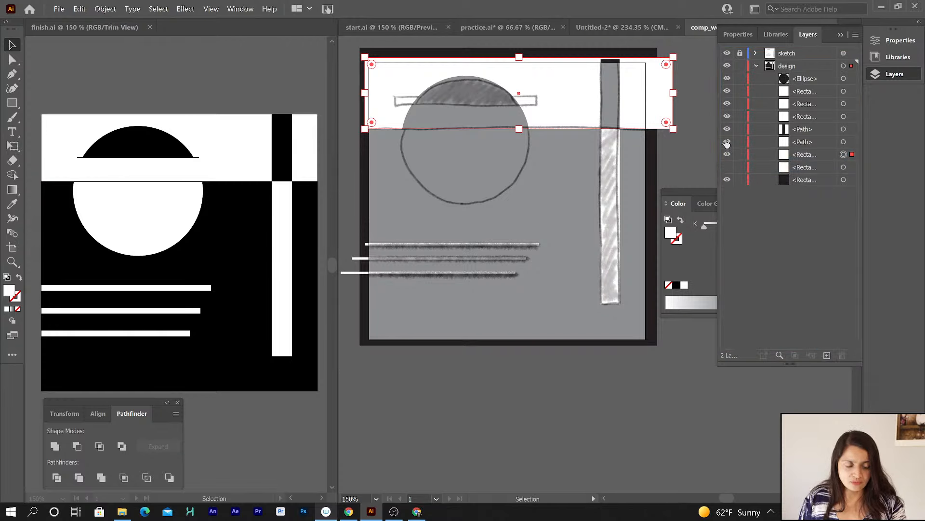
click(843, 142)
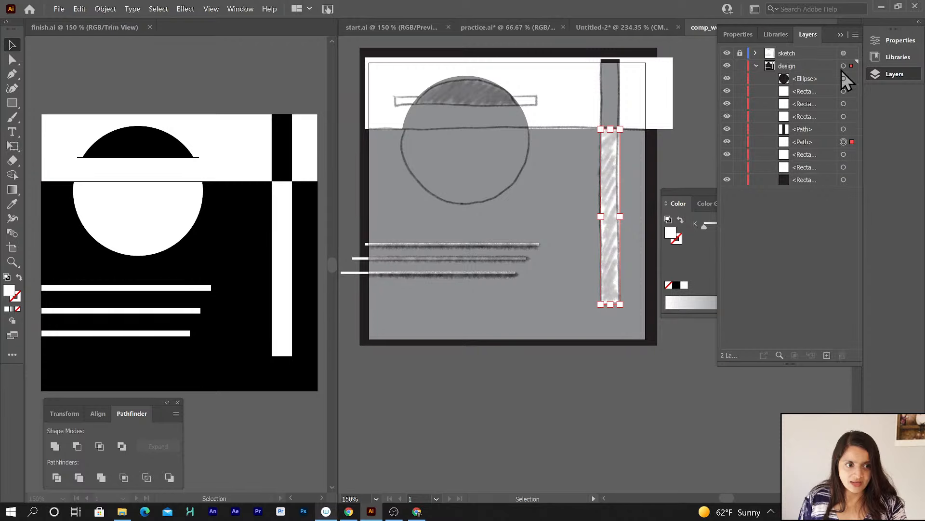
drag(728, 90, 727, 131)
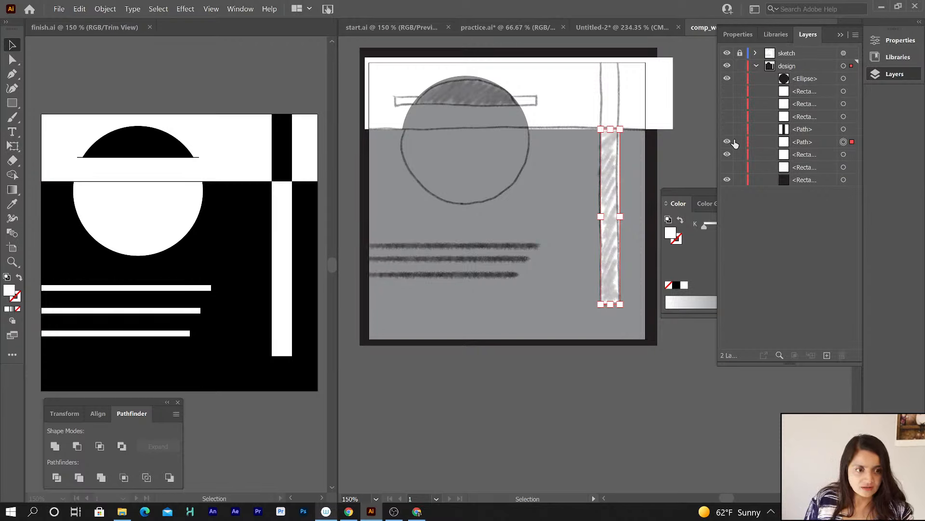
click(727, 142)
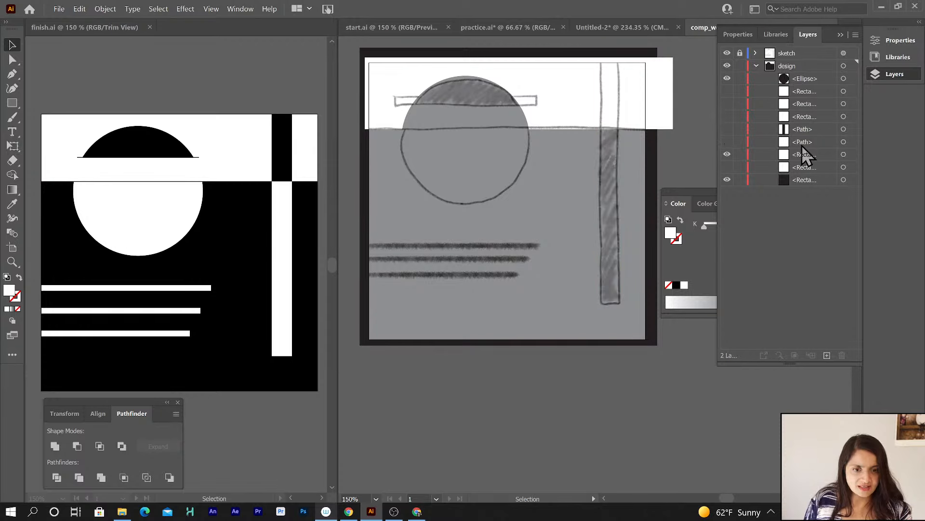
Move the band copy up so its lower edge sits on the semicircle's baseline in the sketch.
click(810, 80)
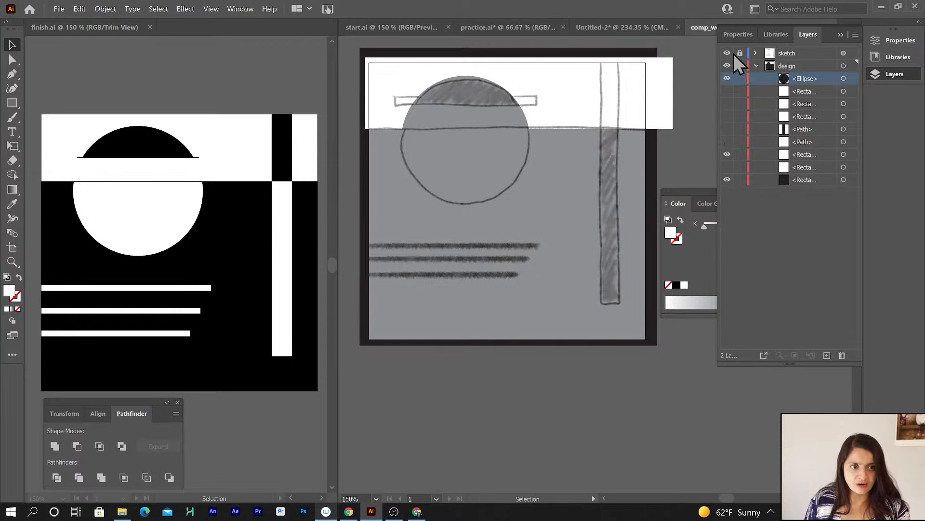
click(727, 54)
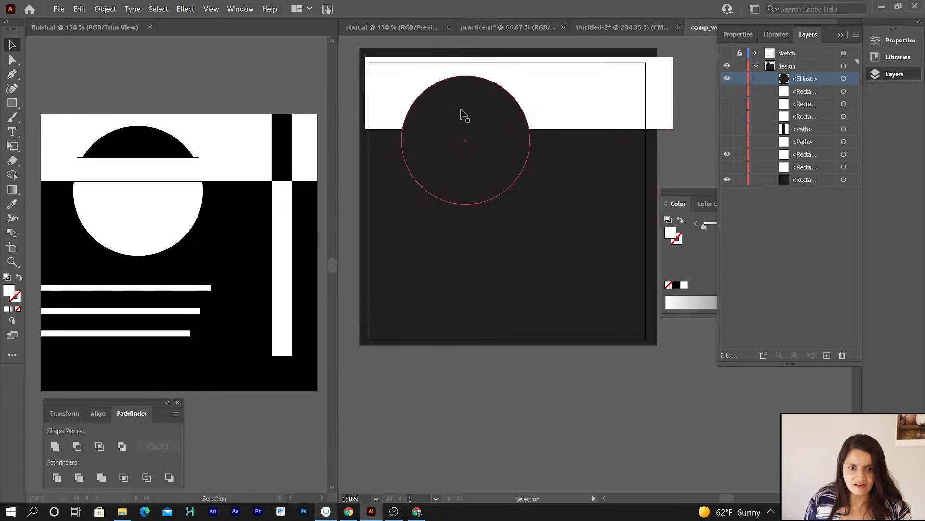
click(484, 113)
click(579, 97)
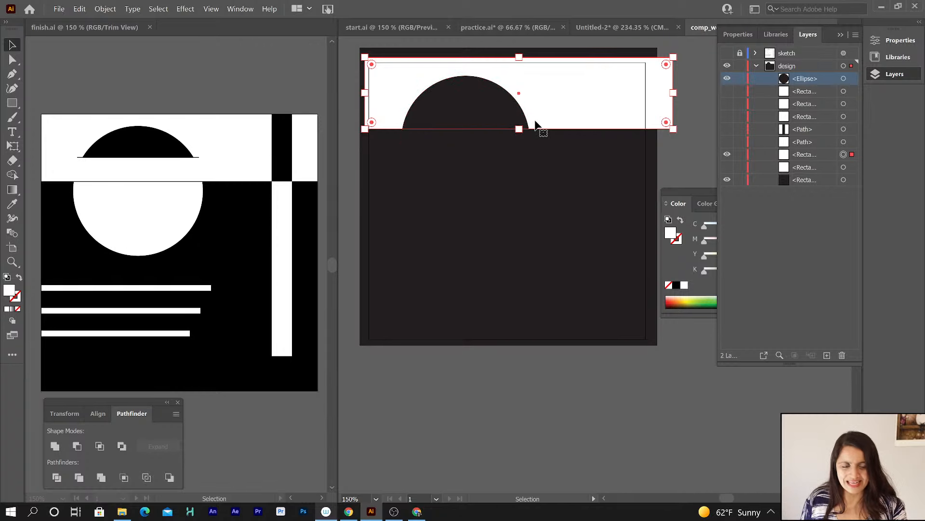
click(727, 53)
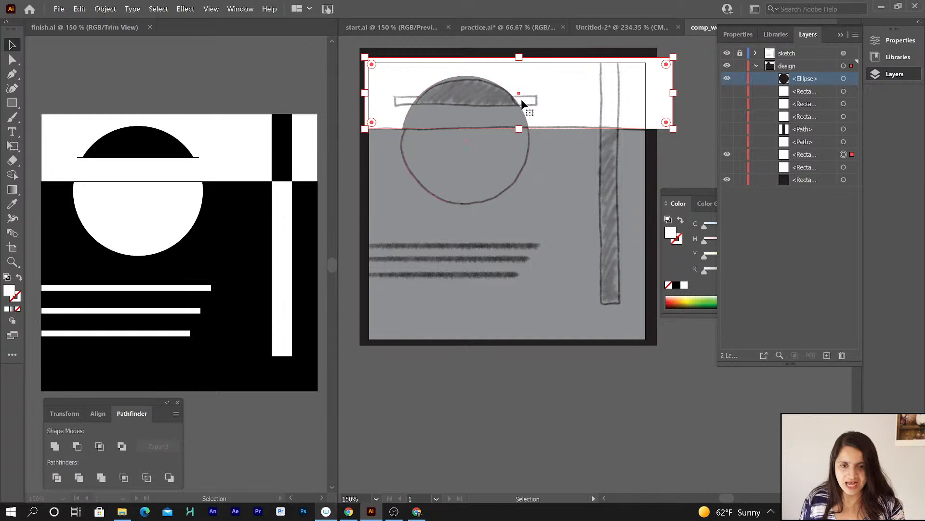
drag(567, 101, 568, 73)
key(Down)
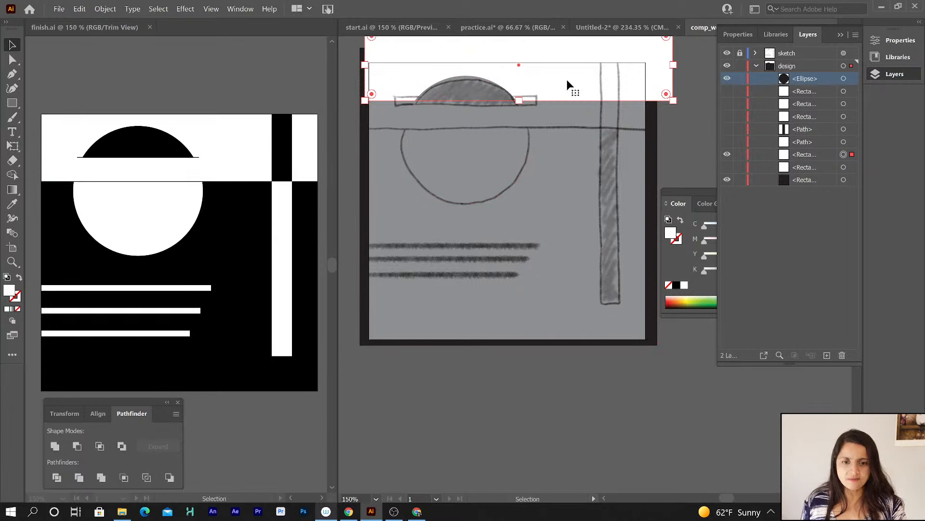
drag(566, 82, 566, 87)
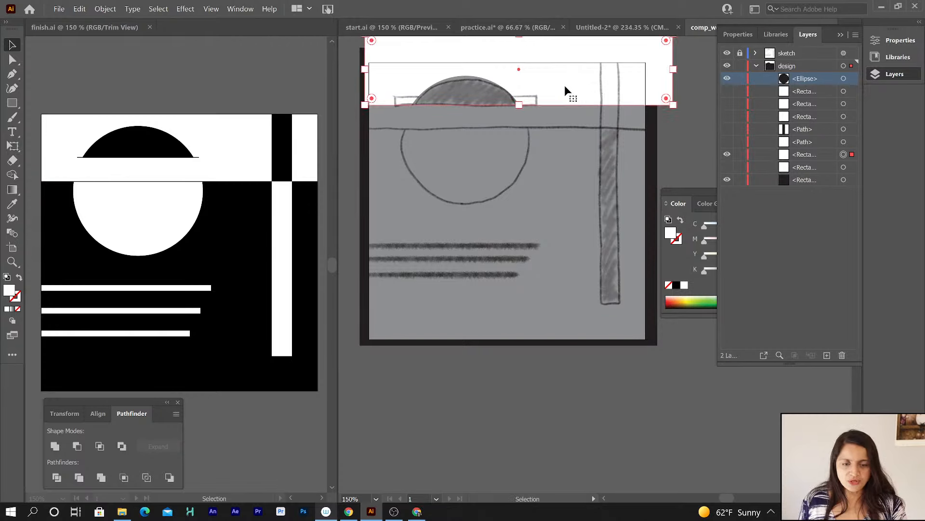
Select the ellipse together with the band copy and split them with Pathfinder Divide.
click(727, 53)
click(472, 96)
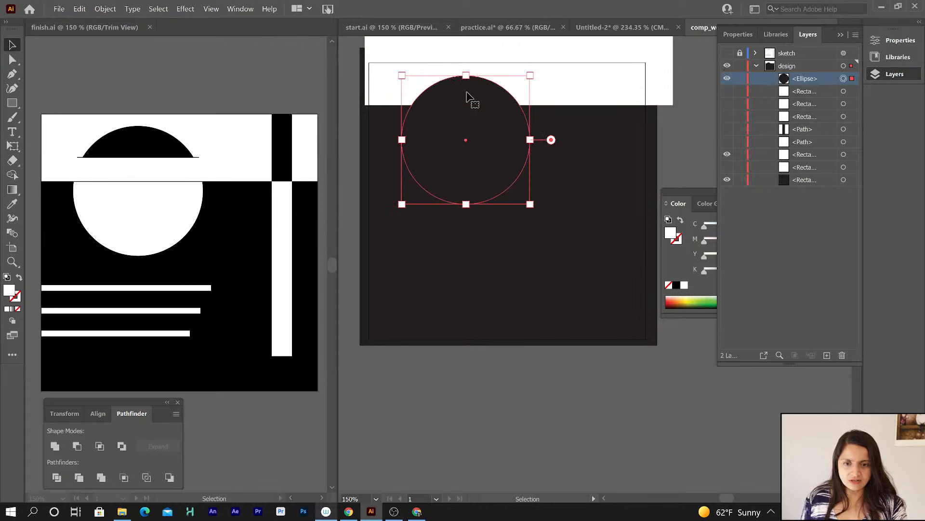
shift+click(578, 75)
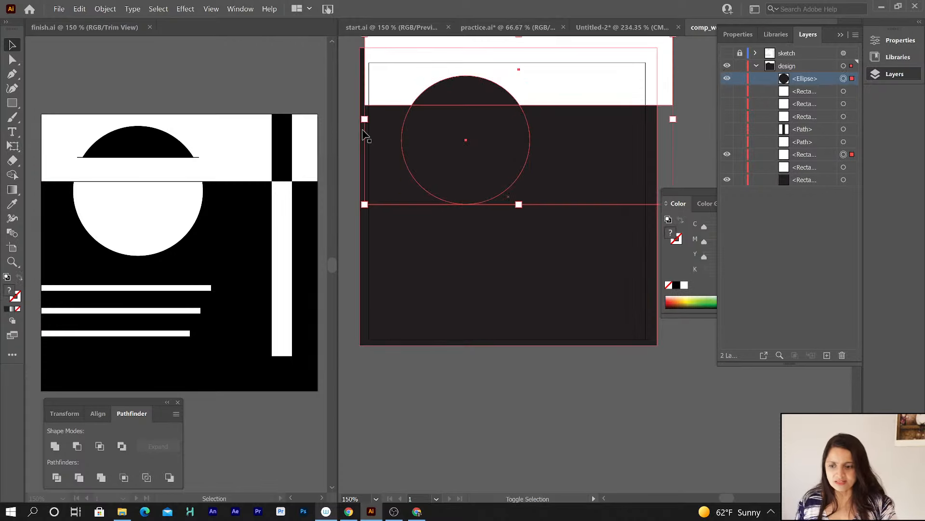
drag(136, 402, 278, 14)
click(199, 91)
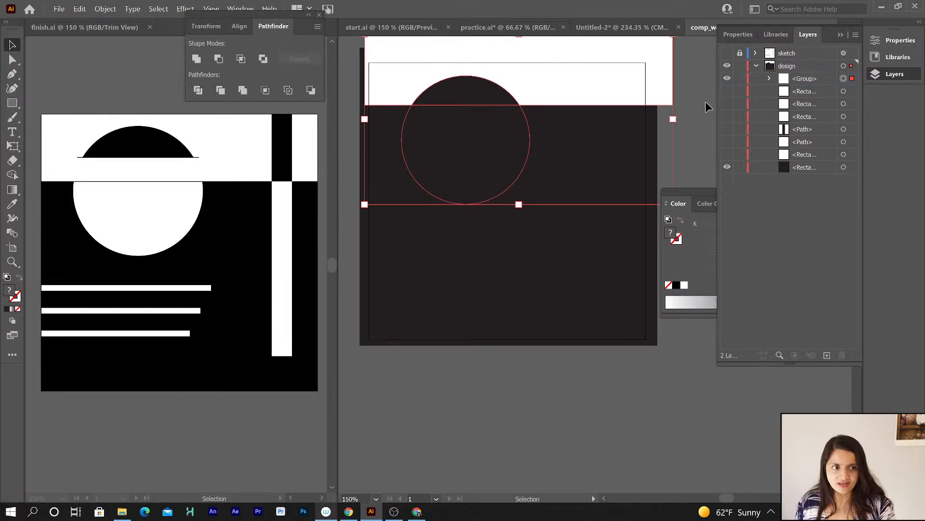
Ungroup the pieces produced by the Divide operation.
click(106, 8)
click(116, 67)
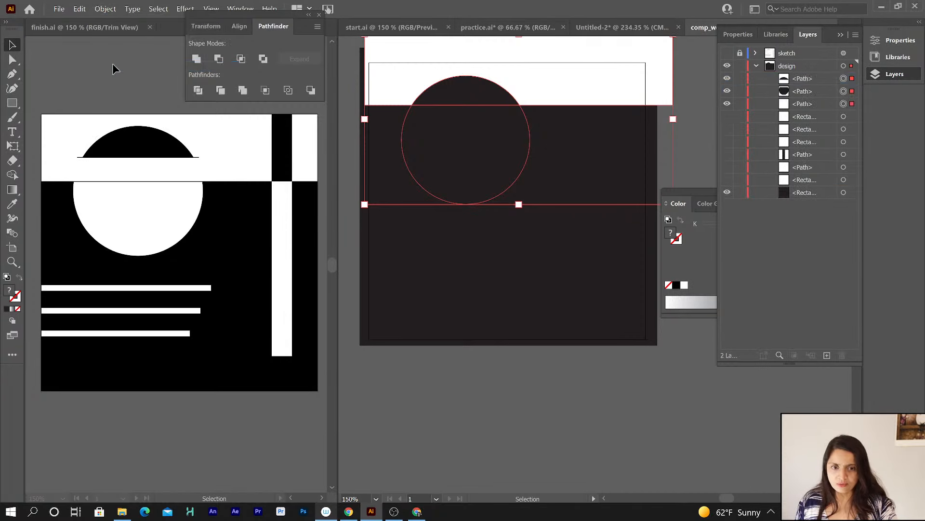
Select the lower circle piece and fill it with white.
click(815, 79)
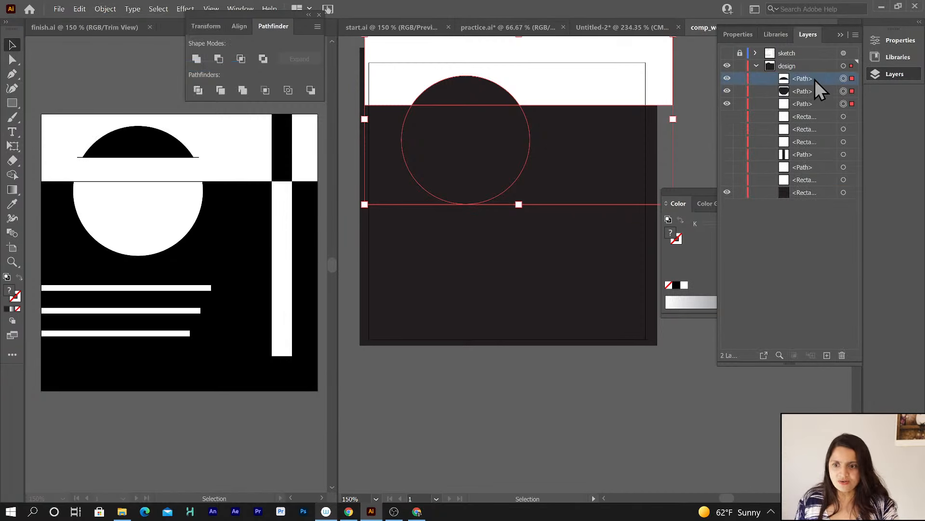
click(813, 92)
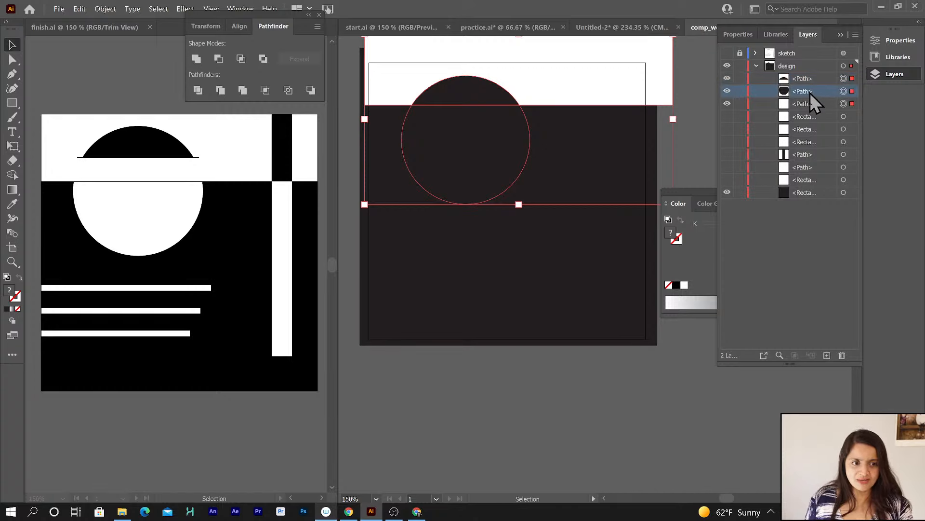
click(843, 91)
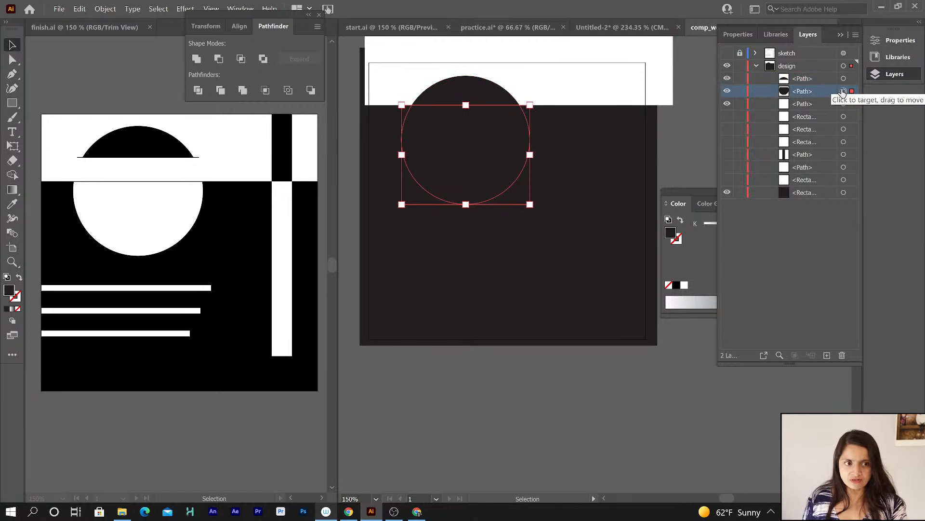
click(702, 190)
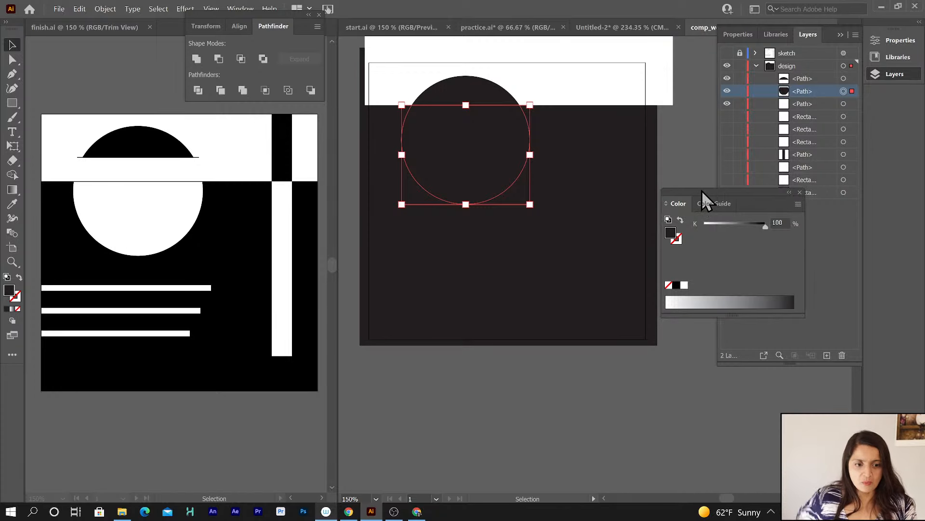
click(685, 285)
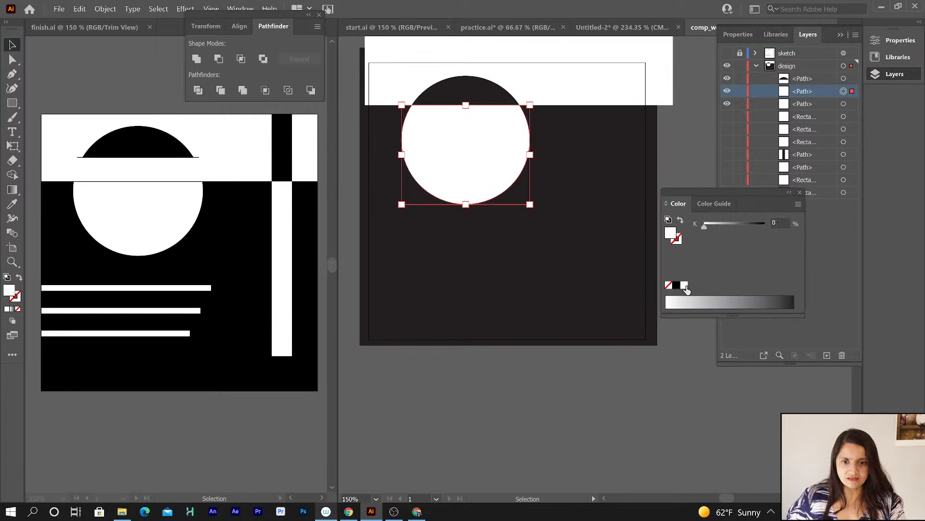
Inspect the divided pieces by hiding and showing the semicircle and lower circle in turn.
click(812, 104)
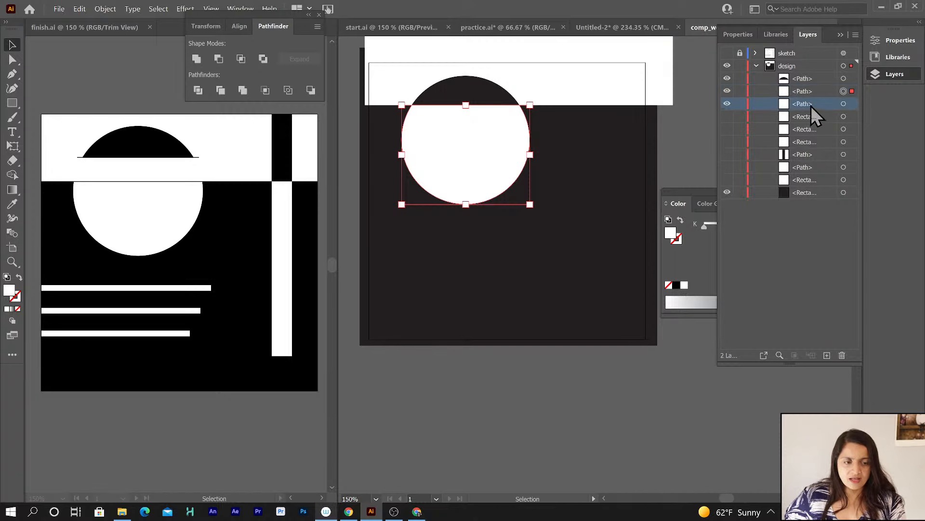
click(844, 104)
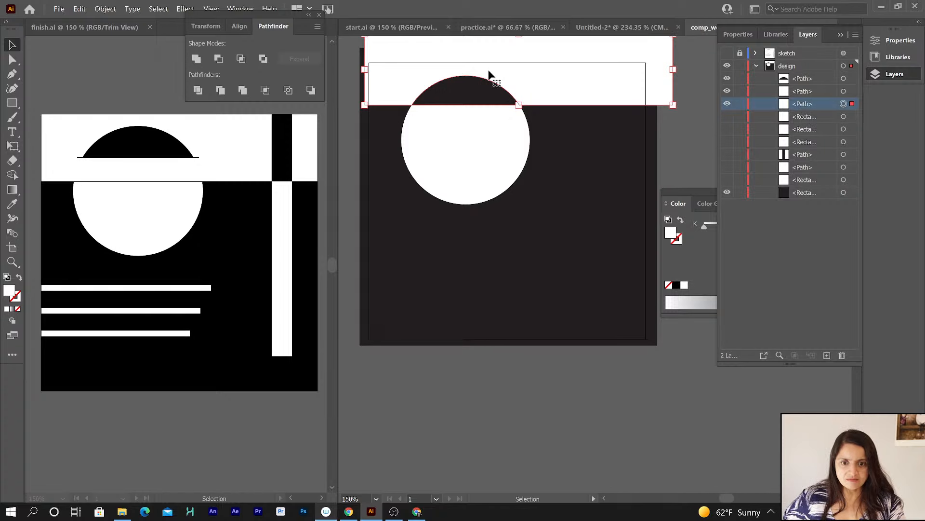
click(728, 91)
click(727, 79)
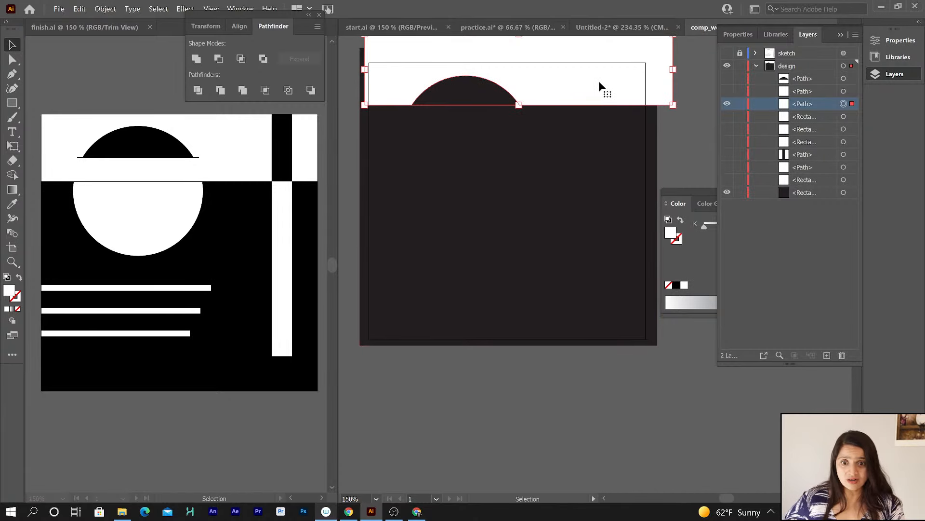
click(728, 91)
click(727, 79)
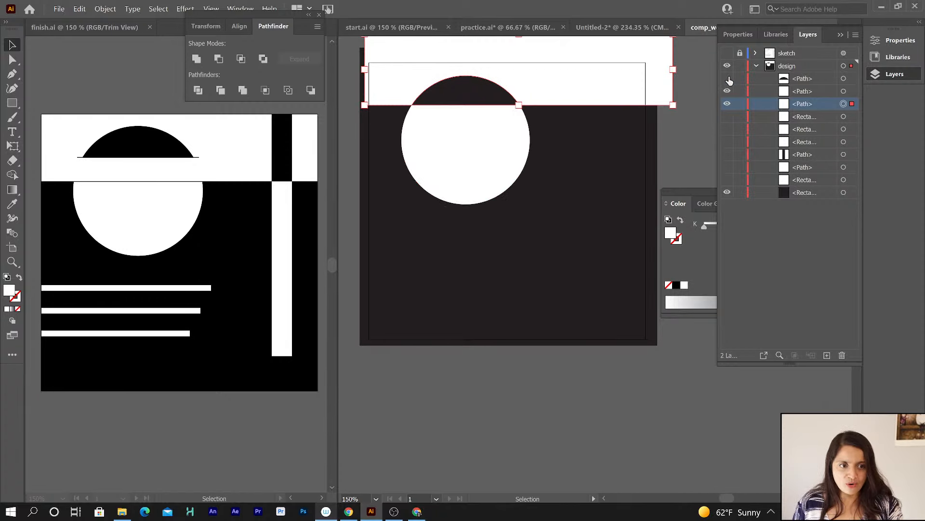
click(727, 192)
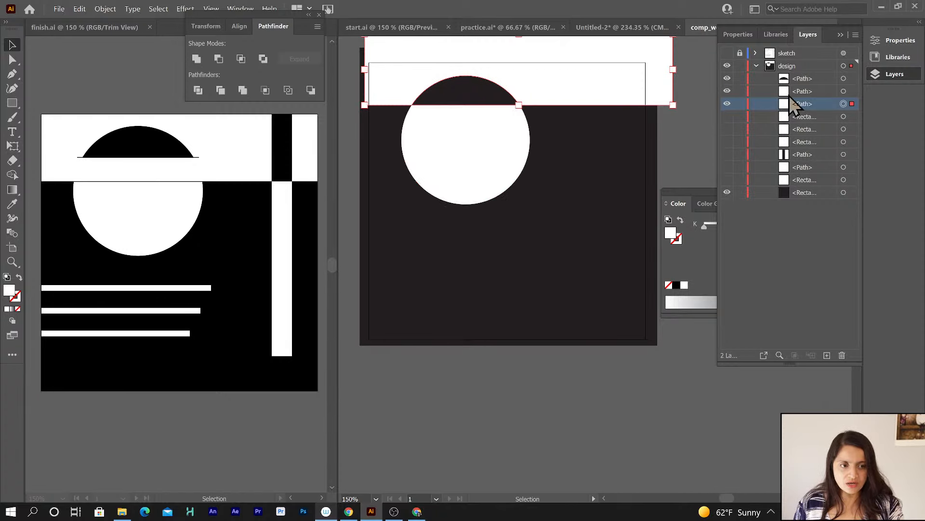
Select the leftover band piece from the division and delete it.
click(844, 80)
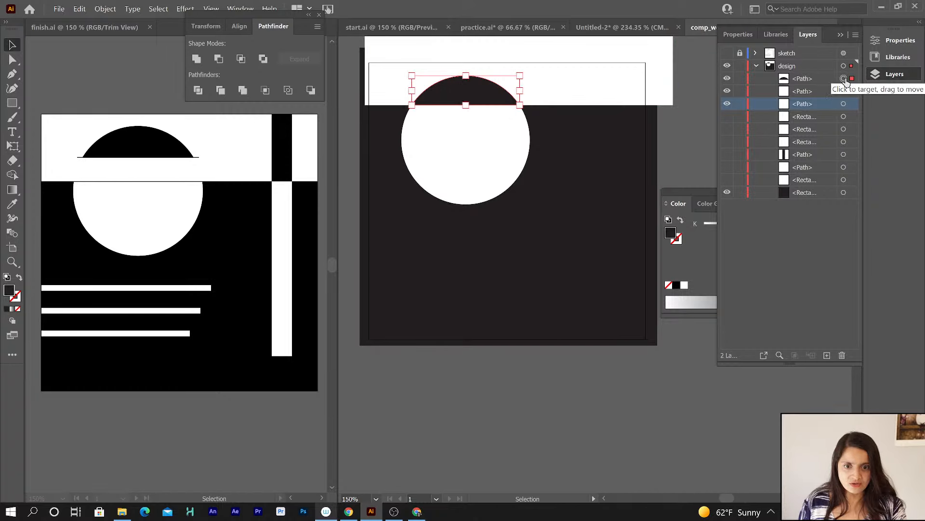
key(a)
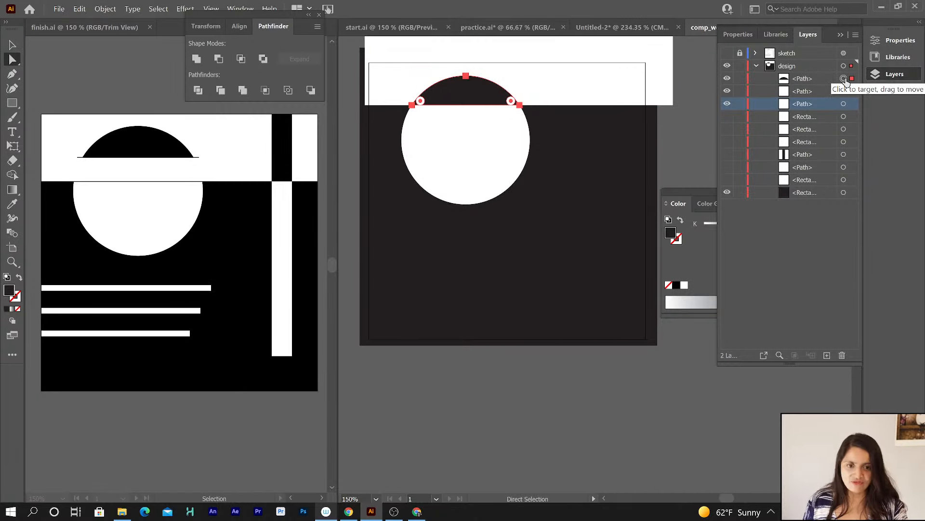
click(844, 91)
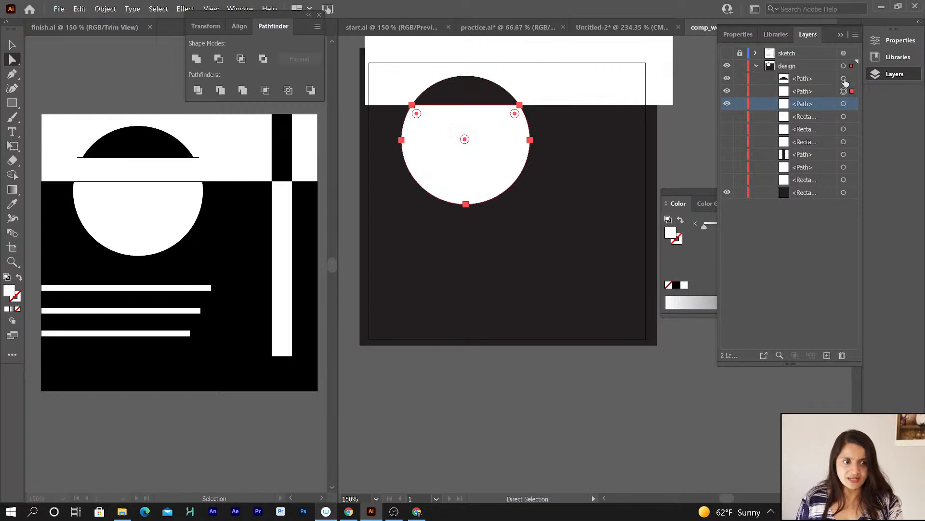
click(843, 80)
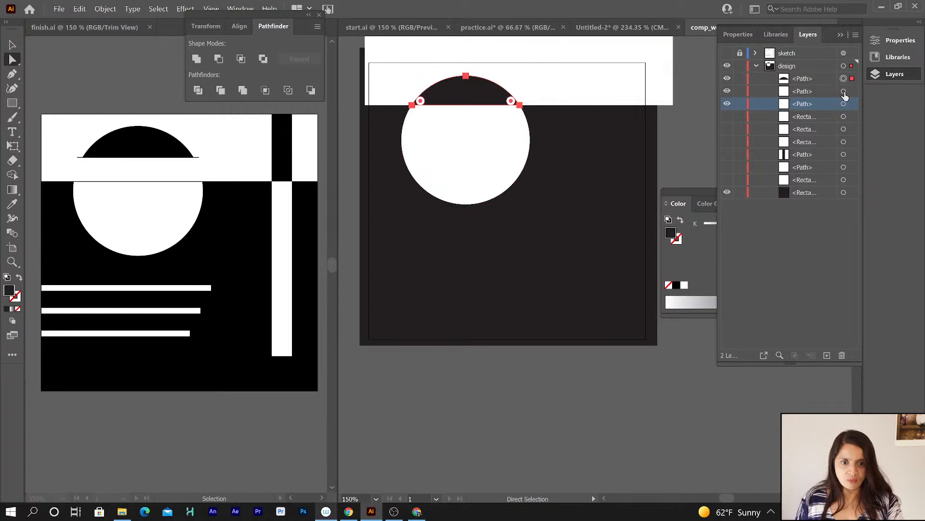
click(844, 91)
click(844, 104)
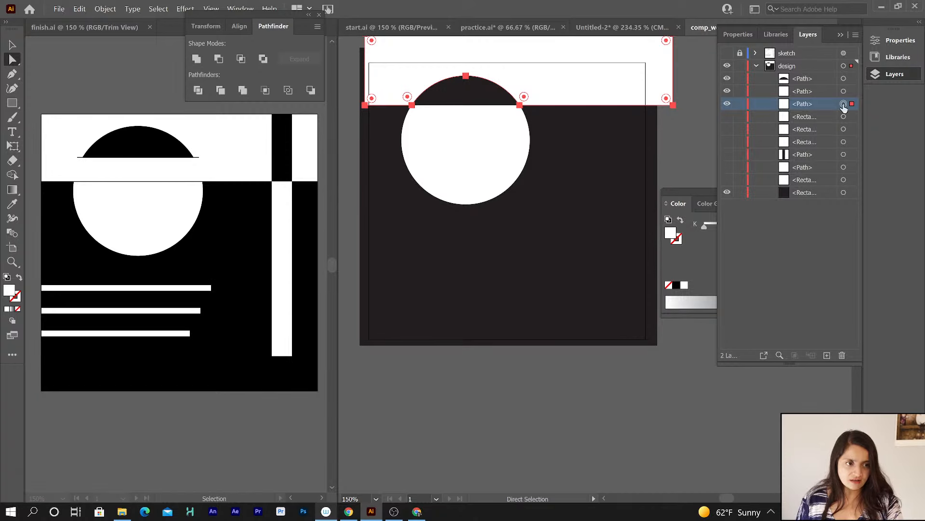
key(Delete)
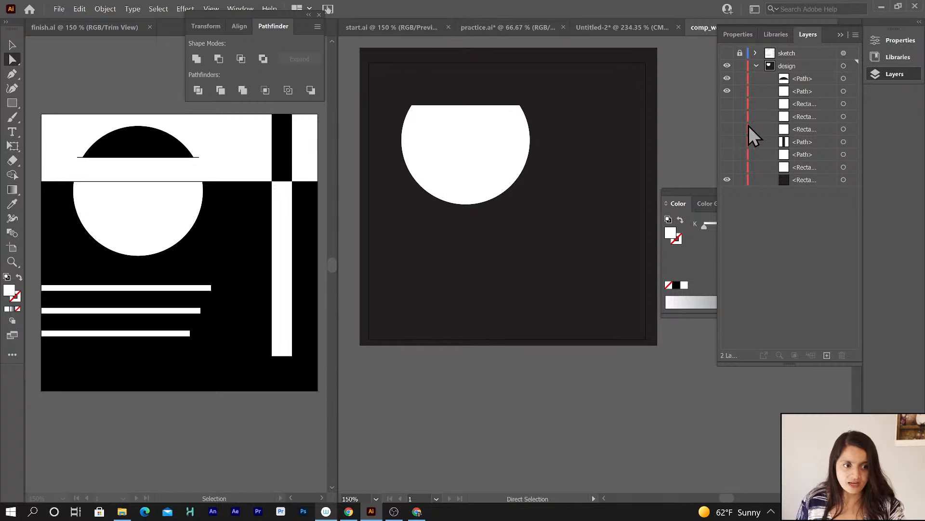
Show the hidden vertical bar and band rectangles on the design layer again.
click(727, 168)
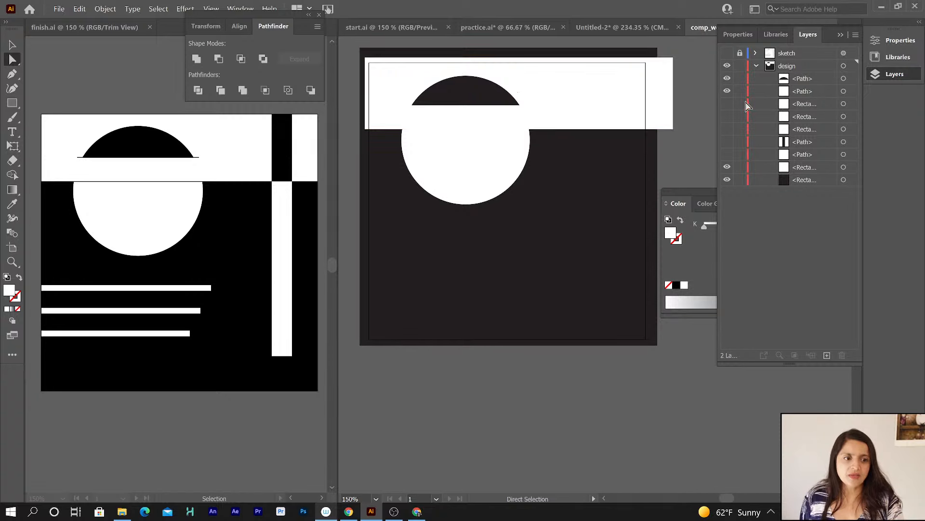
click(727, 155)
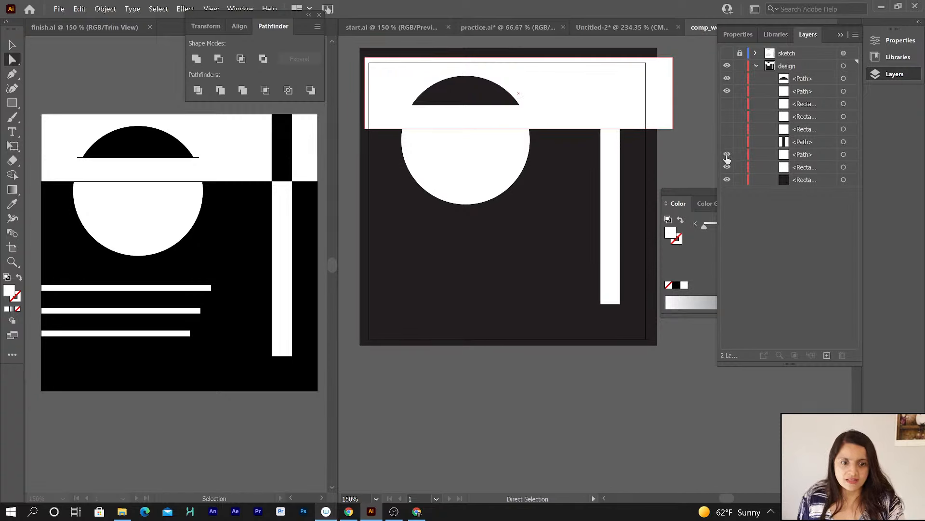
click(727, 142)
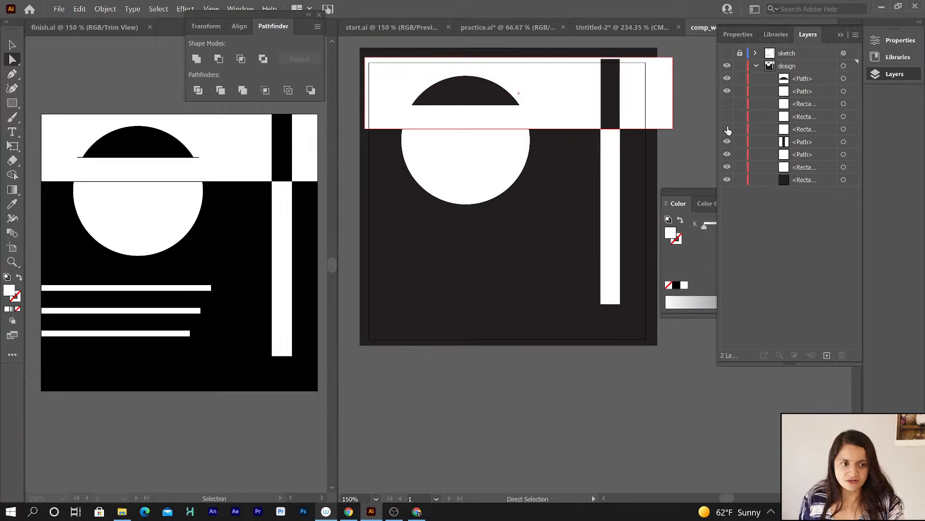
drag(728, 103, 727, 129)
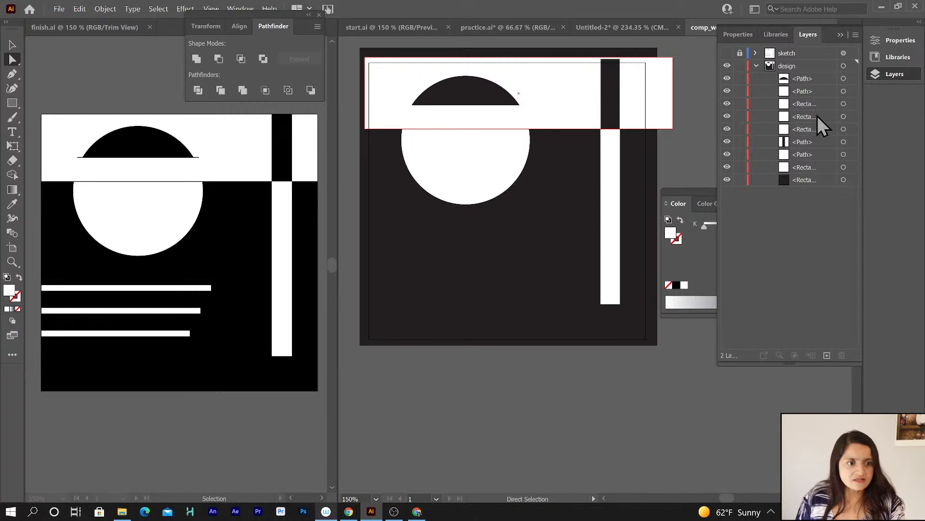
Select the three thin horizontal line rectangles and make them visible again.
click(805, 104)
shift+click(801, 129)
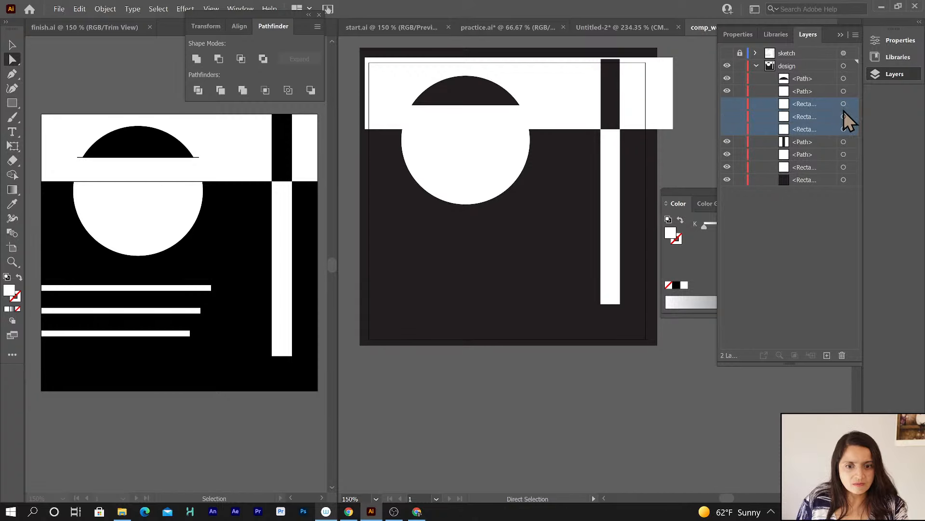
click(727, 105)
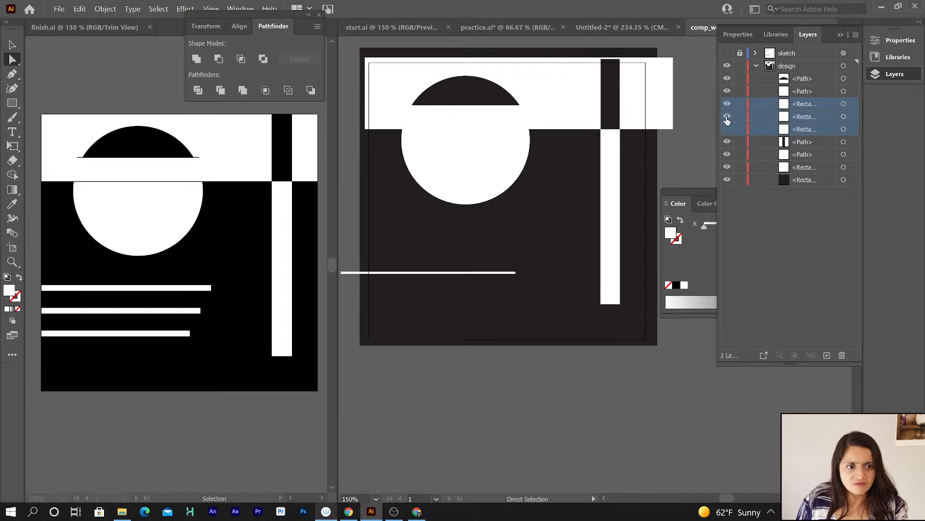
click(727, 116)
click(727, 129)
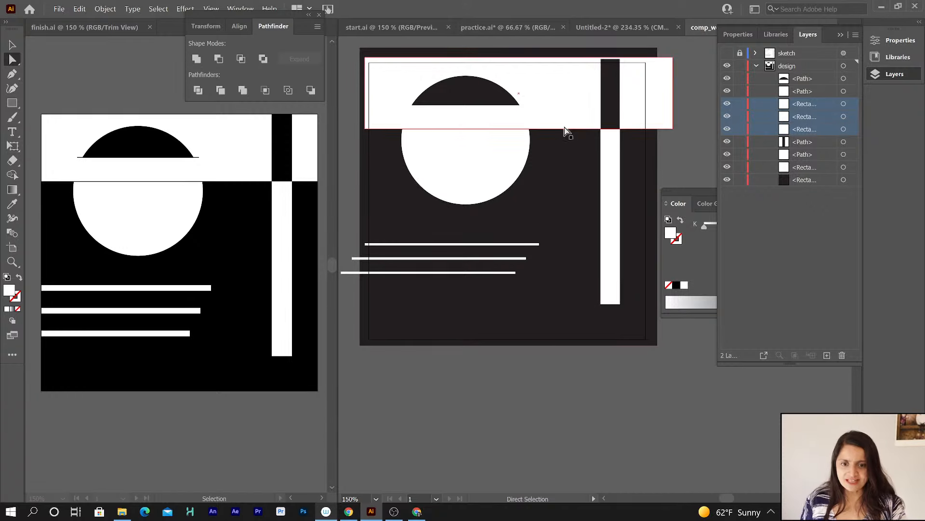
Pick the Line Segment tool and set it to no fill with a black stroke.
click(11, 103)
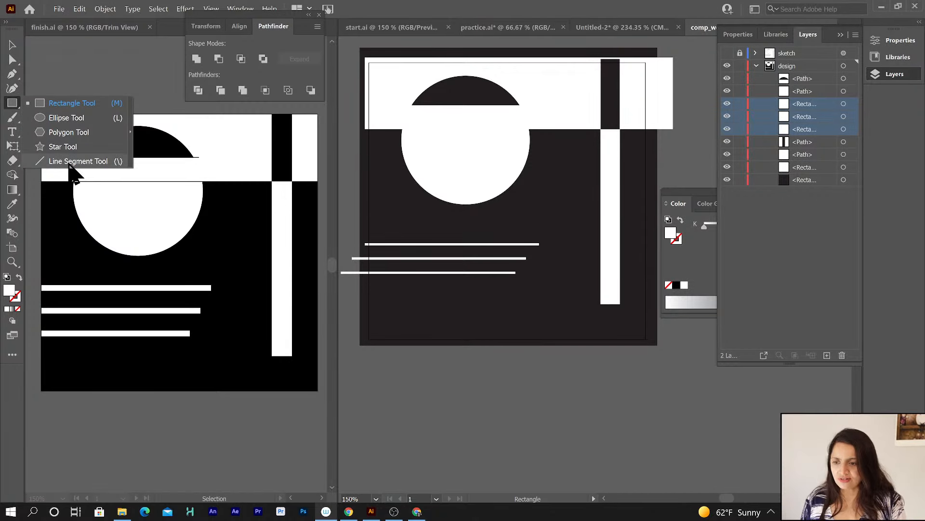
click(72, 162)
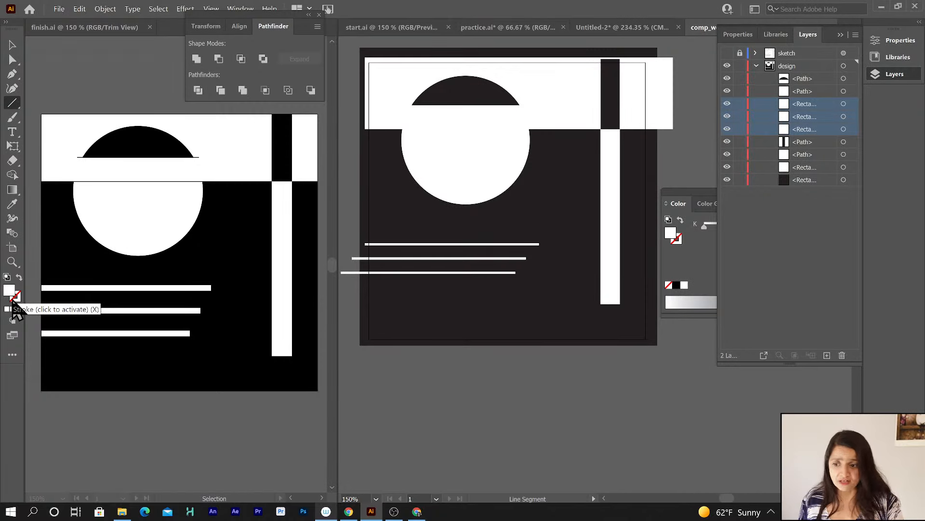
click(20, 278)
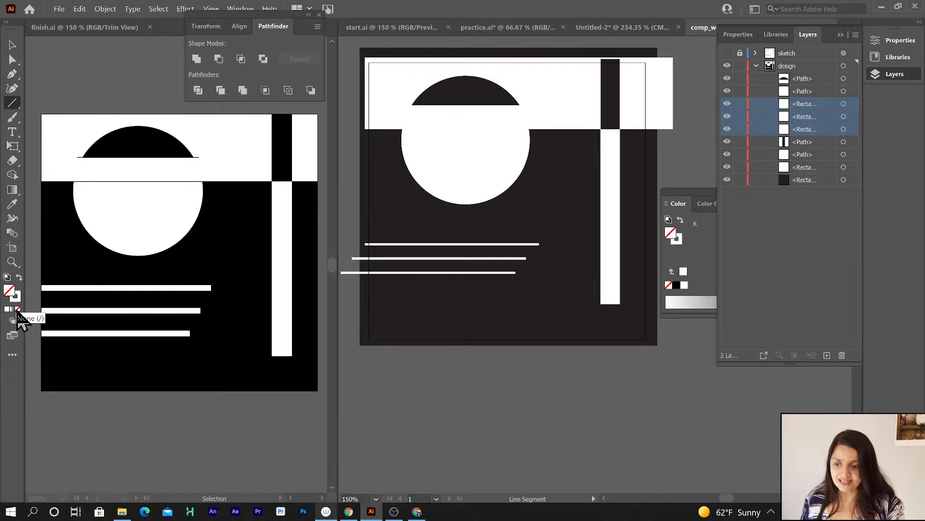
click(18, 300)
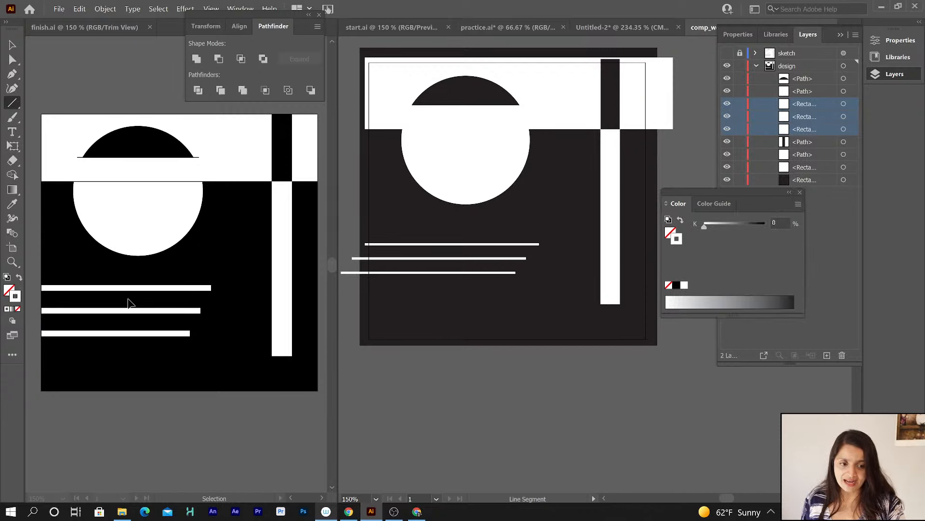
click(676, 286)
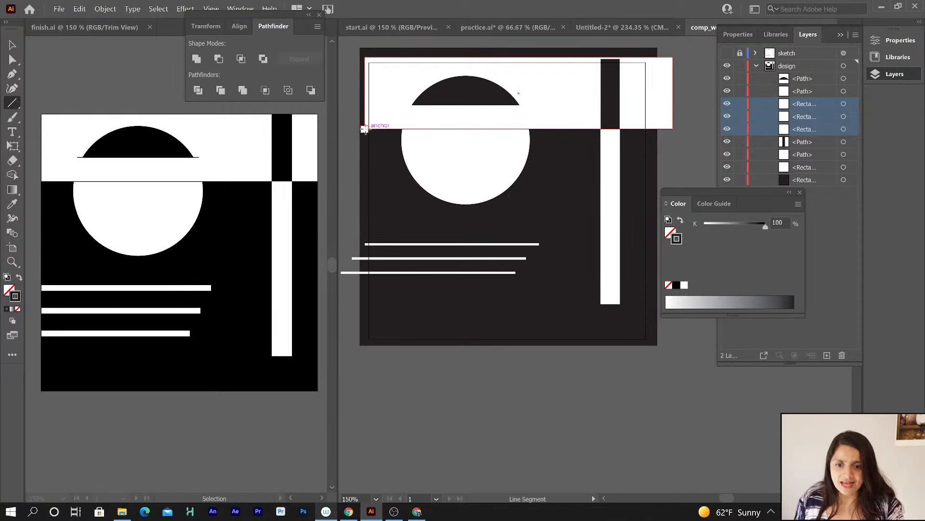
click(211, 8)
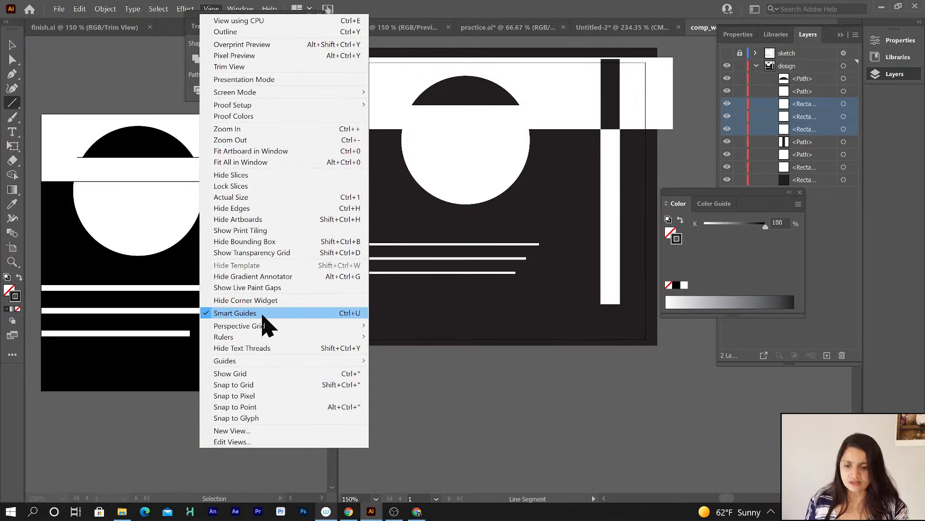
click(439, 411)
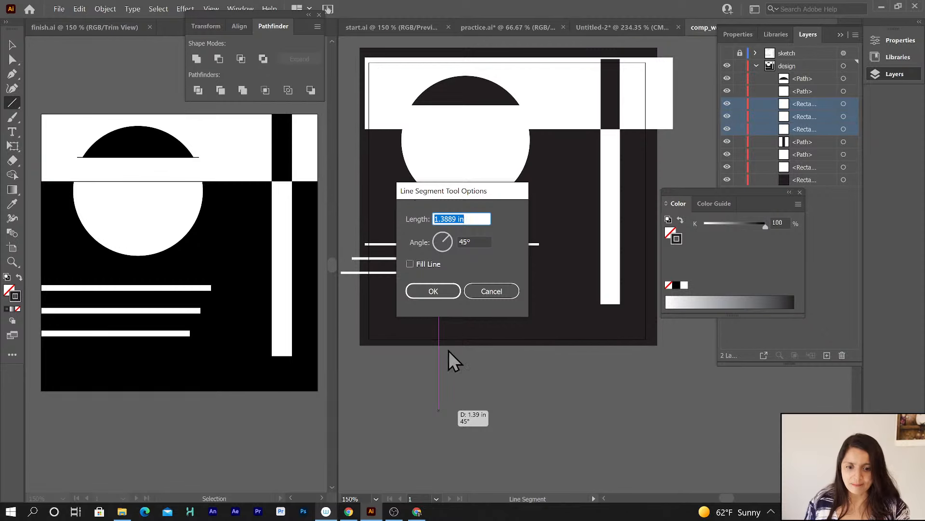
click(496, 294)
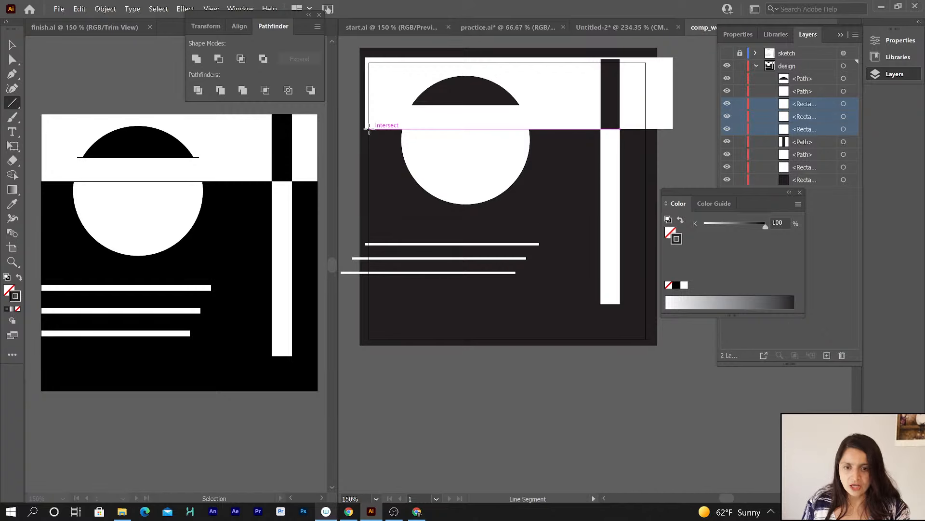
Draw a horizontal line about 5.5 in long along the lower edge of the top band.
drag(369, 129, 673, 129)
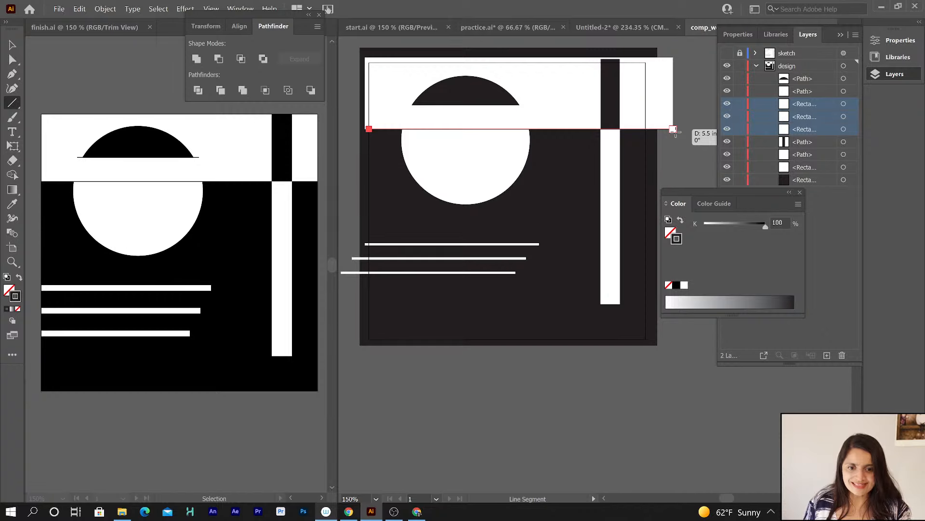
drag(674, 130, 674, 130)
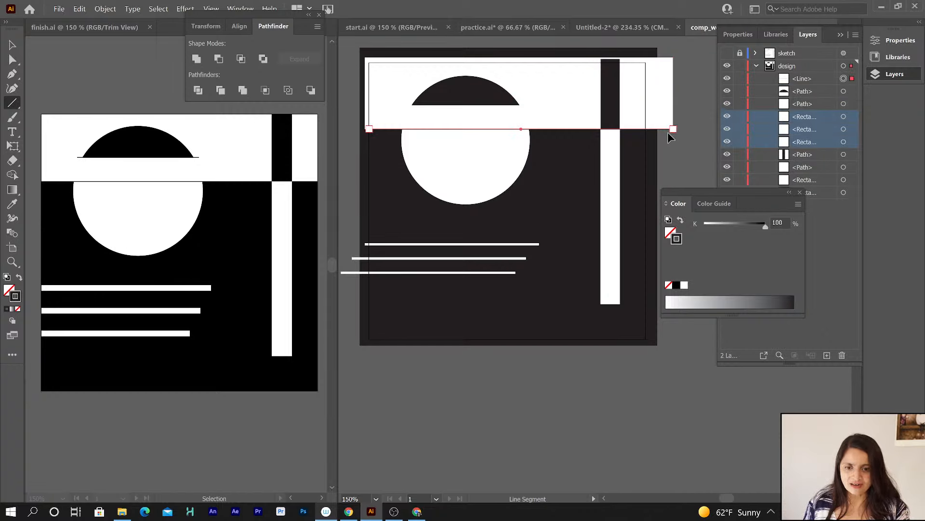
key(a)
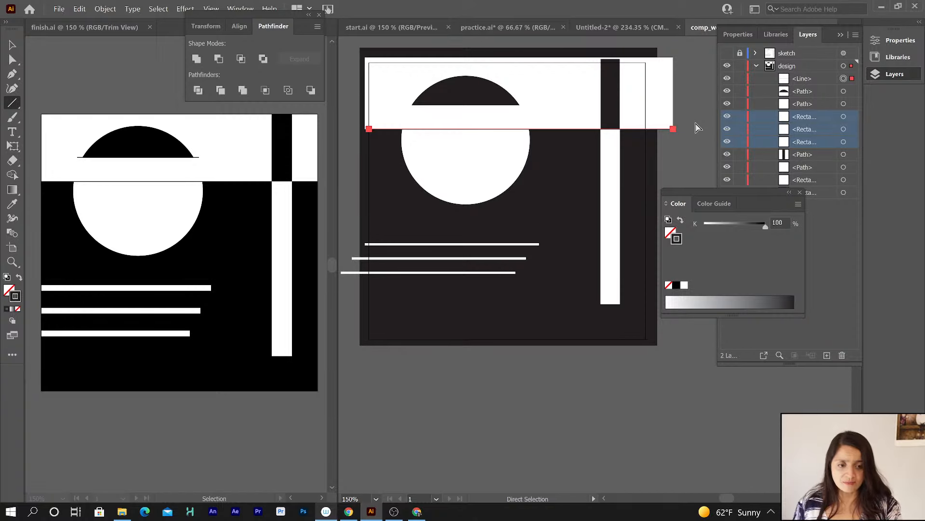
Draw a horizontal line about 2.2 in long along the flat base of the half-circle with the Line Segment tool.
click(699, 127)
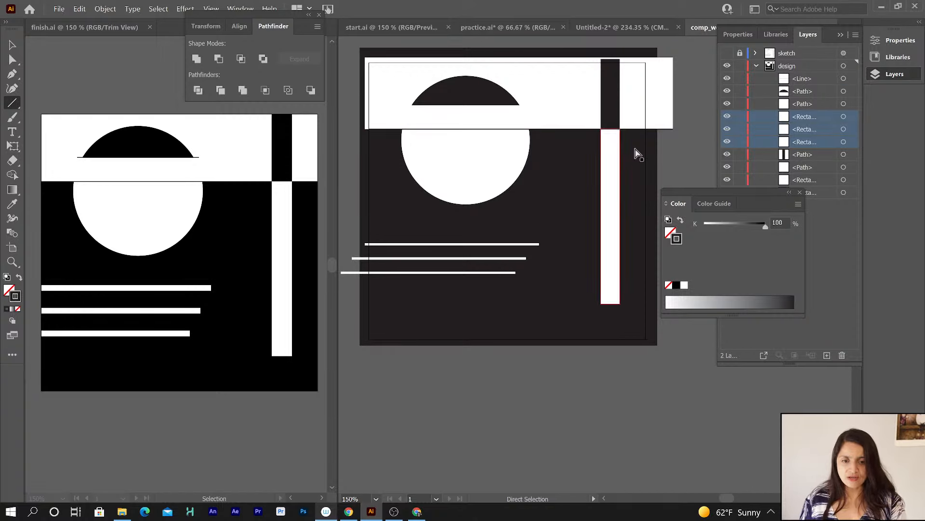
key(backslash)
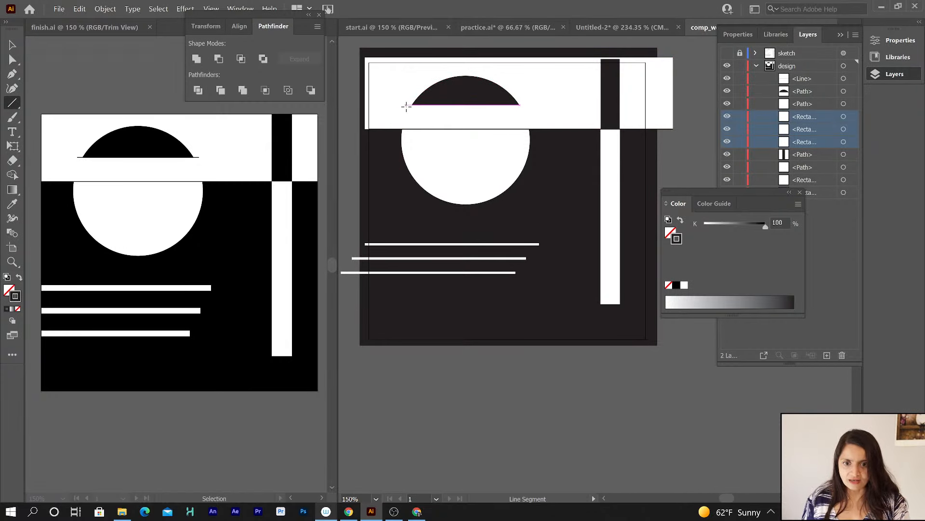
drag(407, 105, 527, 104)
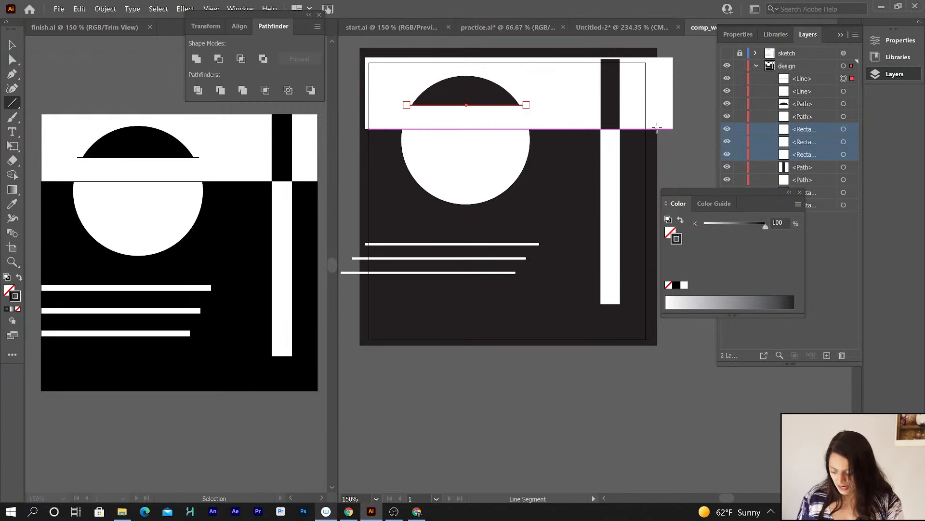
ctrl+click(691, 107)
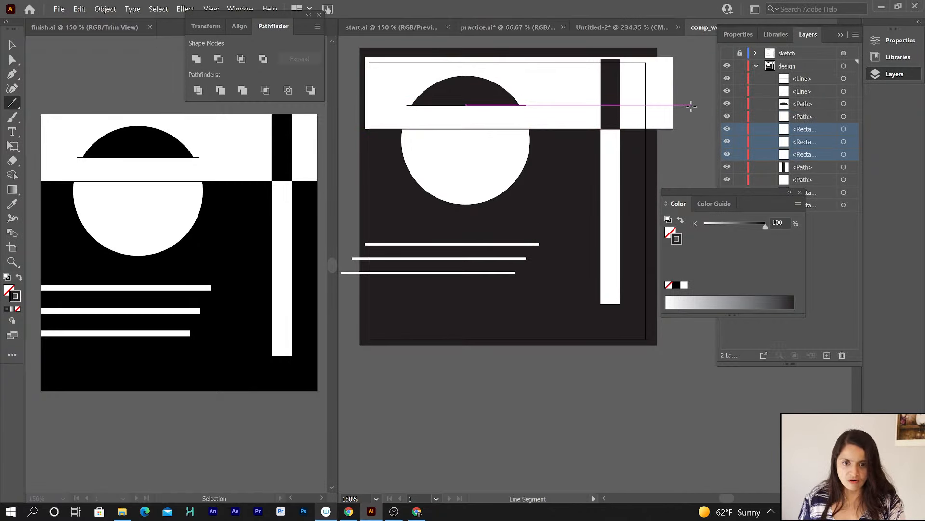
Inspect the new base line up close and switch the document to Trim View.
key(z)
click(457, 102)
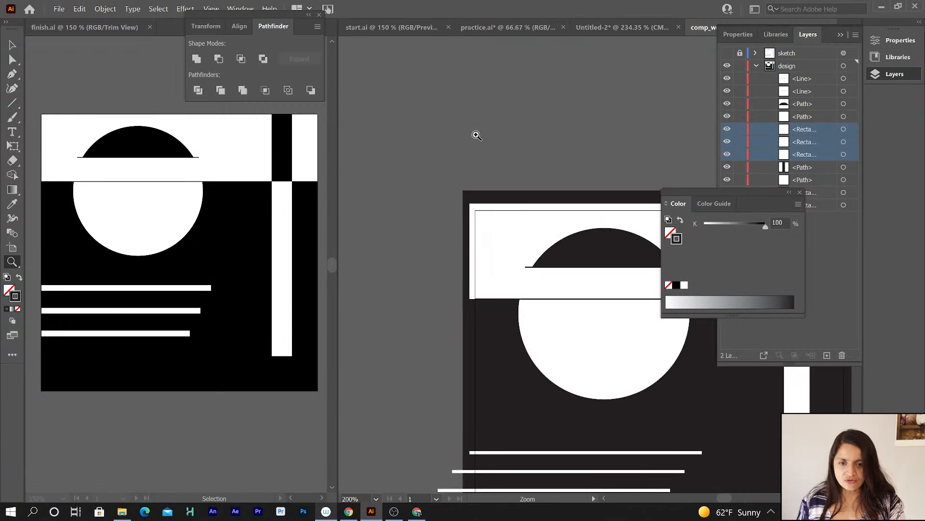
click(601, 264)
drag(601, 265, 506, 149)
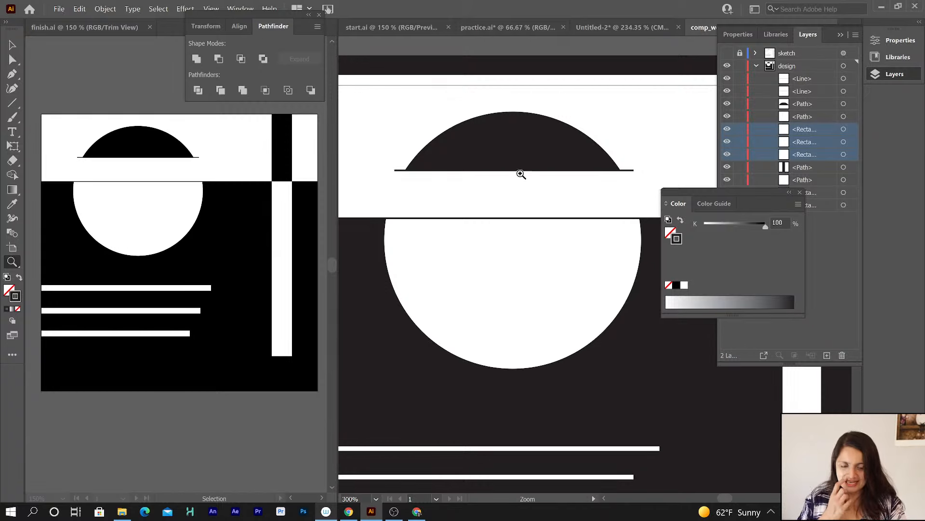
click(11, 48)
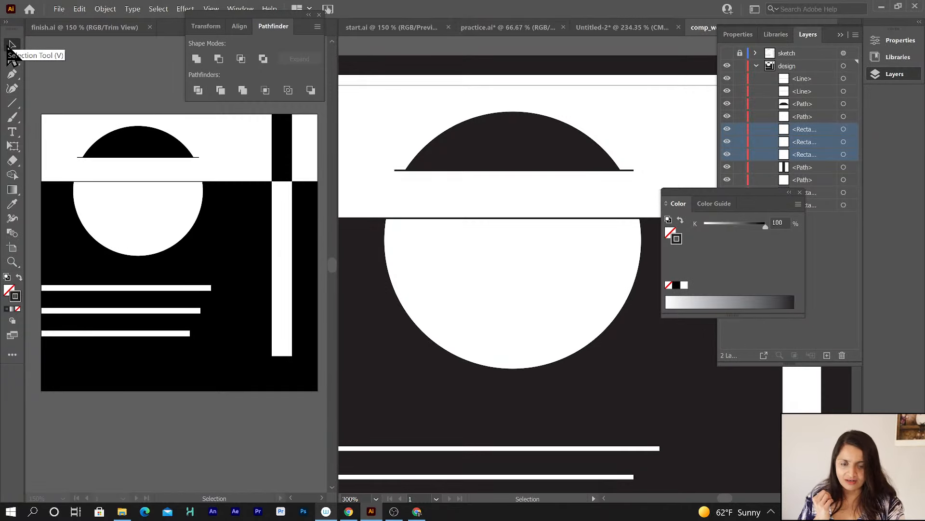
click(398, 171)
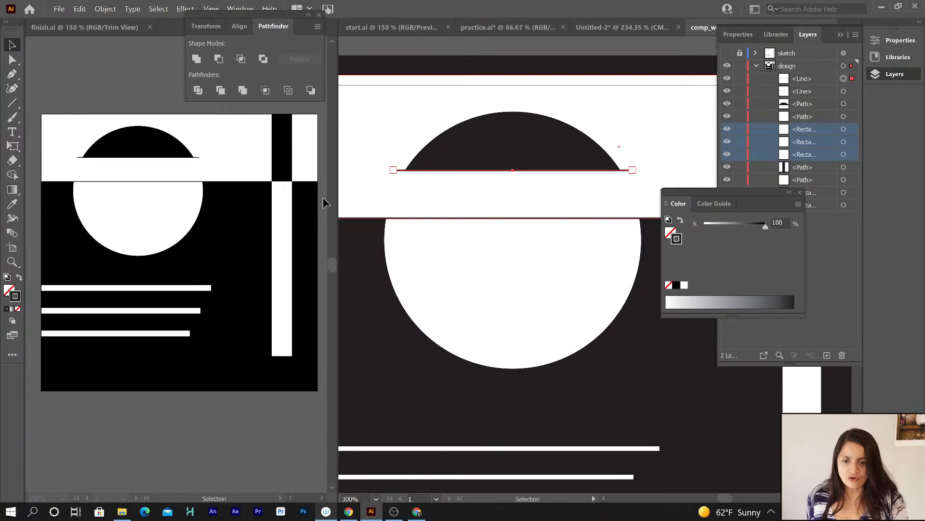
click(439, 48)
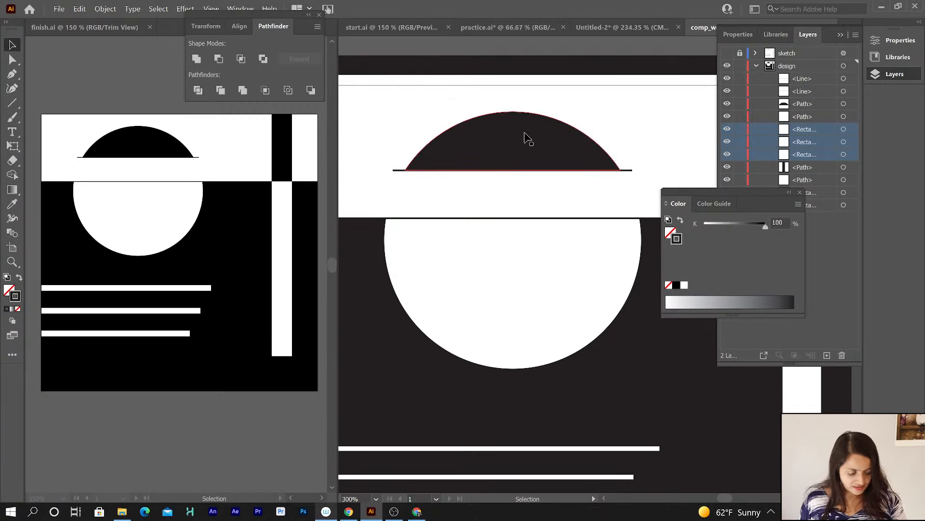
key(ctrl+minus)
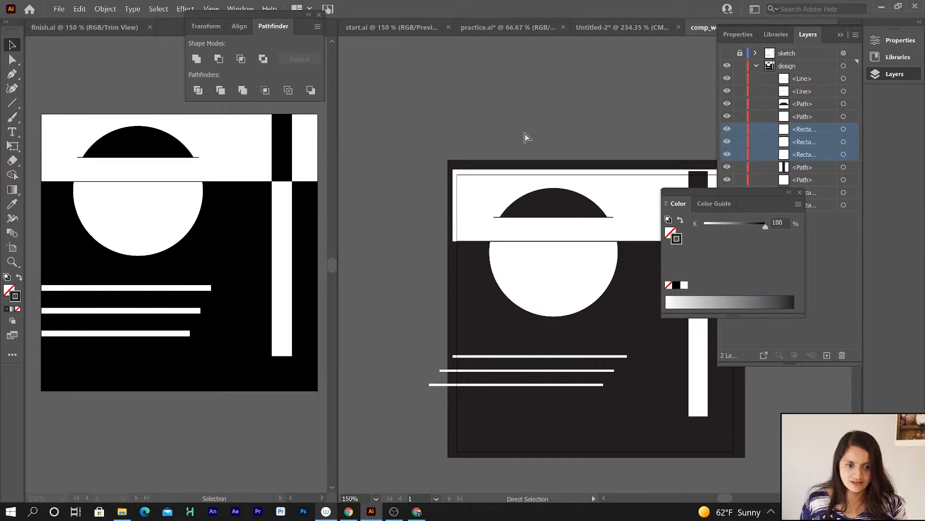
key(space)
drag(532, 161, 452, 75)
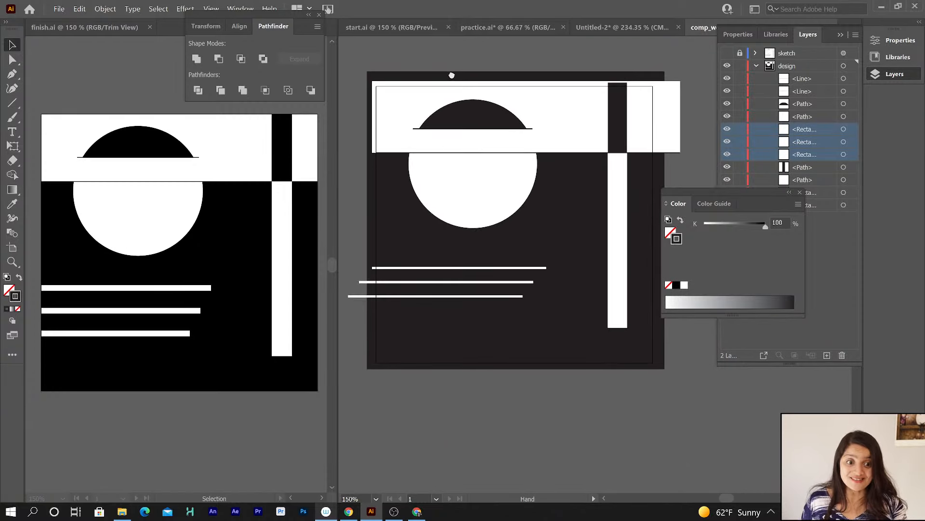
drag(693, 193, 731, 241)
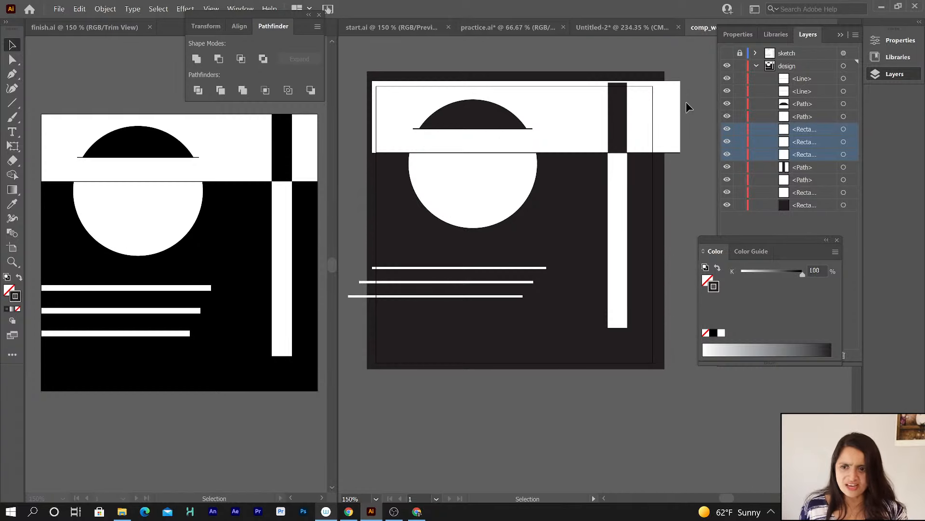
click(212, 9)
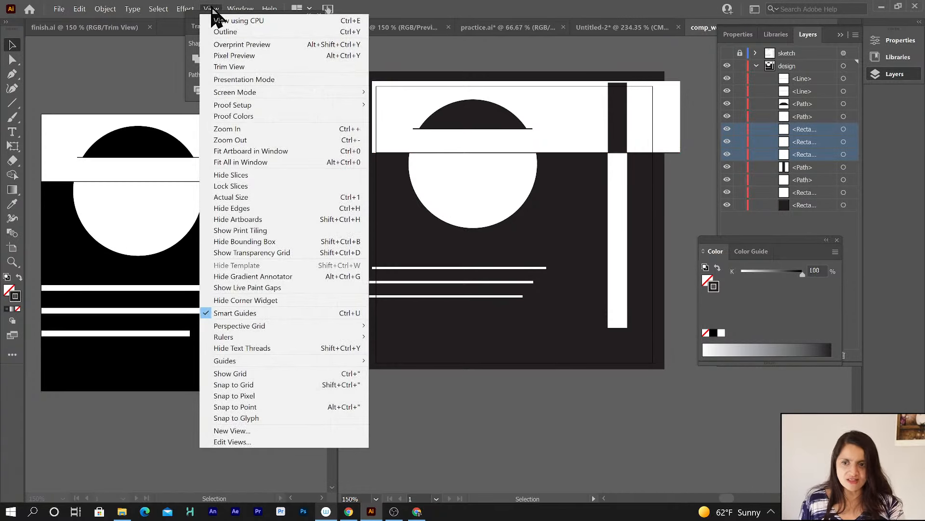
click(229, 66)
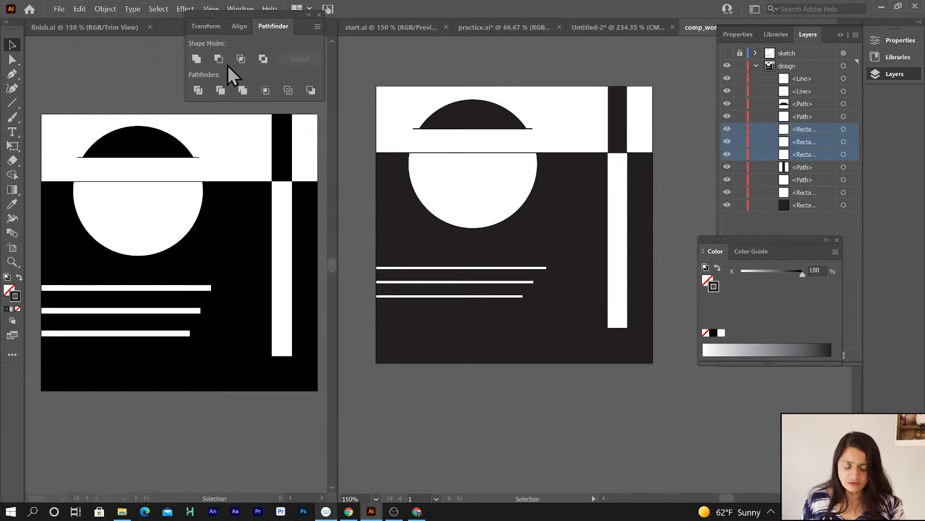
Zoom in and compare the thin horizontal line rectangles below the circle.
key(z)
click(427, 127)
click(610, 248)
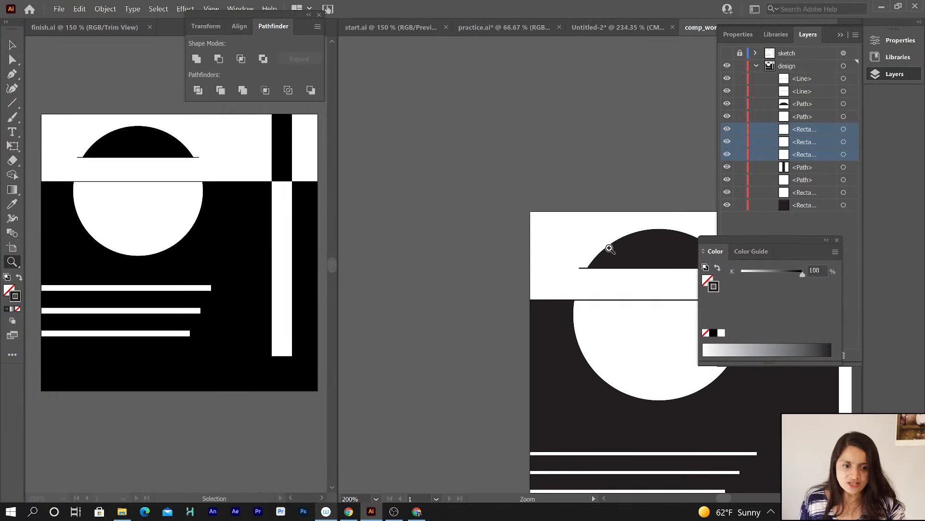
drag(610, 248, 475, 32)
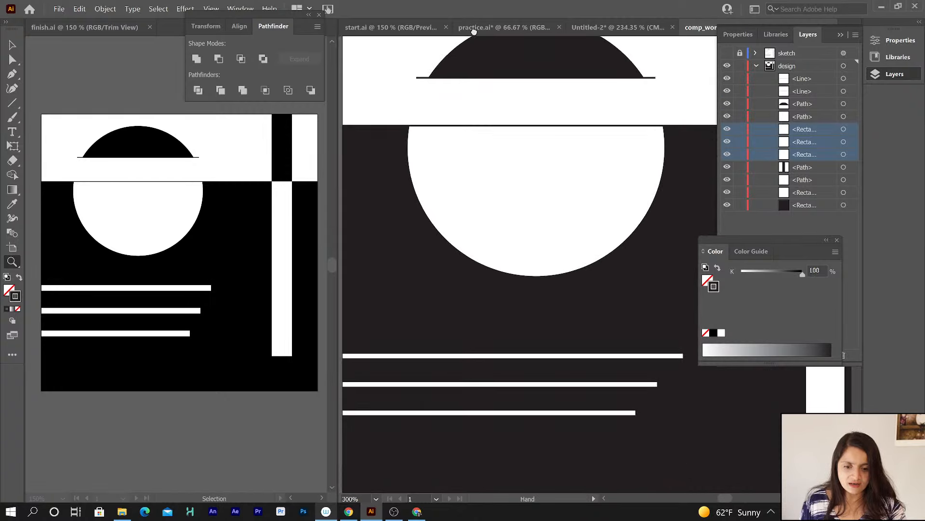
key(v)
click(495, 357)
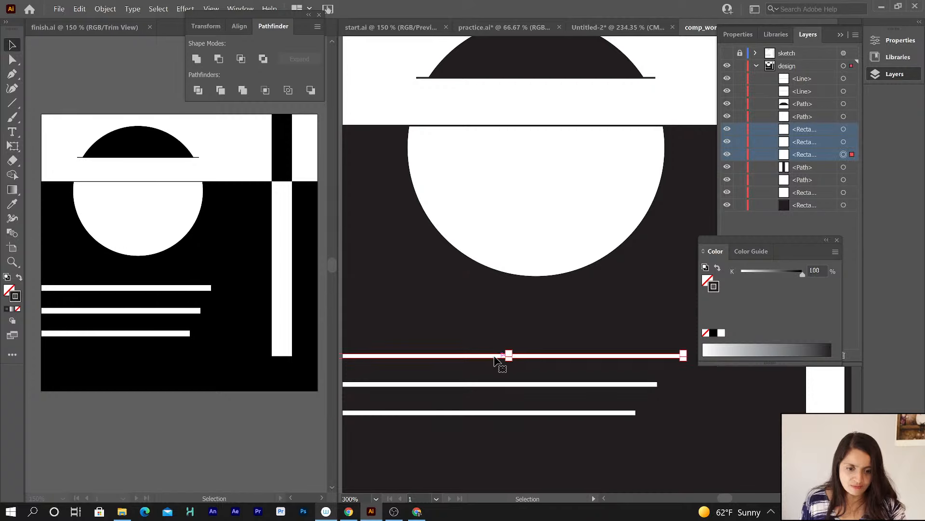
click(513, 384)
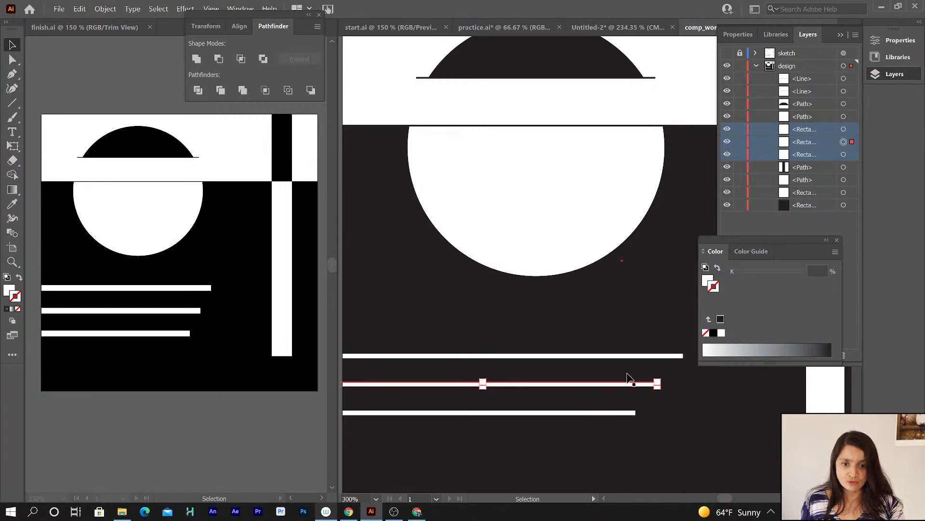
Set the half-circle's base line stroke weight to 3 px.
key(z)
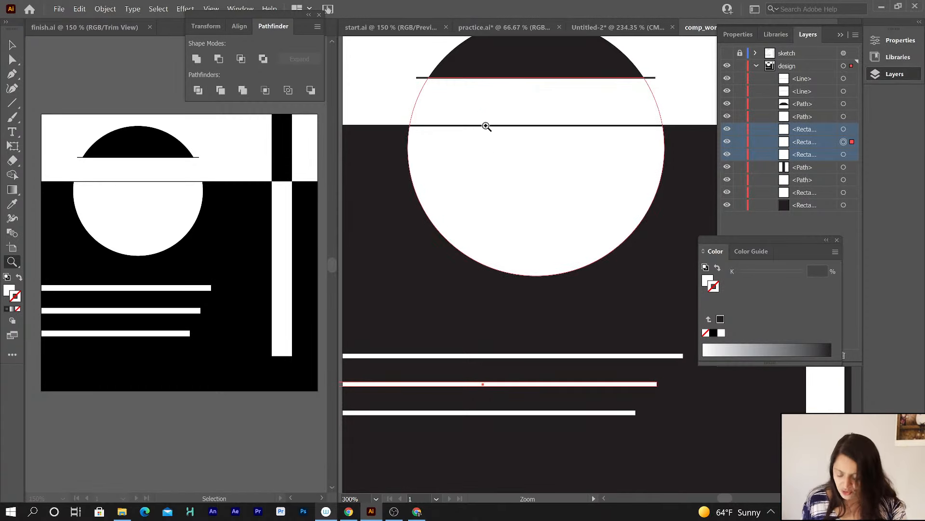
click(421, 79)
drag(595, 258, 396, 166)
key(v)
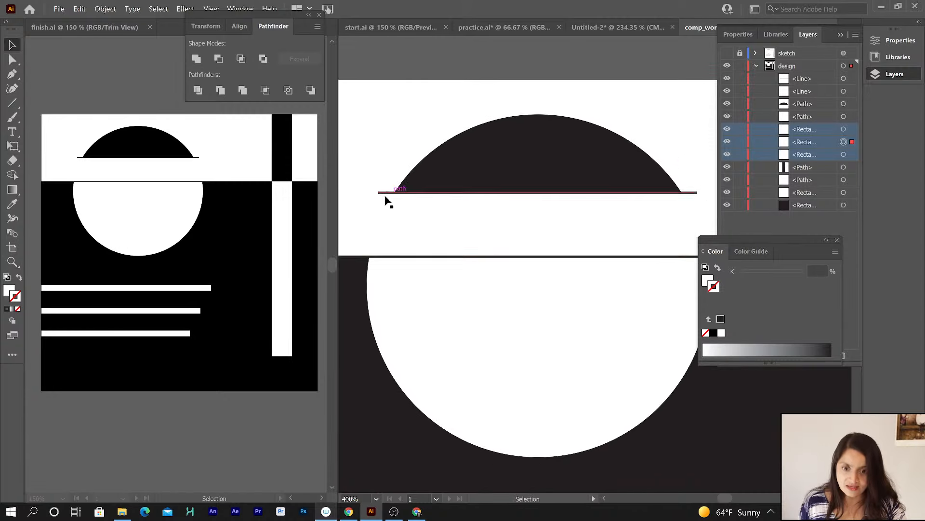
click(384, 193)
key(x)
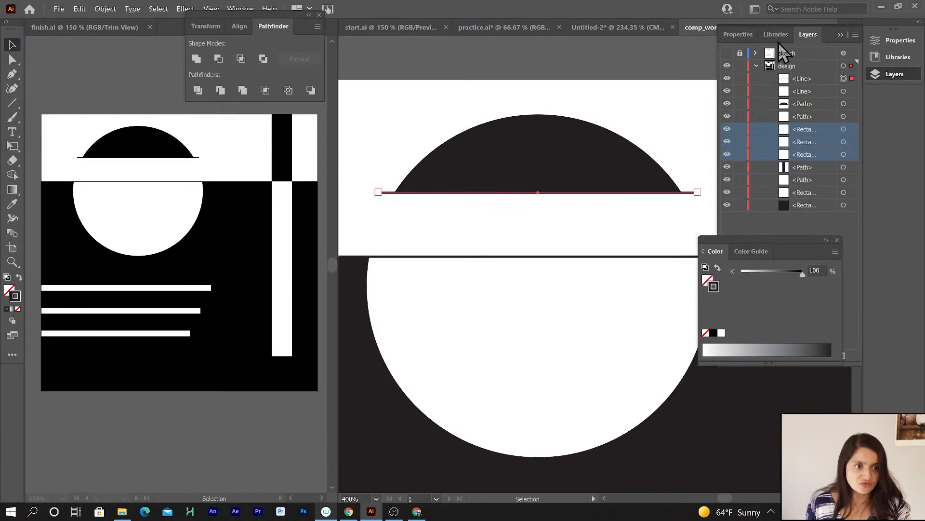
click(741, 31)
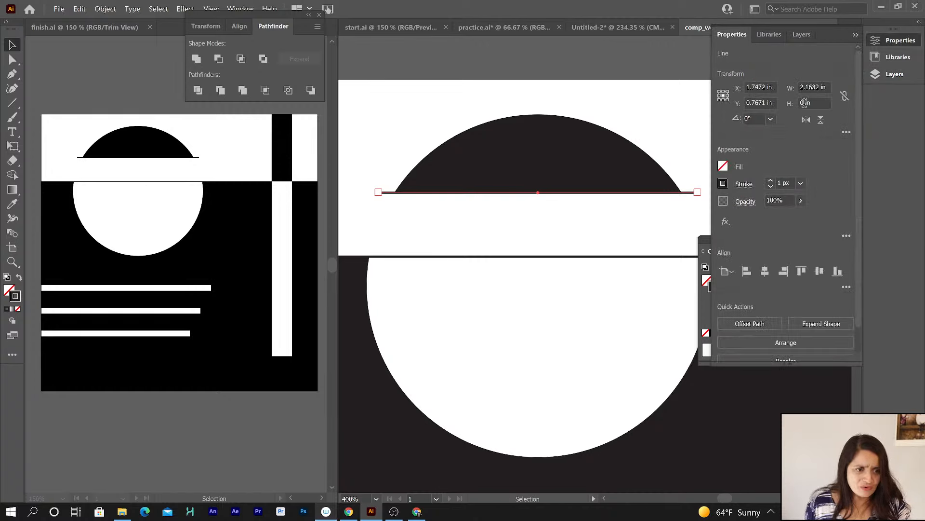
click(770, 180)
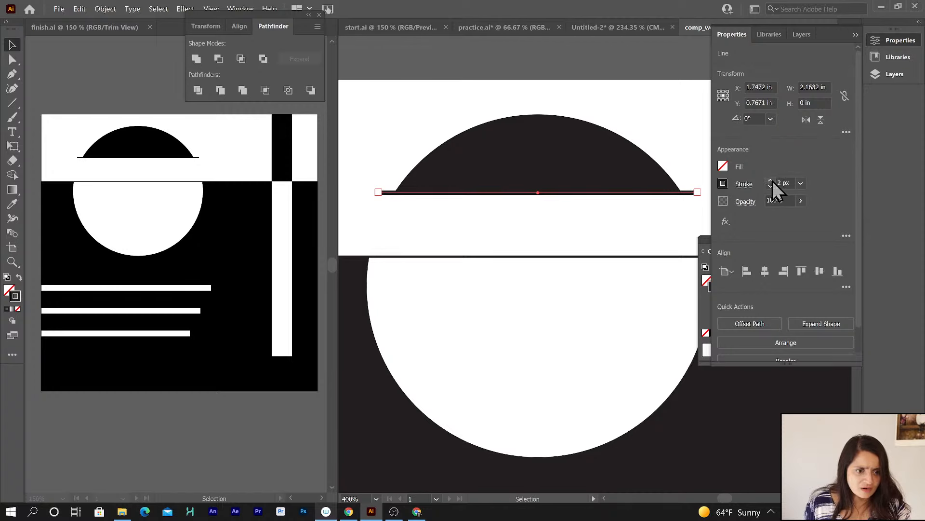
click(498, 54)
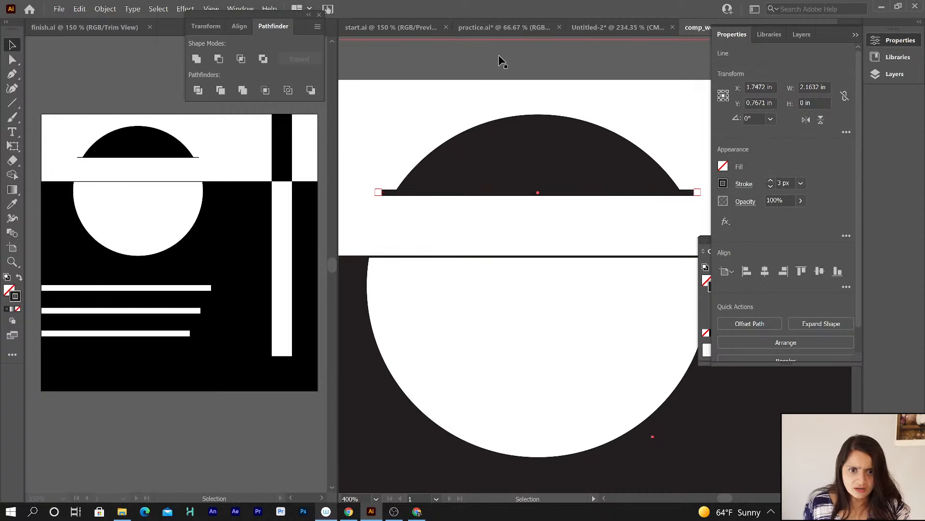
Open the Stroke panel with full options and give the base line round caps.
click(384, 195)
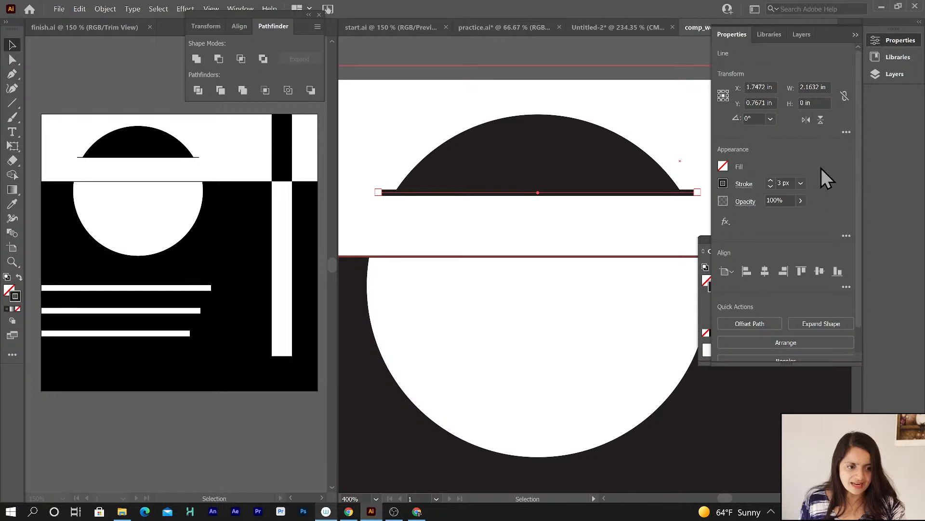
click(237, 10)
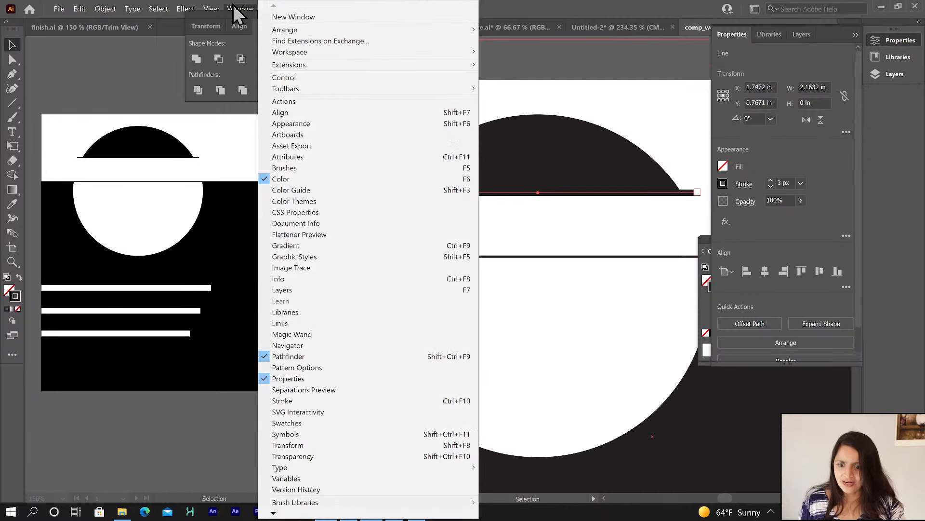
click(321, 402)
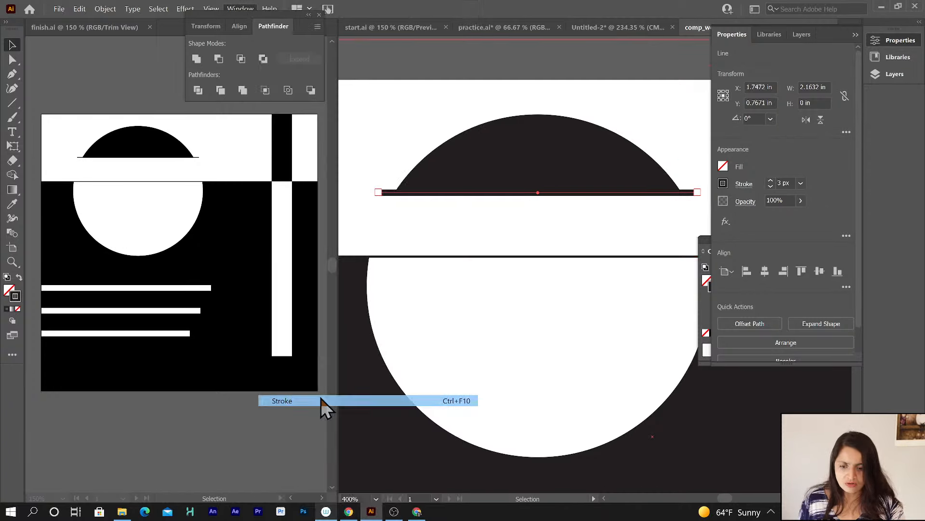
mouse_move(658, 287)
mouse_down()
mouse_move(489, 225)
mouse_move(426, 91)
mouse_move(326, 177)
mouse_move(343, 172)
mouse_move(323, 197)
mouse_up()
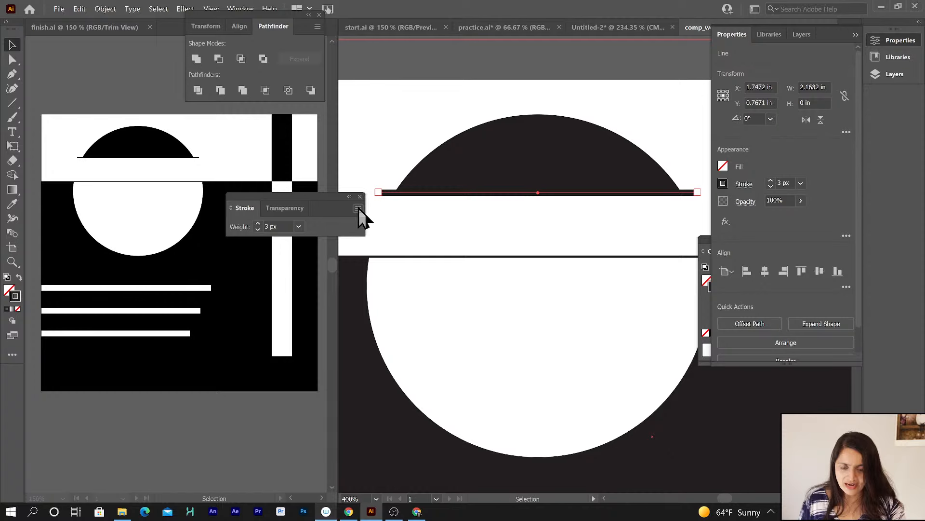
mouse_move(330, 193)
mouse_down()
mouse_move(490, 91)
mouse_move(461, 67)
mouse_up()
click(489, 82)
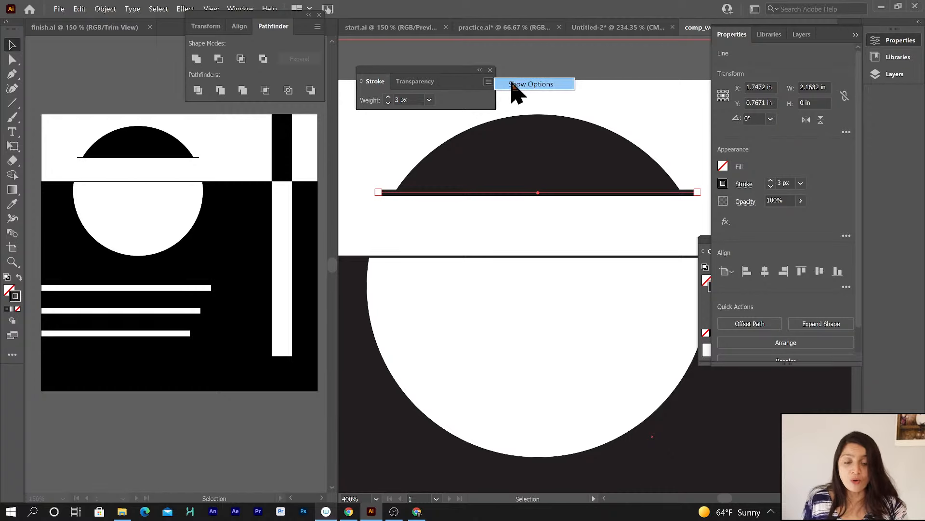
click(514, 87)
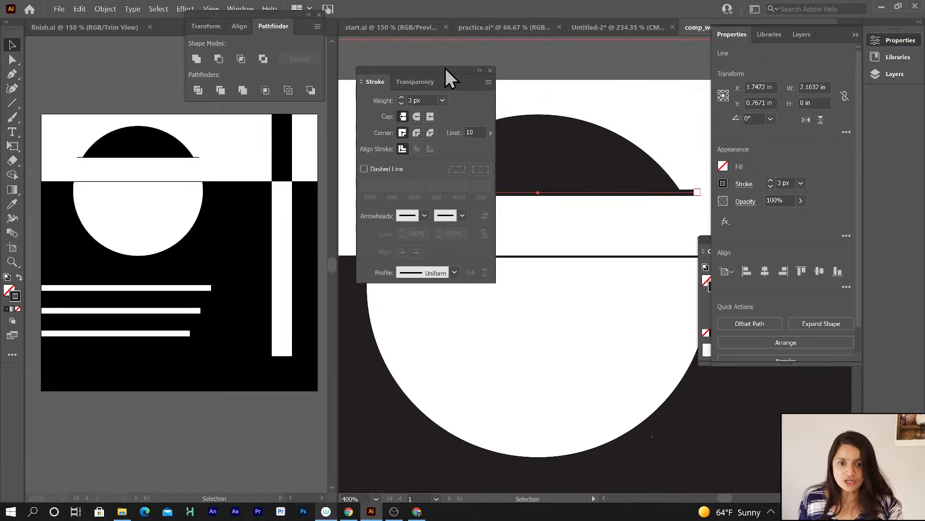
drag(446, 70, 522, 235)
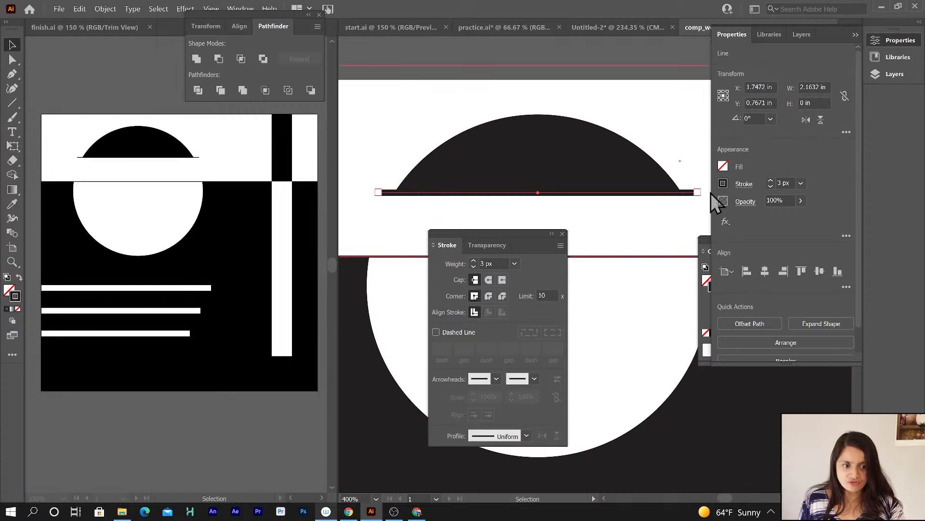
click(489, 281)
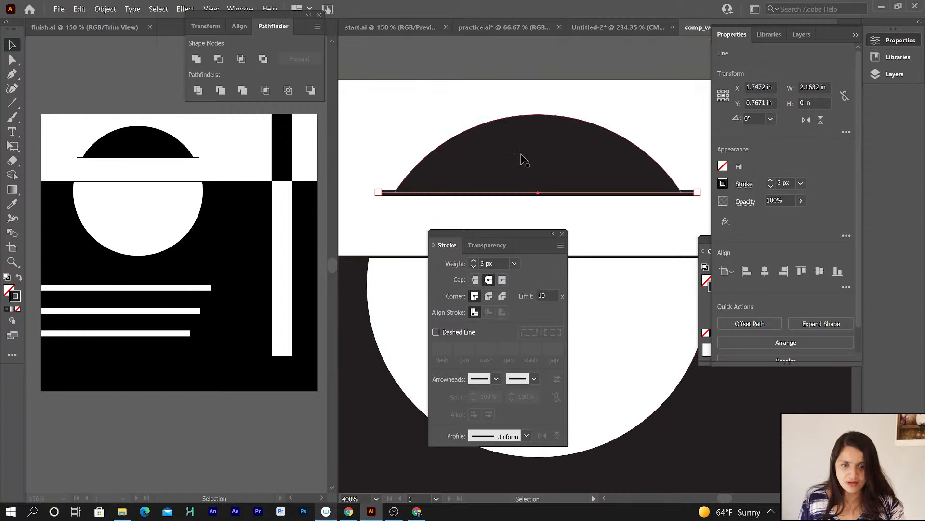
click(522, 52)
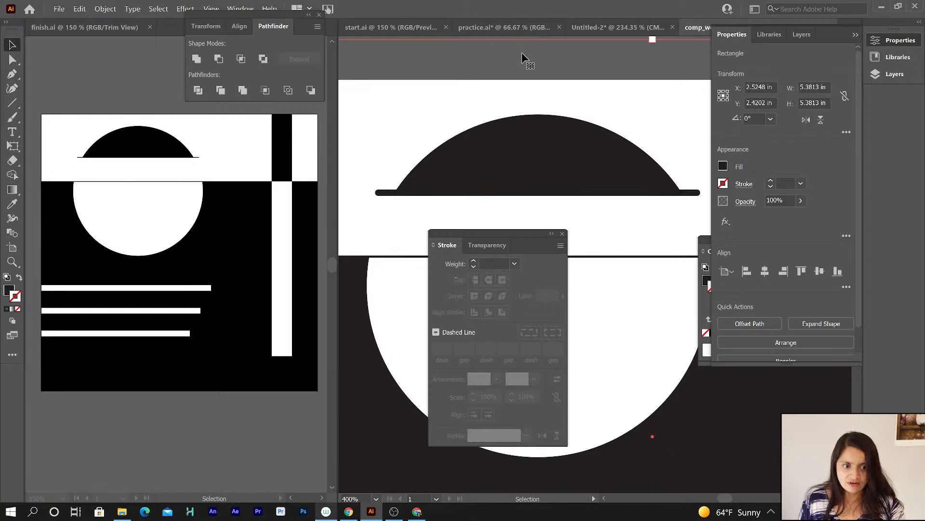
click(699, 195)
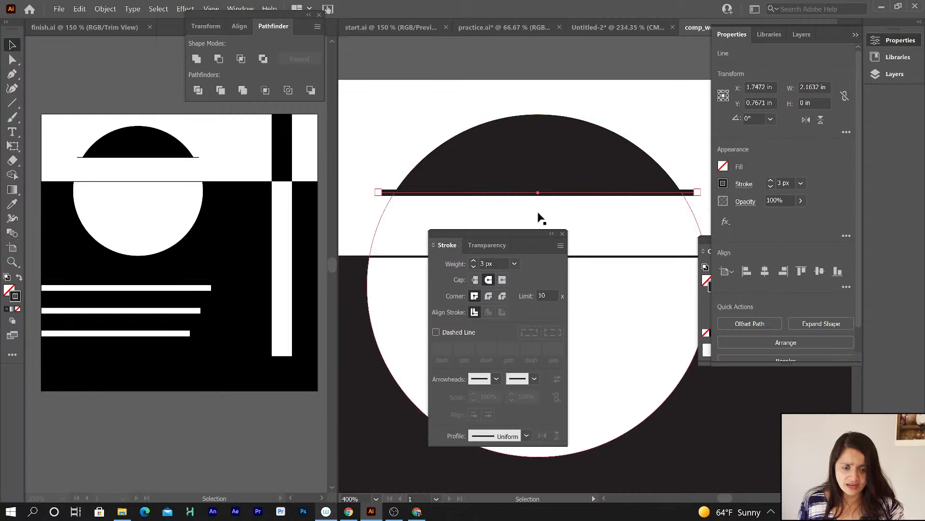
Draw a zigzag path with the Pen tool above the half circle to demonstrate stroke corners.
click(10, 75)
click(353, 137)
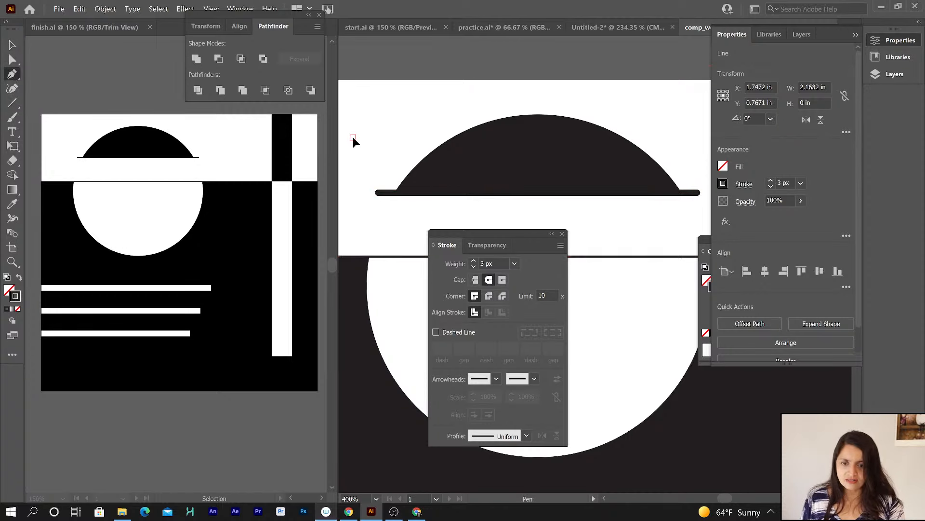
click(381, 104)
click(394, 142)
click(414, 102)
click(422, 130)
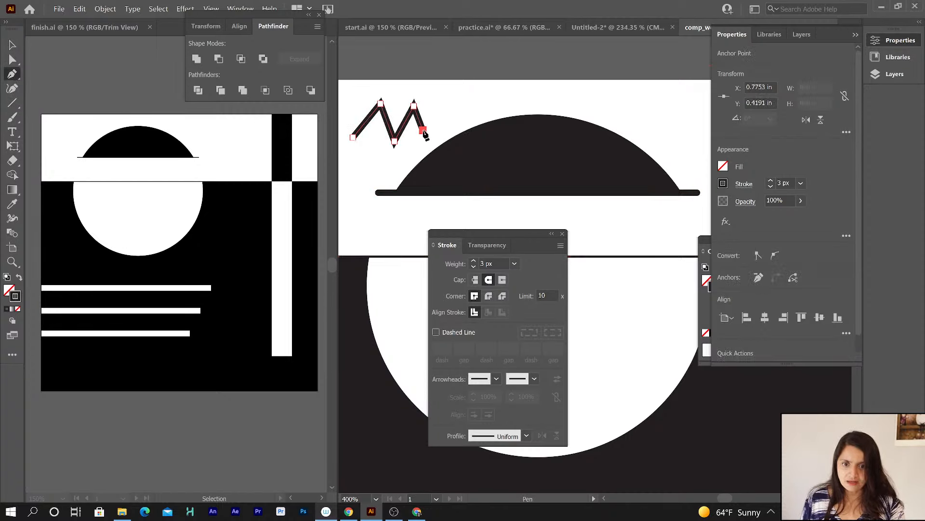
Select a zigzag anchor and give the path round corner joins.
key(a)
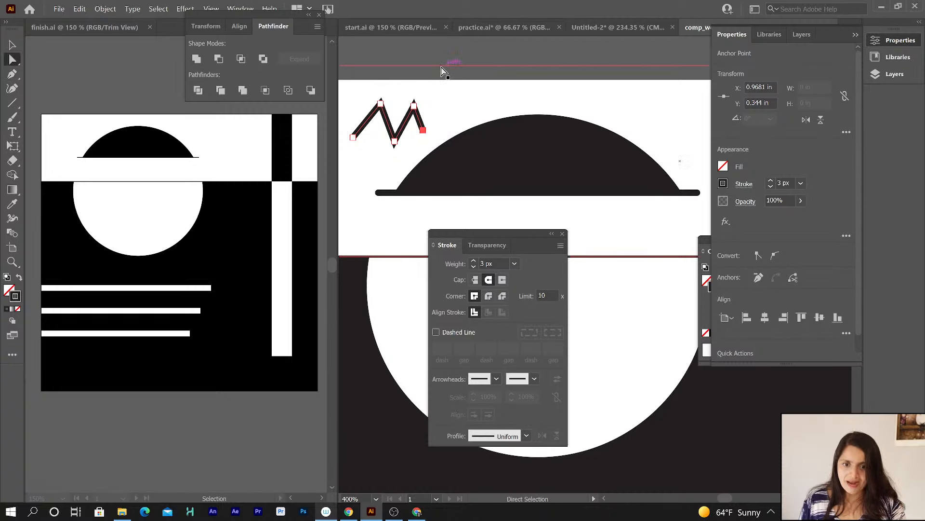
click(439, 52)
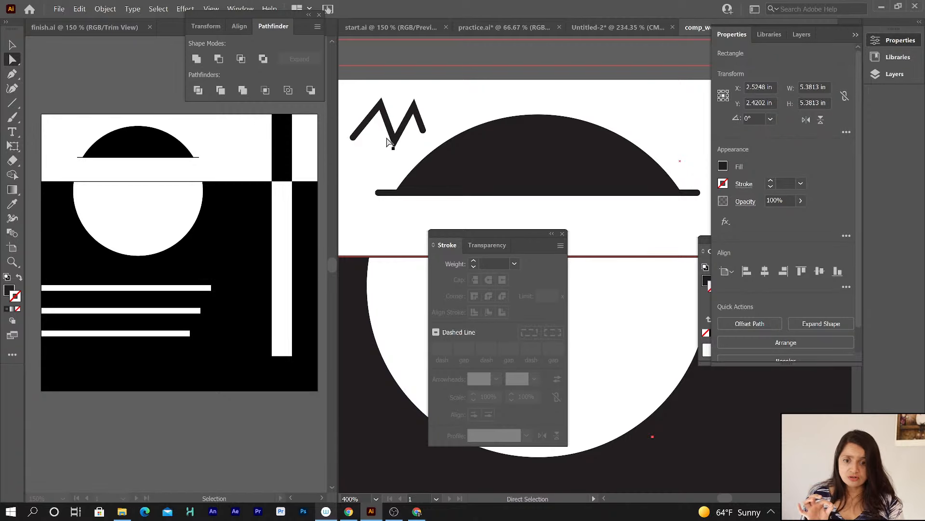
click(395, 141)
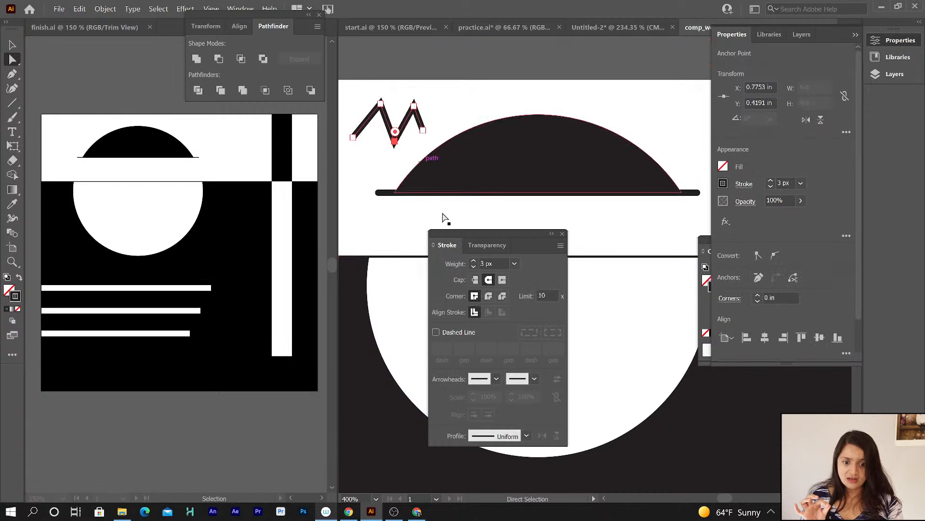
click(488, 296)
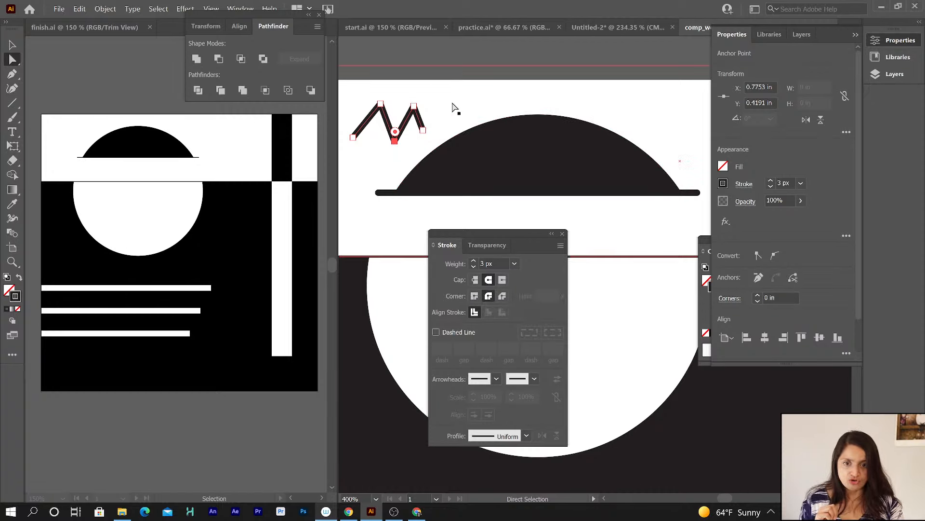
Reselect the zigzag path and delete it.
click(406, 142)
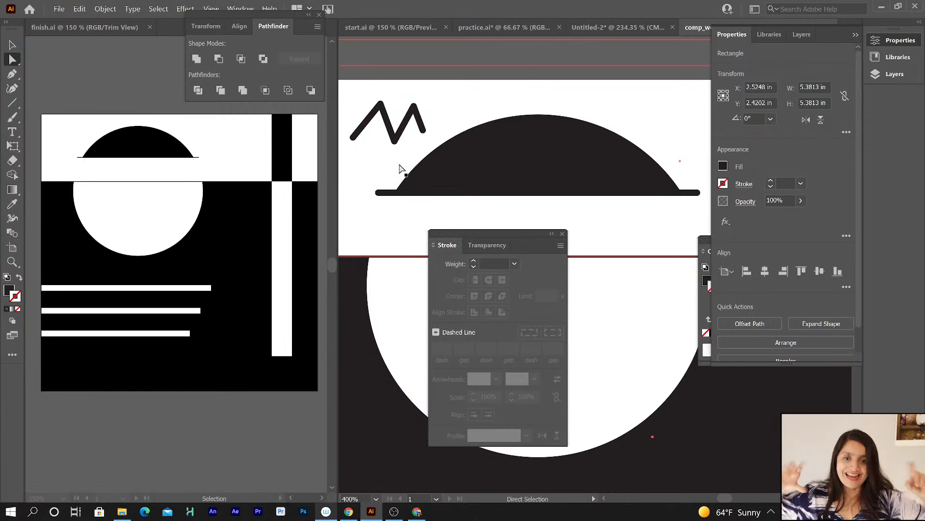
click(486, 212)
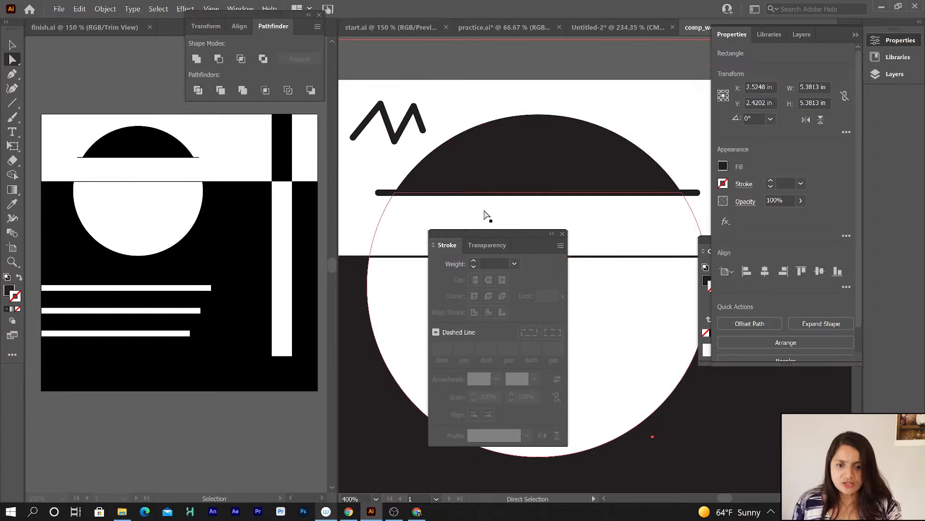
click(396, 138)
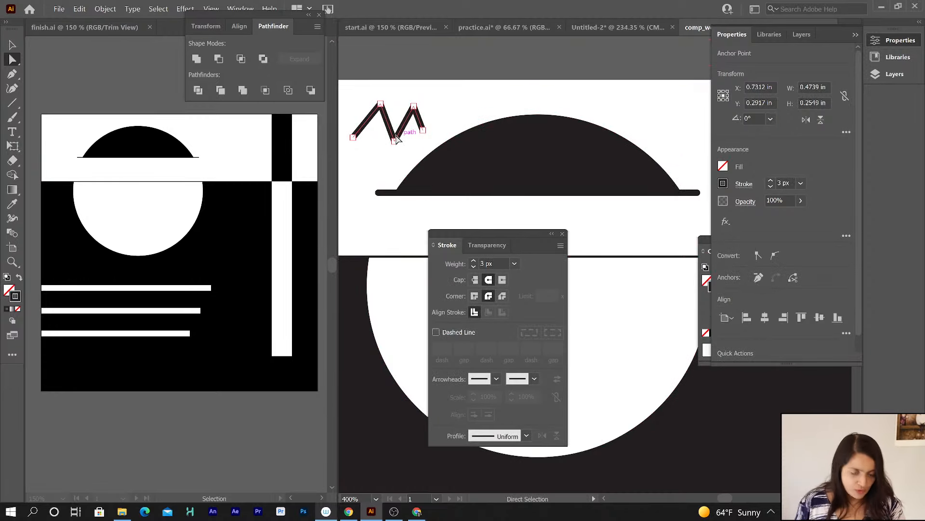
key(Delete)
key(Delete)
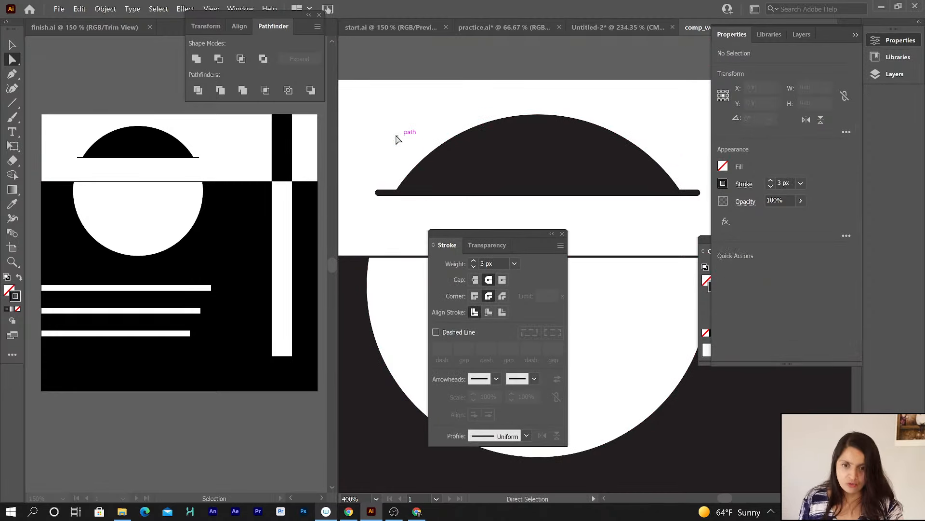
Review the Stroke panel's hidden options and the start arrowhead choices without applying any.
click(561, 246)
click(581, 248)
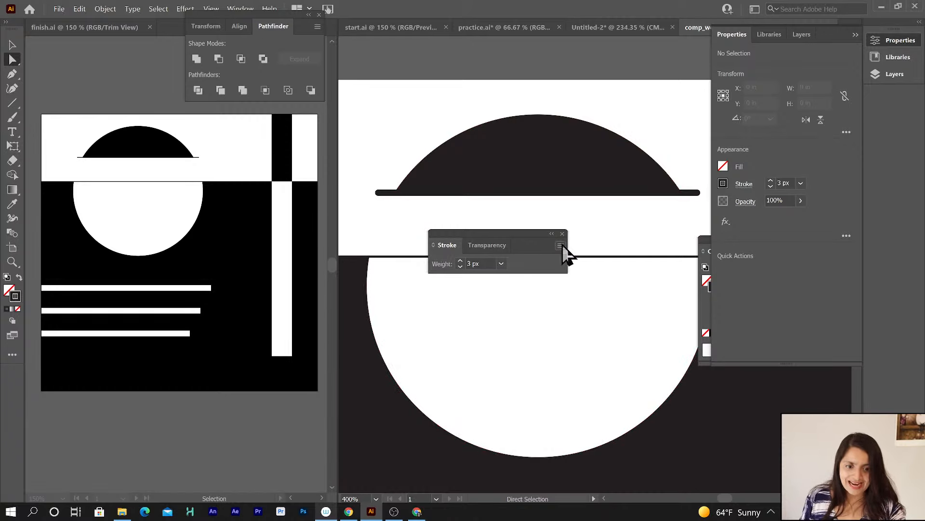
click(560, 246)
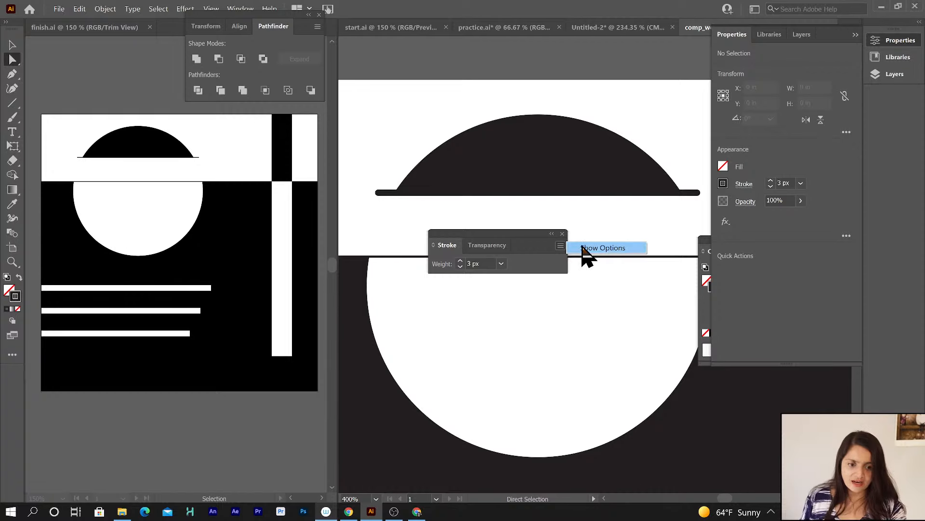
click(583, 248)
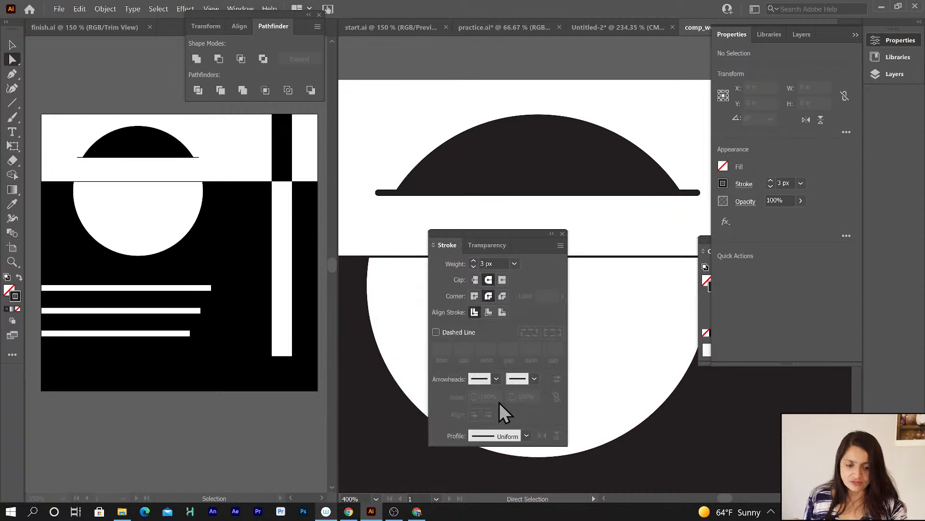
click(496, 379)
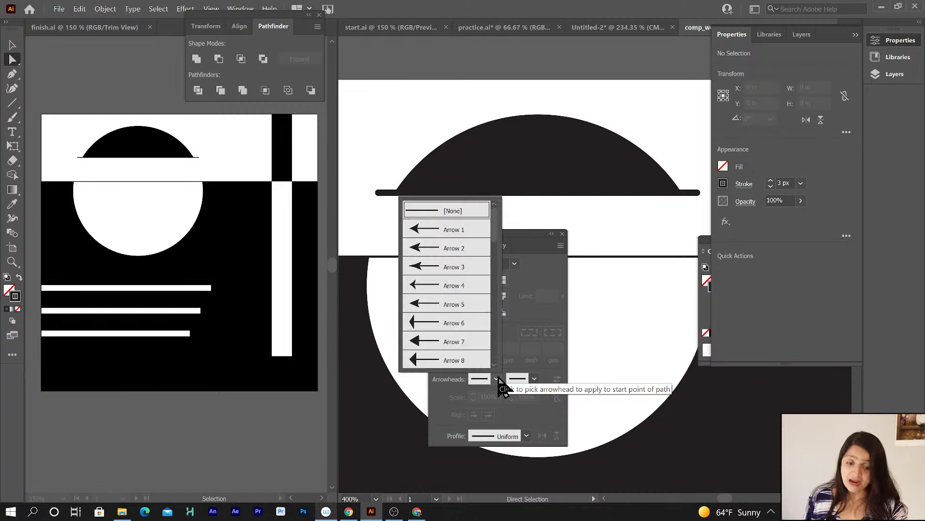
click(545, 371)
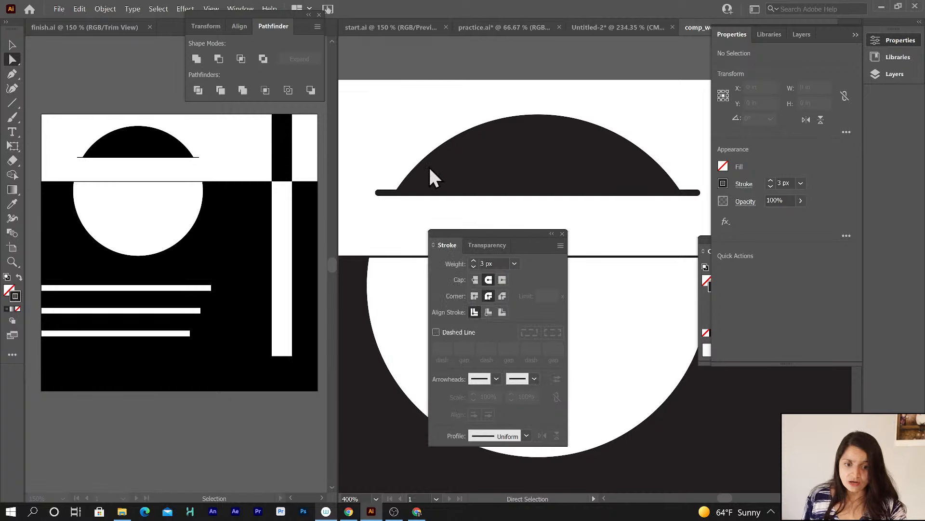
Set the half-circle's base line stroke weight to 1 px with butt caps.
click(384, 194)
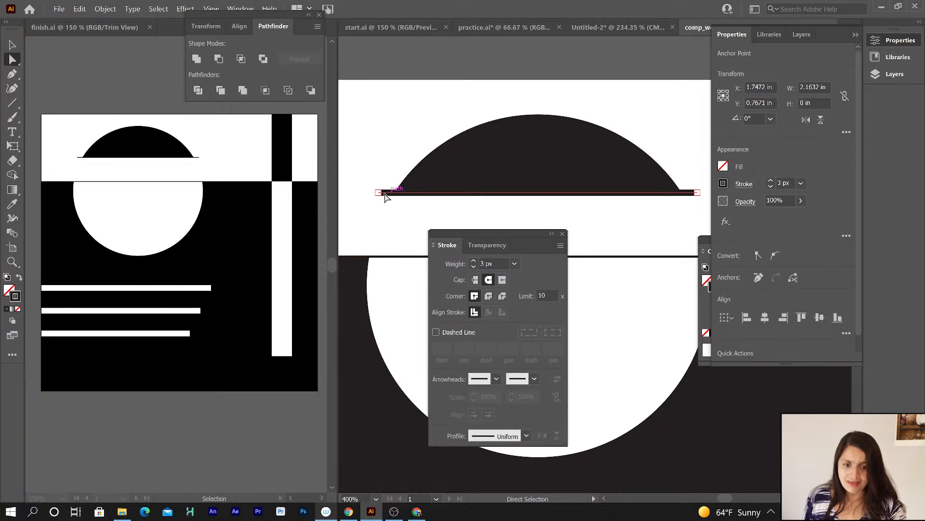
click(390, 257)
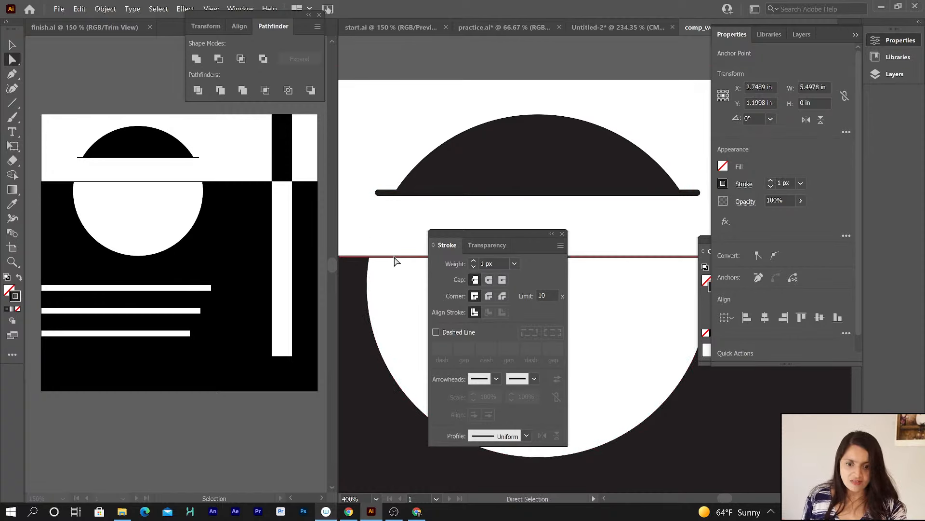
click(562, 234)
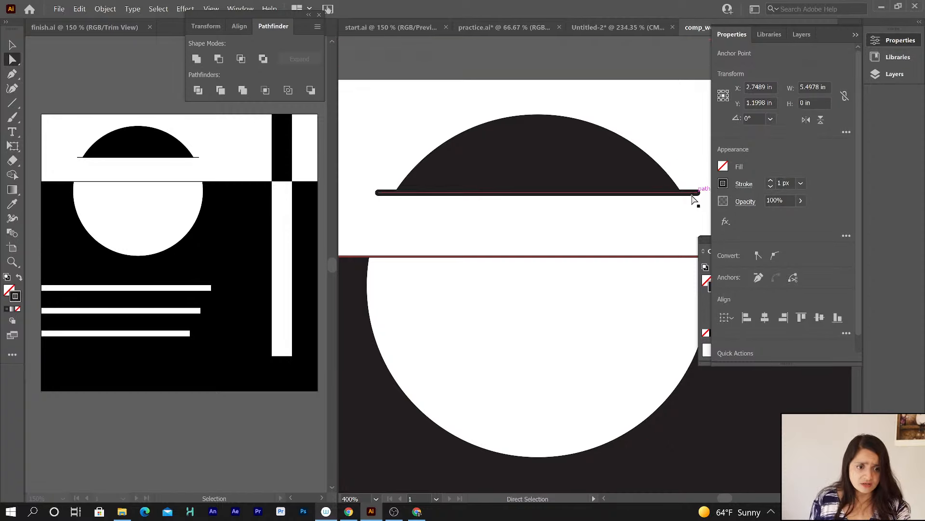
drag(692, 194, 698, 194)
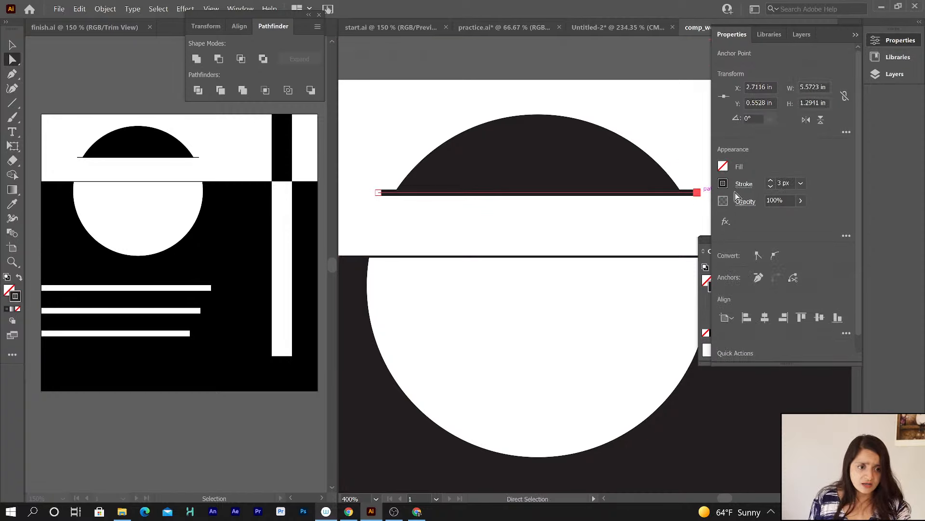
click(771, 186)
click(771, 187)
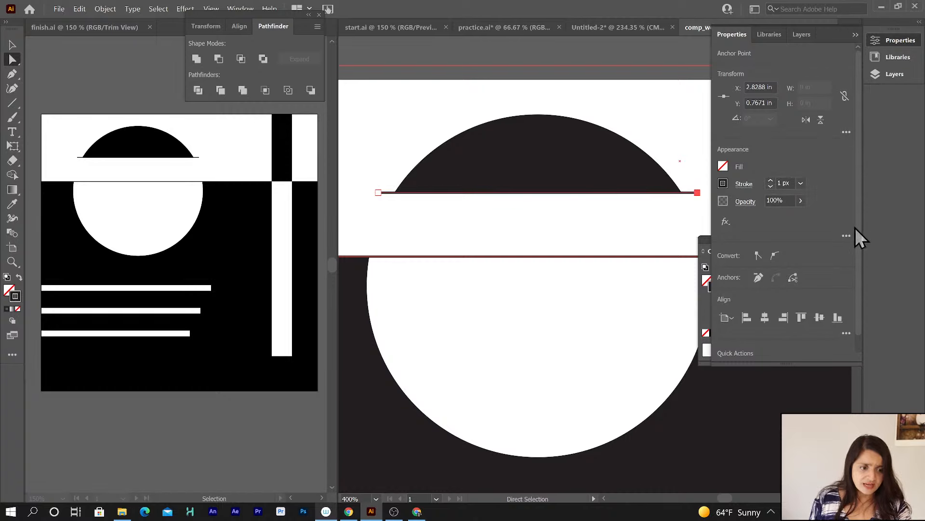
click(744, 184)
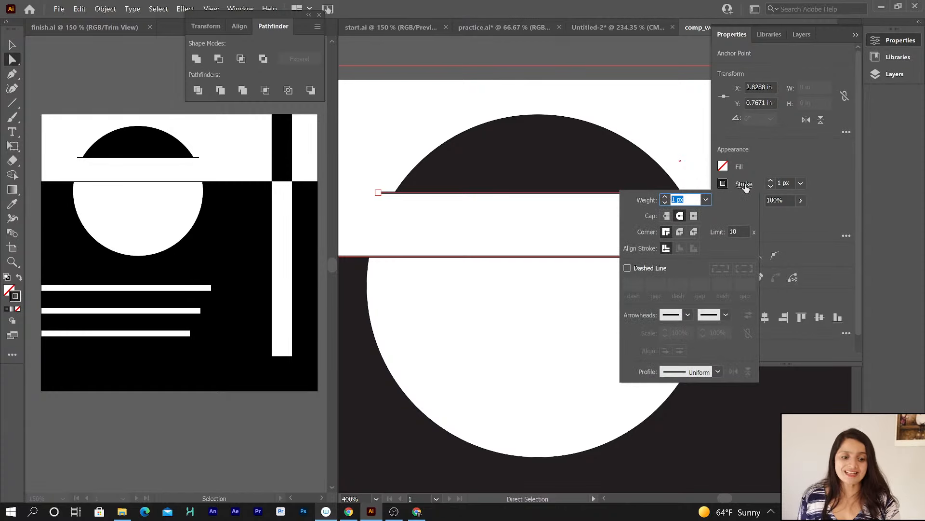
click(667, 216)
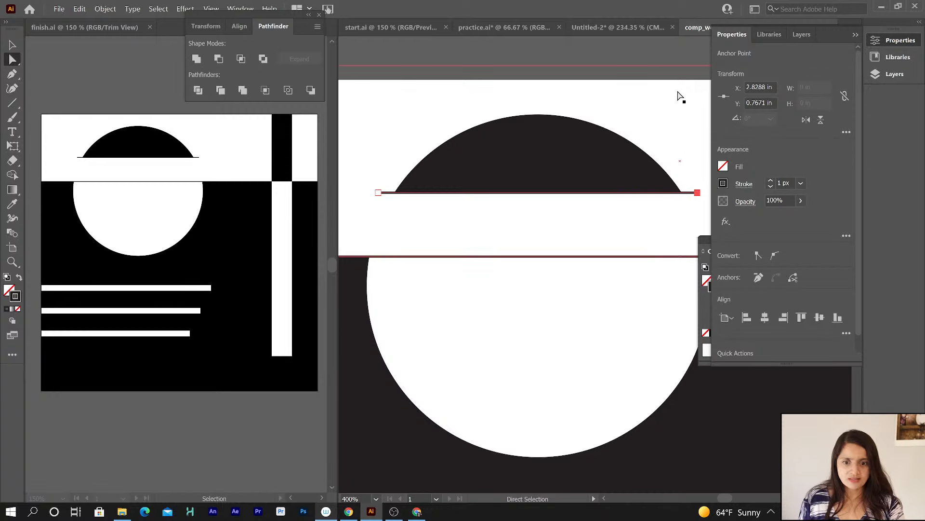
Zoom out to view the whole composition and compare it with the reference.
click(393, 291)
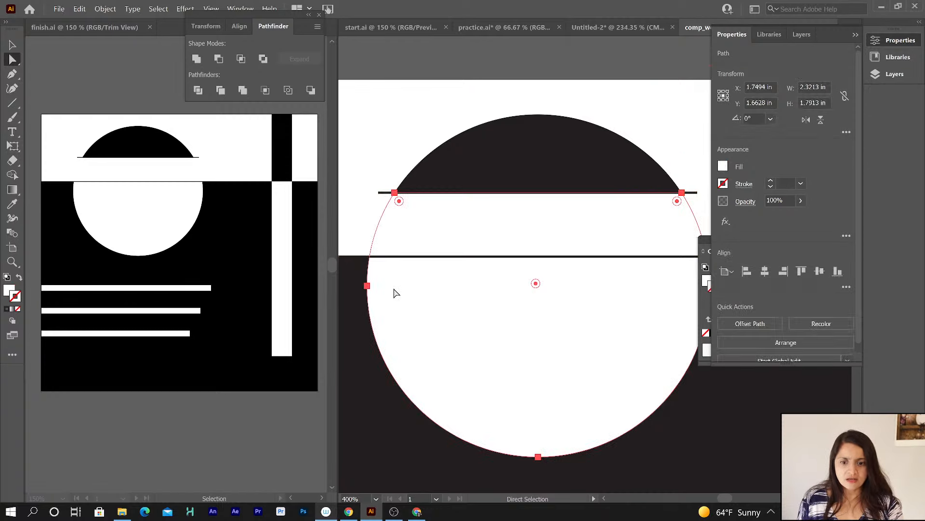
key(v)
key(ctrl+minus)
key(ctrl+minus)
key(ctrl+minus)
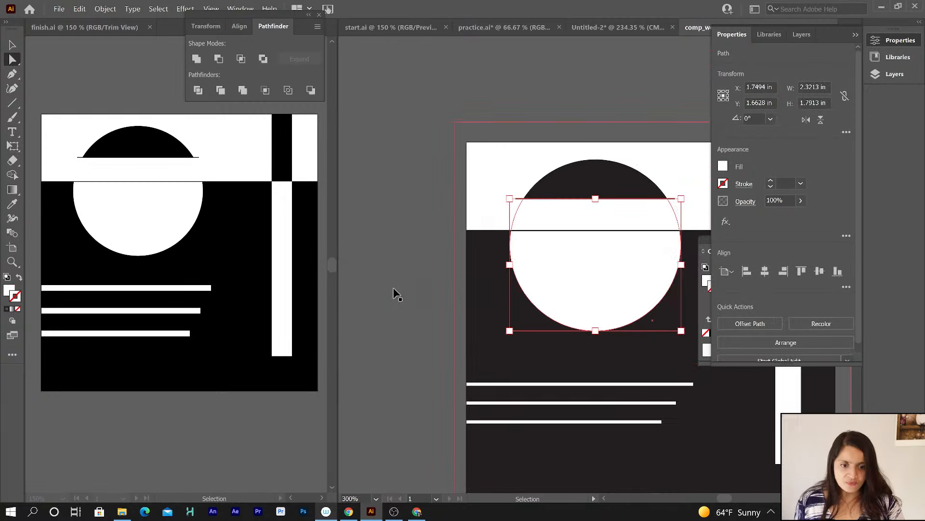
drag(522, 242, 391, 174)
click(513, 456)
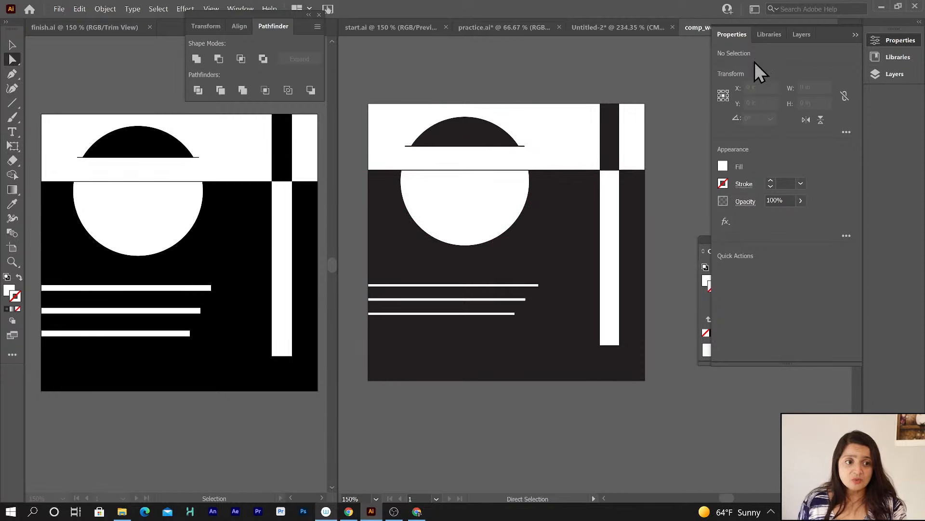
Lock the design layer and add a new layer above it.
click(803, 35)
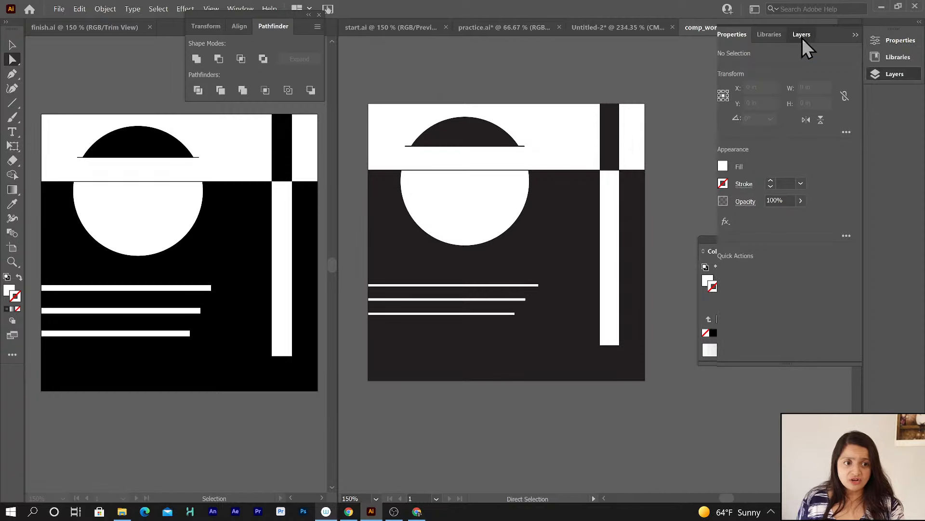
click(756, 66)
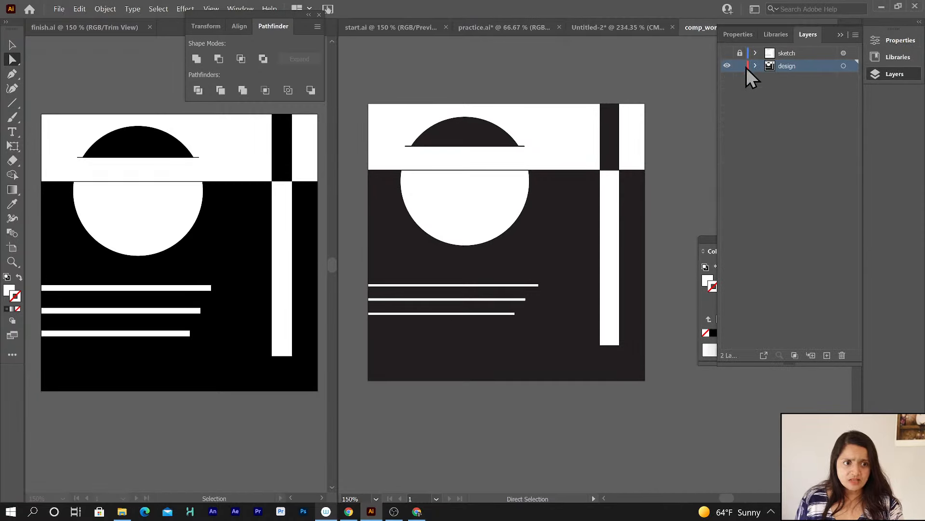
click(740, 66)
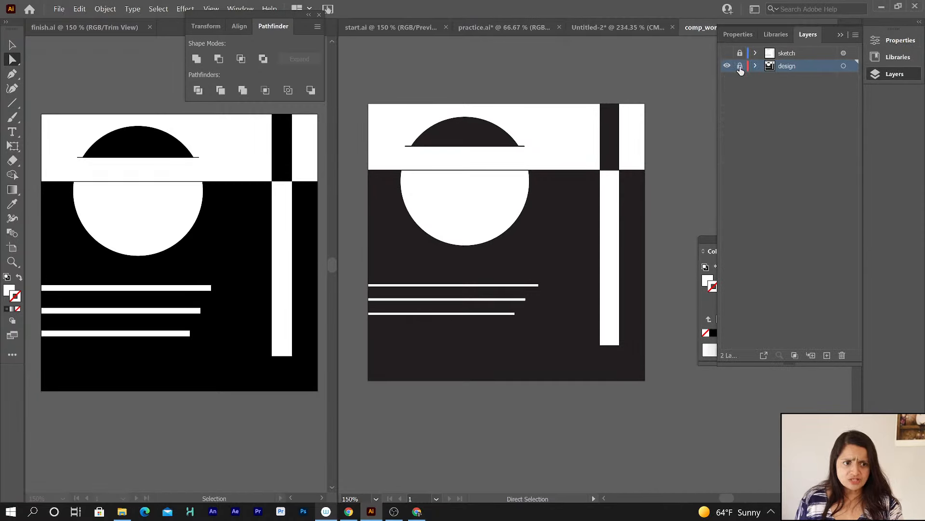
click(825, 356)
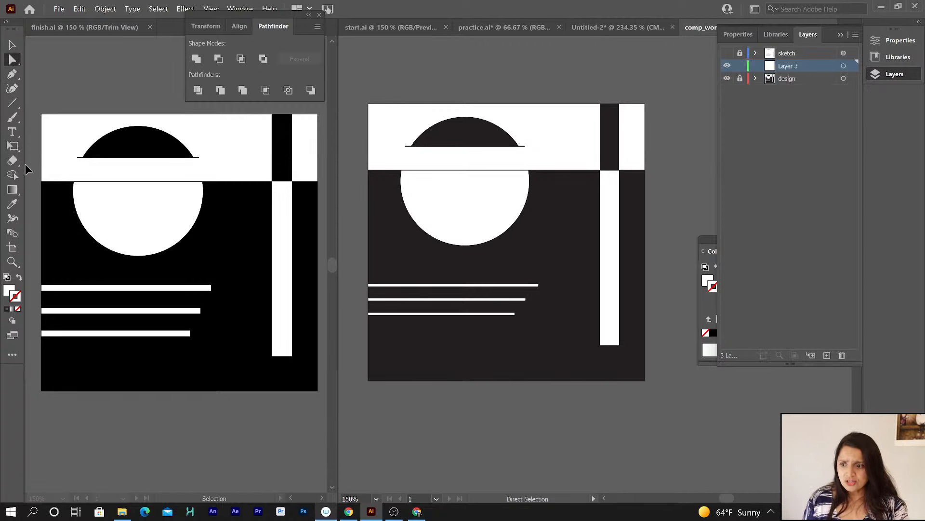
Draw an unfilled, black-stroked rectangle covering the entire artboard on the new layer.
click(6, 278)
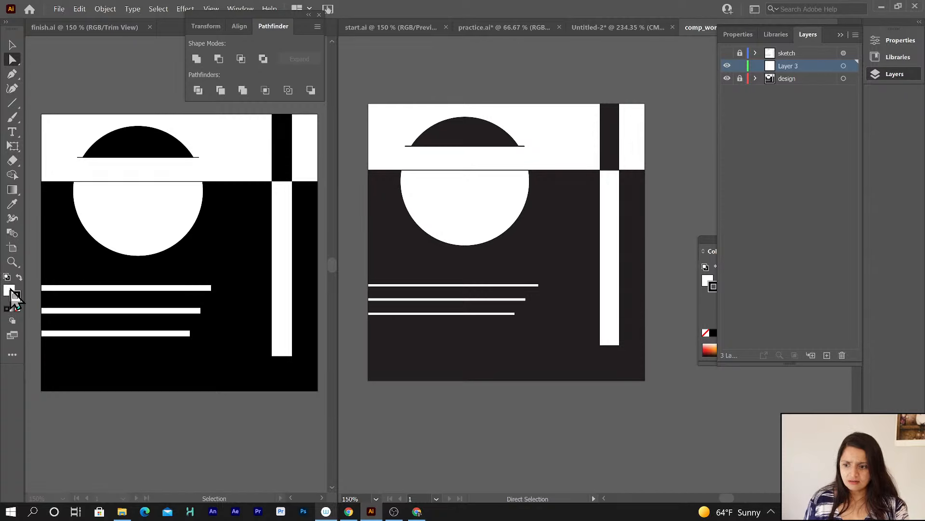
click(9, 289)
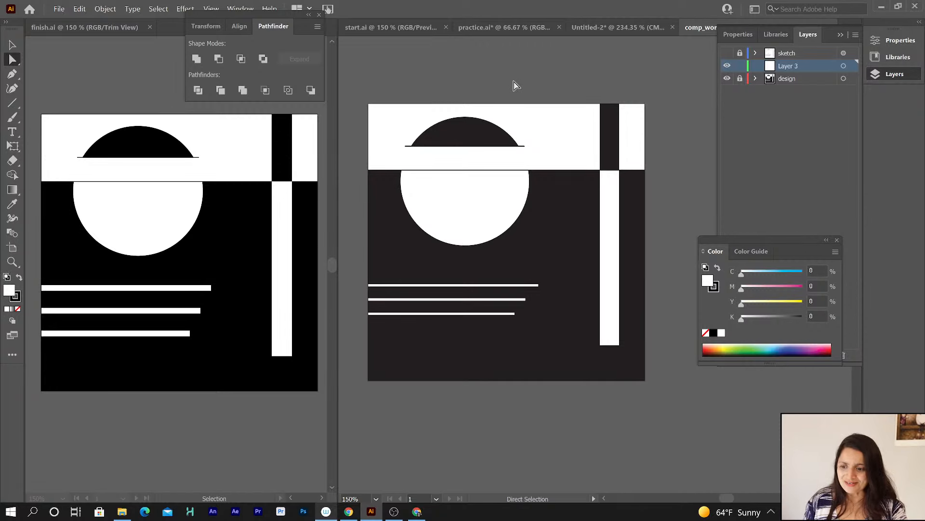
click(18, 309)
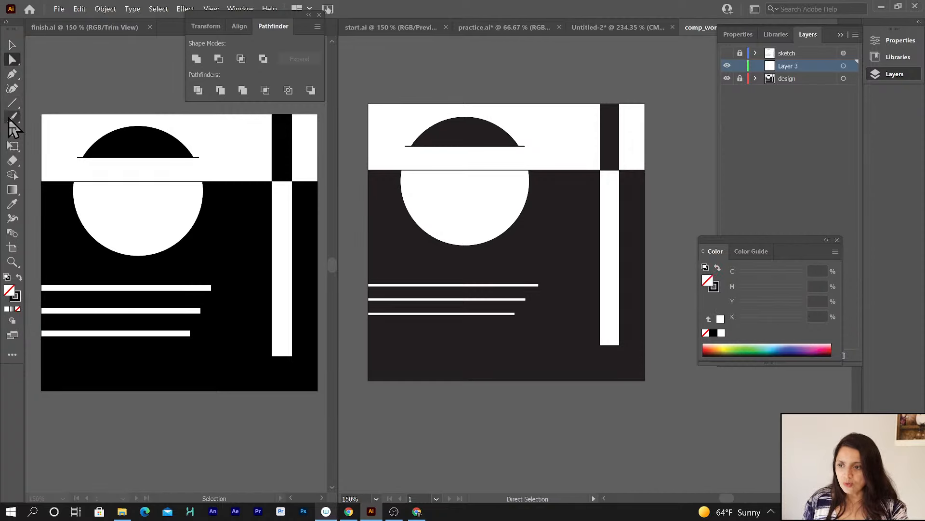
click(11, 103)
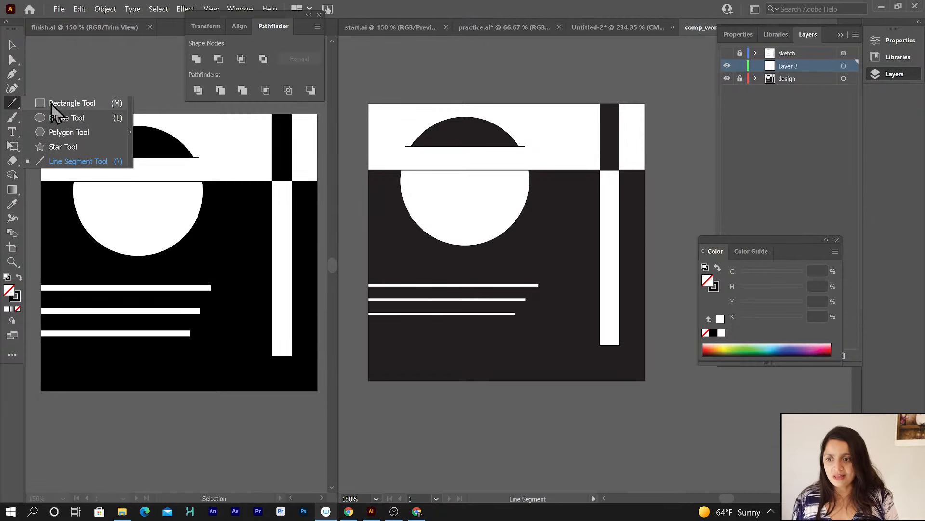
click(51, 104)
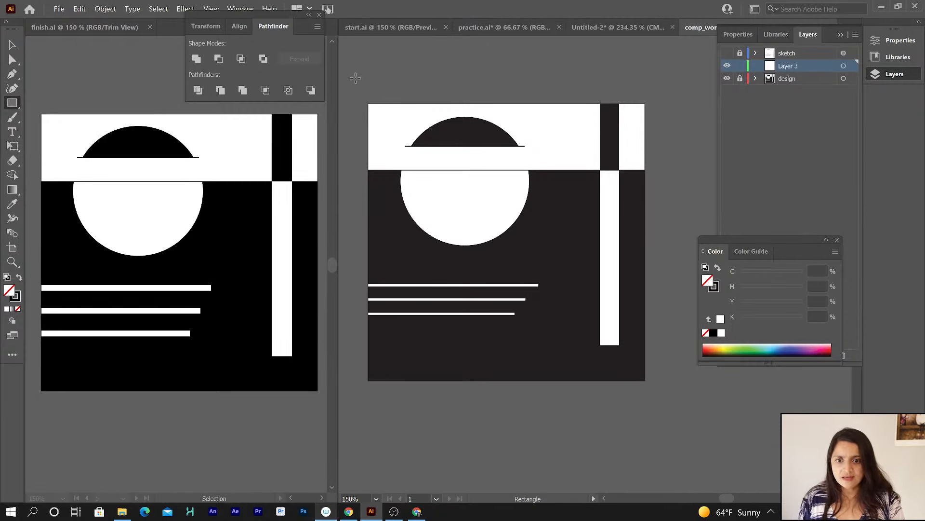
mouse_move(369, 102)
mouse_down()
mouse_move(448, 166)
mouse_move(496, 232)
mouse_move(528, 243)
mouse_move(656, 398)
mouse_move(645, 380)
mouse_up()
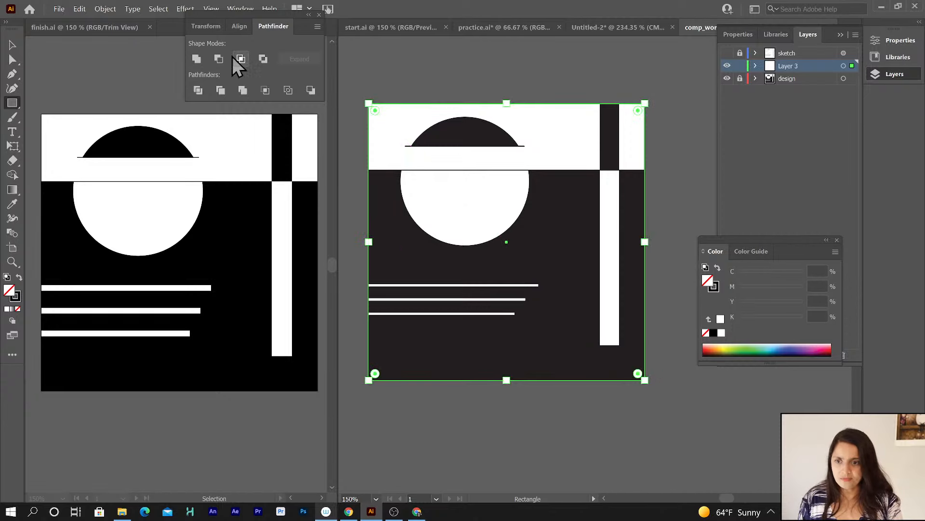
Try print settings for the artboard on Letter media with a rotated orientation, then cancel printing and deselect everything.
click(12, 45)
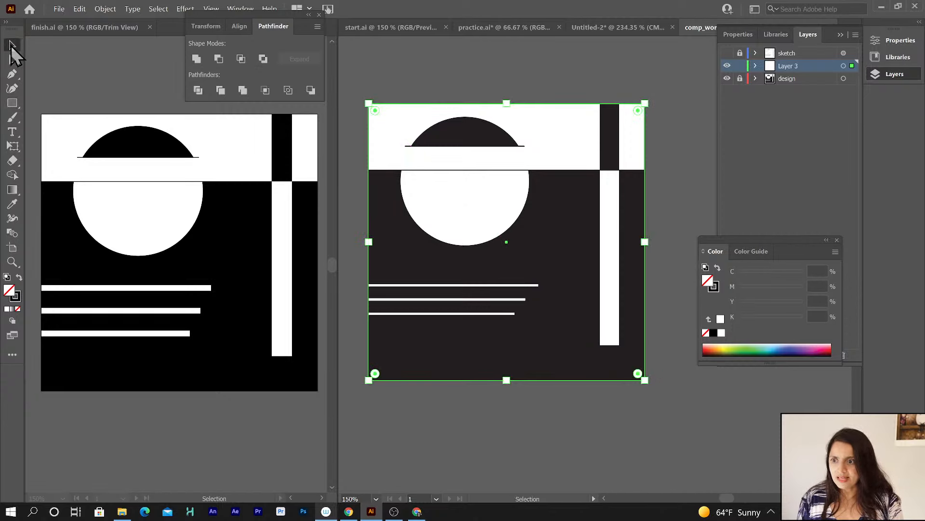
click(61, 8)
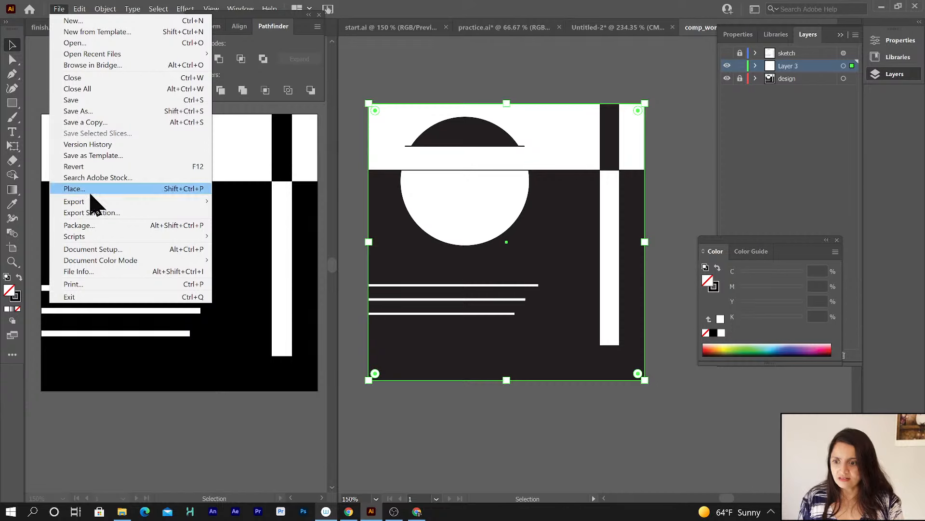
click(107, 284)
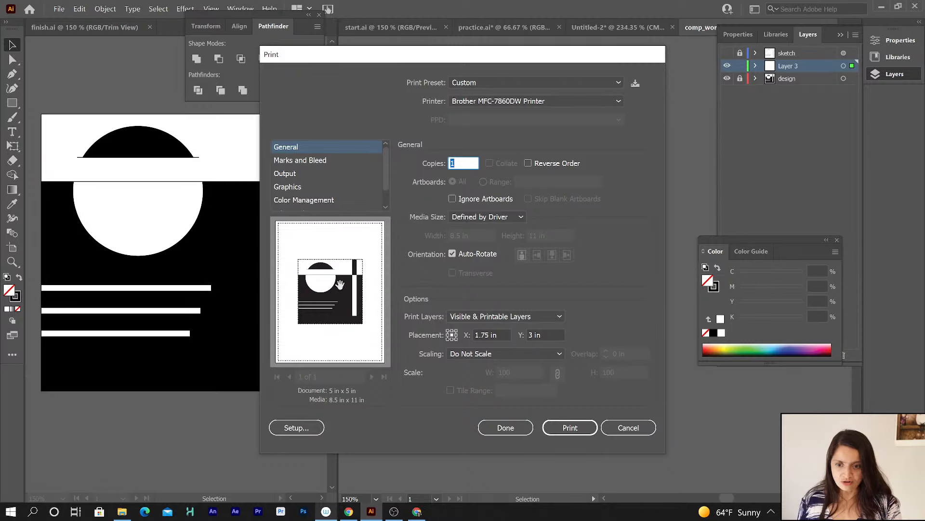
click(472, 256)
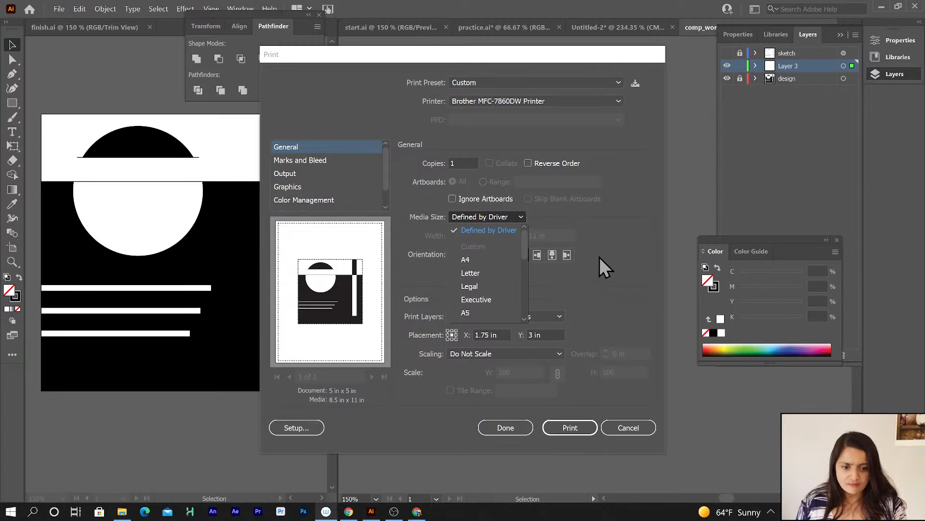
click(479, 274)
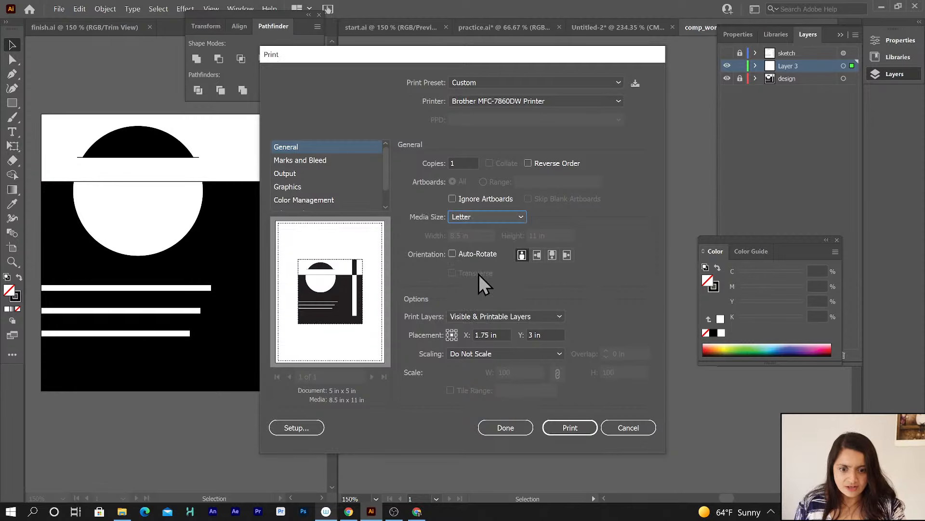
click(538, 256)
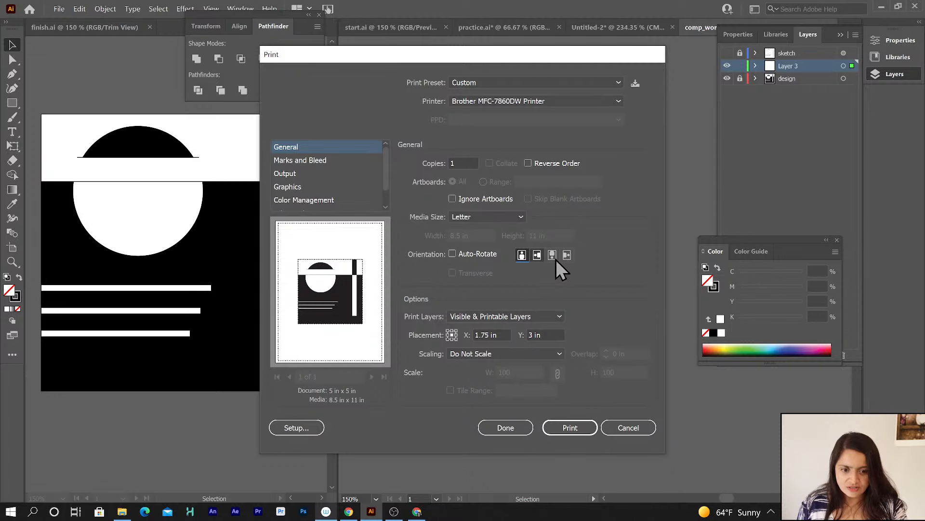
key(Right)
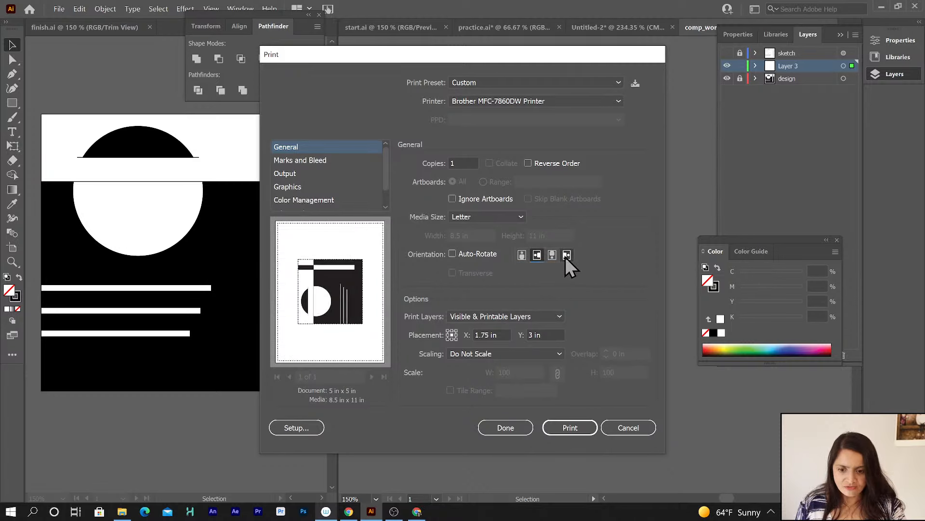
click(567, 256)
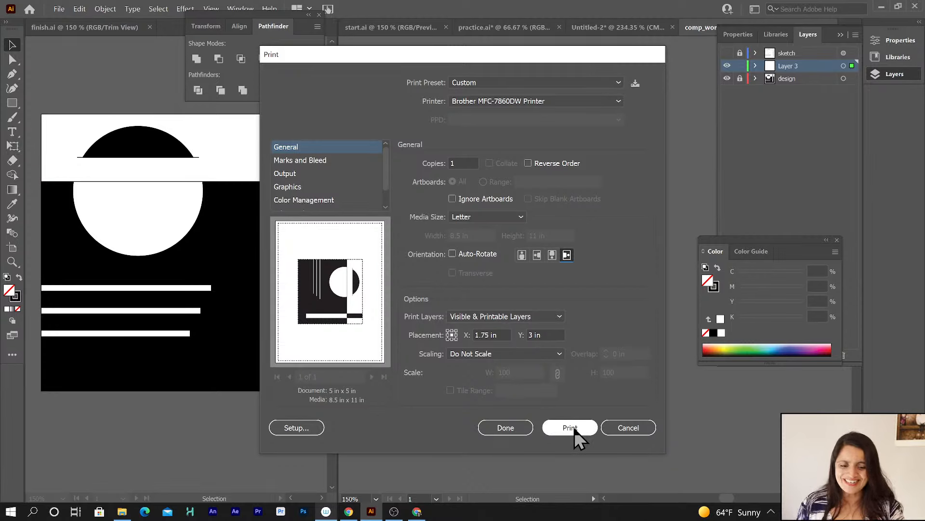
click(626, 428)
click(613, 449)
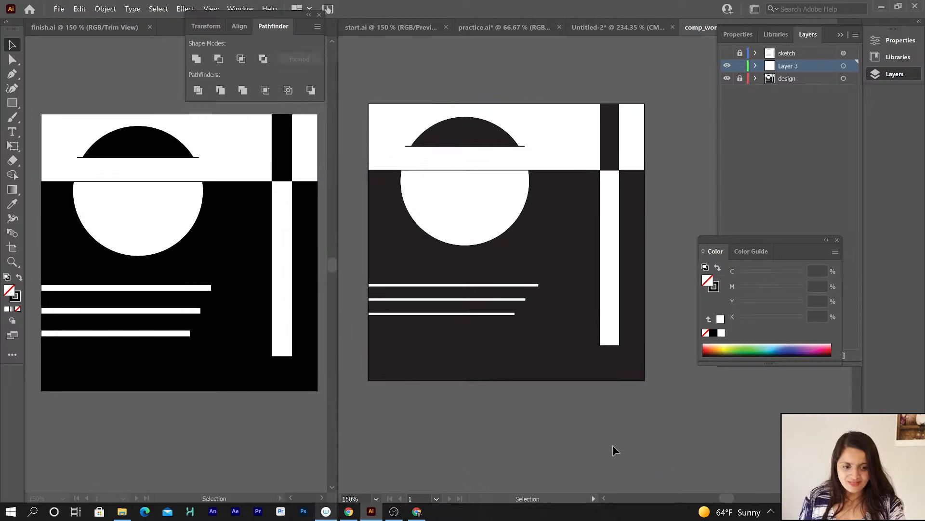